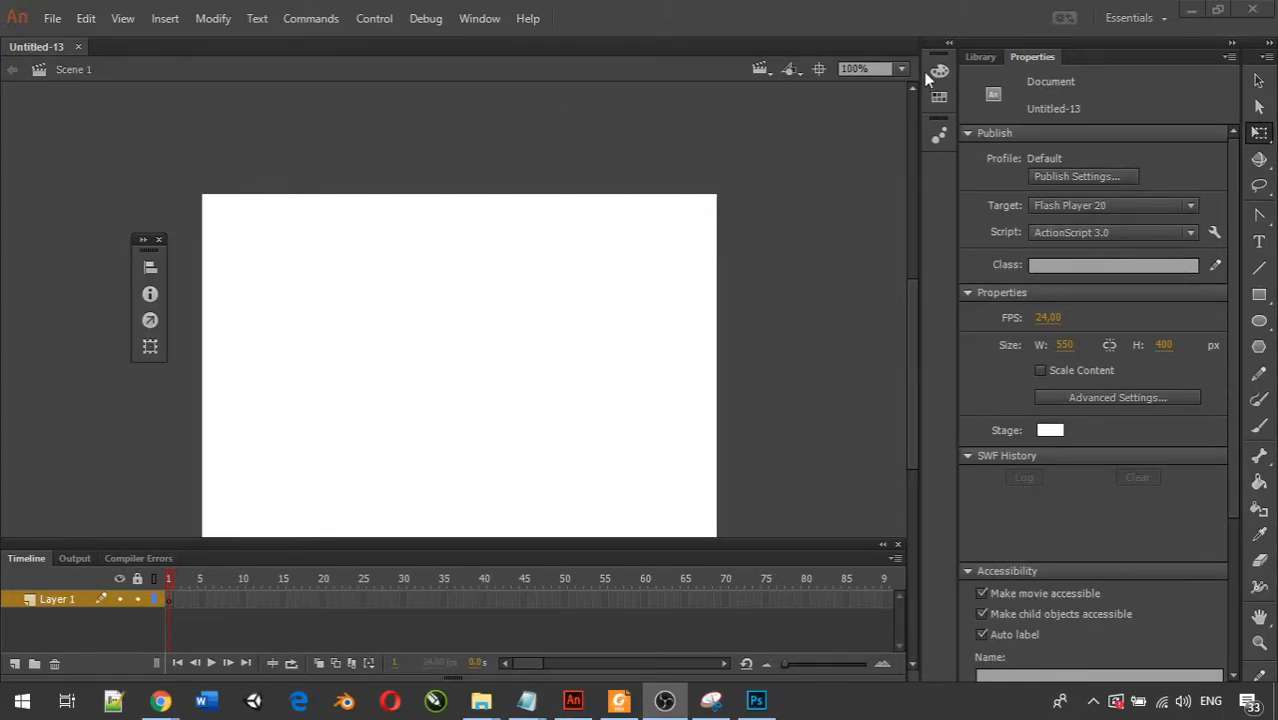
Import bee2_01.png, bee2_02.png and bee2_03.png from the images folder into the document's library.
click(978, 58)
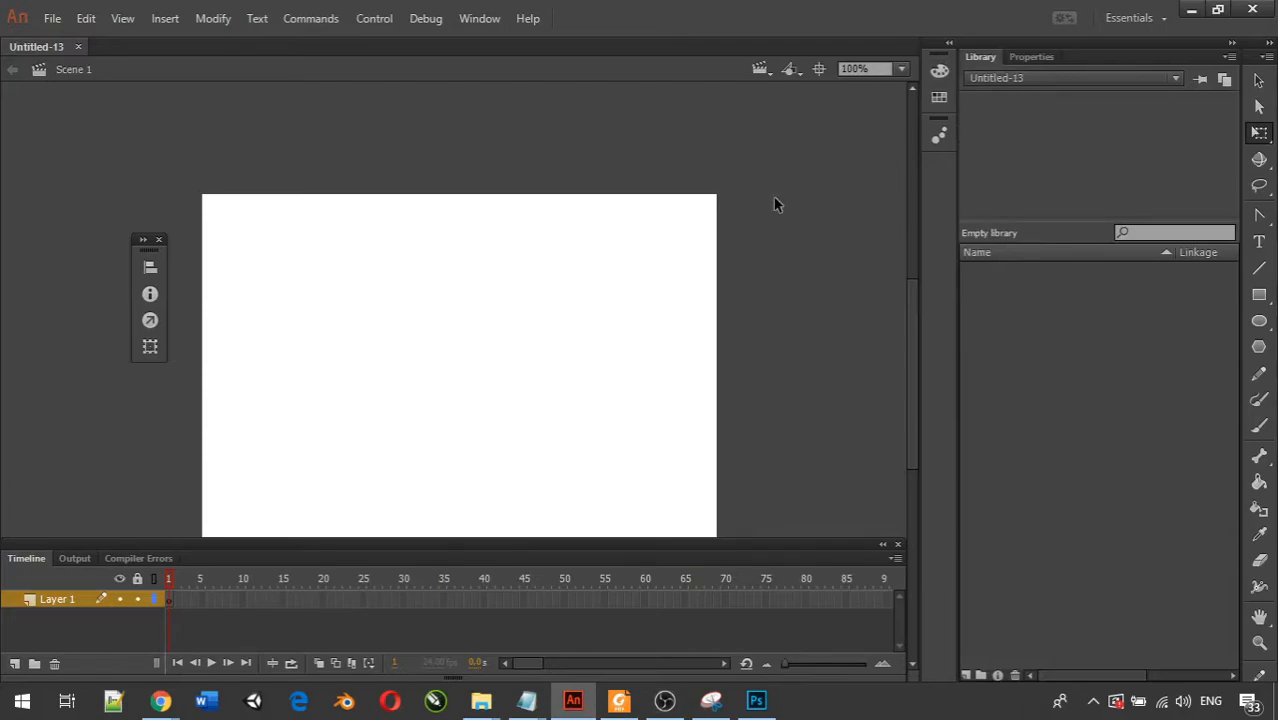
scroll(636, 245, down, 2)
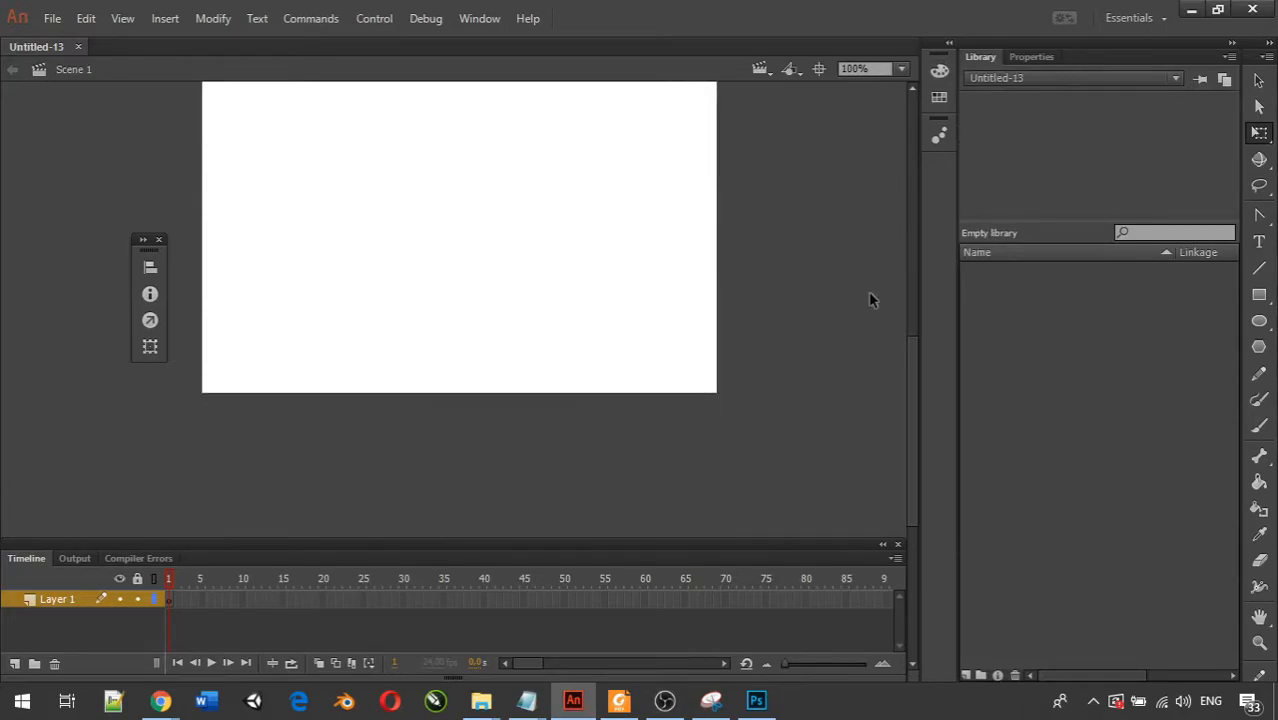
drag(914, 356, 914, 322)
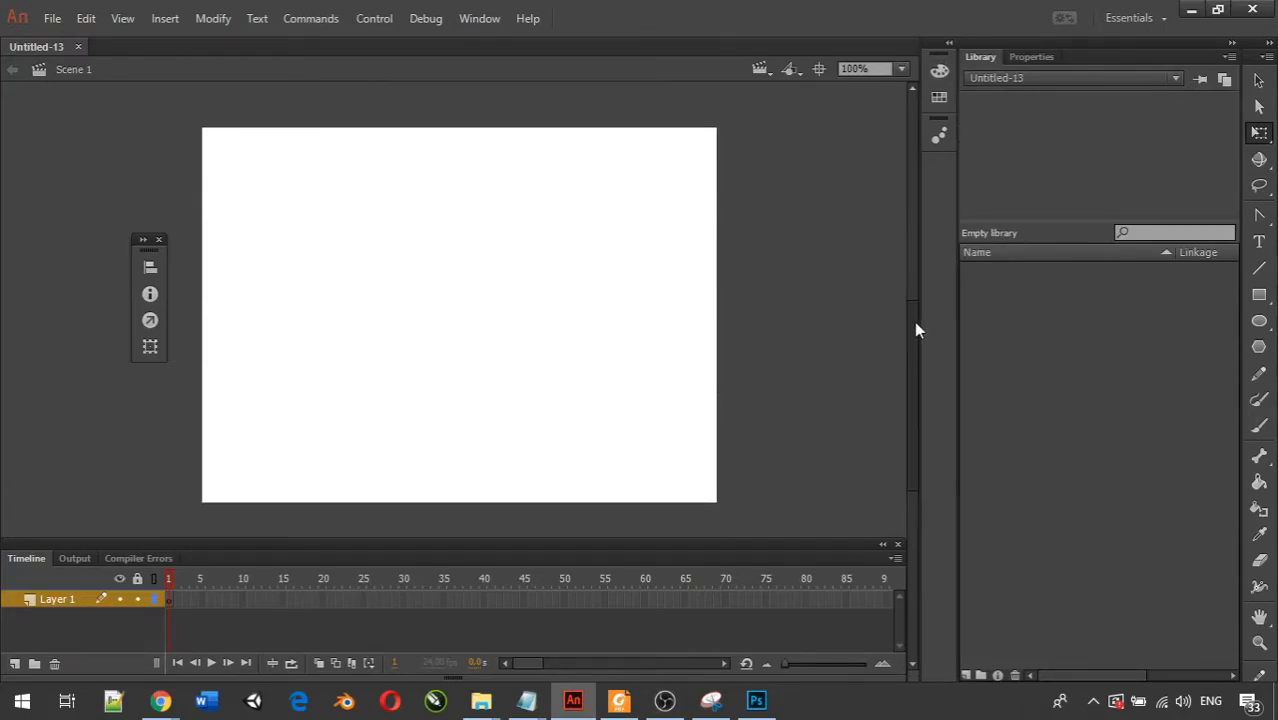
mouse_move(483, 703)
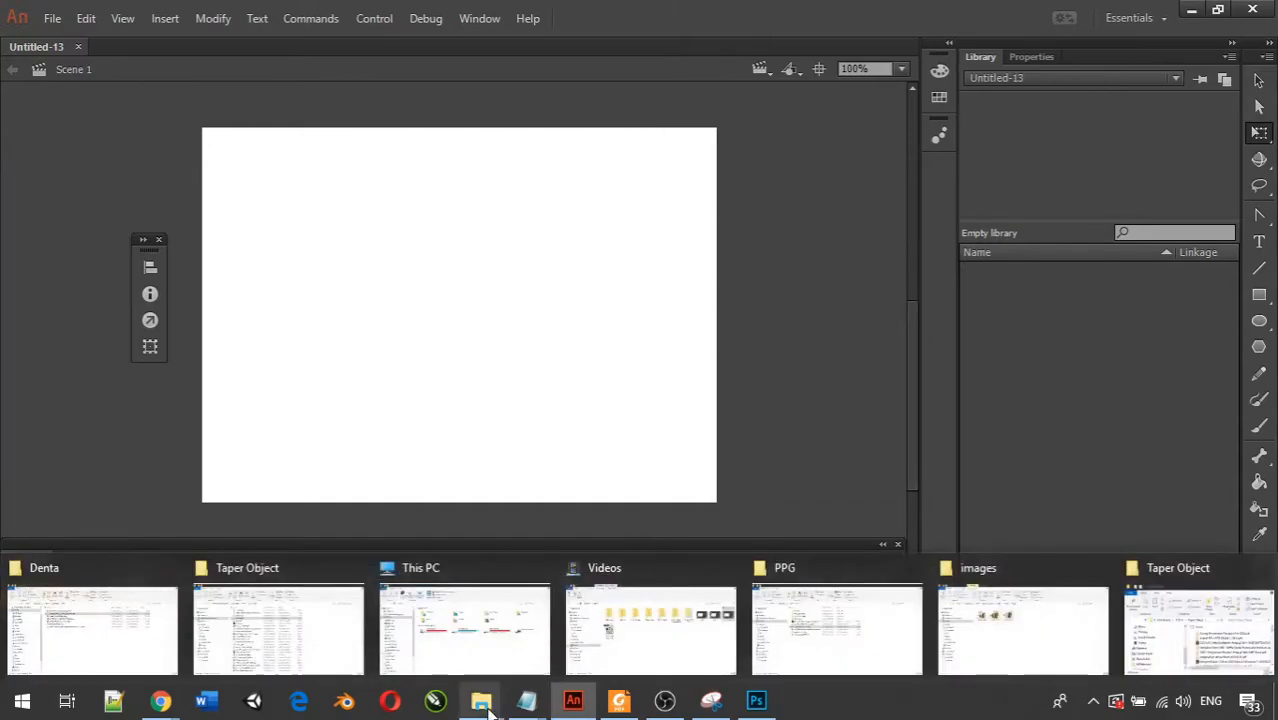
click(988, 620)
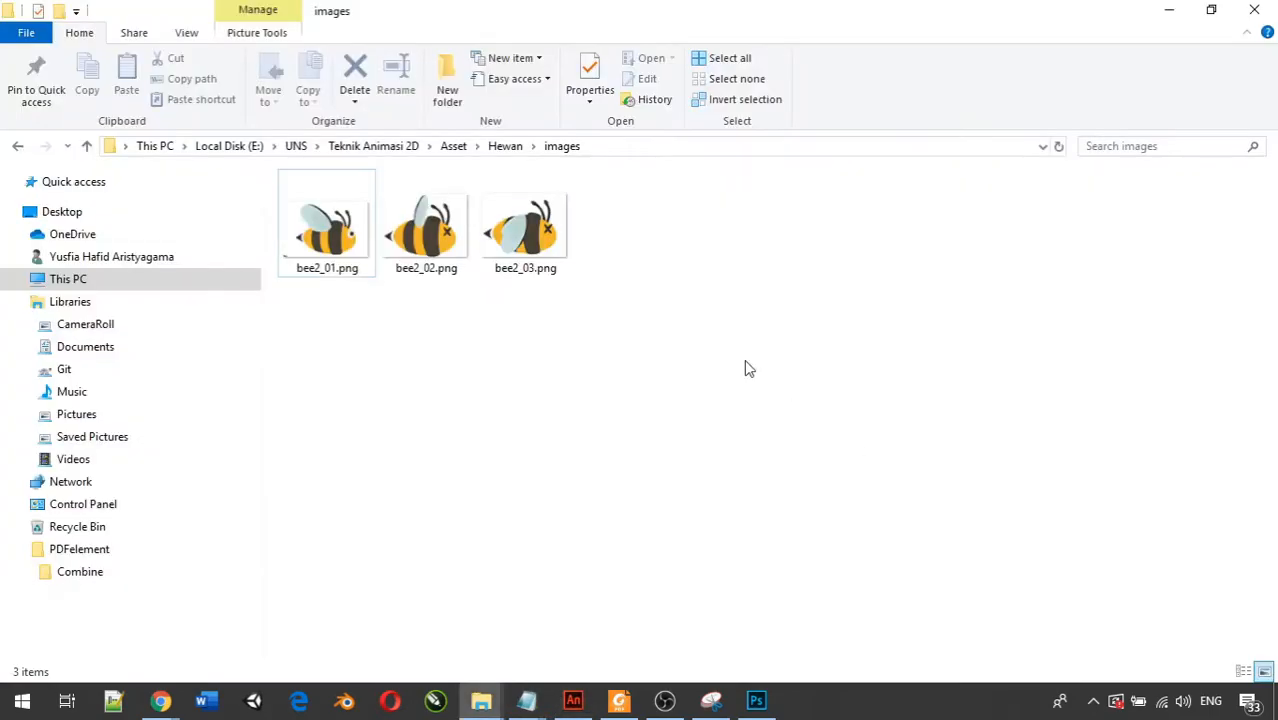
drag(718, 366, 296, 213)
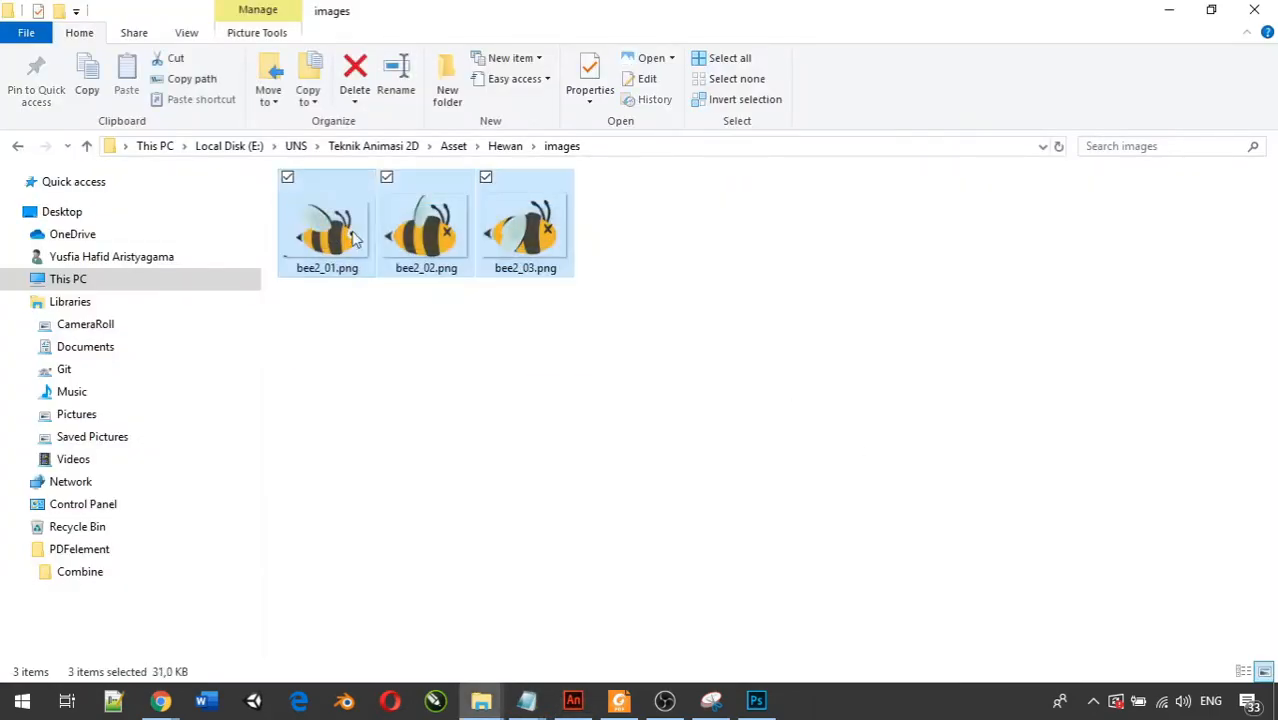
drag(424, 242, 1078, 379)
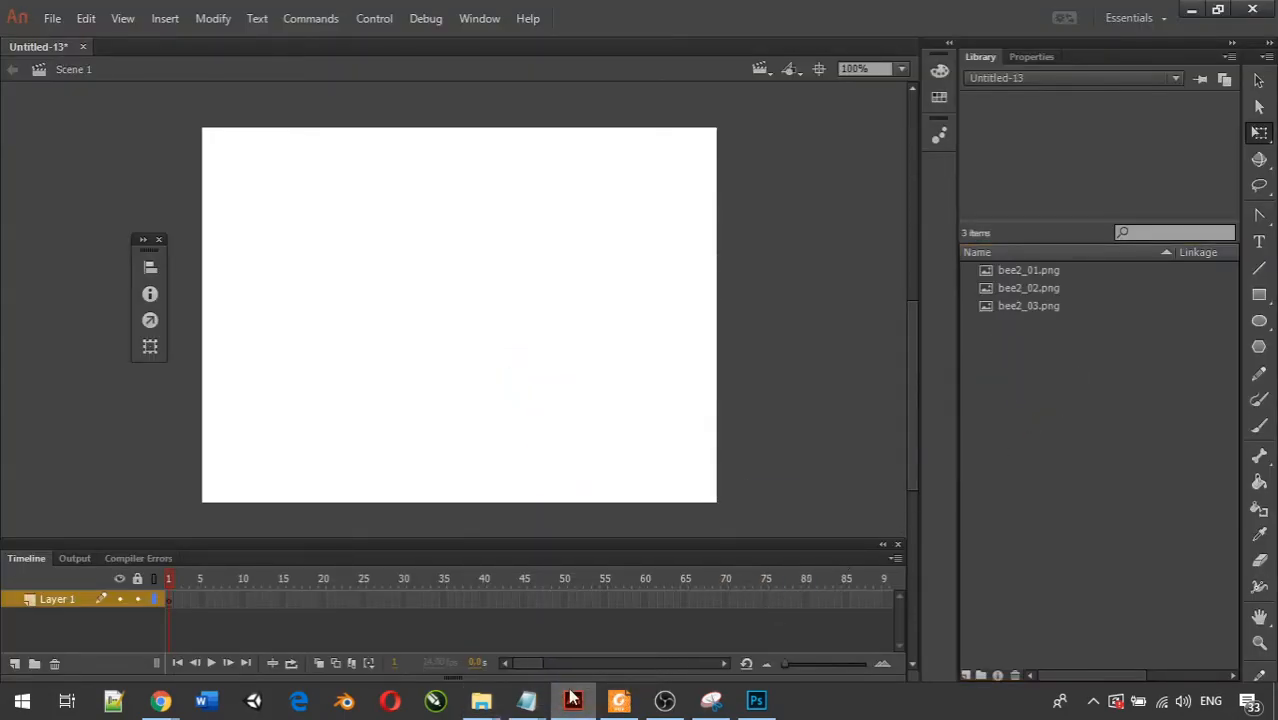
Import the PinClipart.com orange flower picture from the asset folders into the document's library.
mouse_move(481, 700)
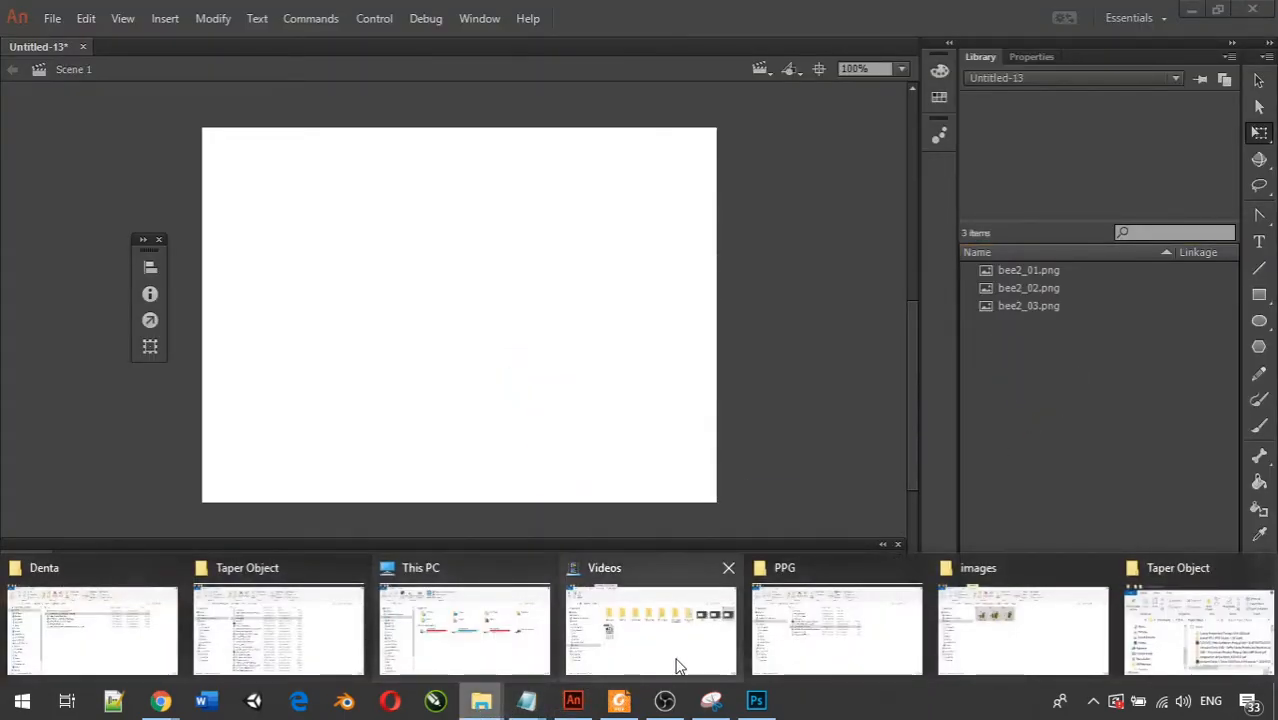
click(1036, 650)
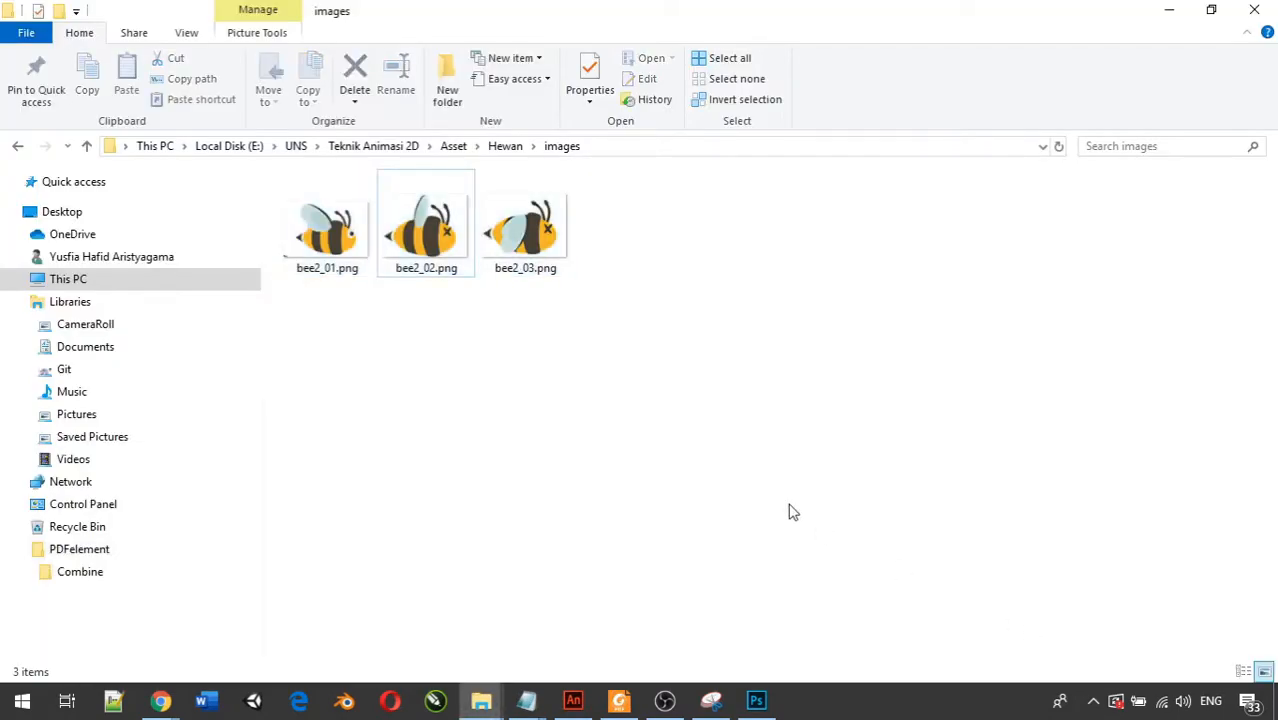
key(BackSpace)
click(762, 330)
drag(835, 255, 1052, 458)
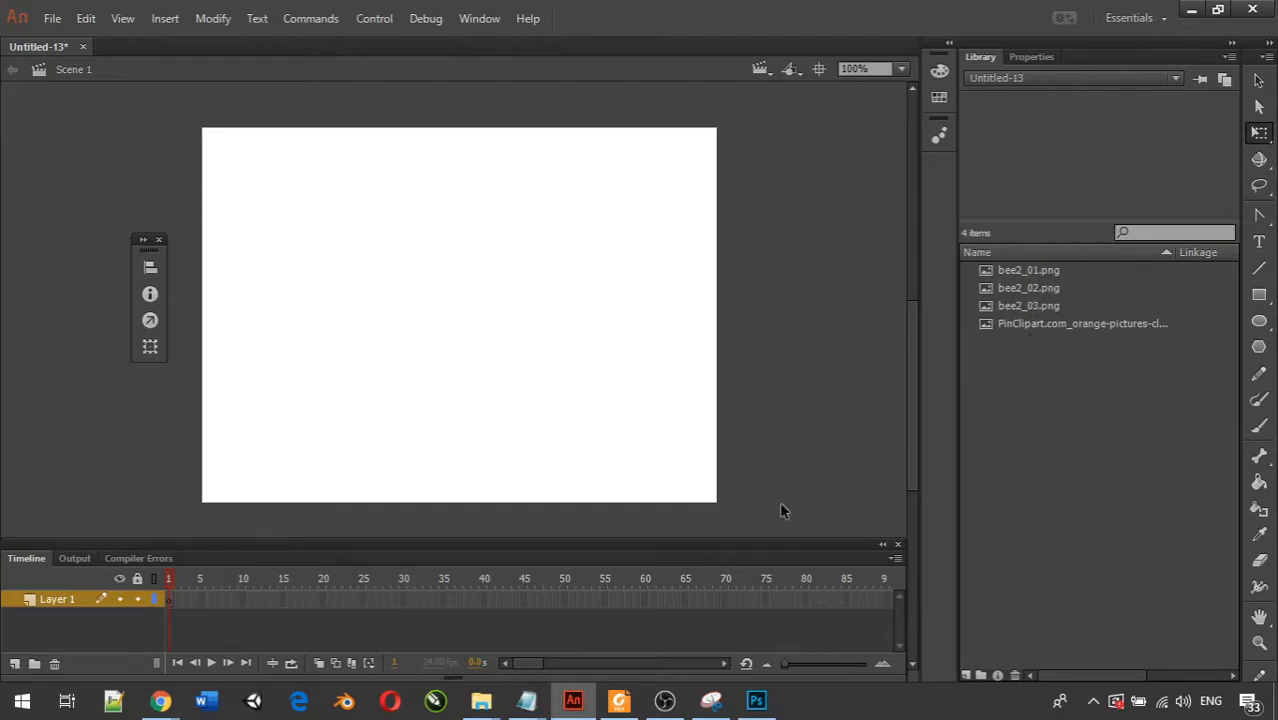
Create a new Movie Clip symbol named lebah in the library.
right_click(1010, 395)
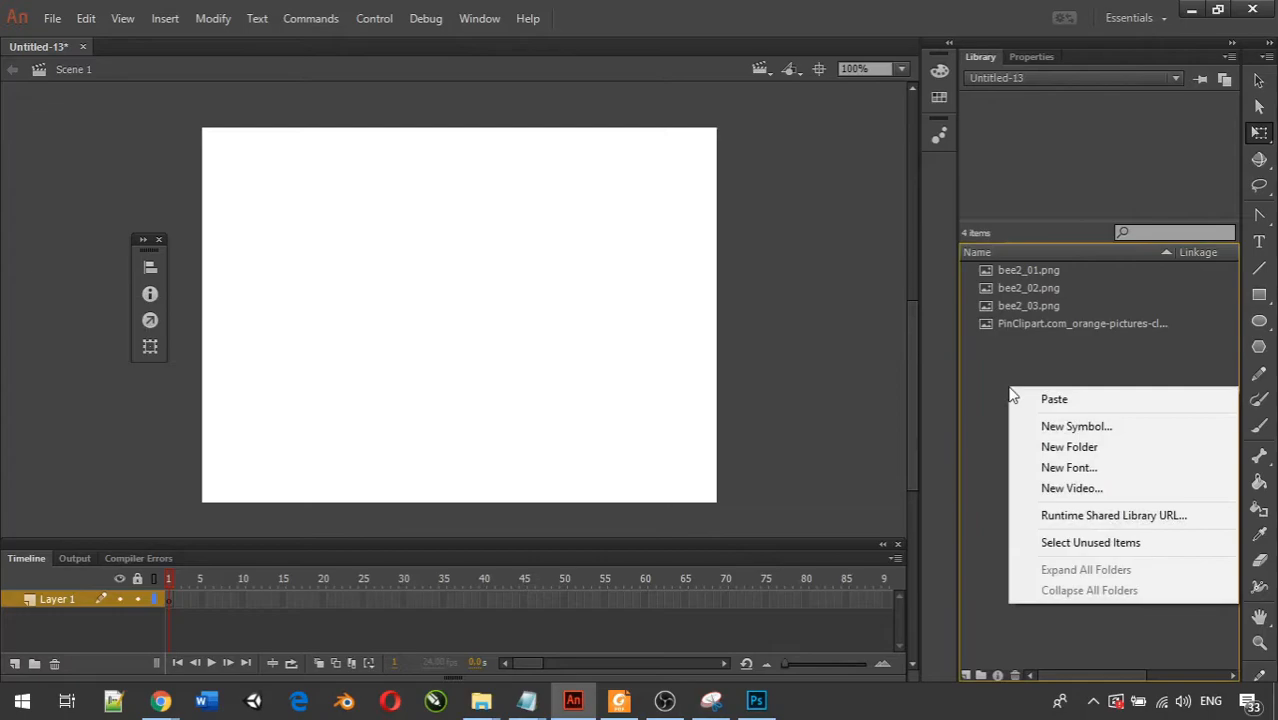
click(1047, 426)
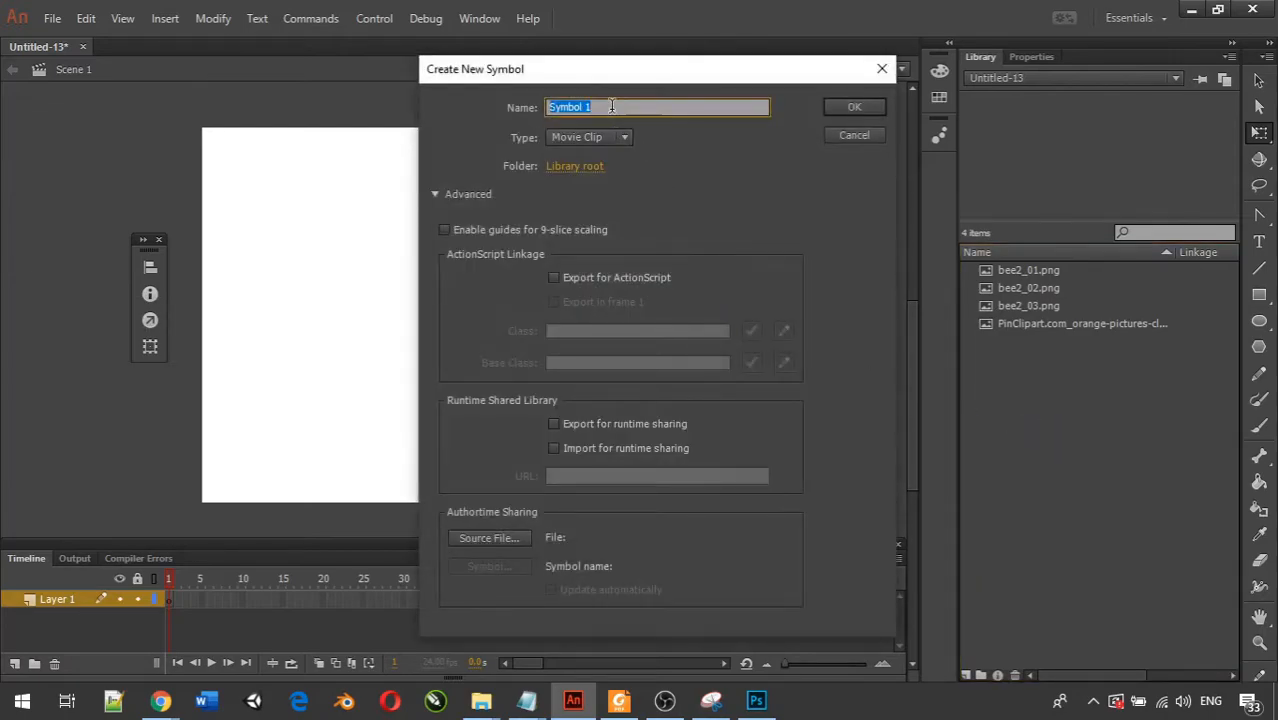
text(lebah)
click(854, 104)
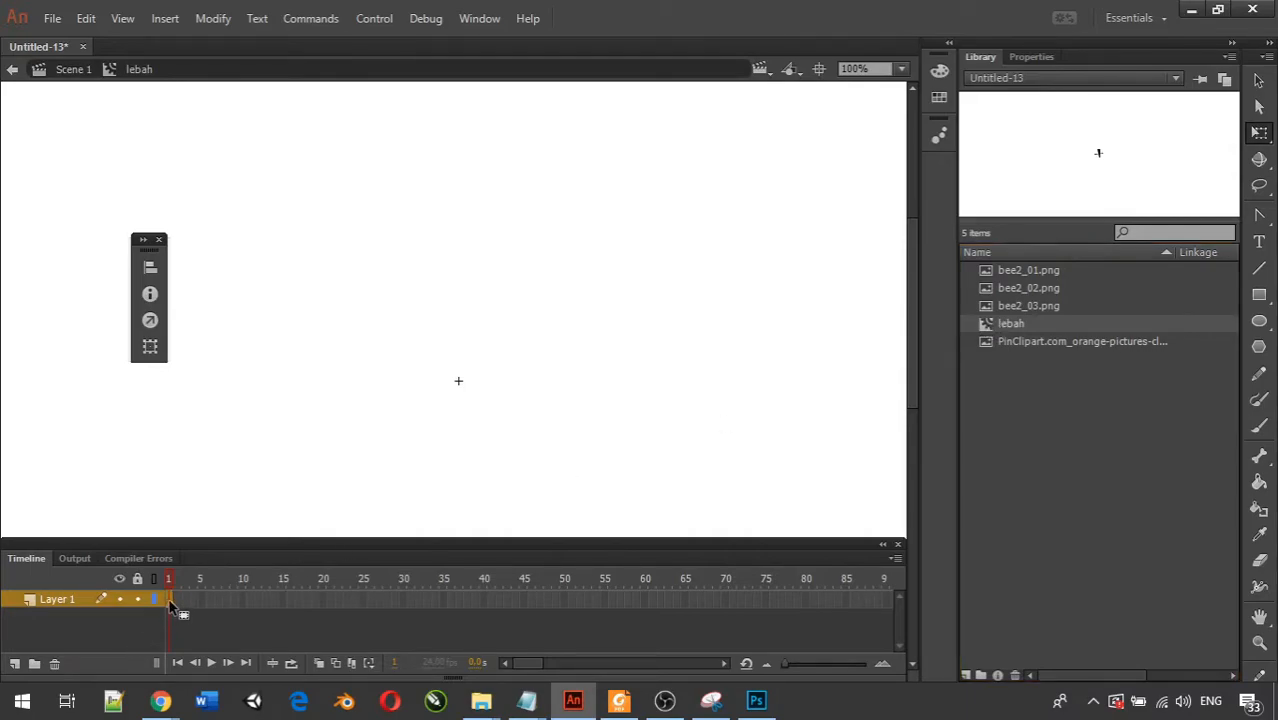
Place bee2_01.png in frame 1 of the lebah symbol, centred on the registration point.
click(1026, 267)
drag(967, 277, 495, 317)
drag(458, 384, 459, 384)
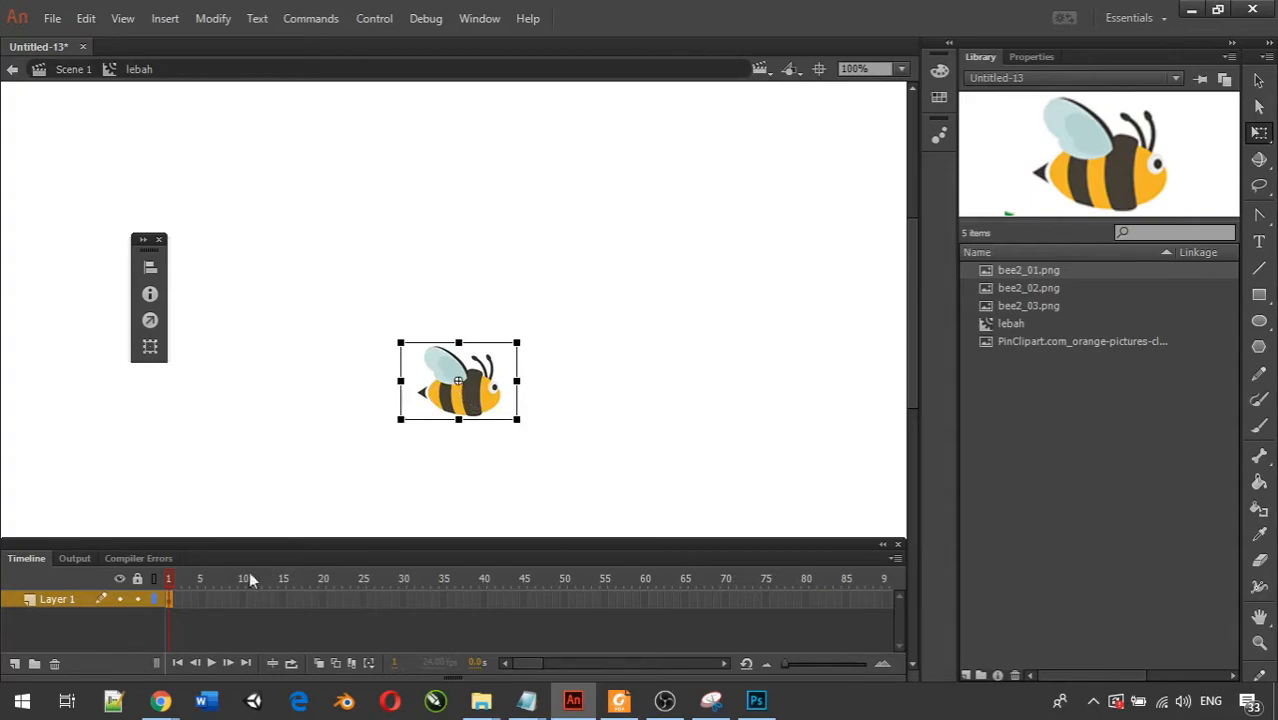
Insert a blank keyframe at frame 2 and place bee2_02.png centred on the registration point.
right_click(175, 599)
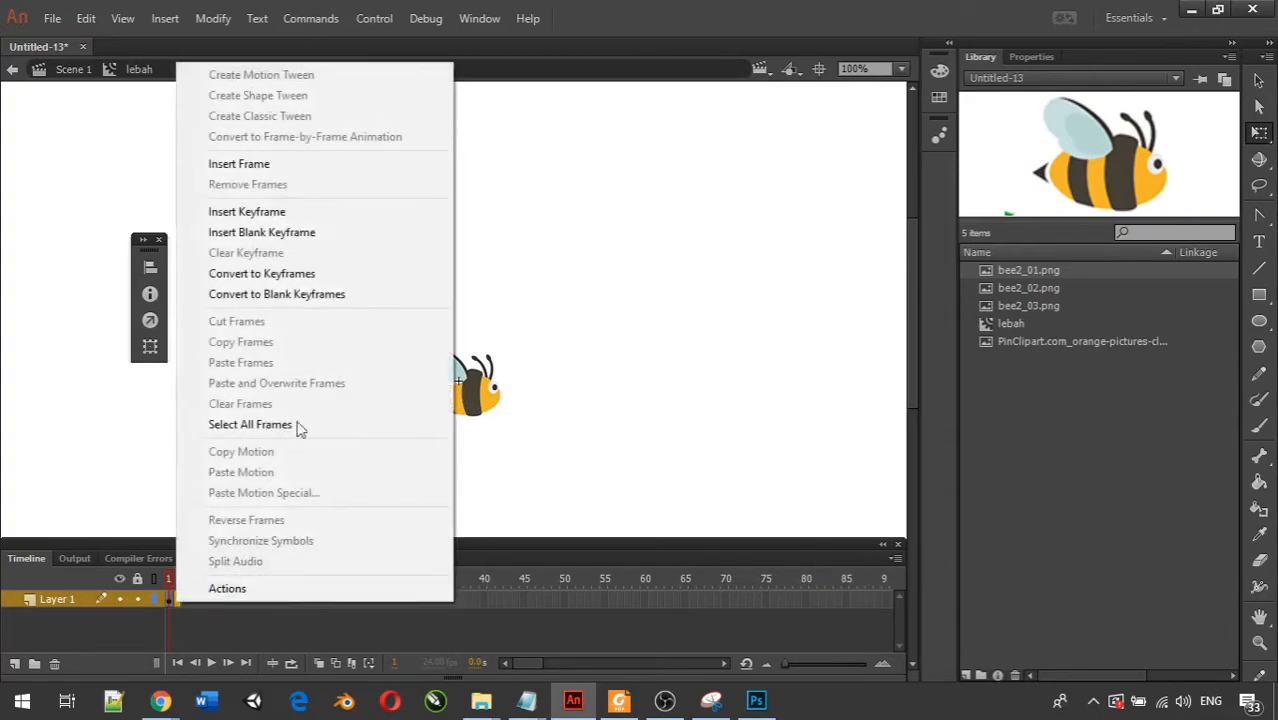
click(333, 233)
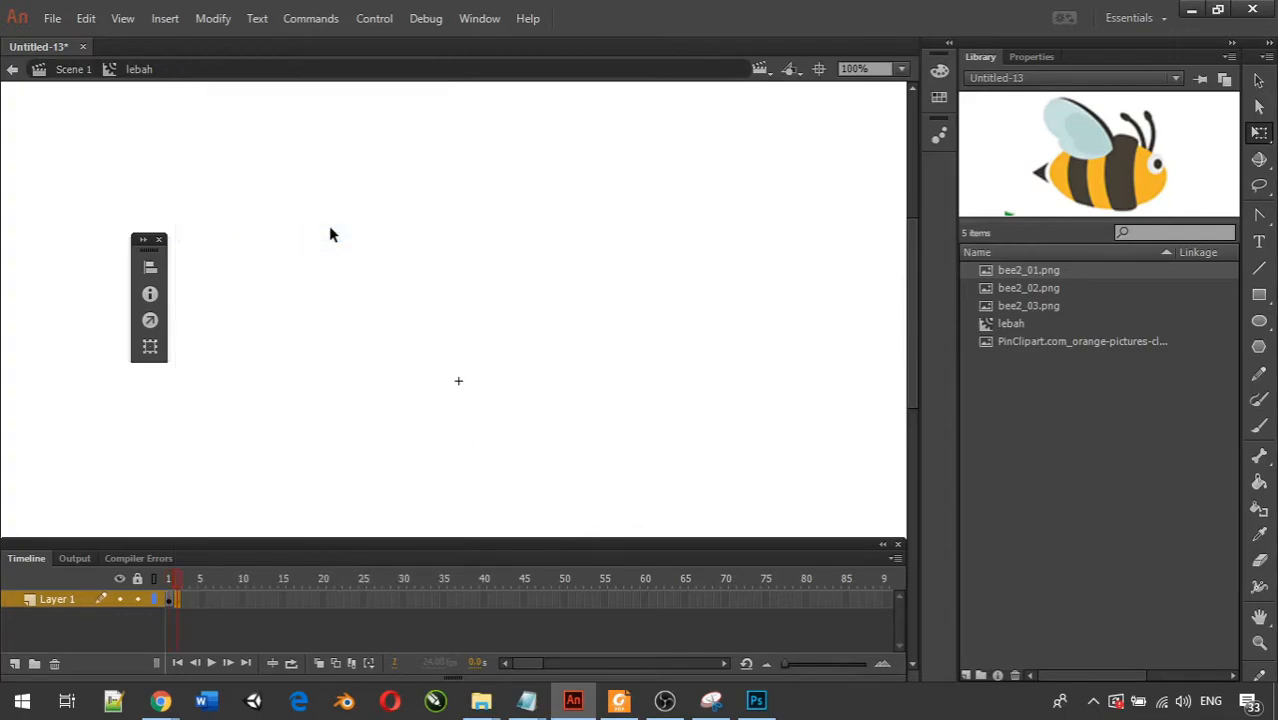
click(1005, 289)
drag(1005, 289, 459, 383)
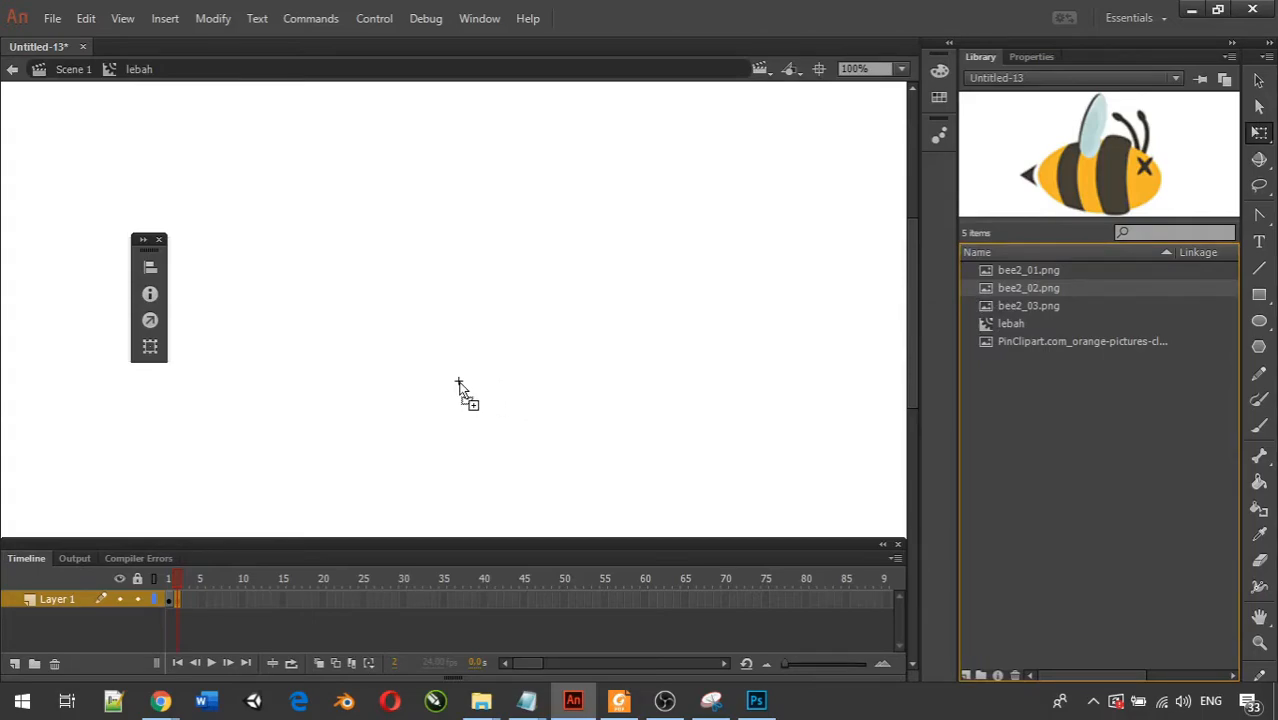
drag(459, 383, 459, 383)
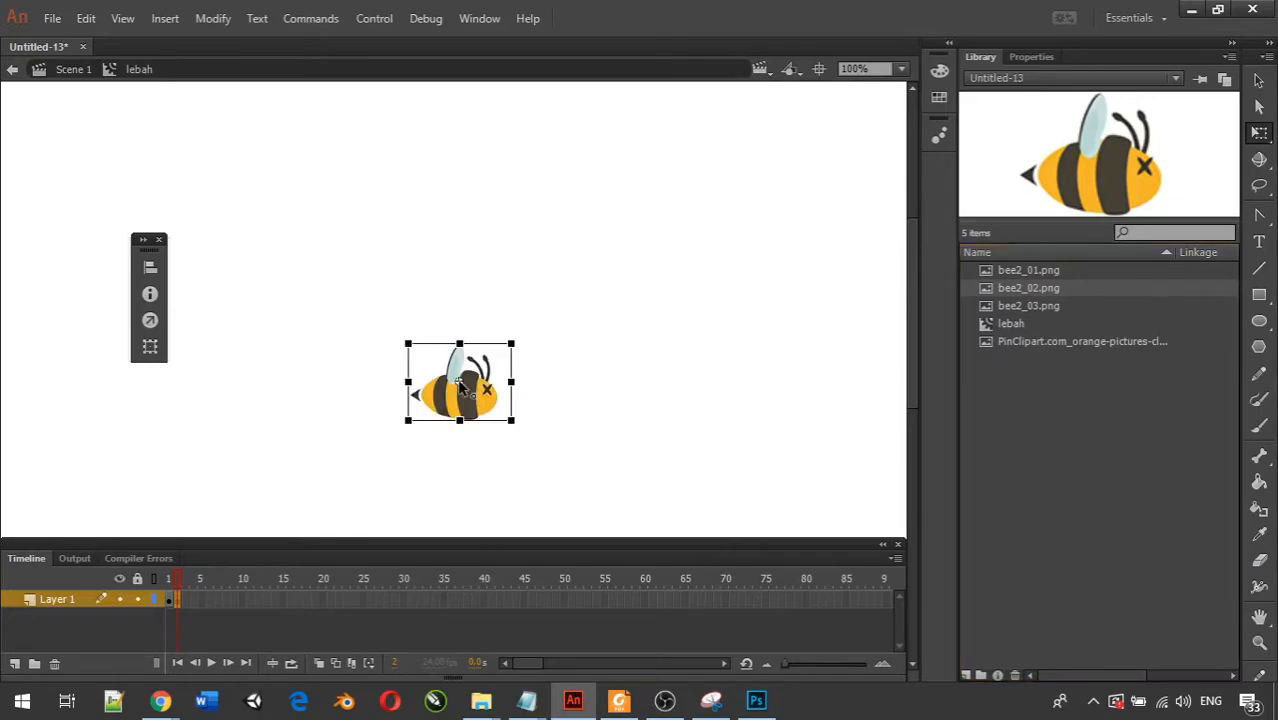
Insert a blank keyframe at frame 3 and place bee2_03.png centred on the registration point.
right_click(183, 601)
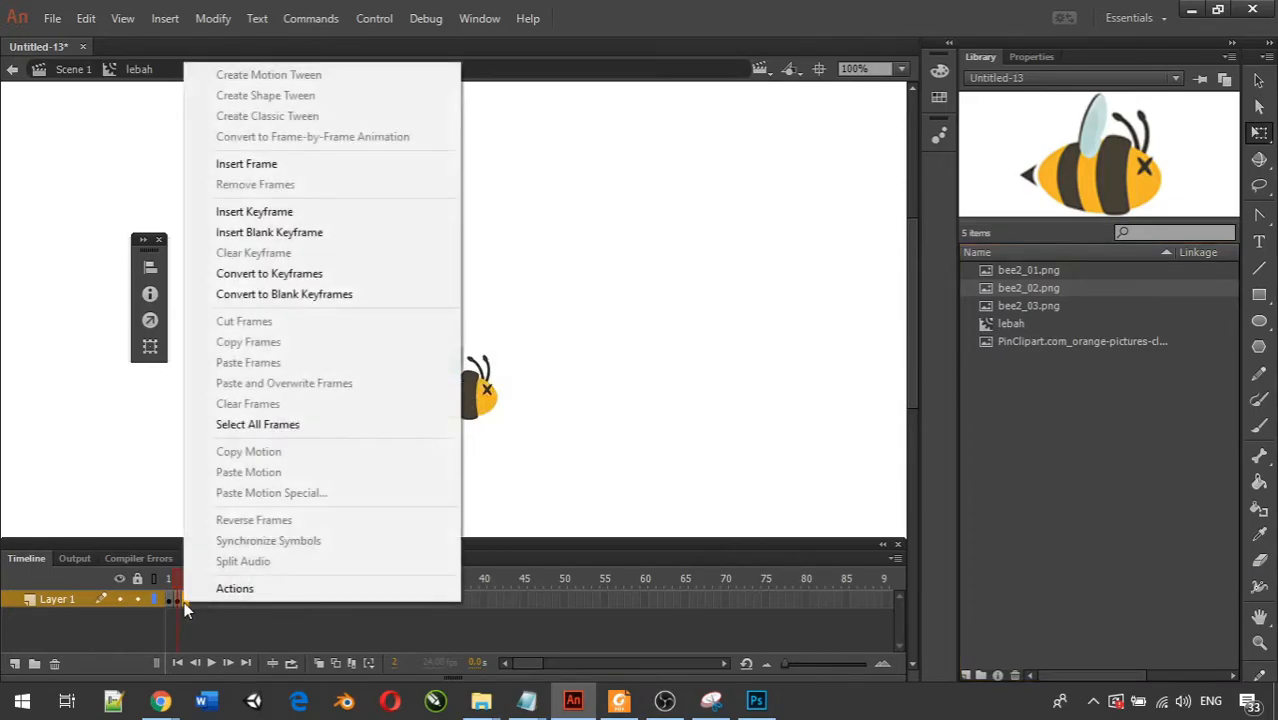
click(370, 235)
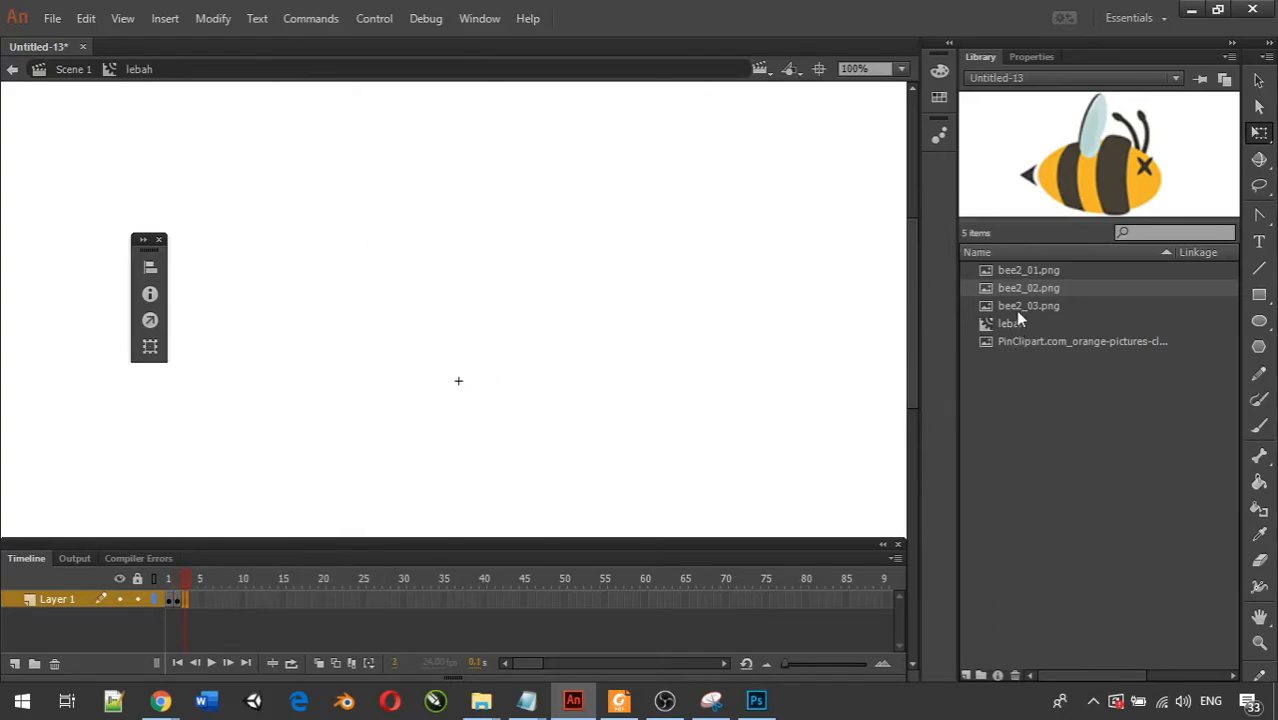
drag(1016, 310, 458, 382)
Turn on looping in the timeline and play the three-frame bee animation.
click(211, 663)
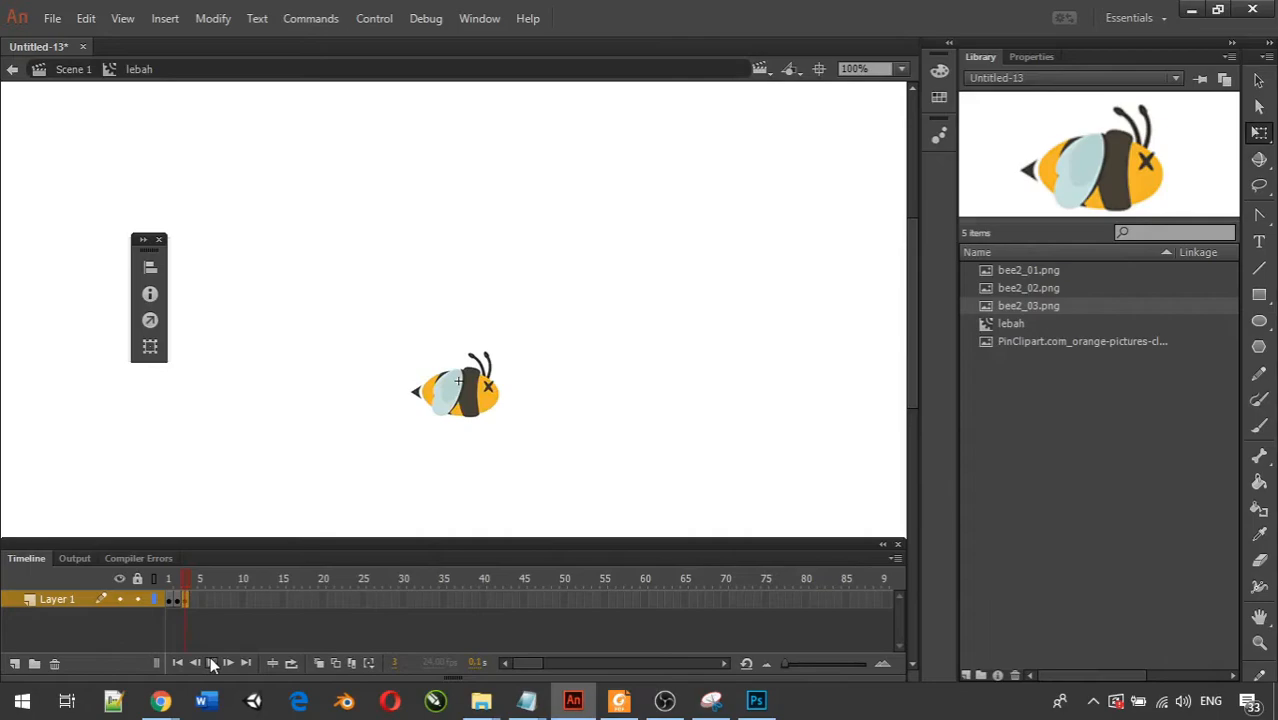
click(291, 663)
click(211, 665)
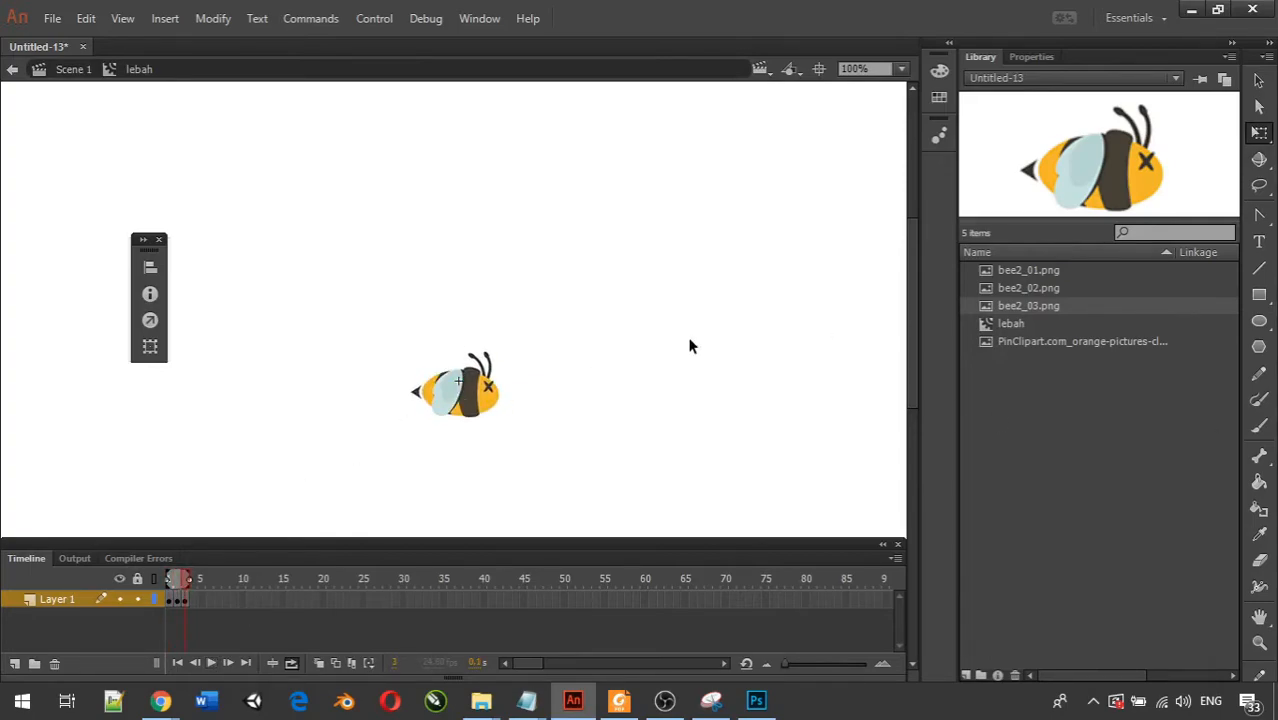
Return to Scene 1, place the orange flower picture on the stage, scale it down and align its top near the stage's upper edge.
click(70, 71)
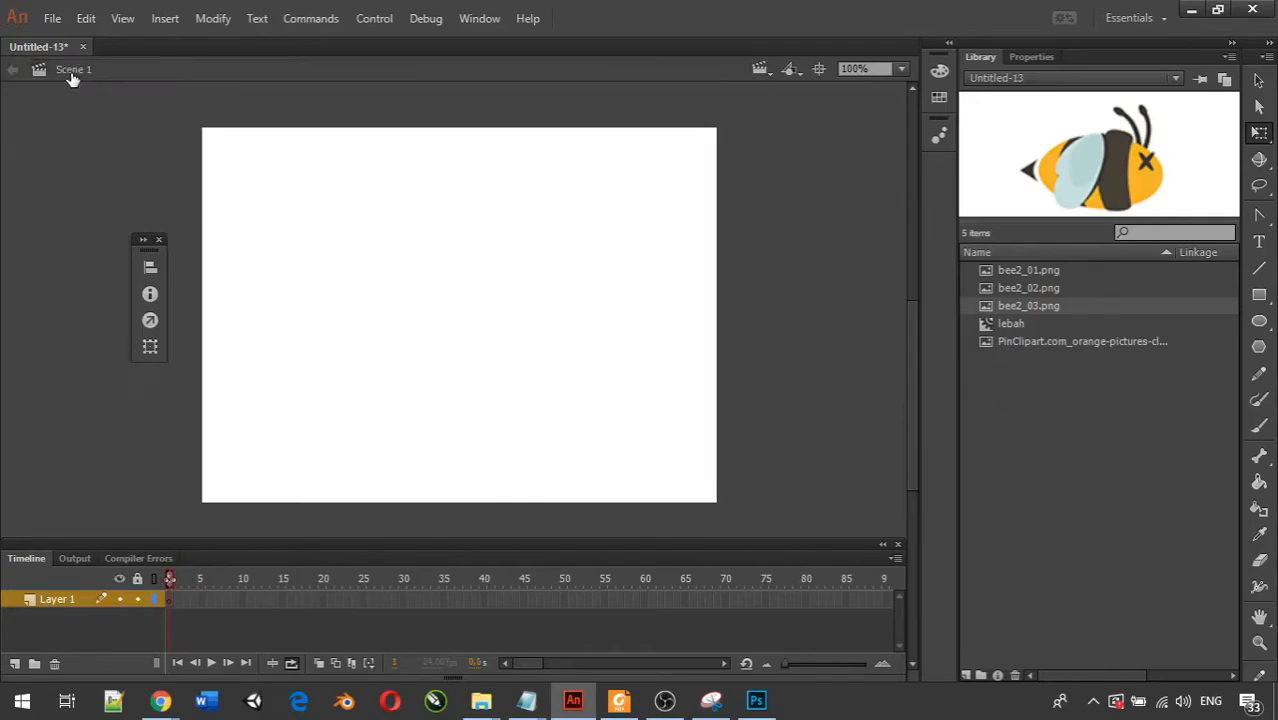
click(1032, 382)
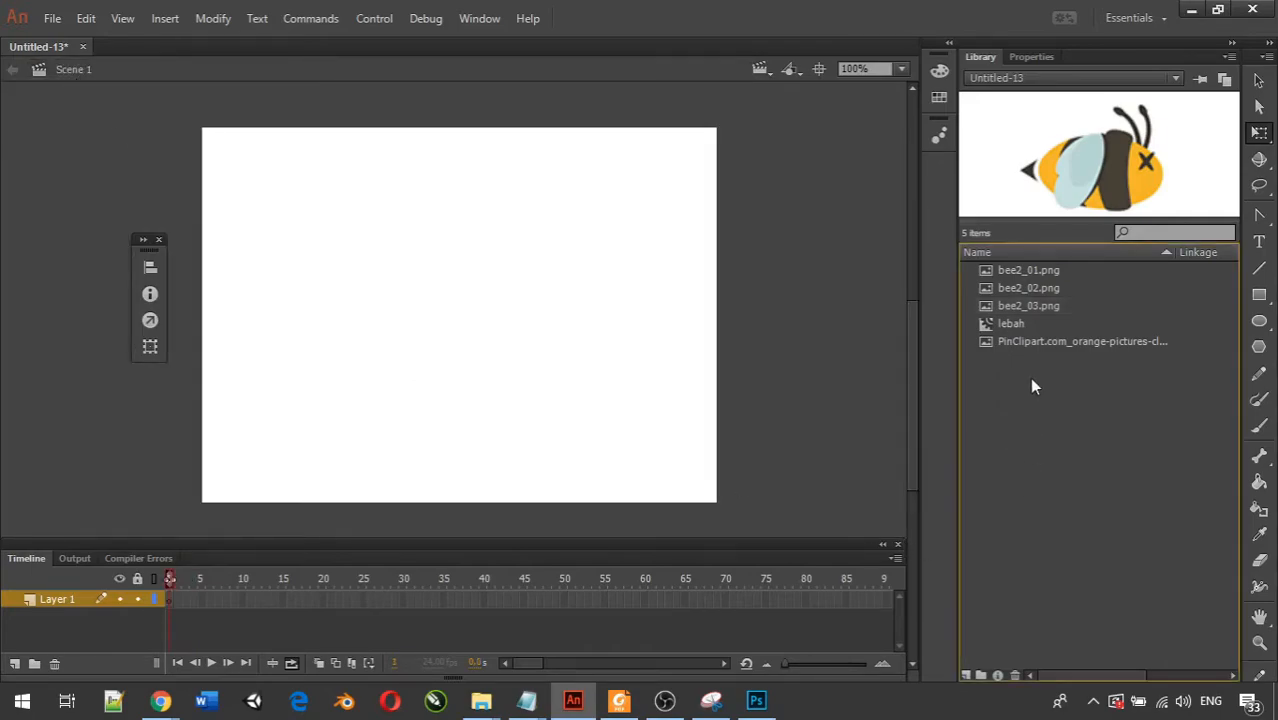
click(1054, 344)
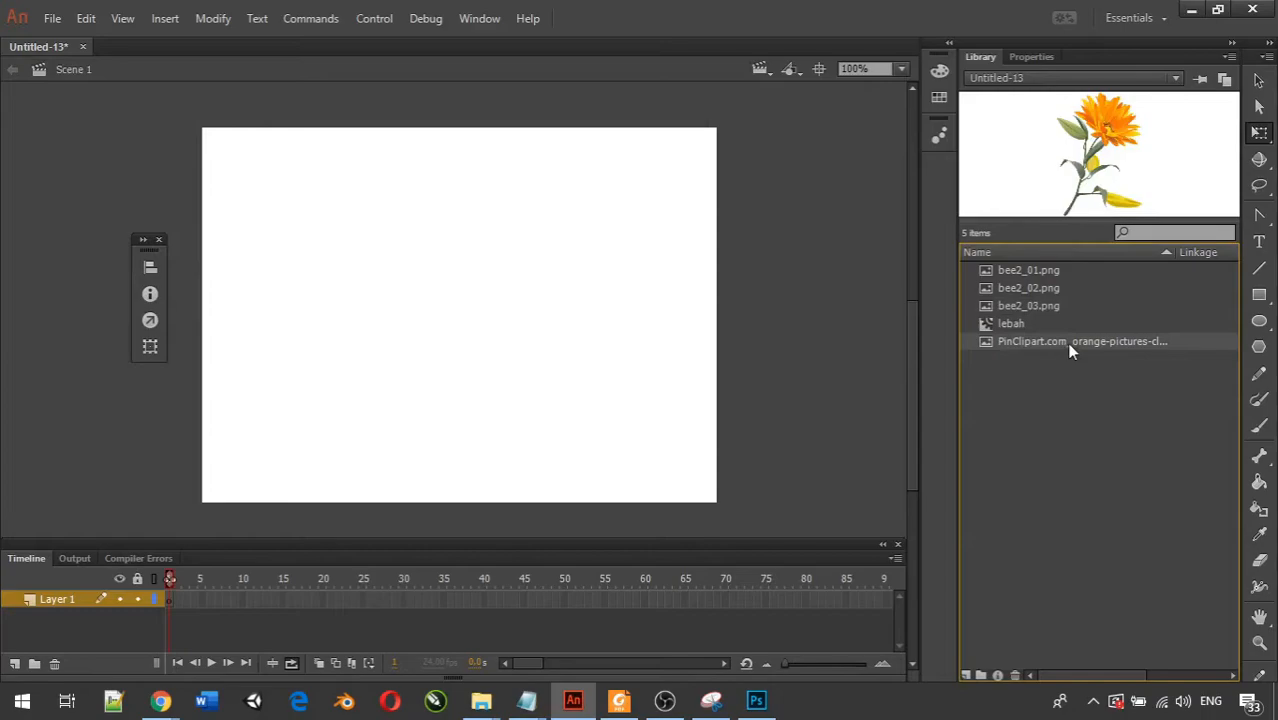
drag(1090, 341, 344, 428)
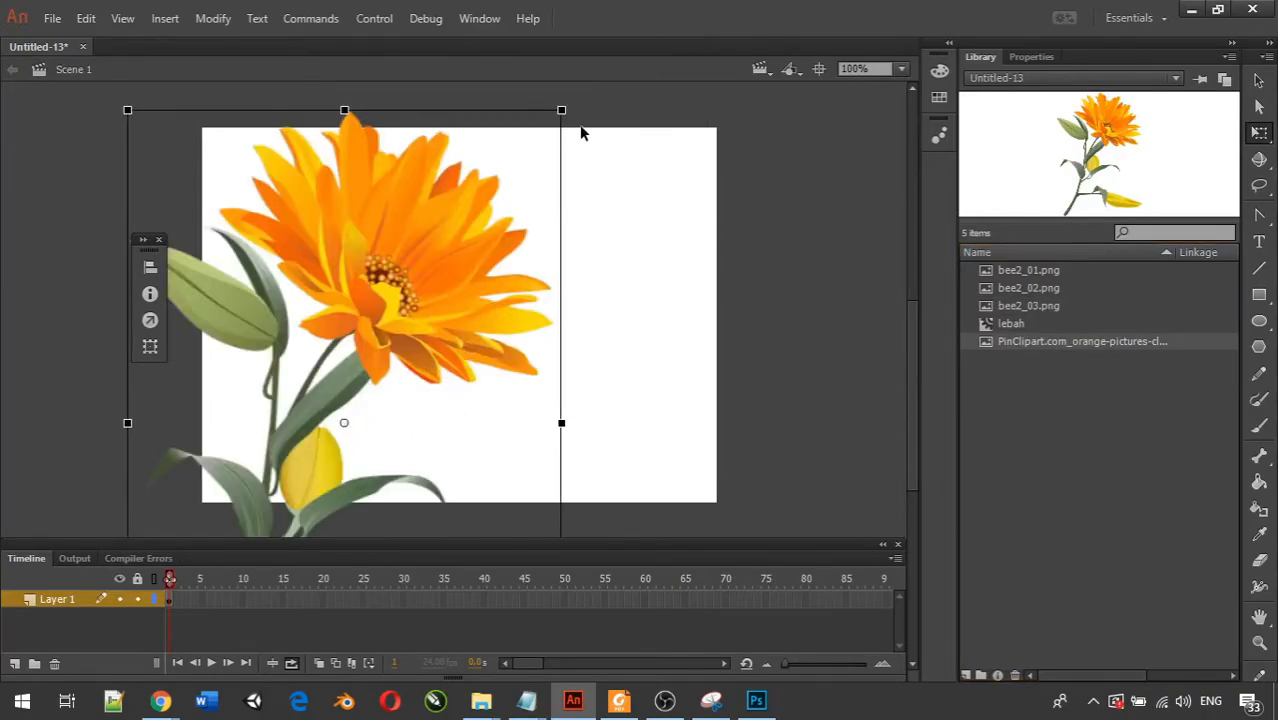
drag(561, 110, 512, 147)
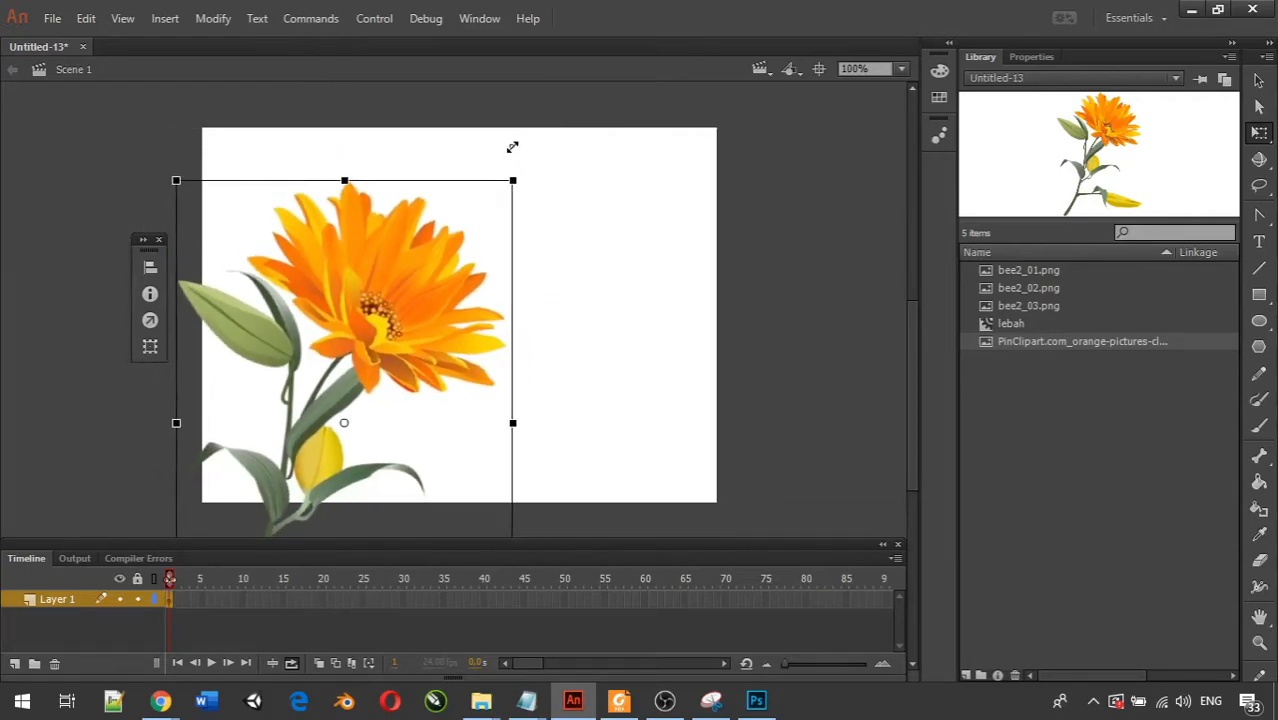
drag(455, 286, 456, 238)
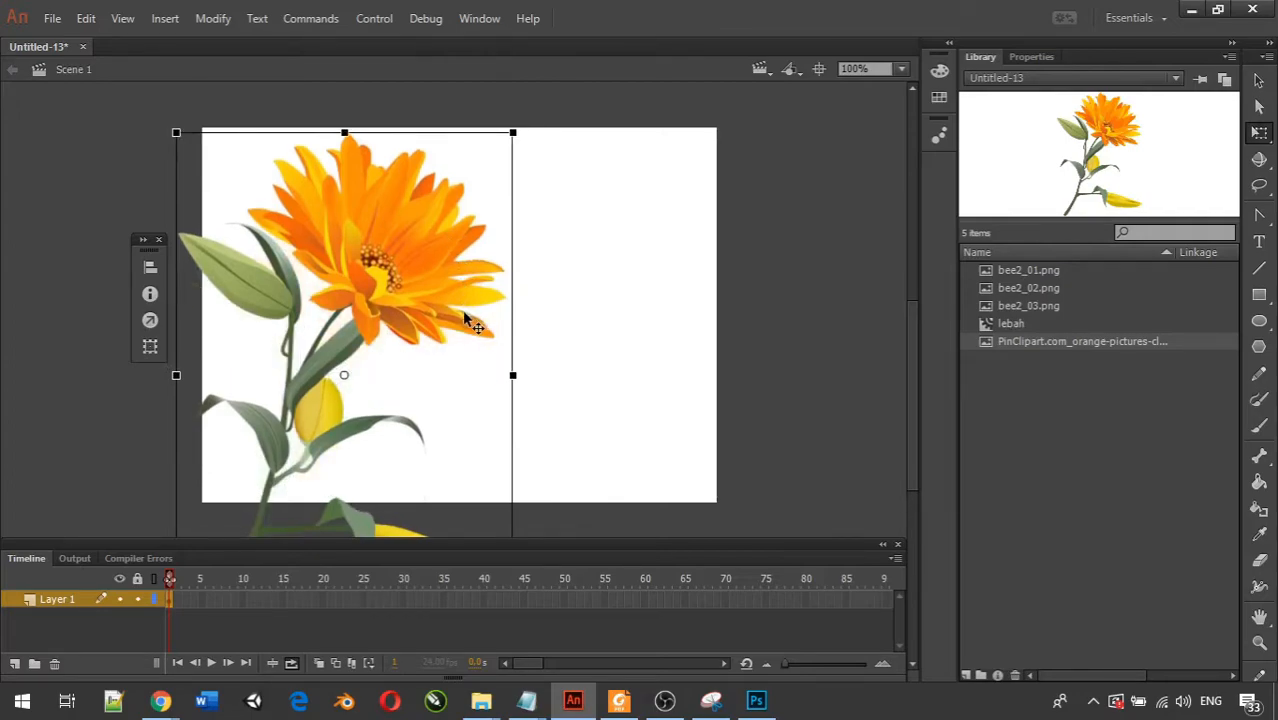
Move the flower to the right half of the stage and mirror it horizontally, slightly narrower, so the blossom faces left.
click(1013, 325)
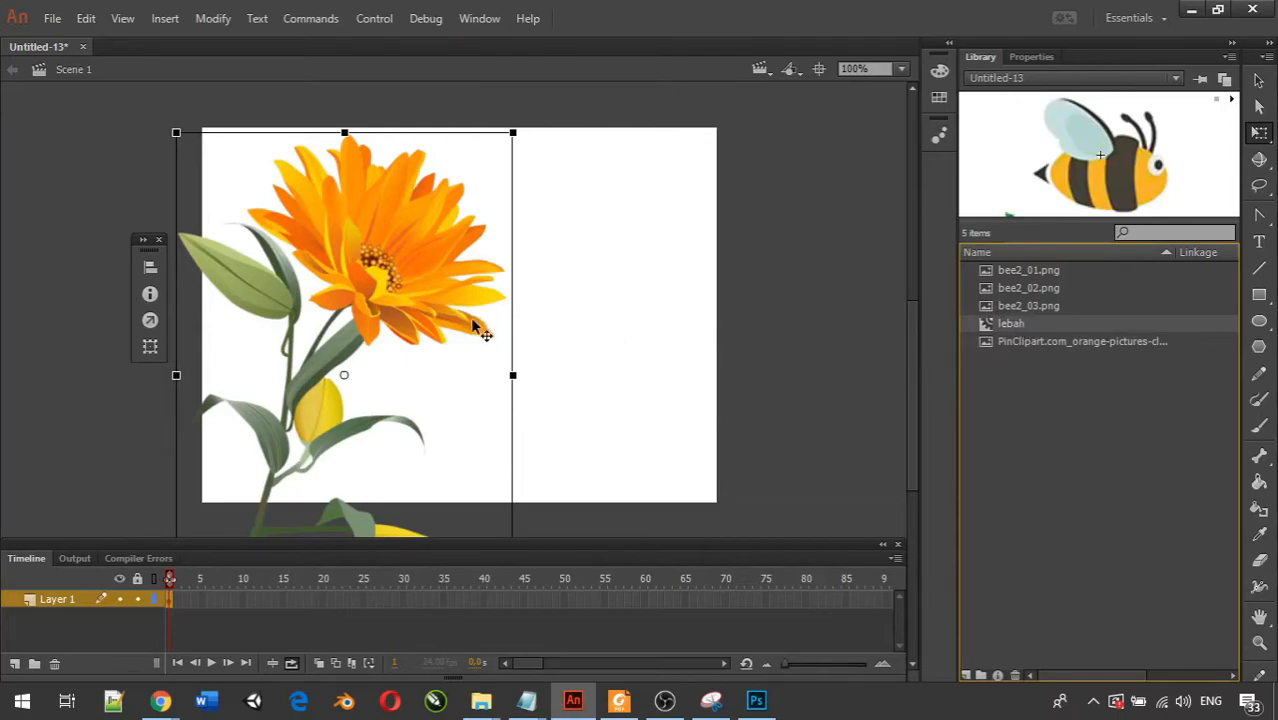
drag(506, 331, 690, 330)
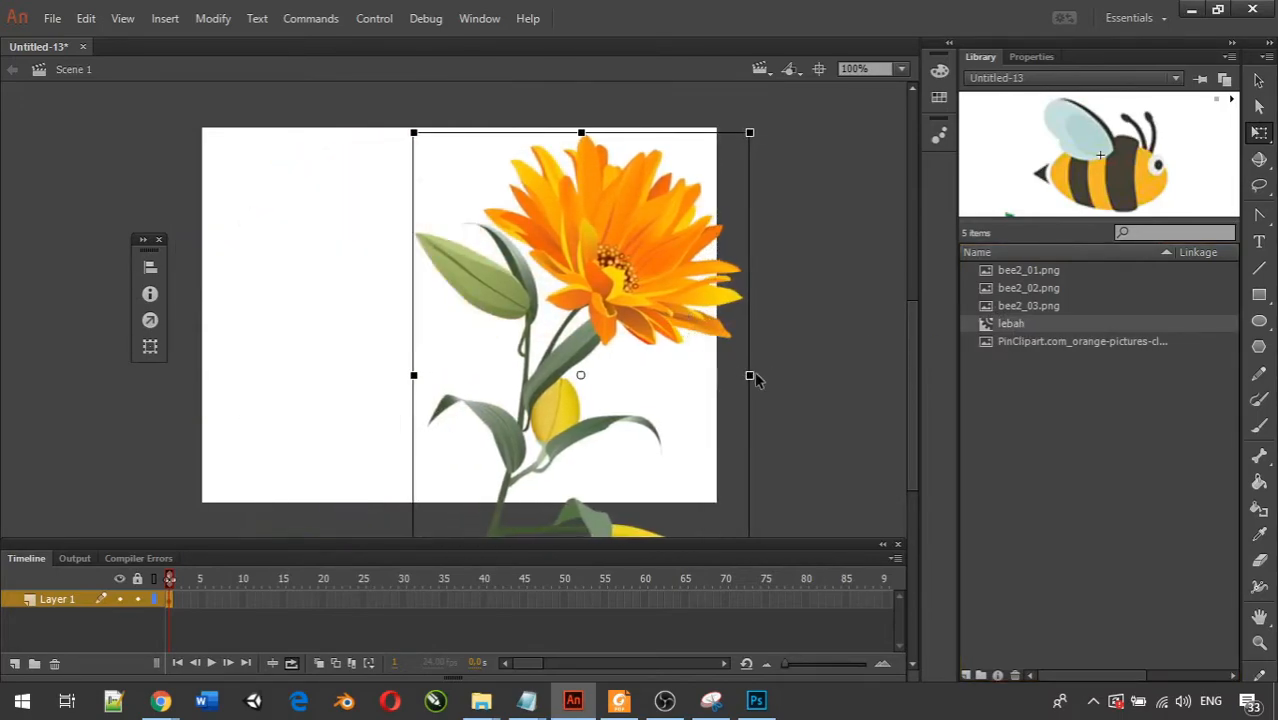
drag(750, 376, 575, 360)
key(ctrl+z)
drag(748, 377, 443, 357)
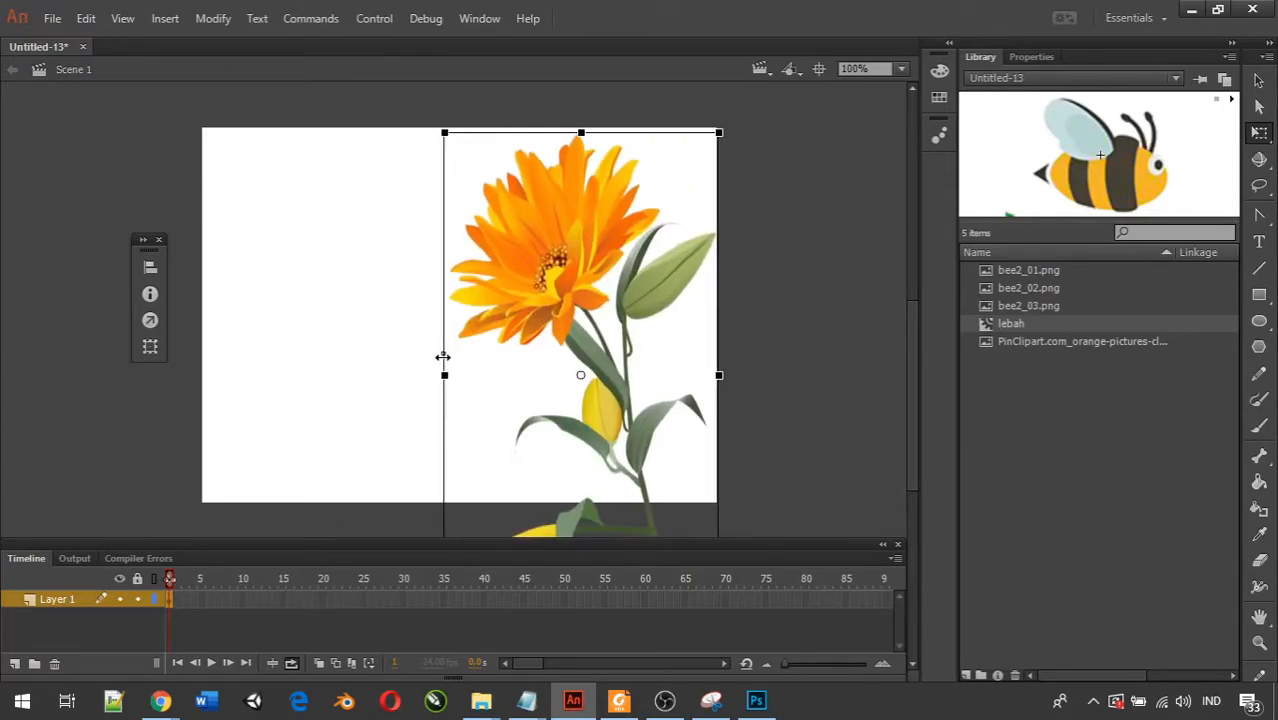
Place the lebah movie clip on the stage left of the flower and test the movie, closing the preview when done.
click(893, 371)
drag(1035, 318, 315, 326)
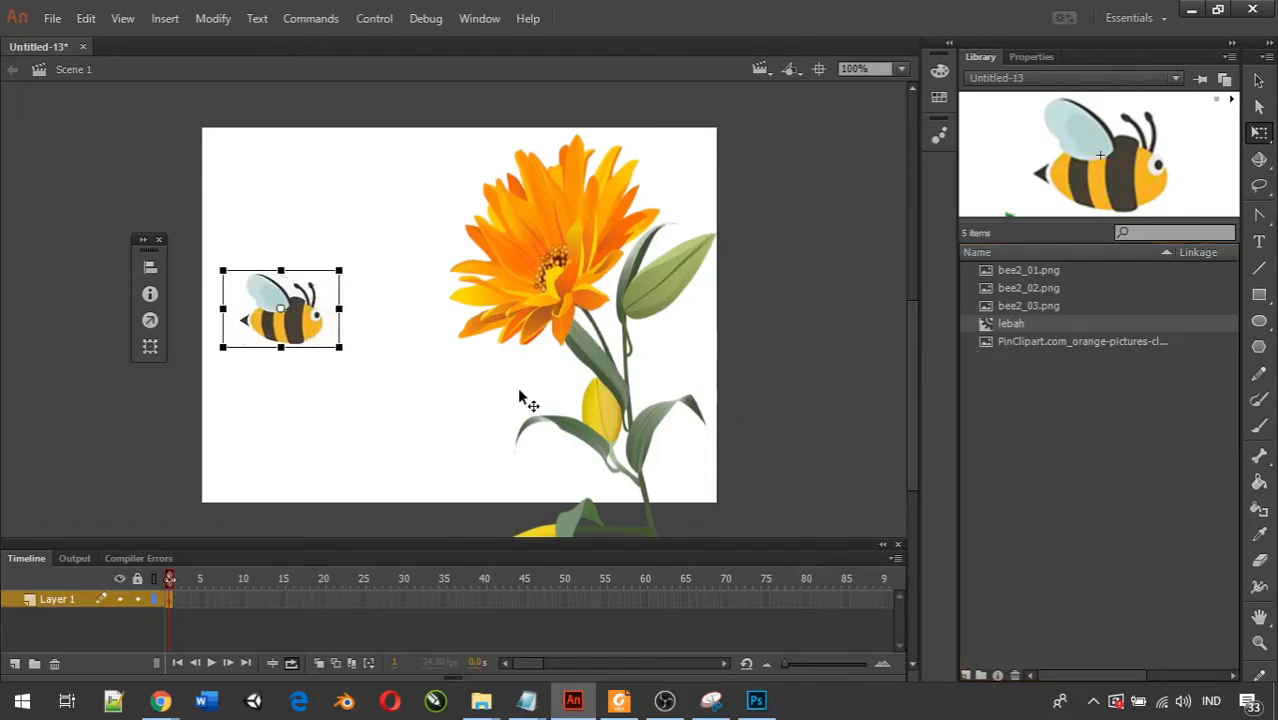
key(ctrl+Return)
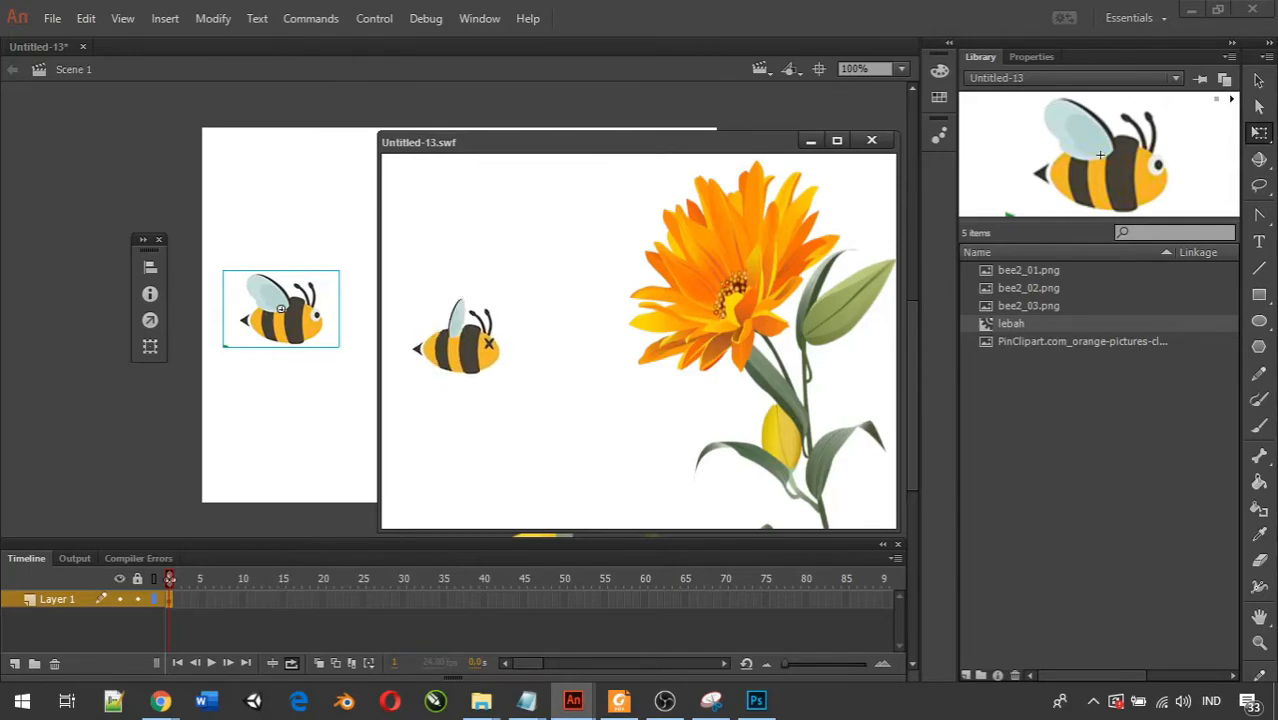
key(alt+Tab)
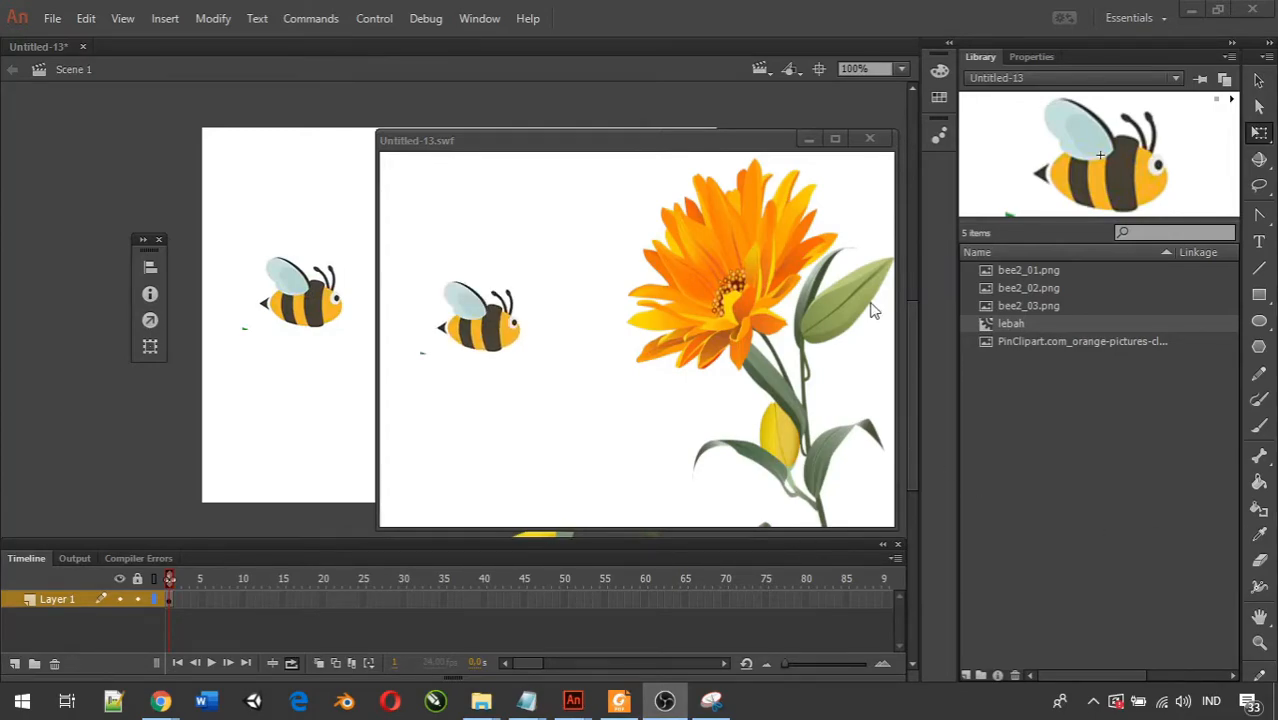
click(869, 139)
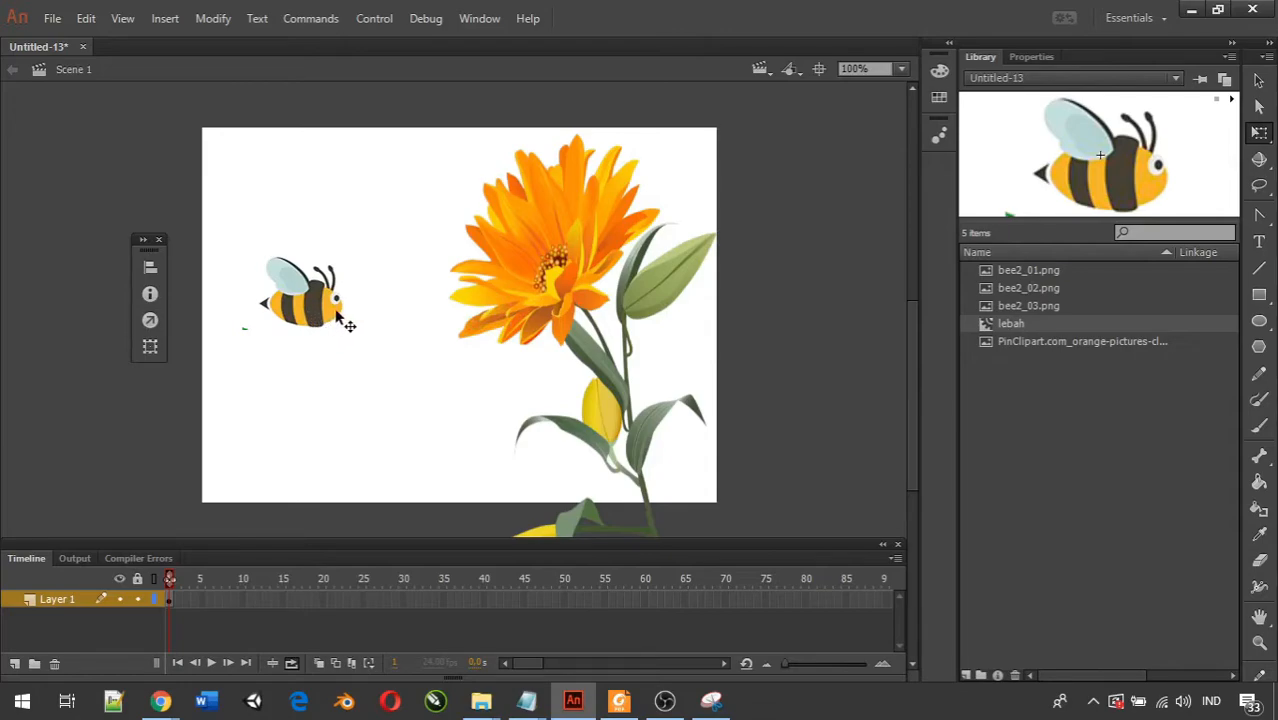
Scale the bee on the stage down to a small size and test the movie, closing the preview when done.
mouse_move(321, 320)
mouse_down()
mouse_move(314, 352)
mouse_move(322, 336)
mouse_move(310, 331)
mouse_move(321, 339)
mouse_up()
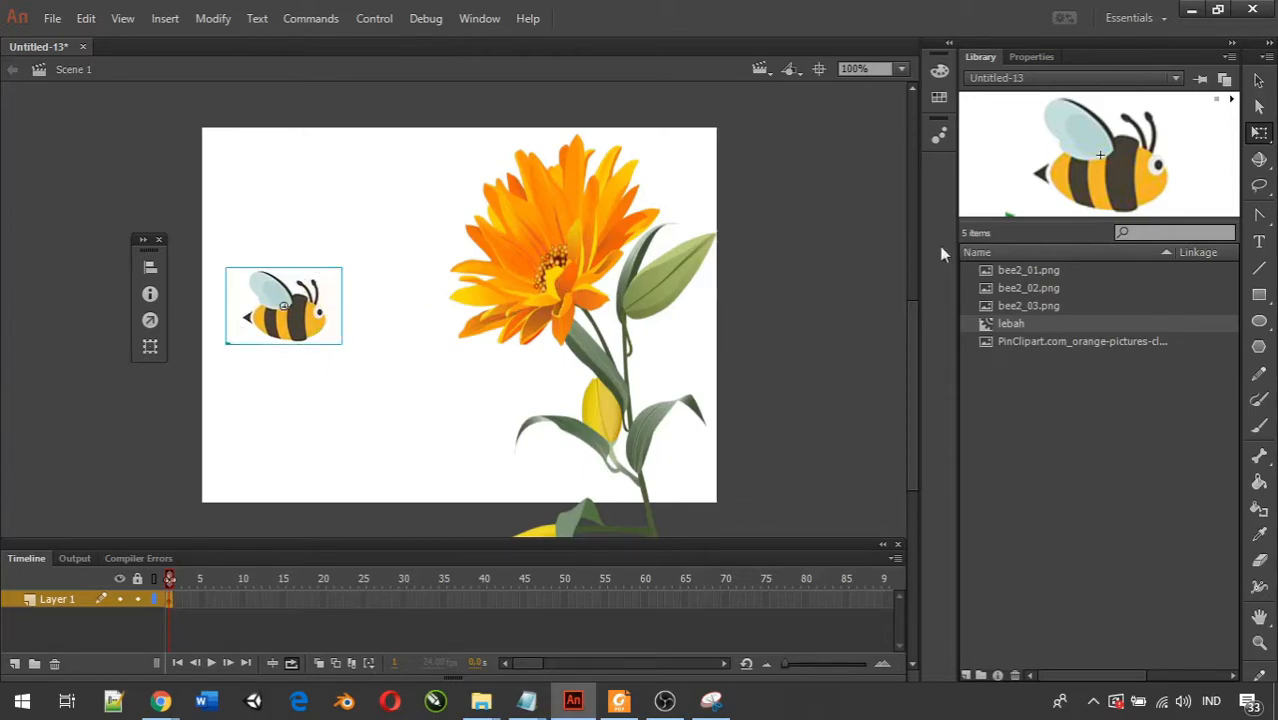
click(1262, 84)
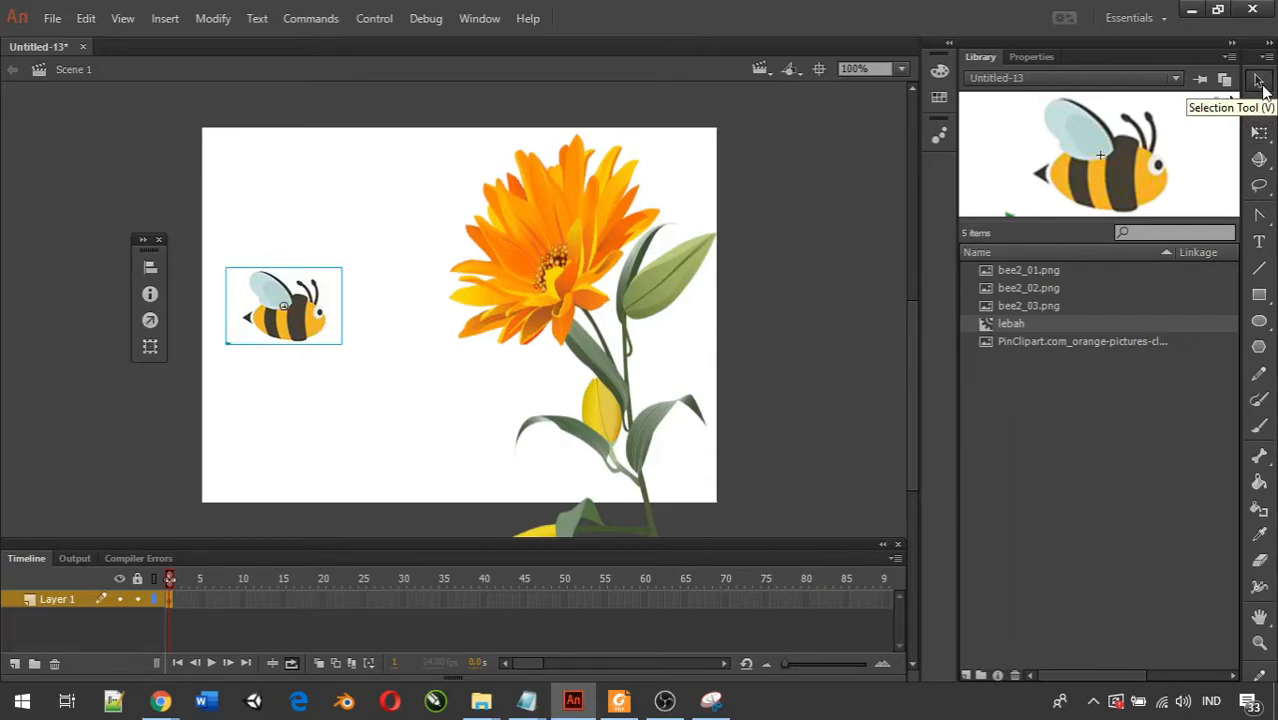
click(1258, 136)
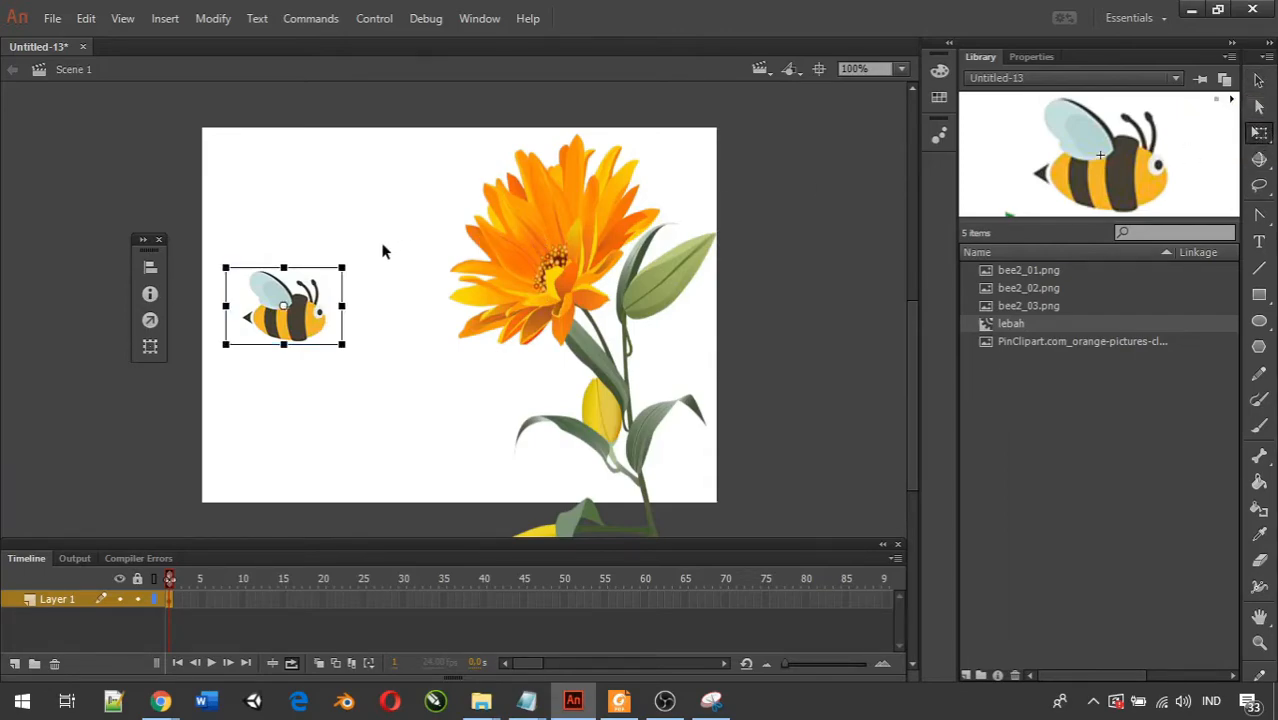
drag(340, 267, 310, 292)
click(344, 300)
key(ctrl+Return)
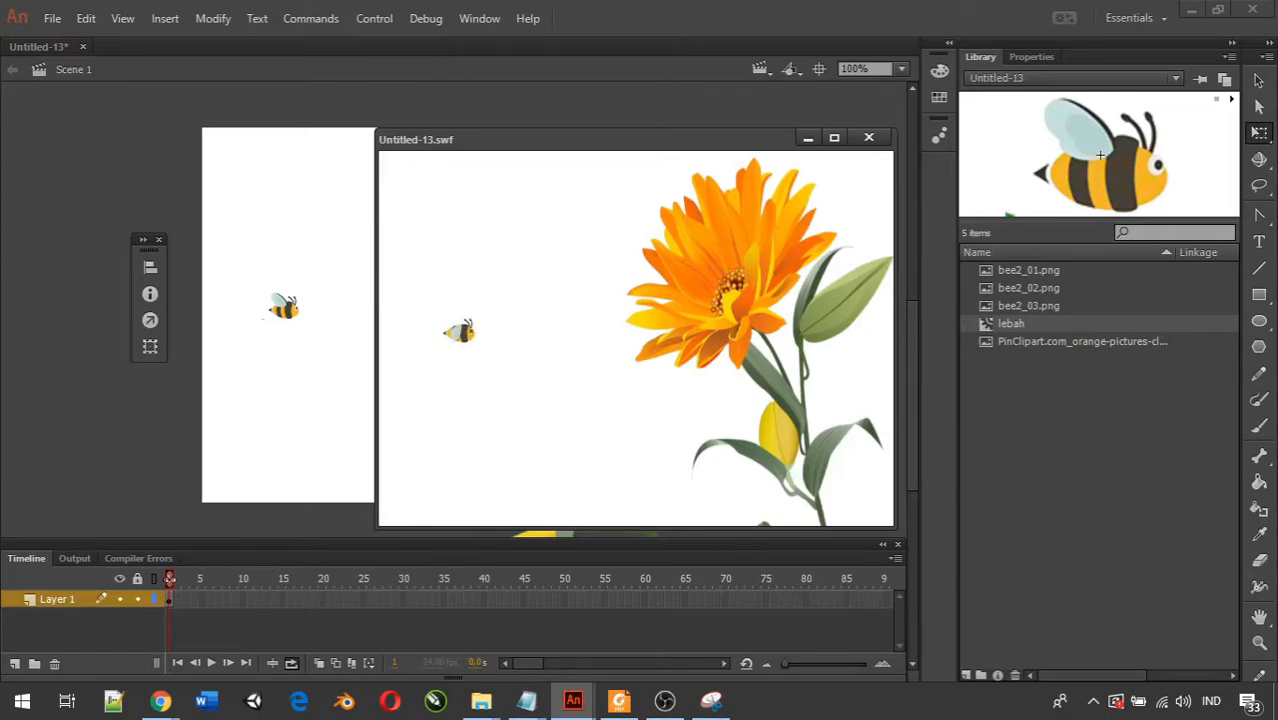
click(868, 139)
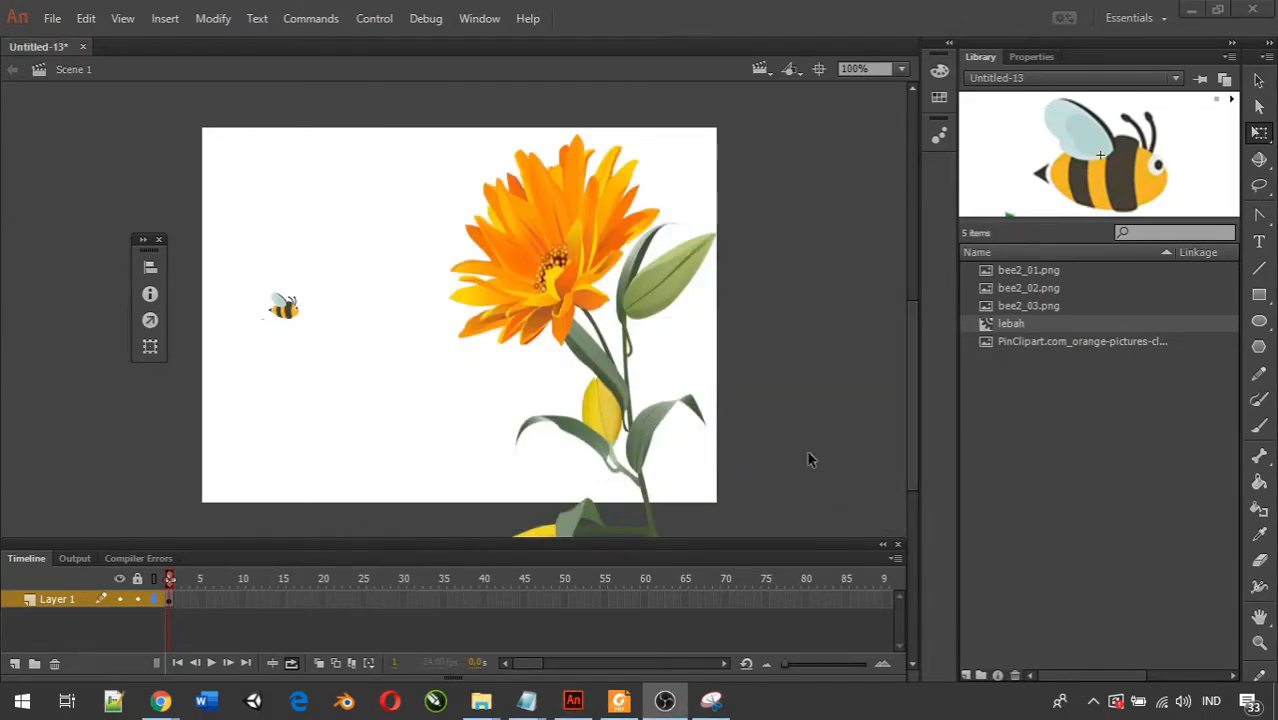
Move the bee off the stage's left side and extend Layer 1 with frames up to frame 40.
drag(297, 325, 174, 393)
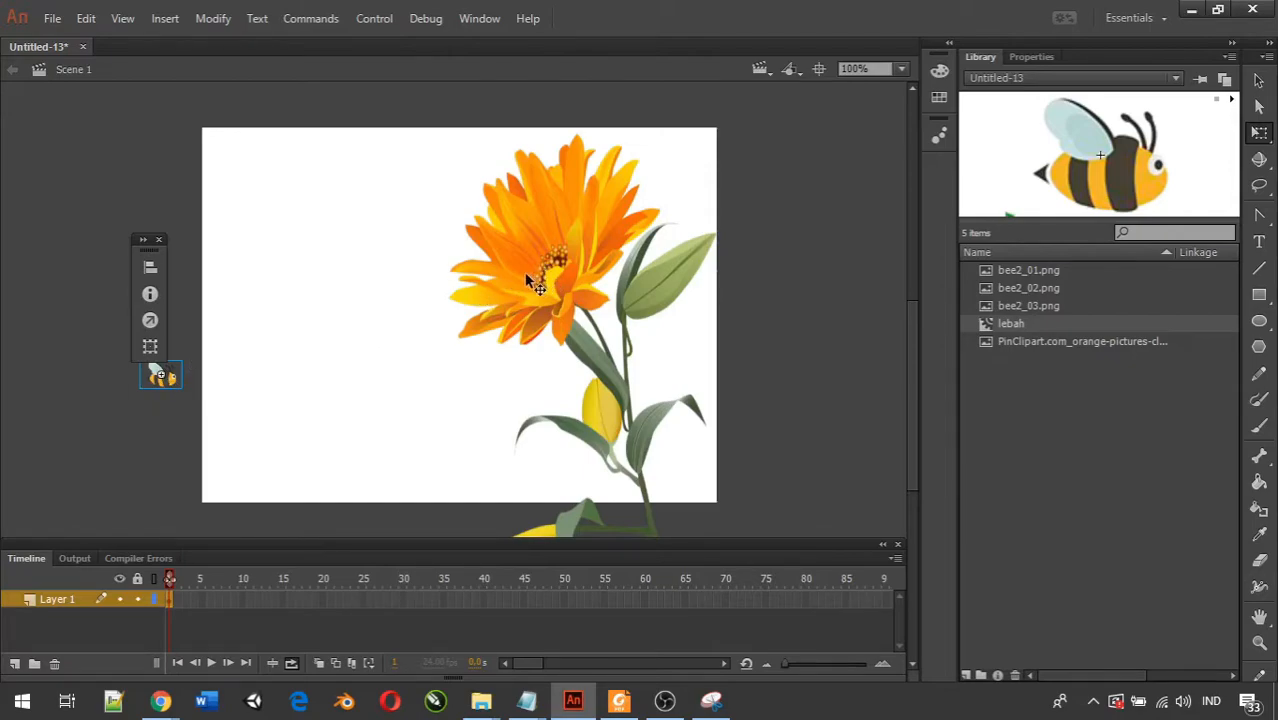
right_click(486, 604)
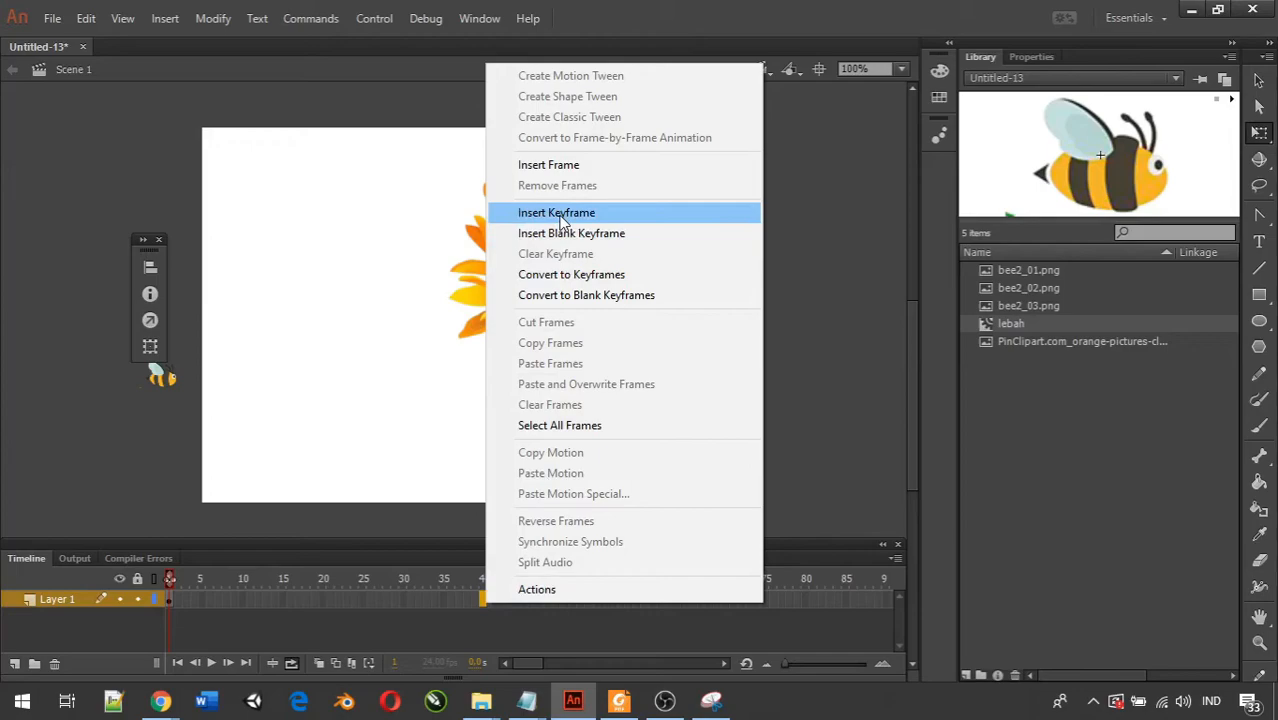
click(548, 165)
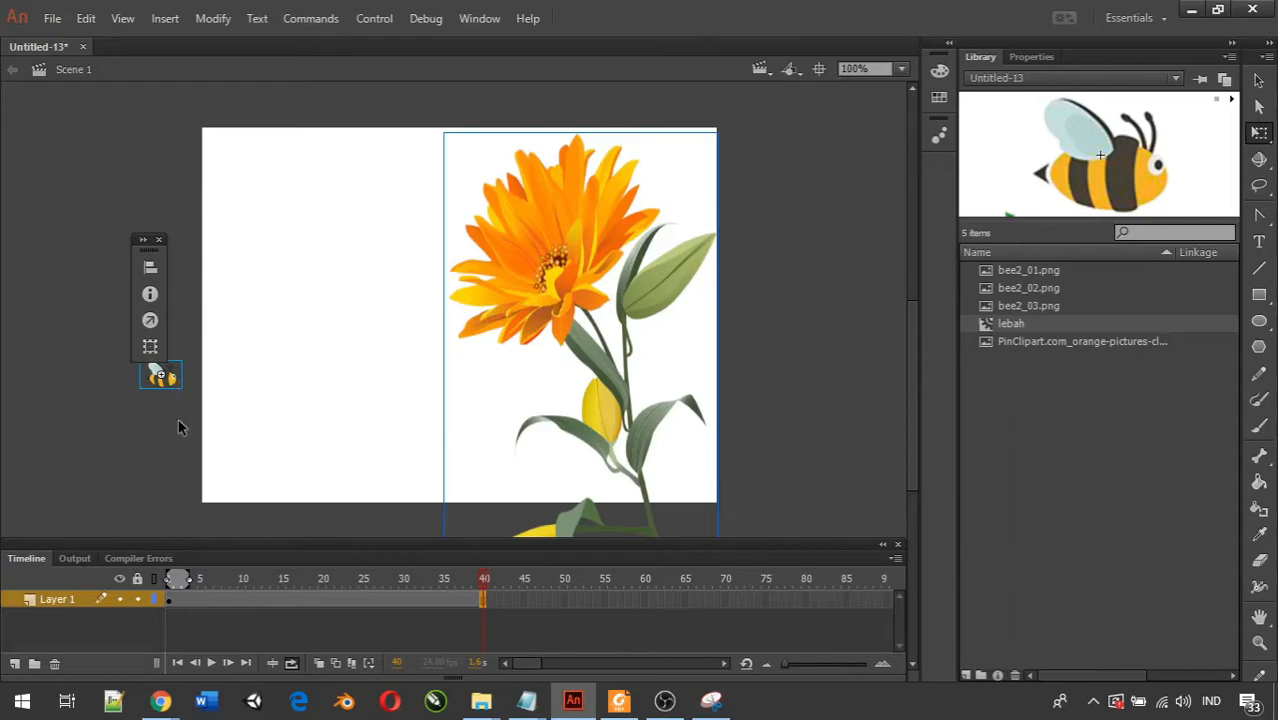
click(566, 387)
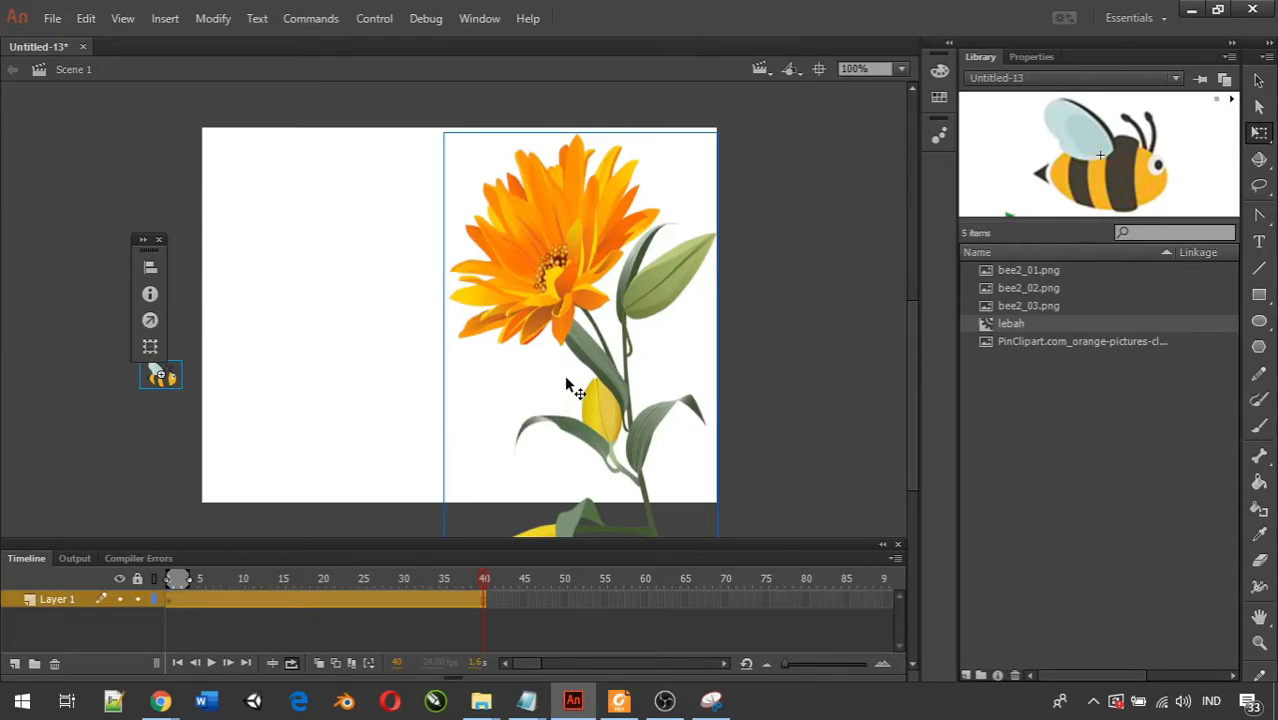
key(Delete)
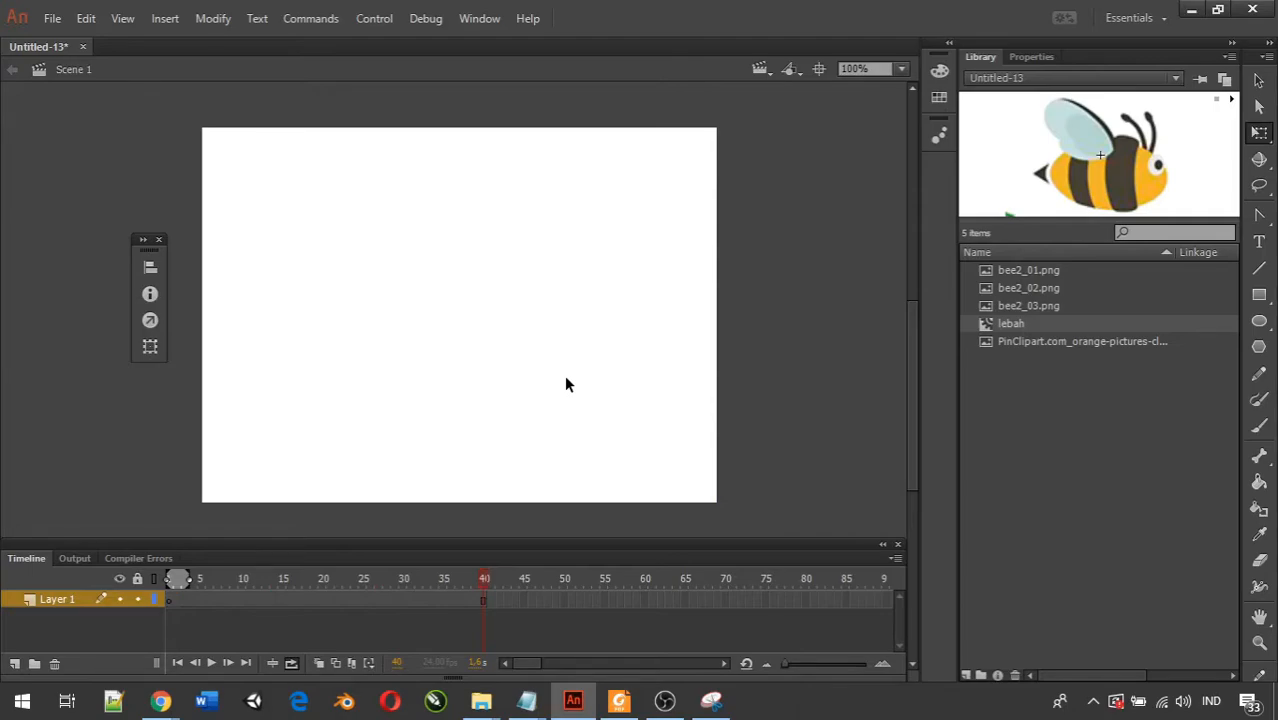
key(ctrl+z)
Delete only the flower from Layer 1, keeping the bee outside the stage.
click(340, 332)
click(519, 281)
key(Delete)
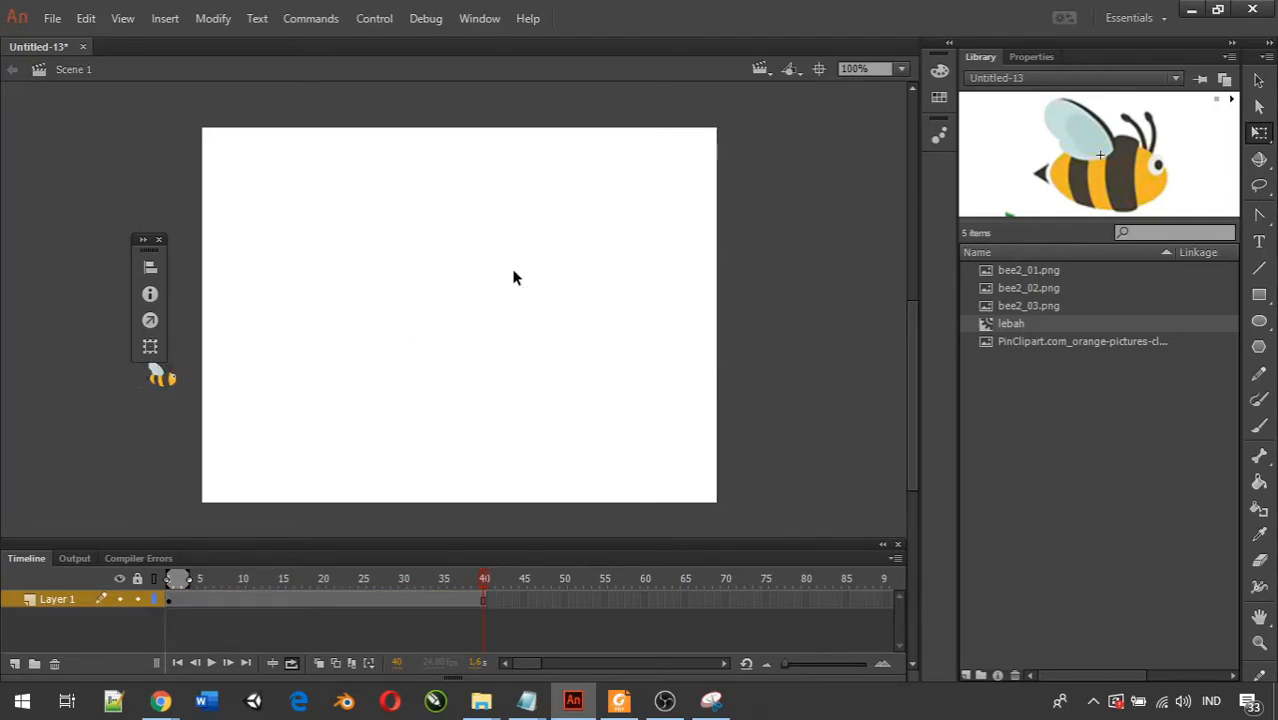
Add a new layer above Layer 1 and place the orange flower picture on the stage at its first frame.
click(15, 664)
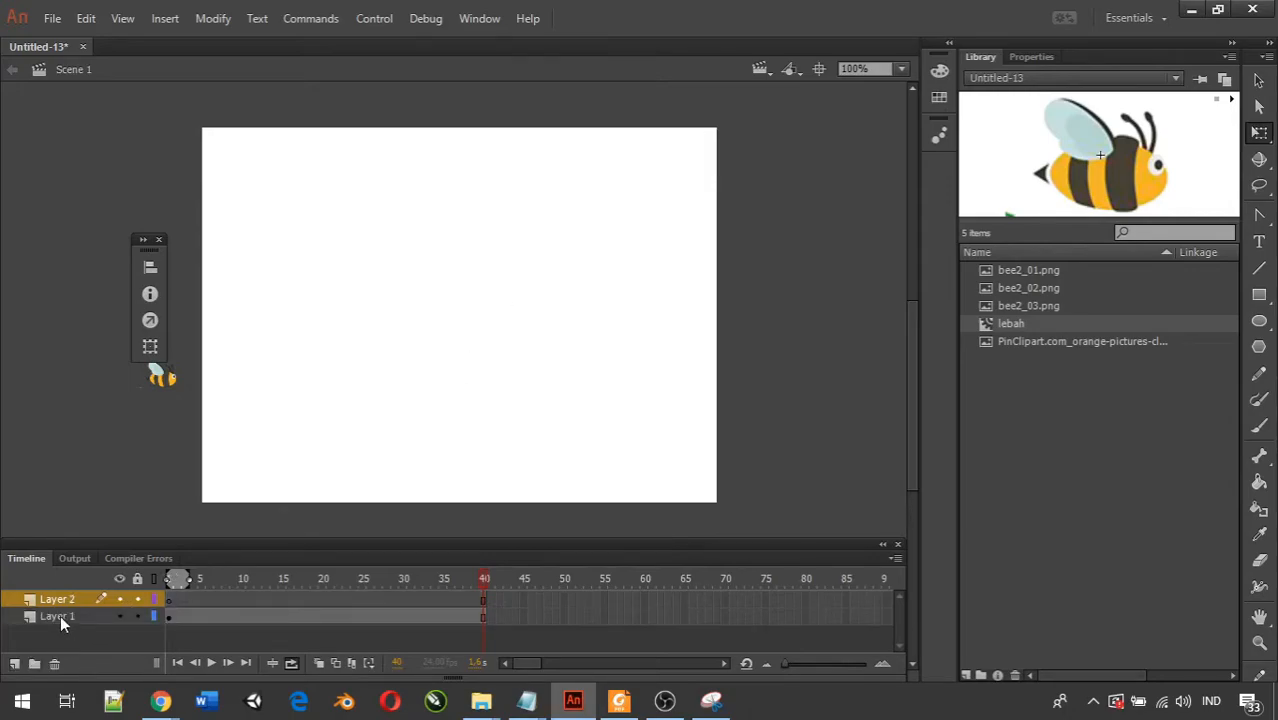
click(170, 598)
drag(1053, 341, 603, 362)
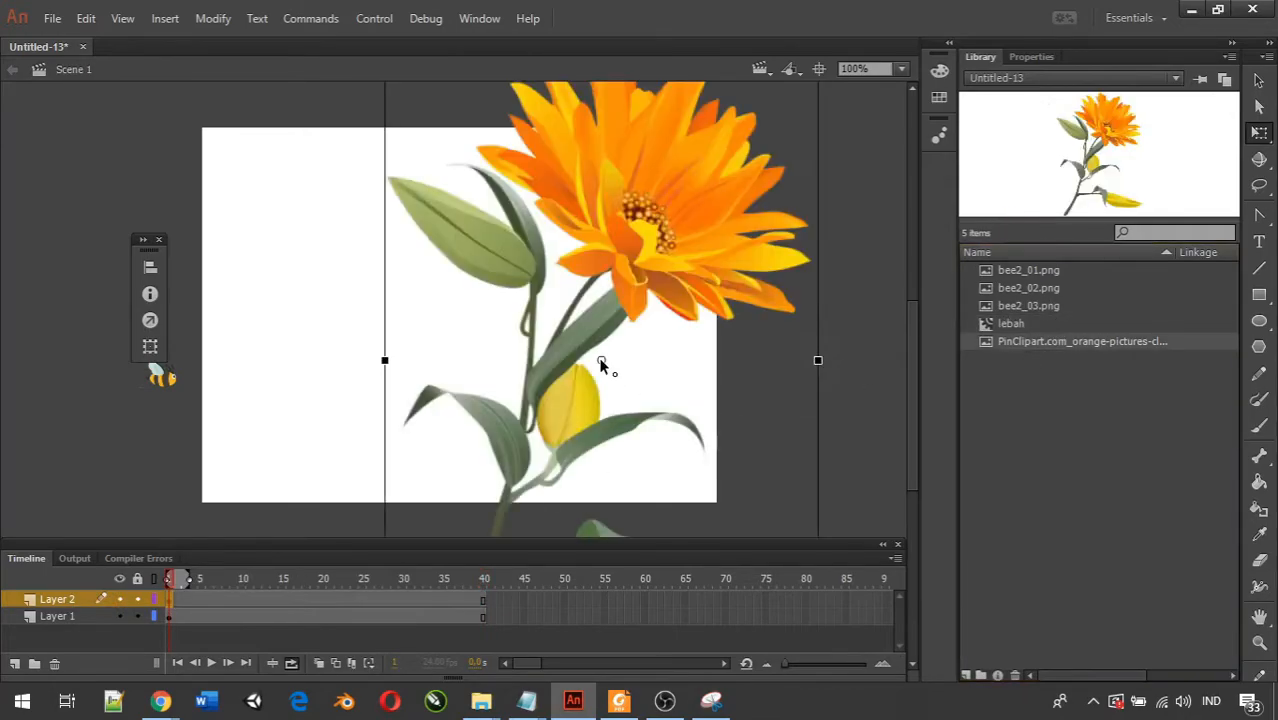
Mirror the flower horizontally, scale it down and position it against the stage's right edge with the blossom facing left.
drag(818, 360, 474, 362)
drag(666, 360, 643, 430)
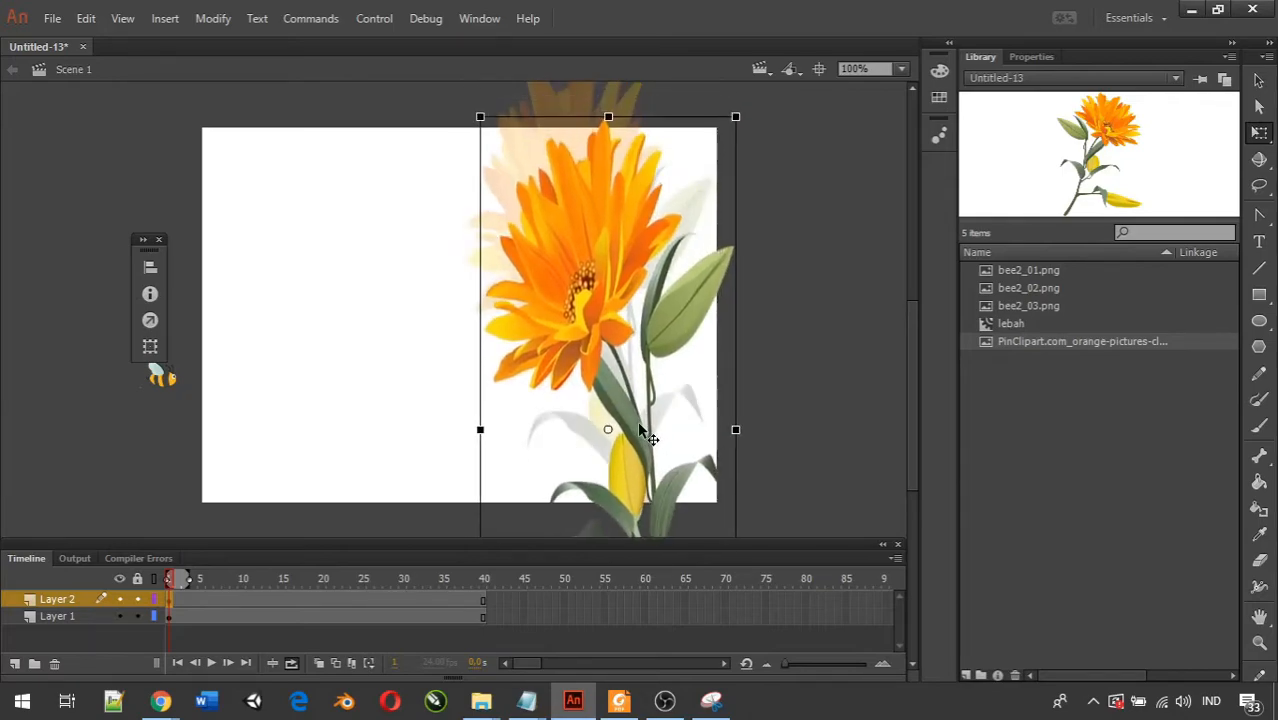
drag(479, 429, 443, 432)
drag(636, 405, 602, 387)
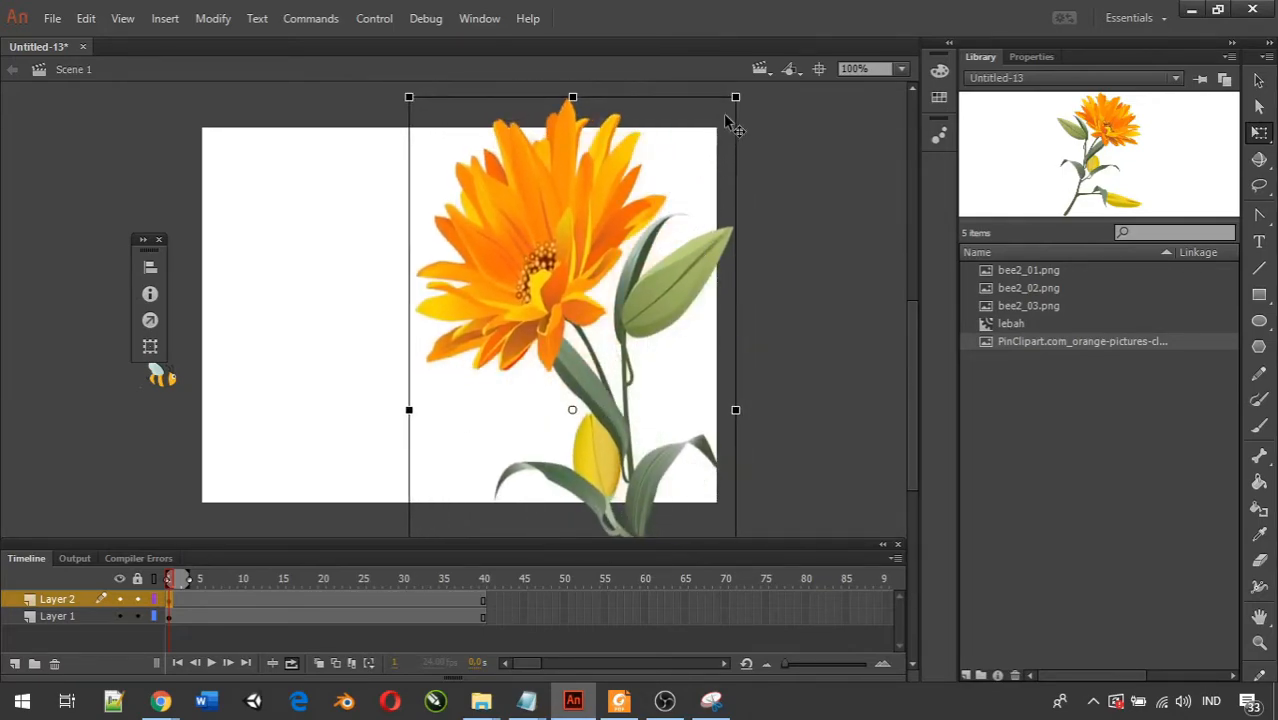
drag(734, 96, 688, 180)
drag(610, 317, 664, 300)
click(790, 304)
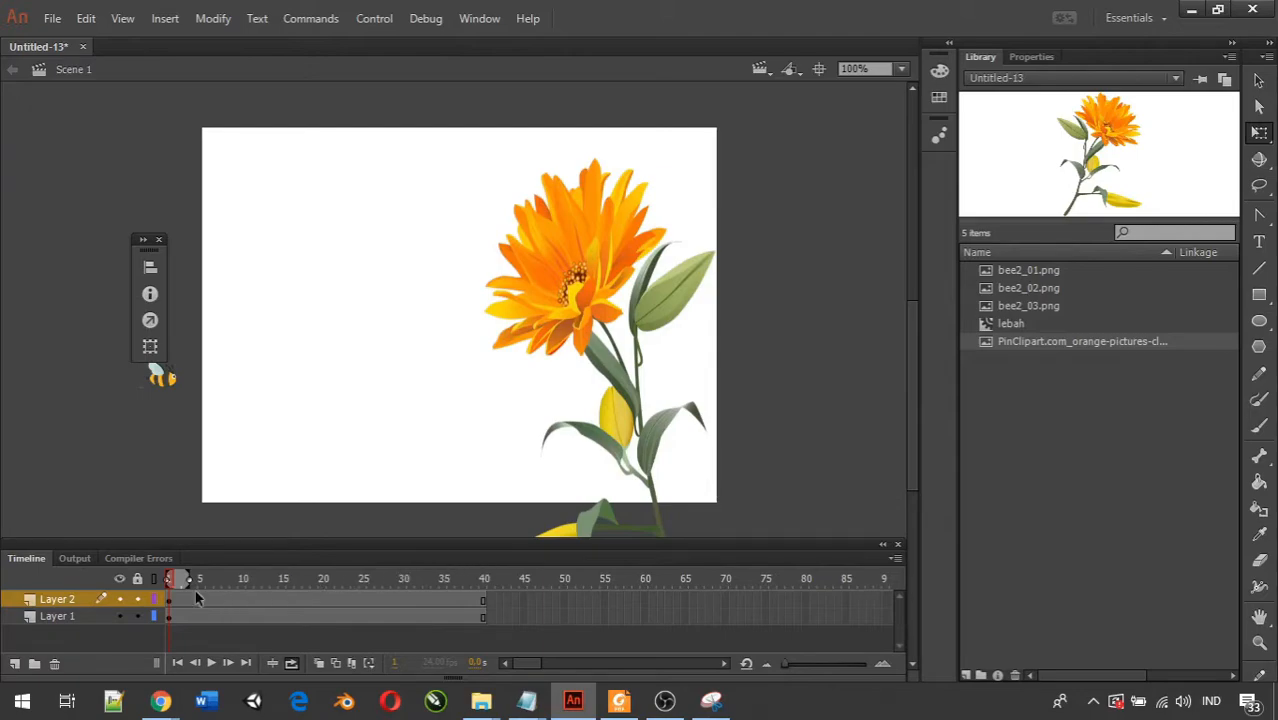
Extend the timeline's loop range to cover frames 1 to 40 and play the animation.
drag(181, 576, 486, 580)
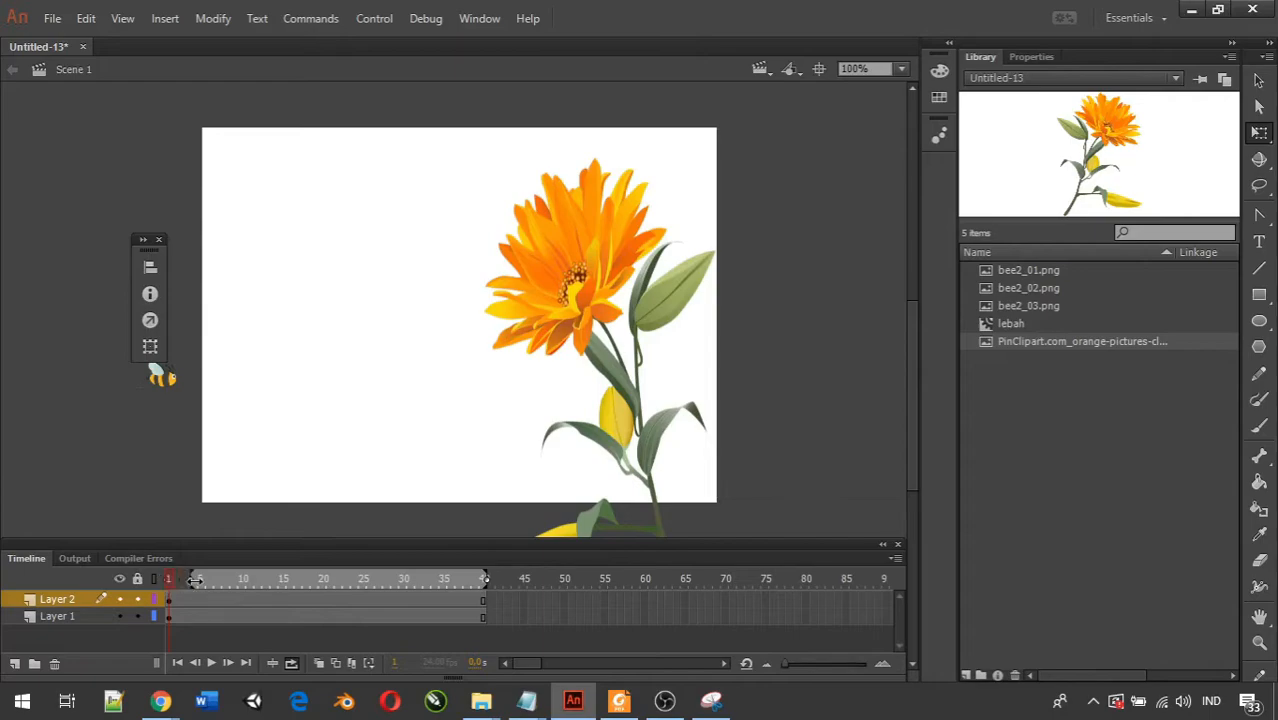
click(185, 612)
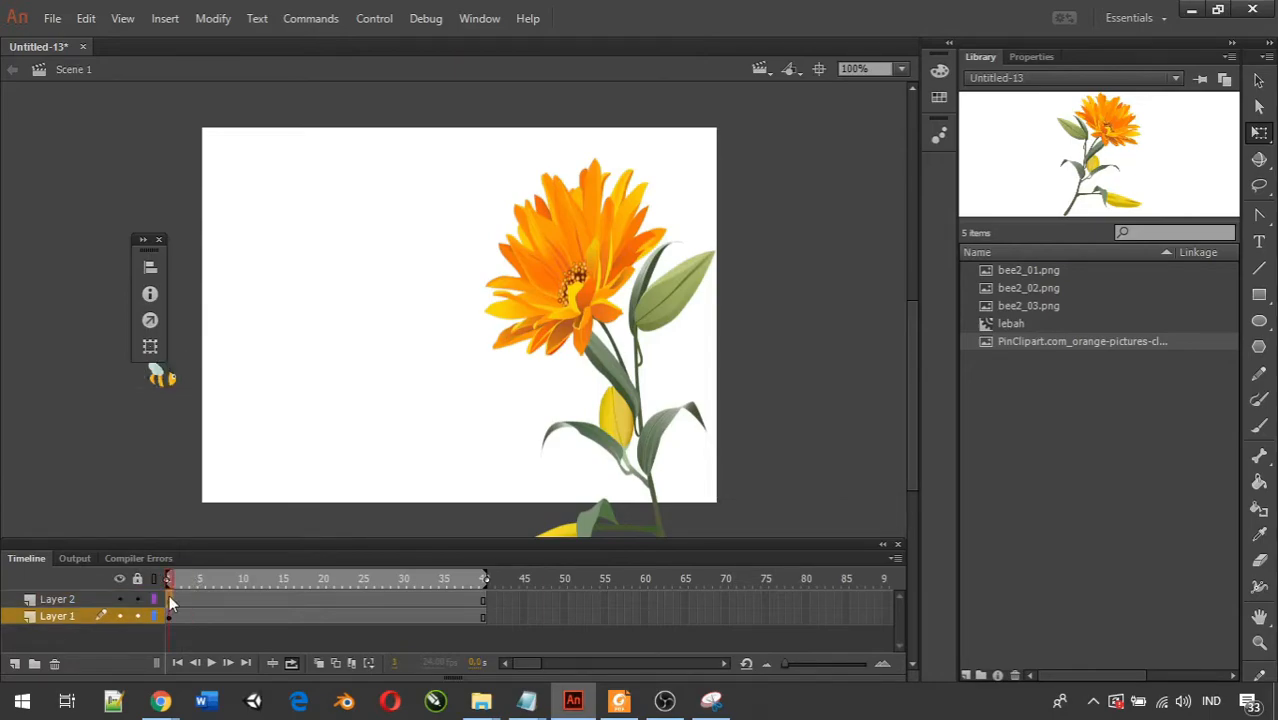
click(169, 598)
click(466, 601)
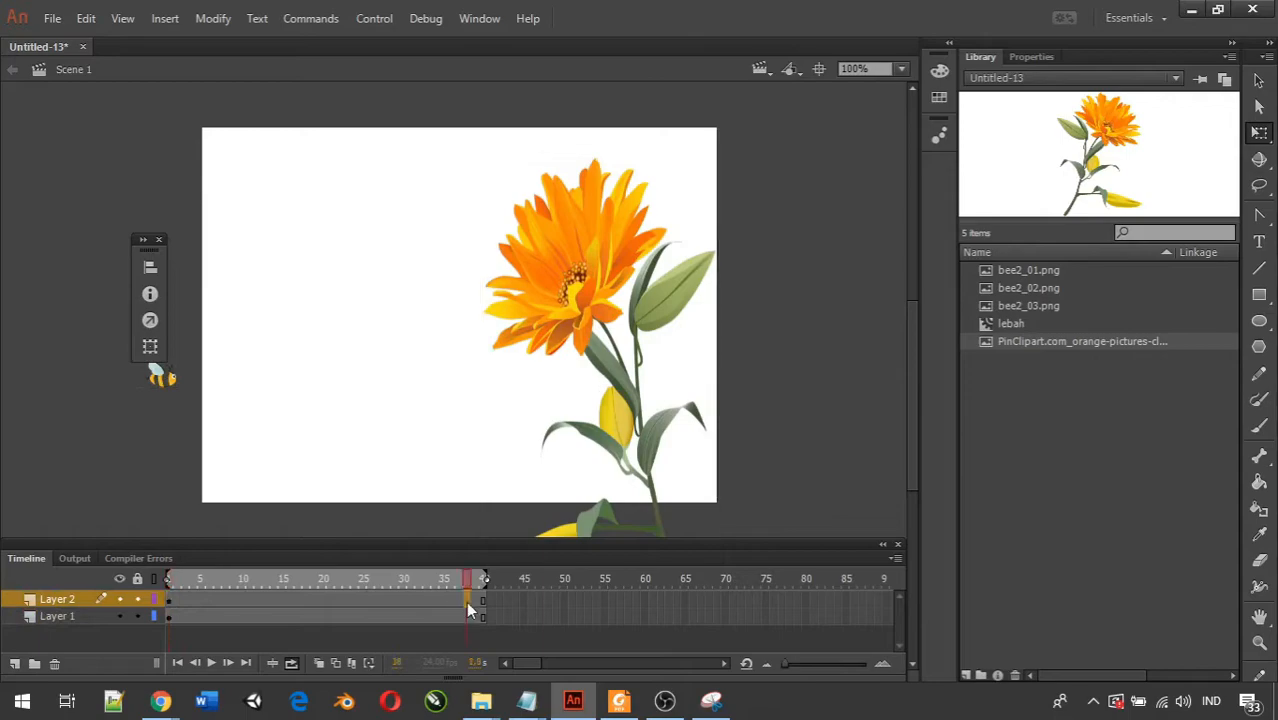
click(211, 663)
click(212, 663)
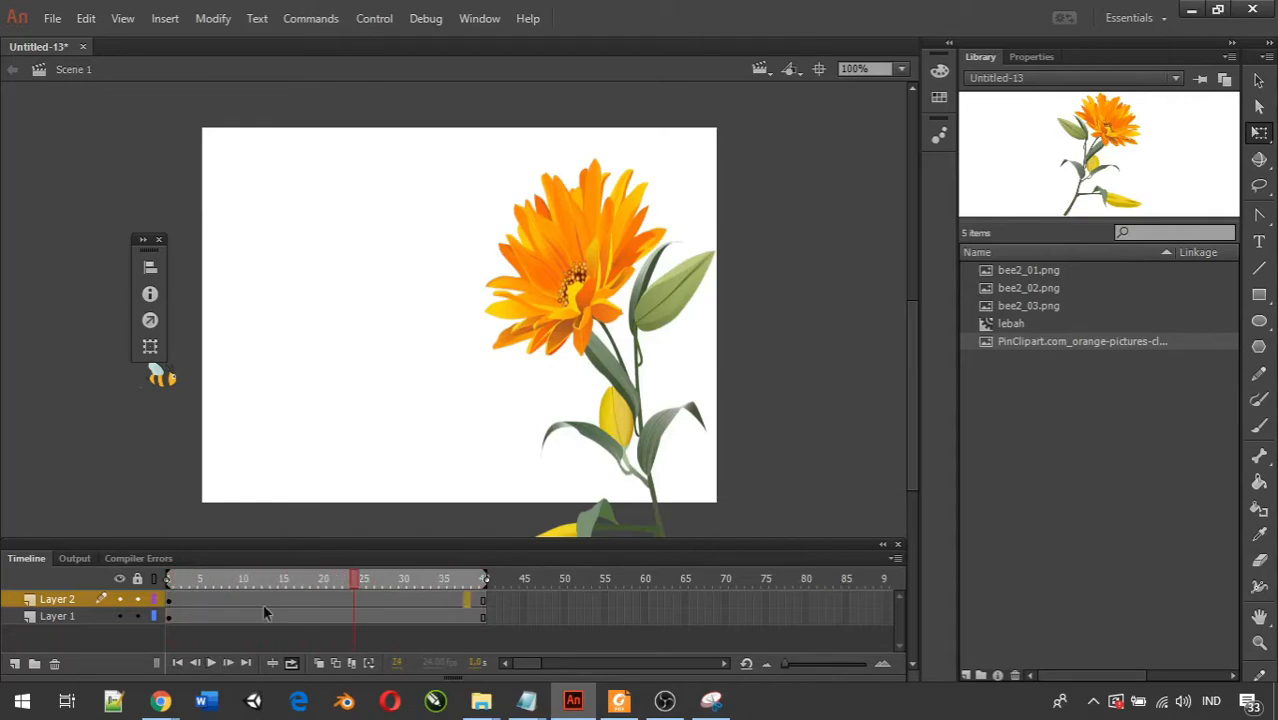
Rename the bee's layer as lebah and the flower's layer as bunga.
click(176, 385)
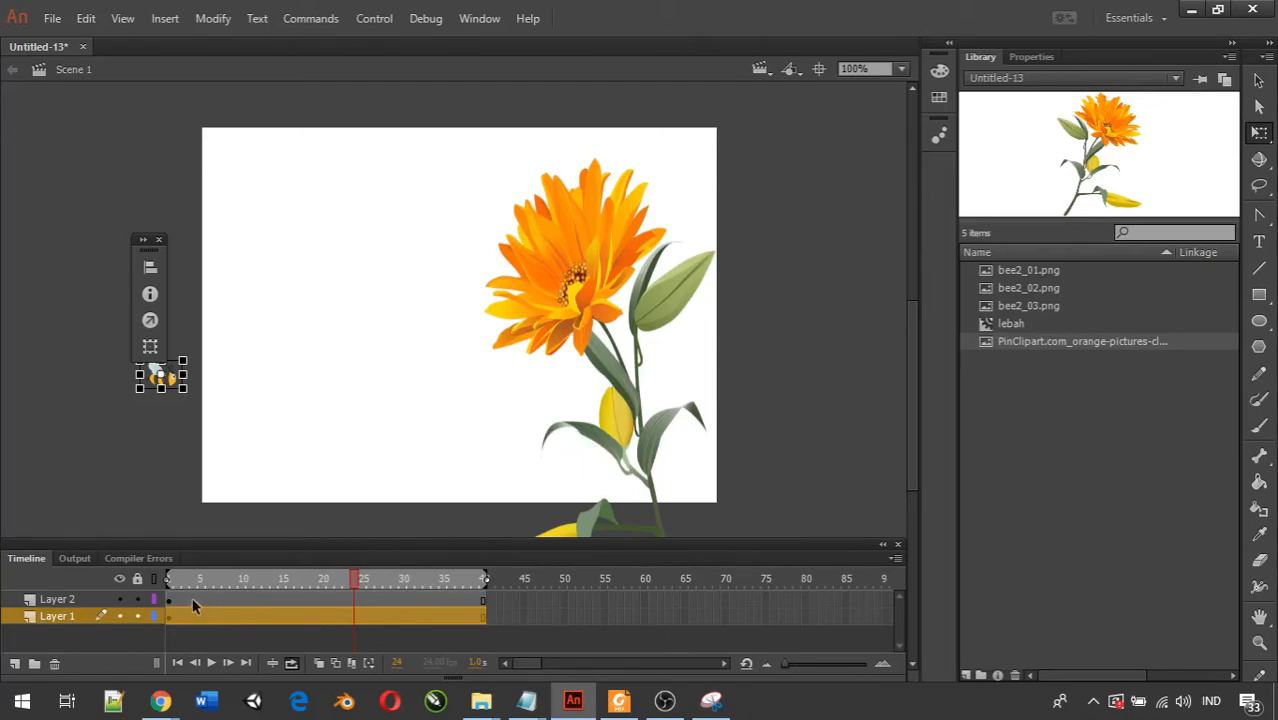
double_click(58, 616)
text(lebah)
key(Return)
double_click(62, 599)
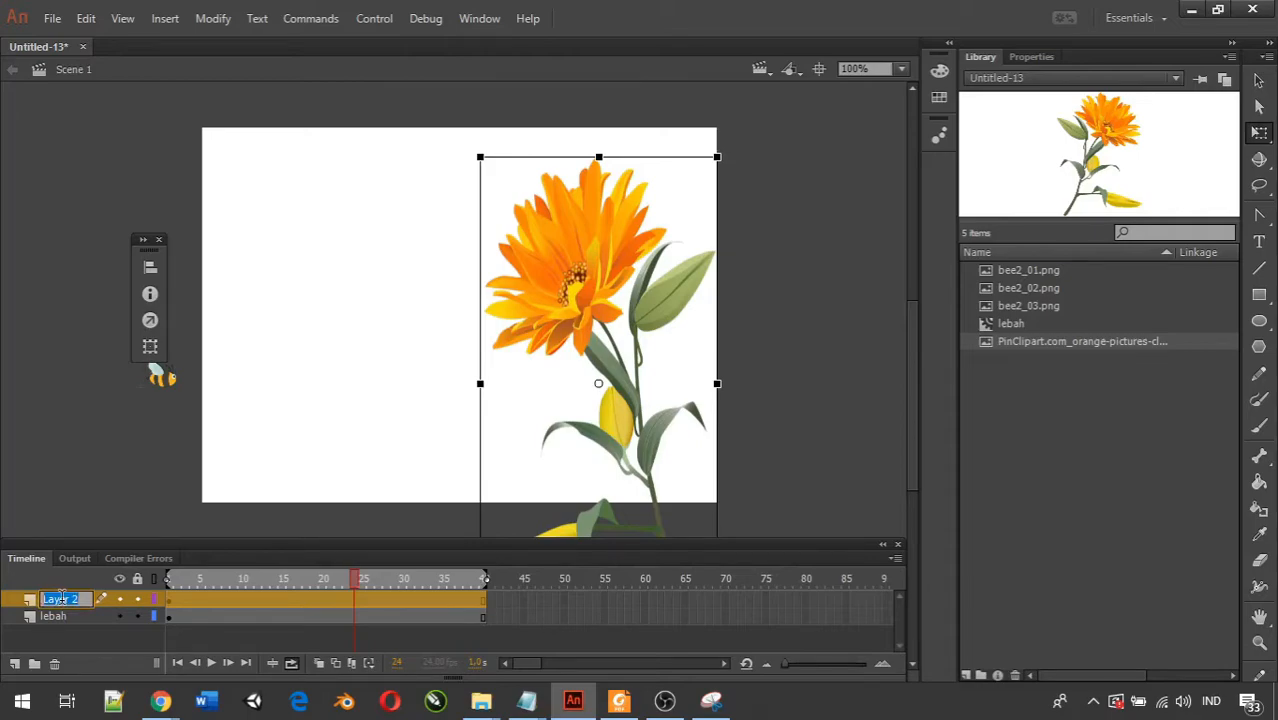
text(bunga)
key(Return)
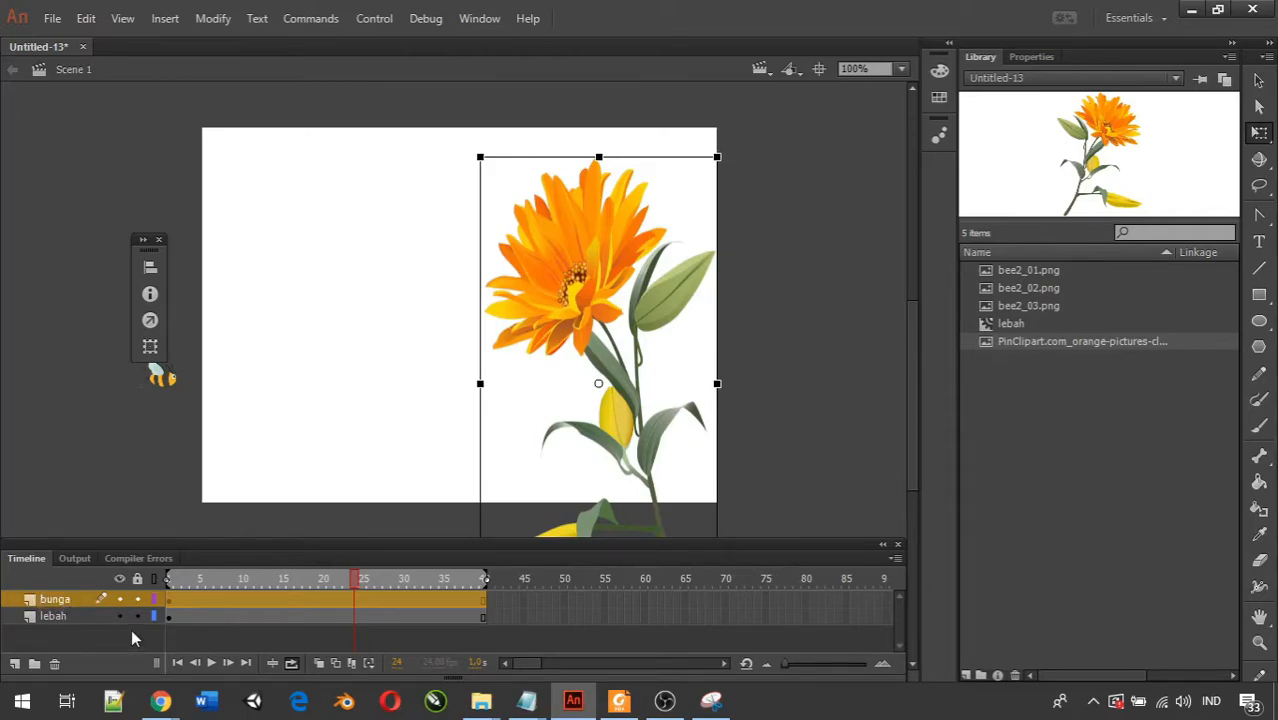
click(192, 626)
click(177, 619)
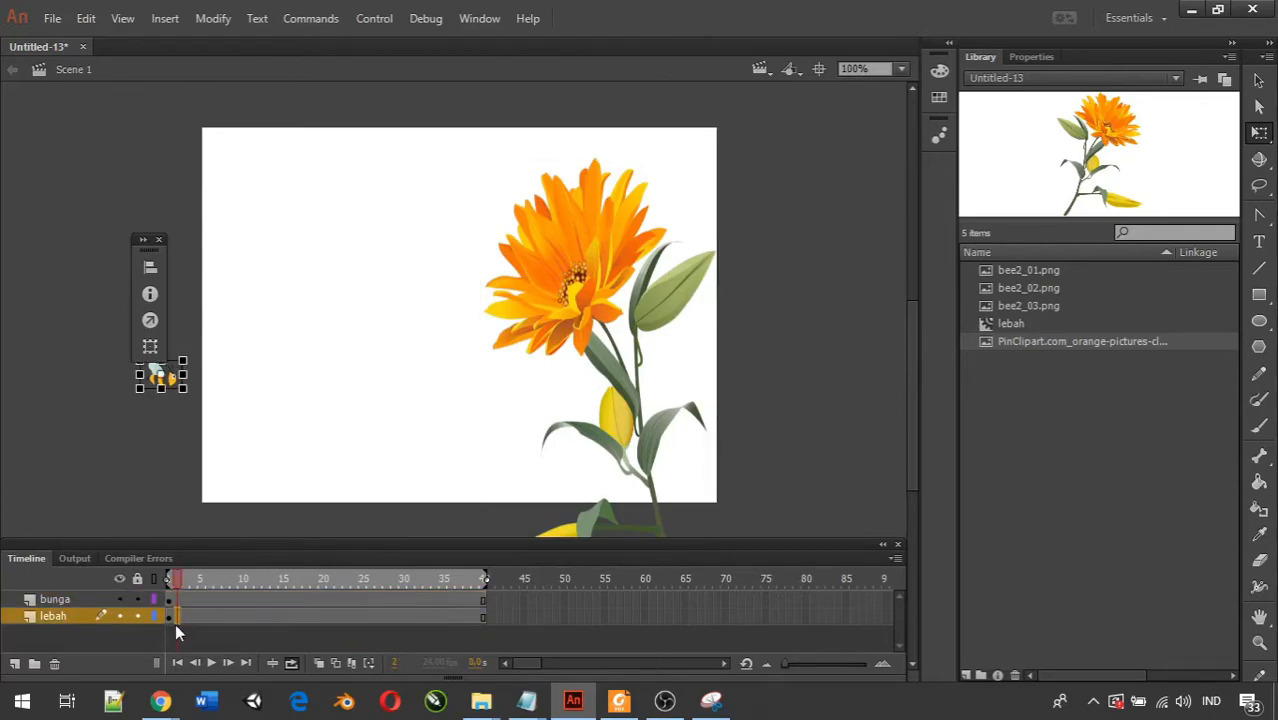
click(169, 616)
click(224, 599)
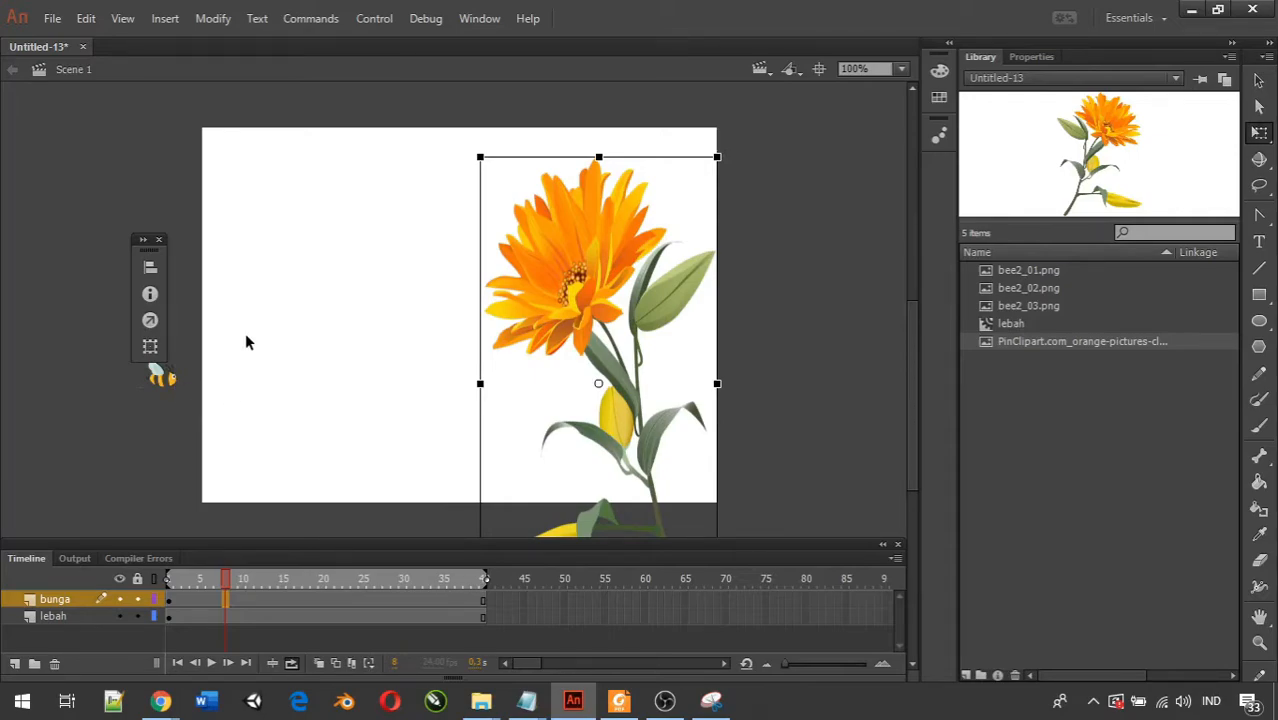
Create a motion tween for the bee on the lebah layer.
click(165, 380)
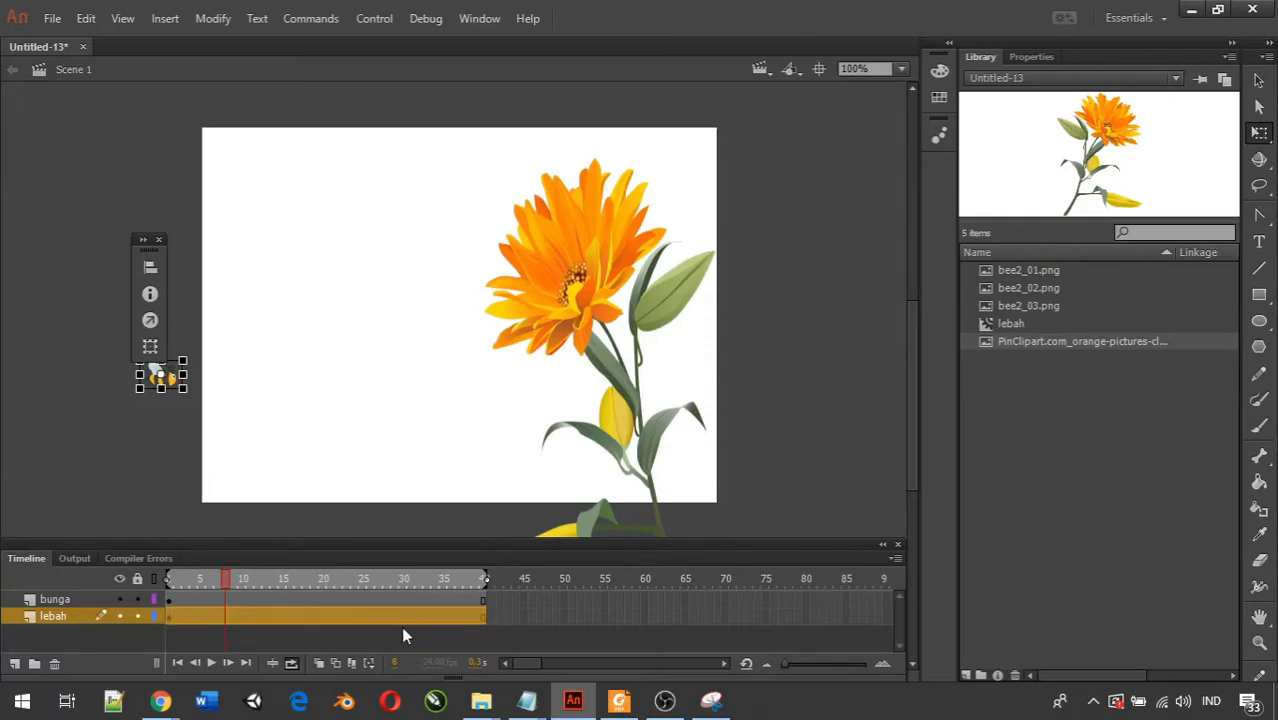
right_click(282, 627)
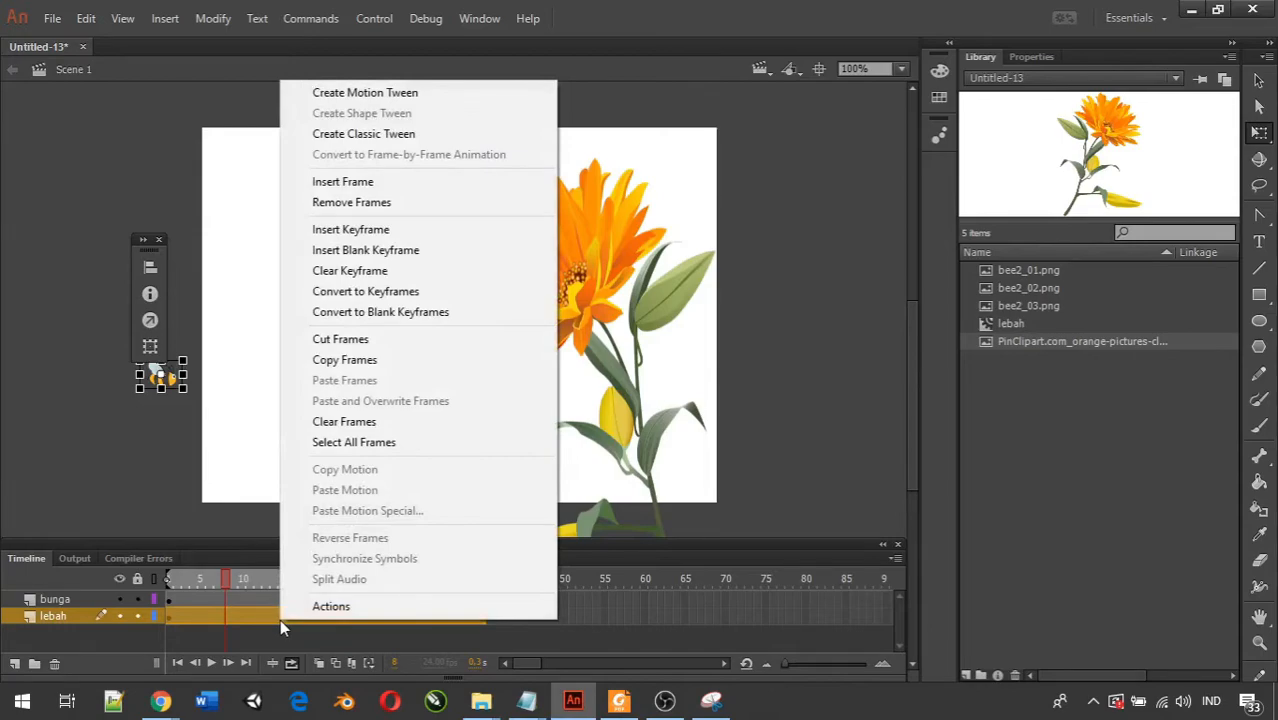
click(345, 93)
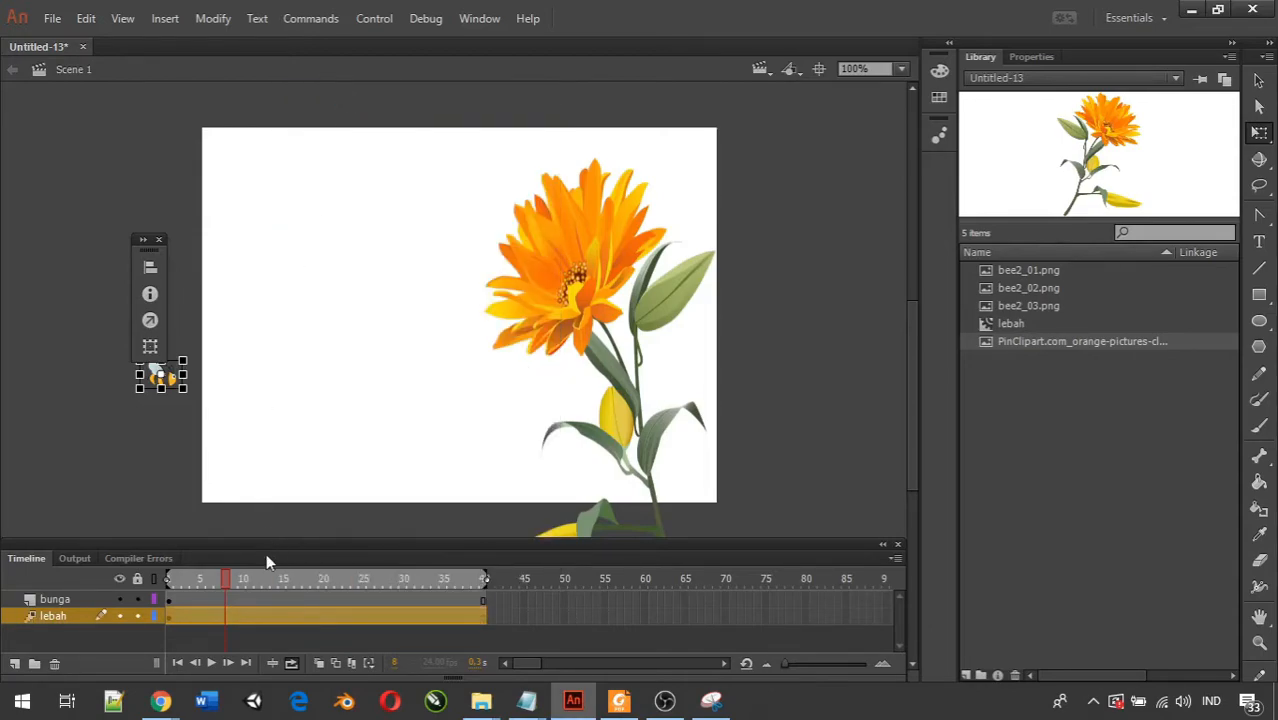
At frame 40, move the bee from outside the stage onto the flower's blossom to define its flight path.
click(288, 580)
drag(495, 587, 189, 589)
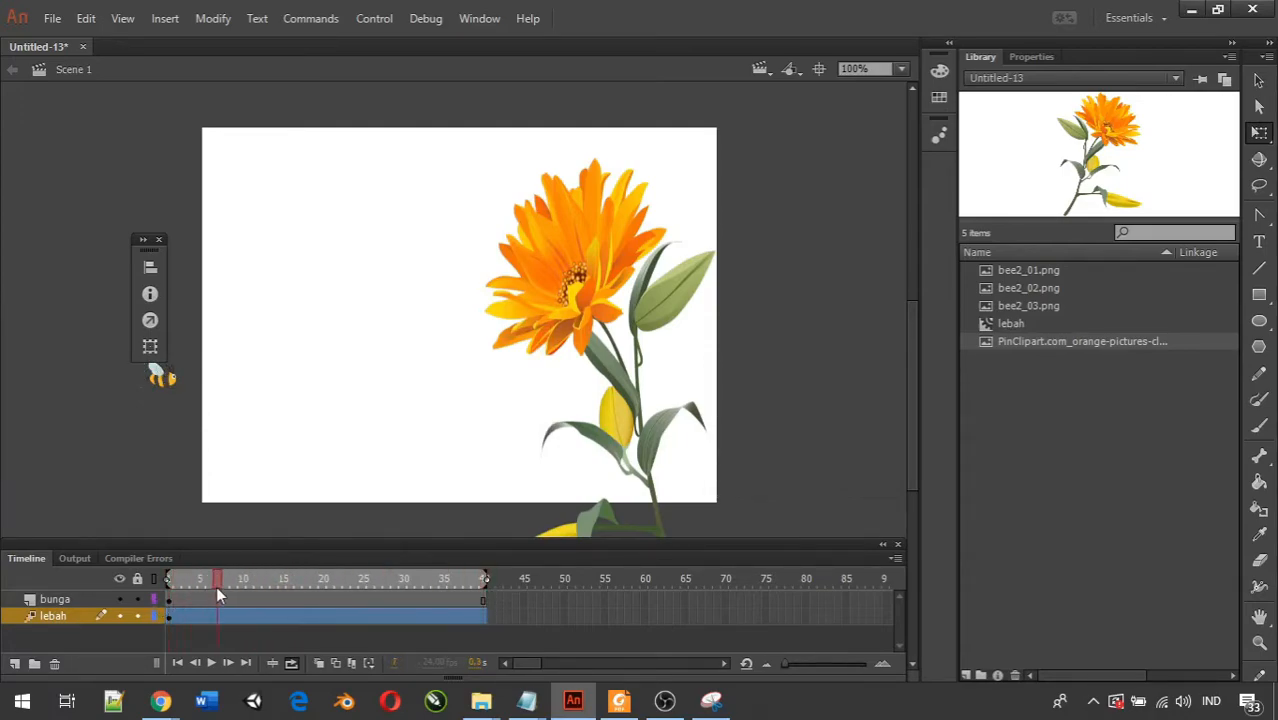
drag(292, 591, 217, 593)
click(173, 605)
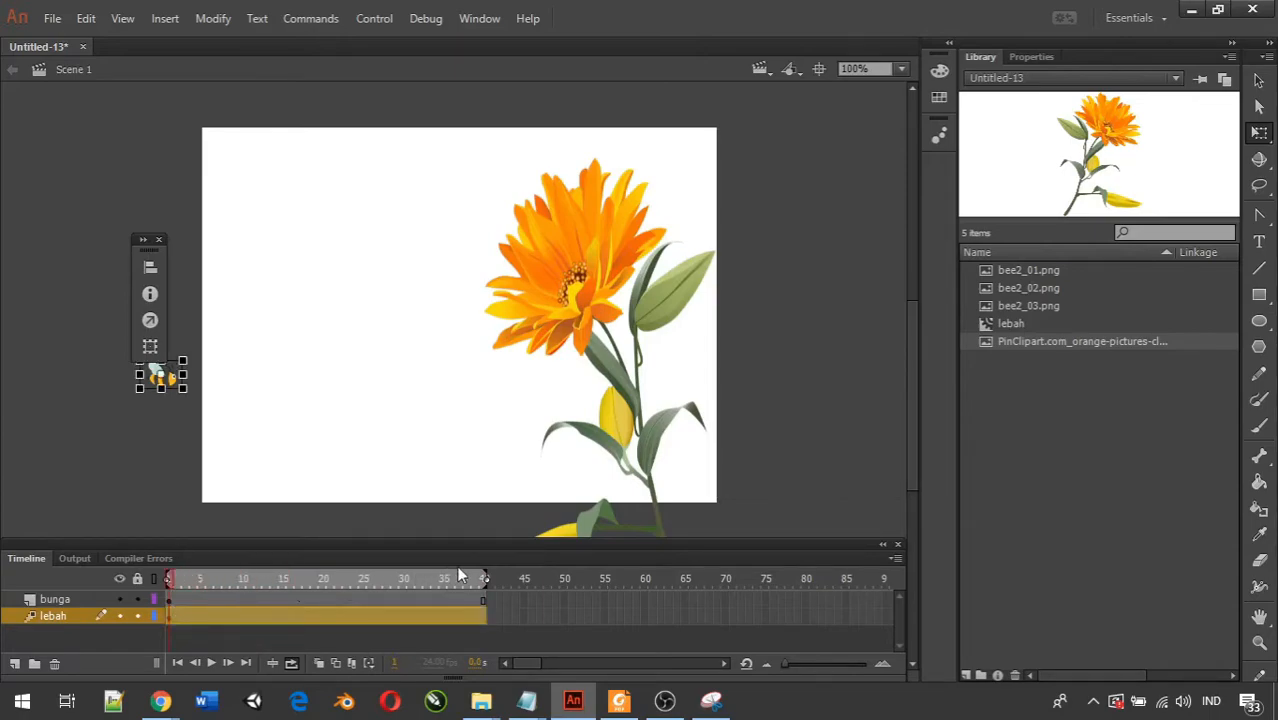
click(484, 581)
drag(181, 389, 536, 285)
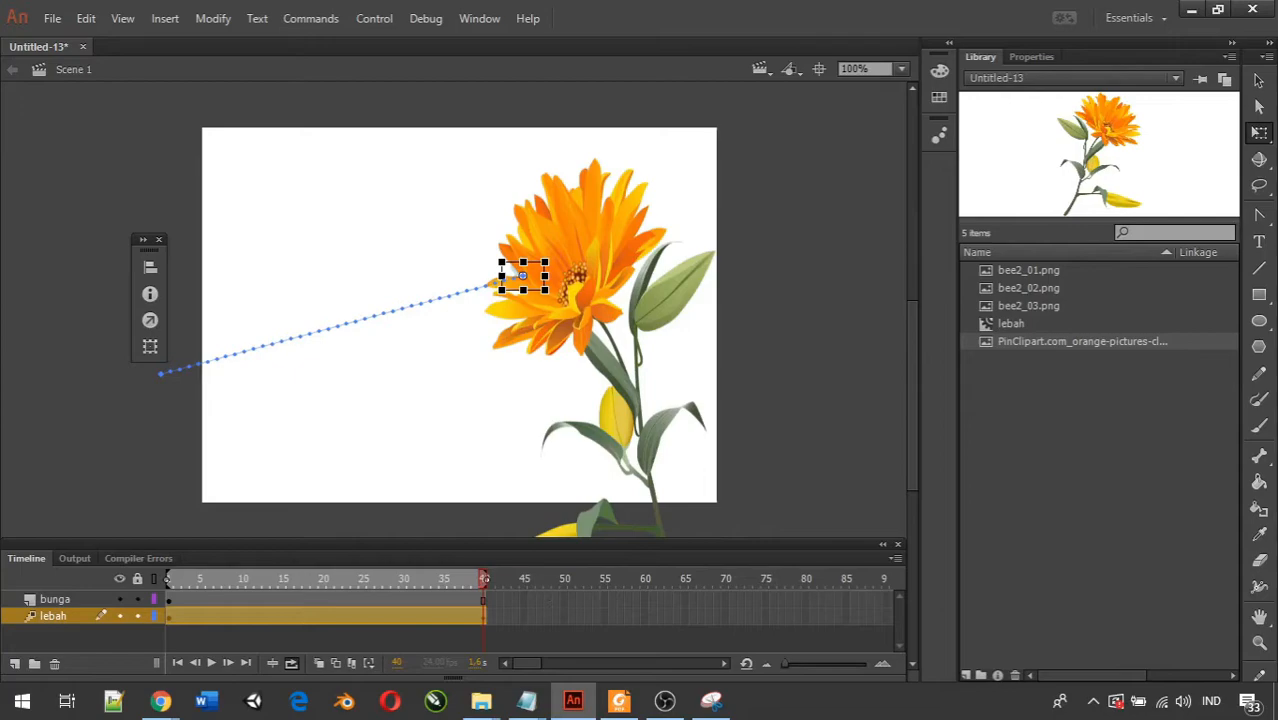
Move the bunga layer below the lebah layer so the bee appears in front of the flower.
click(665, 701)
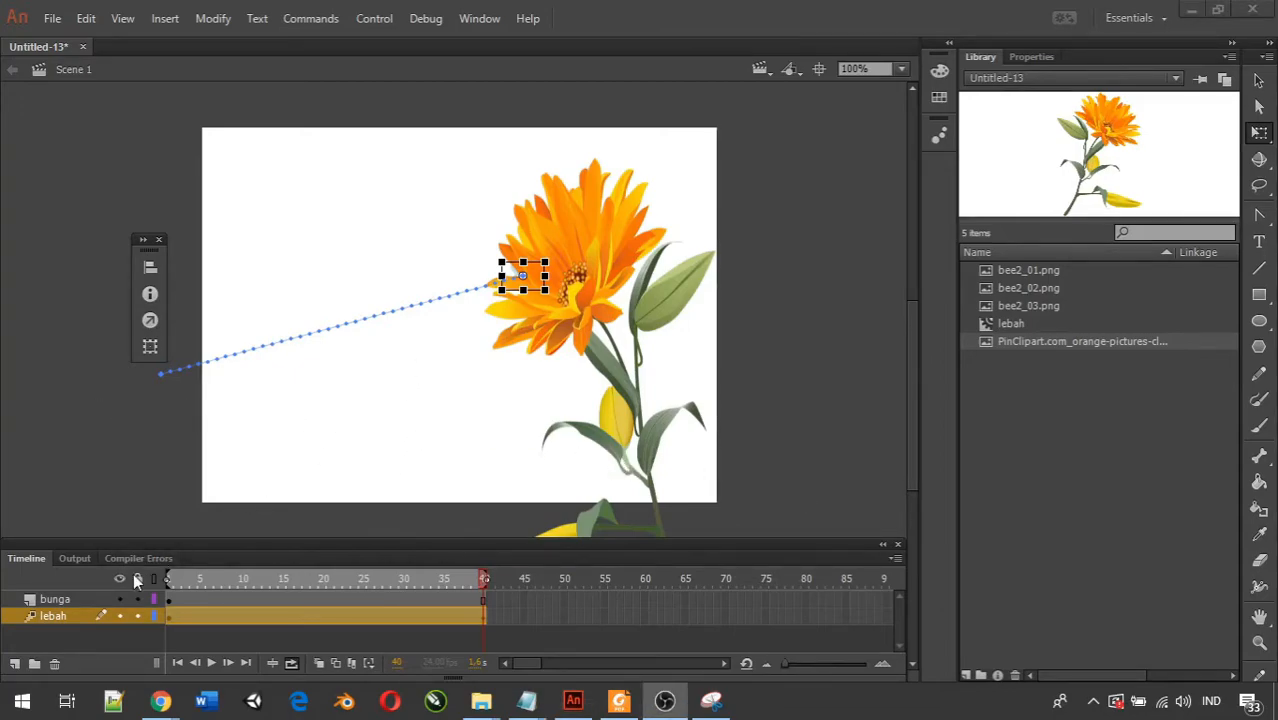
click(59, 599)
drag(60, 603, 56, 625)
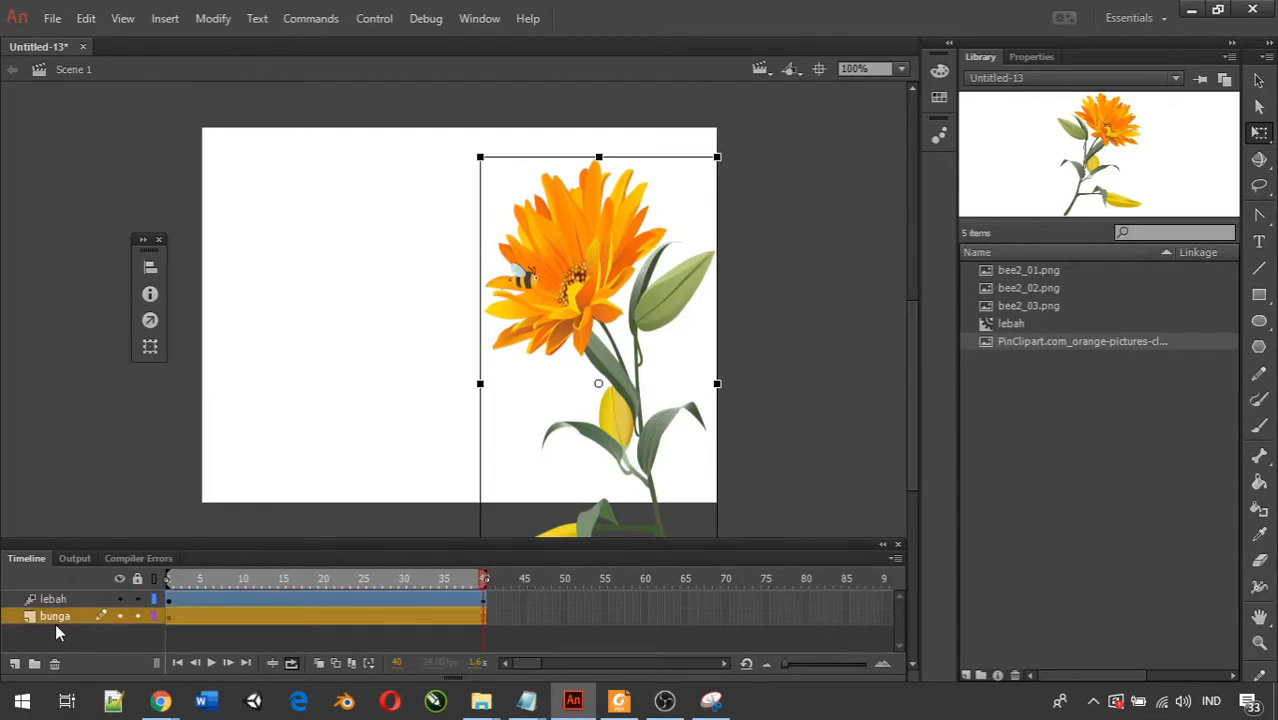
Test the movie to view the bee's flight to the flower, and close the preview.
click(418, 388)
key(ctrl+Return)
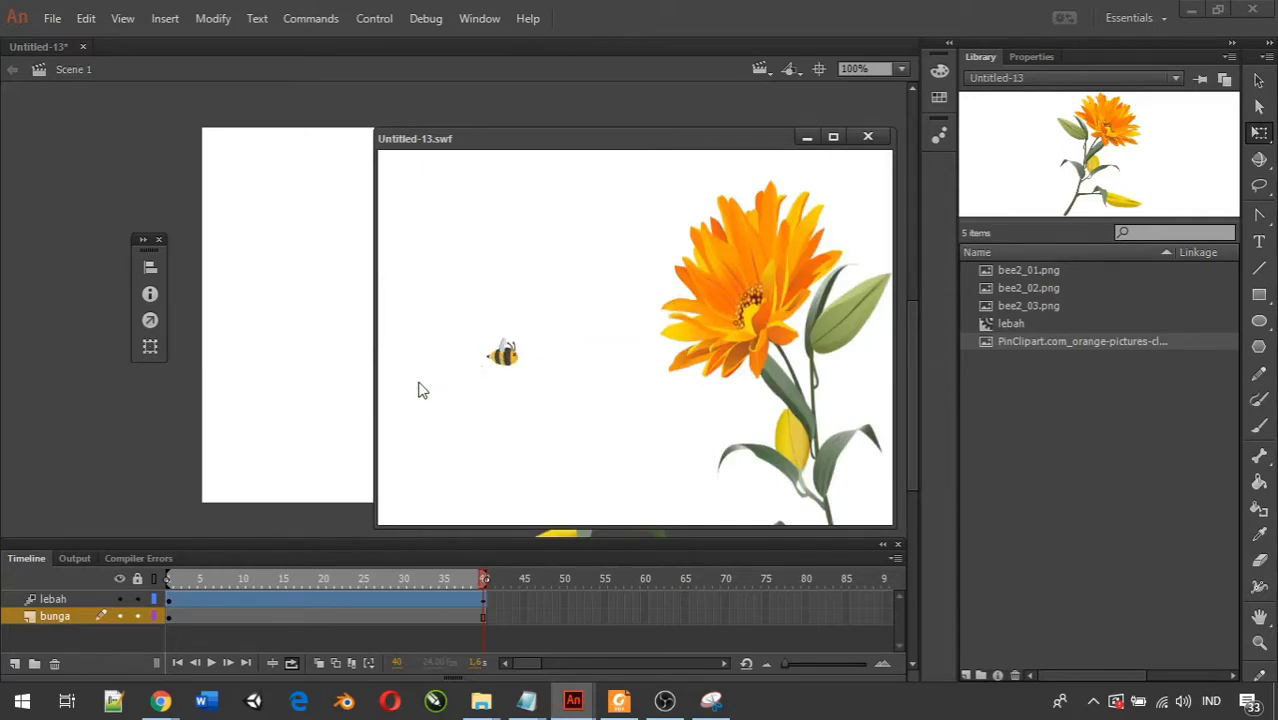
click(868, 136)
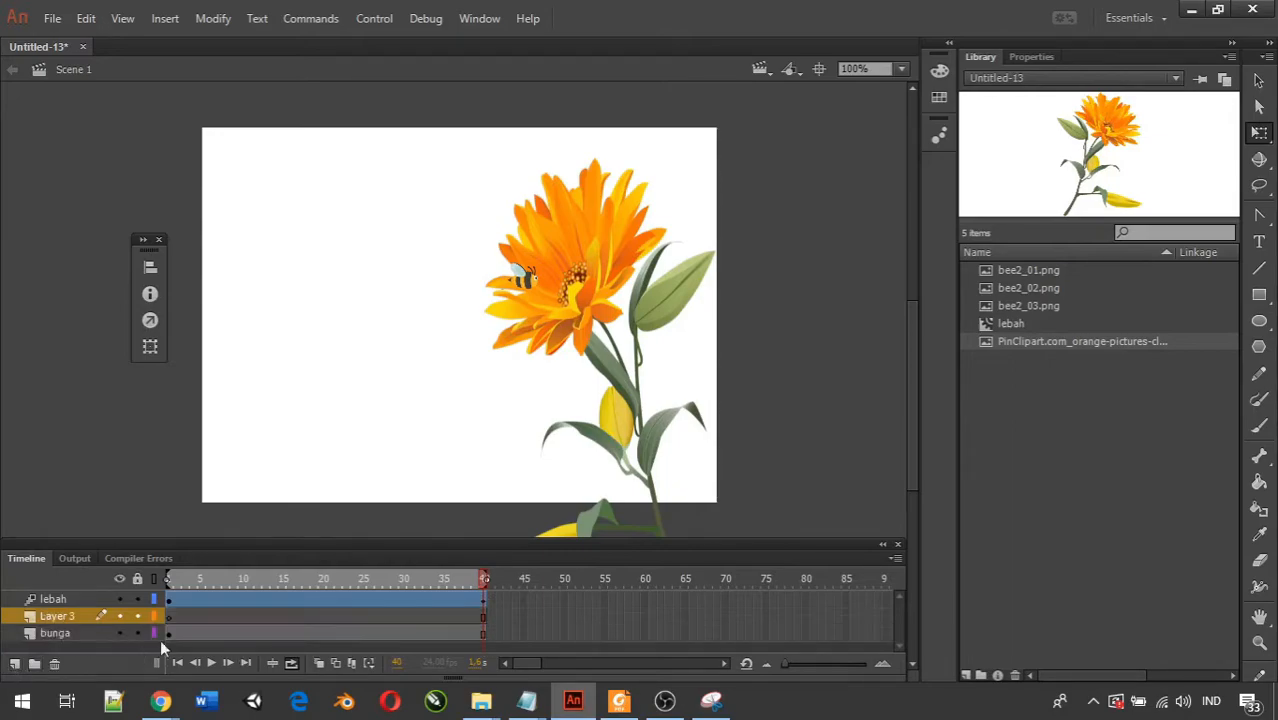
Add a new layer and place it above the lebah layer at the top of the layer stack.
drag(70, 617, 70, 598)
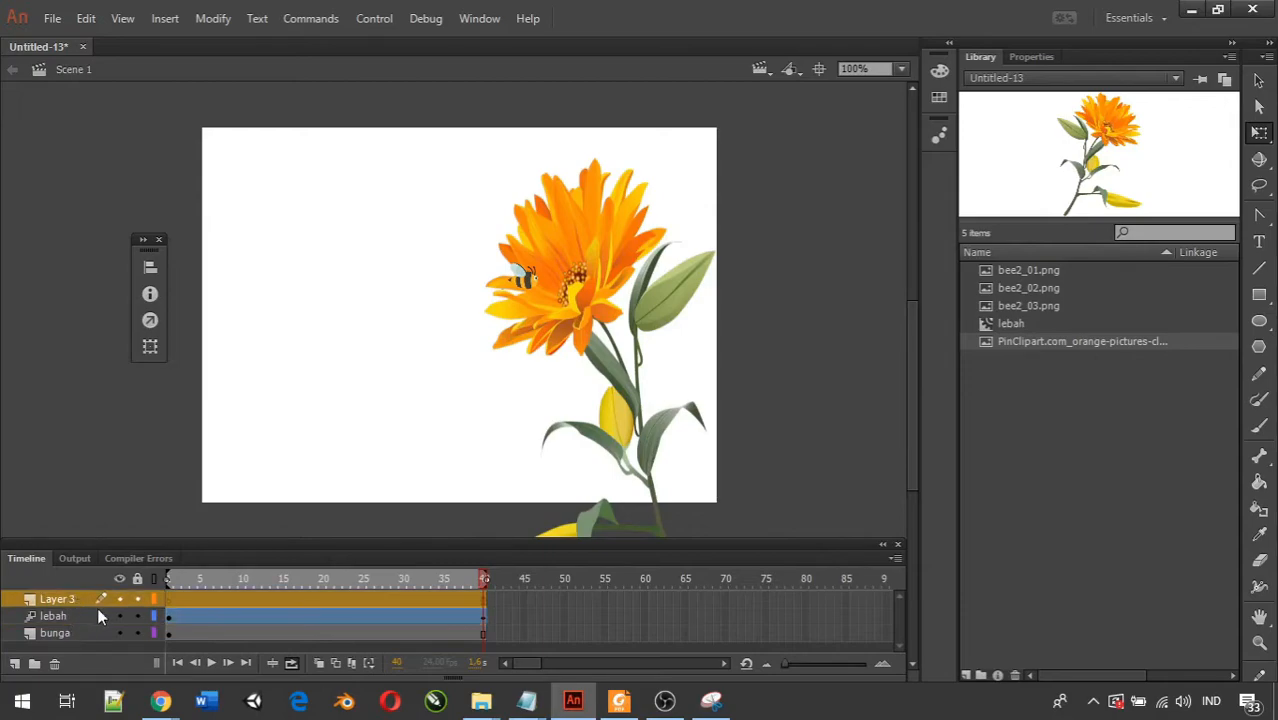
Insert a keyframe at frame 40 of Layer 3.
right_click(484, 601)
click(468, 600)
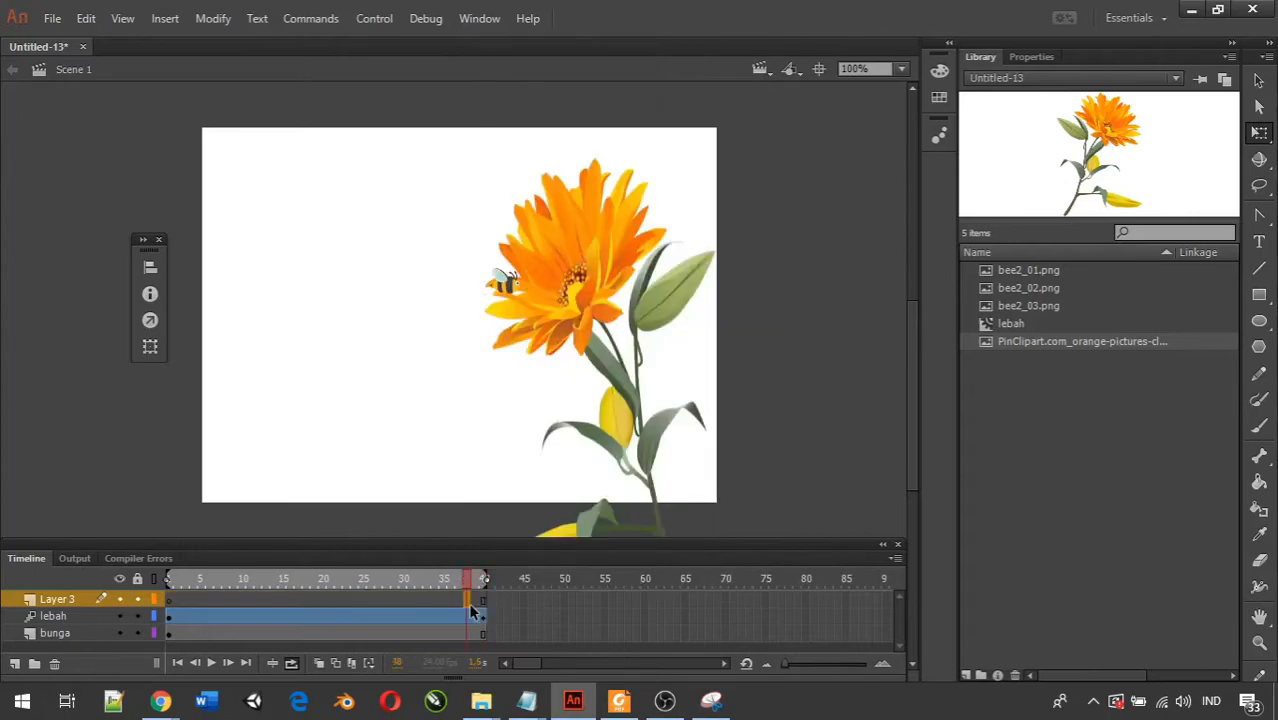
click(484, 601)
right_click(486, 601)
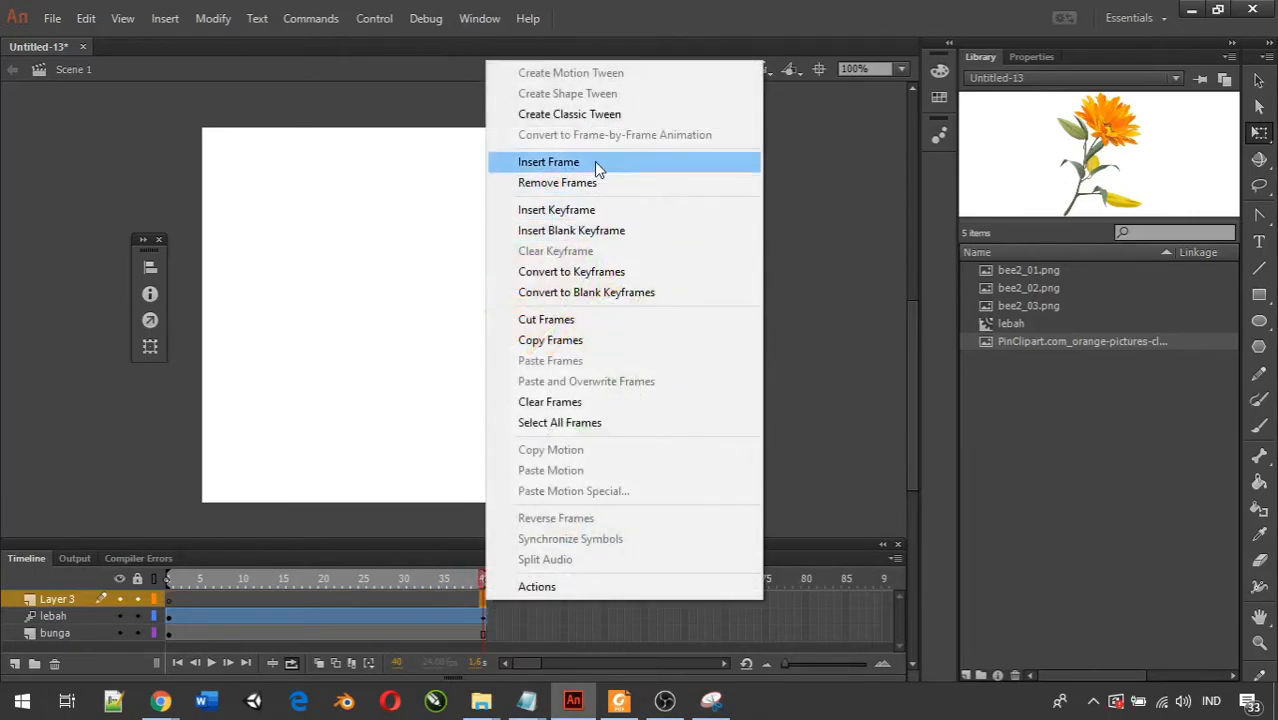
click(594, 210)
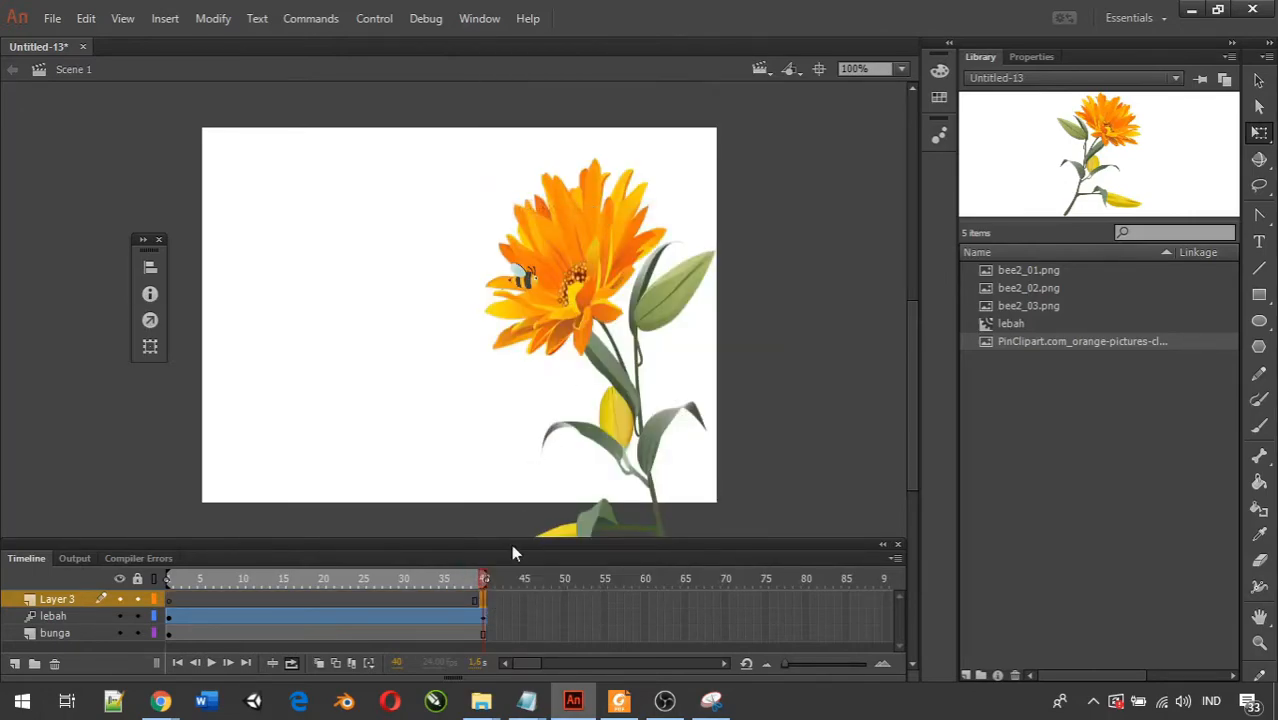
Add the script stop(); to Layer 3's keyframe at frame 40 and test the movie.
right_click(485, 601)
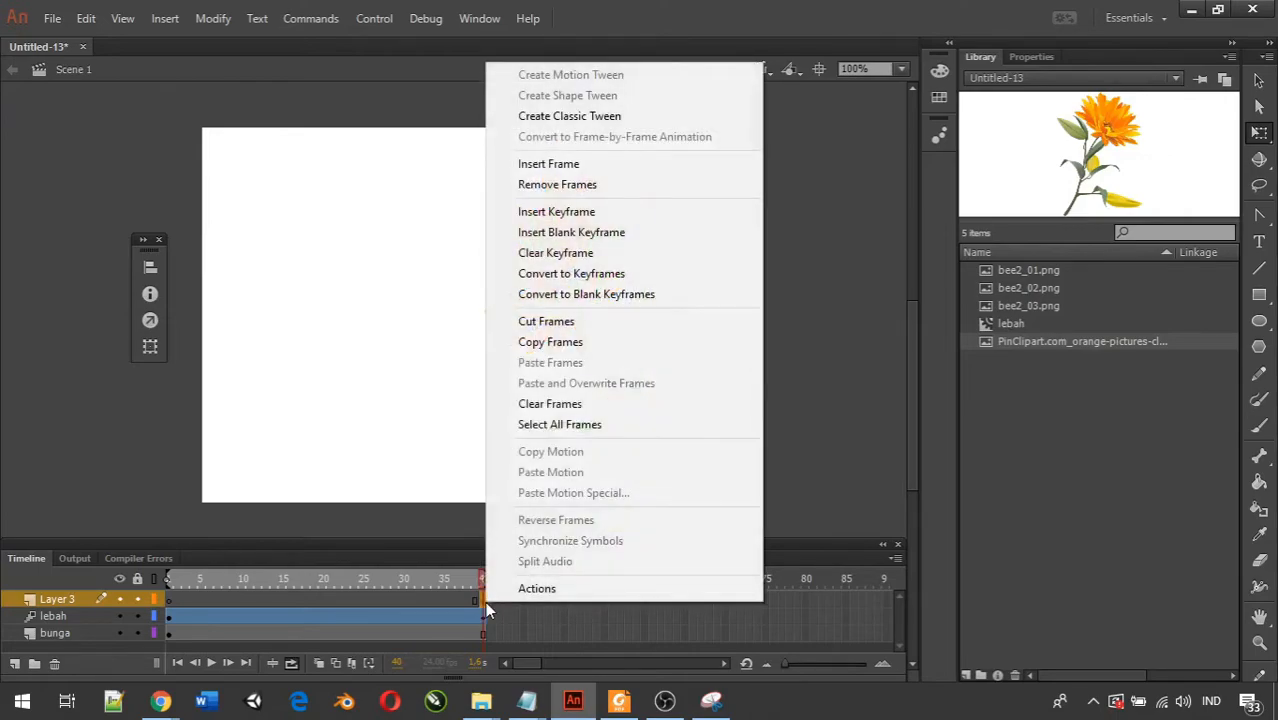
click(504, 592)
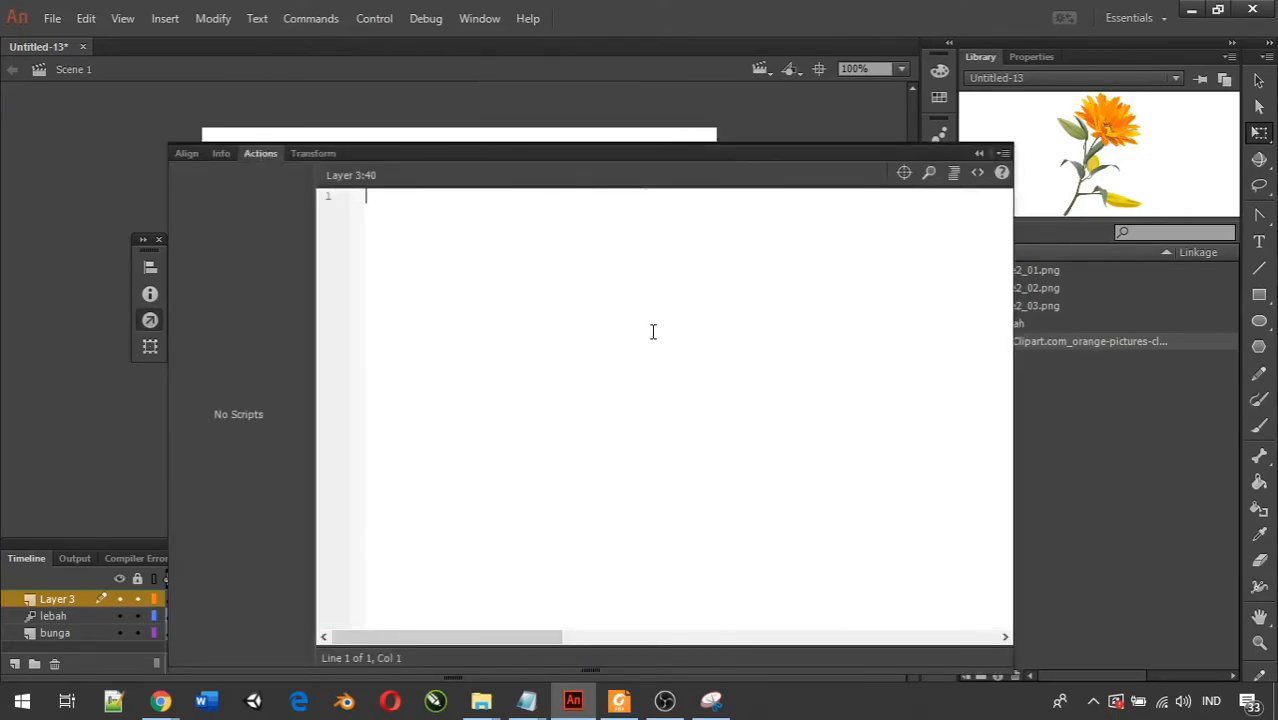
text(stop();)
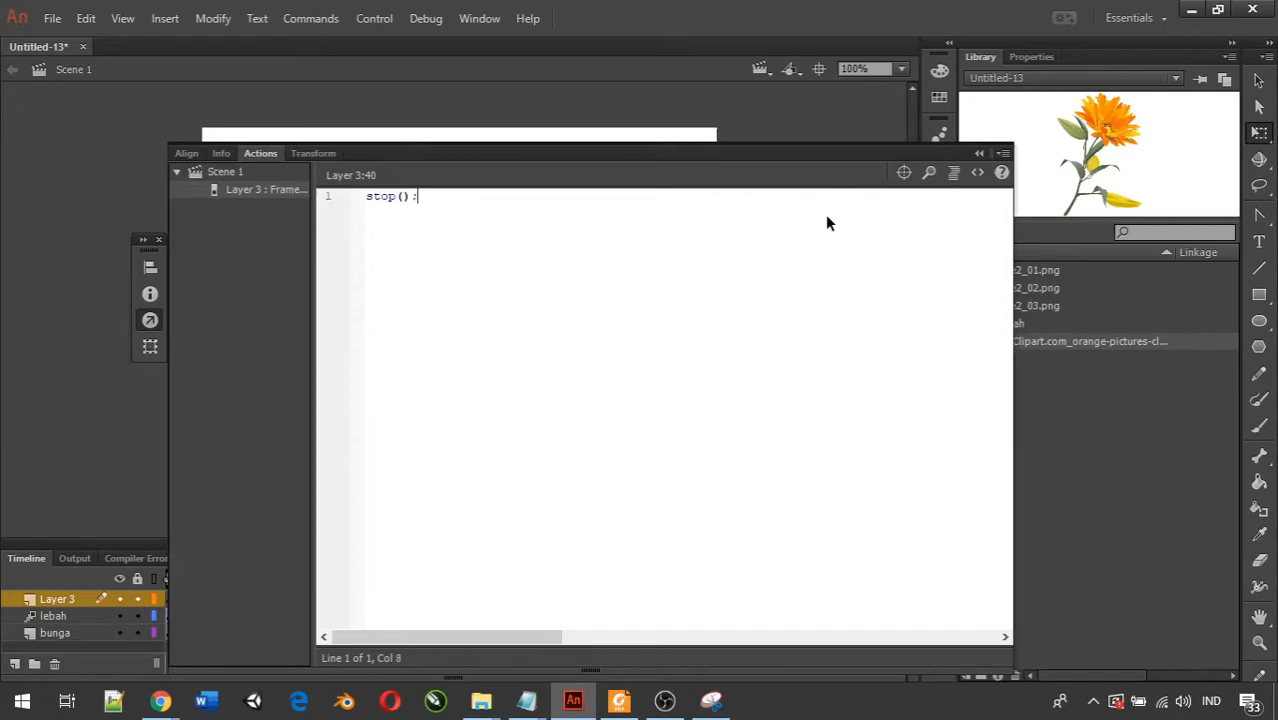
key(ctrl+s)
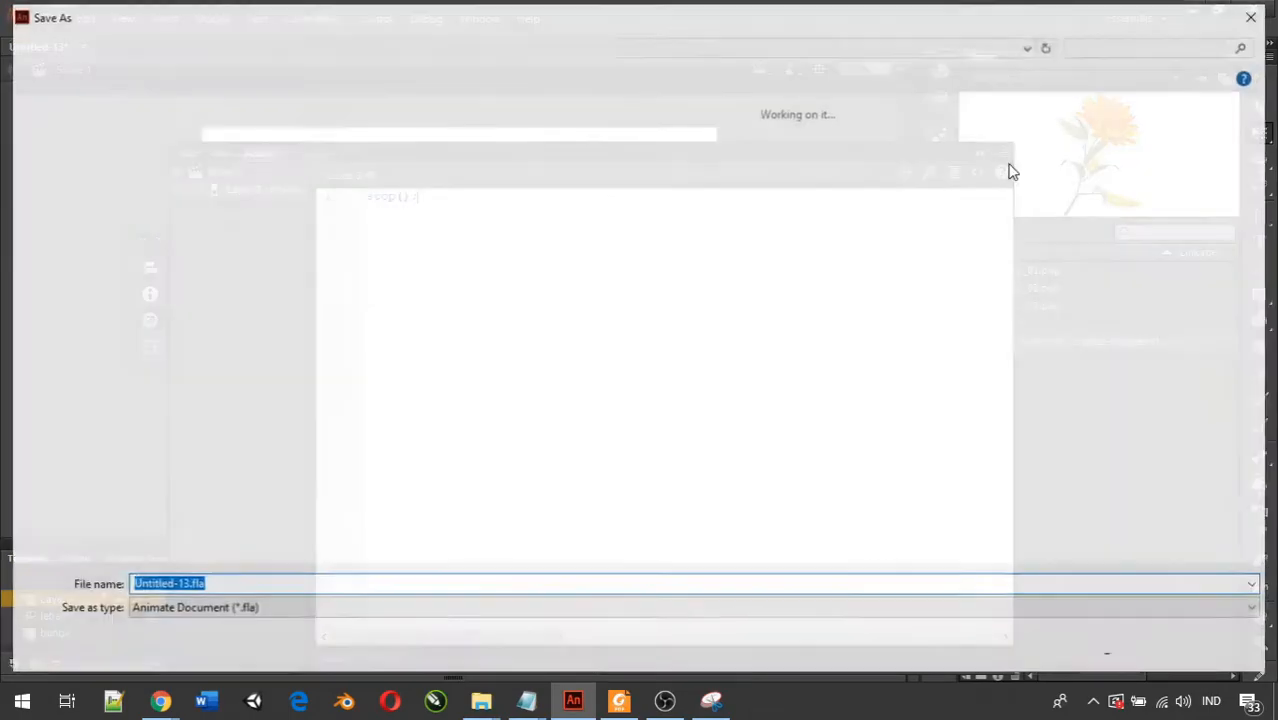
key(Escape)
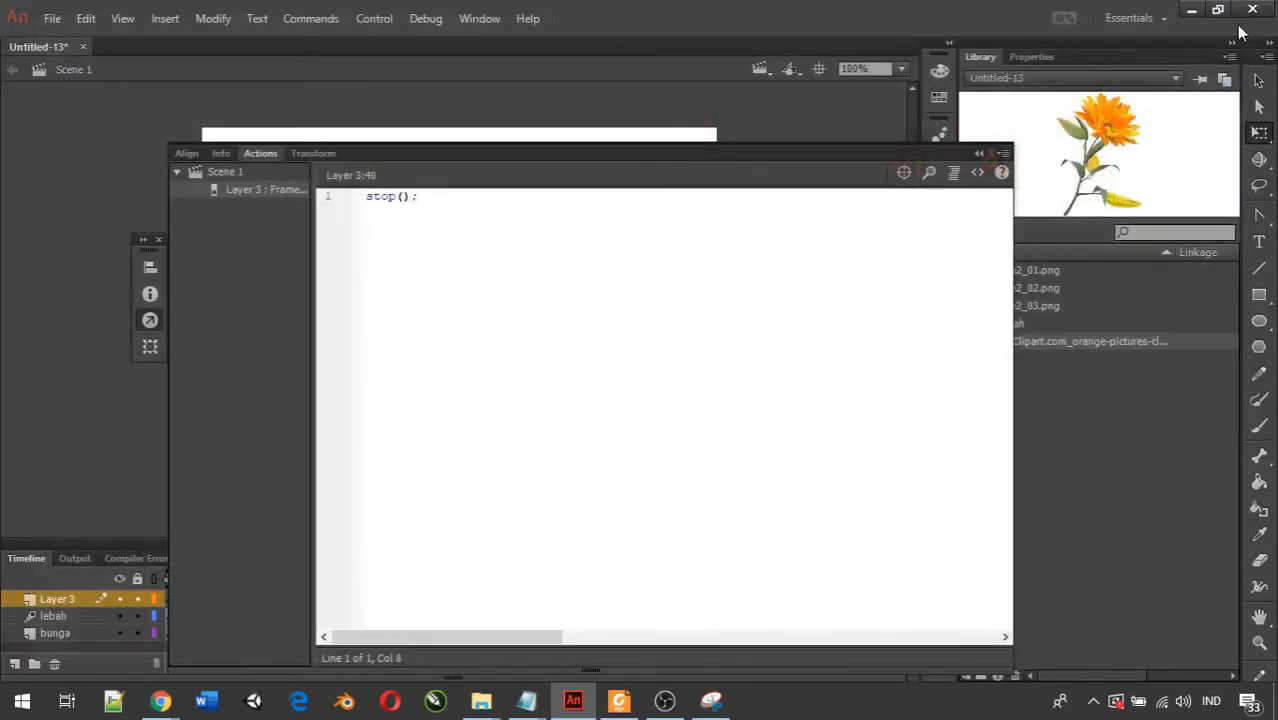
click(980, 155)
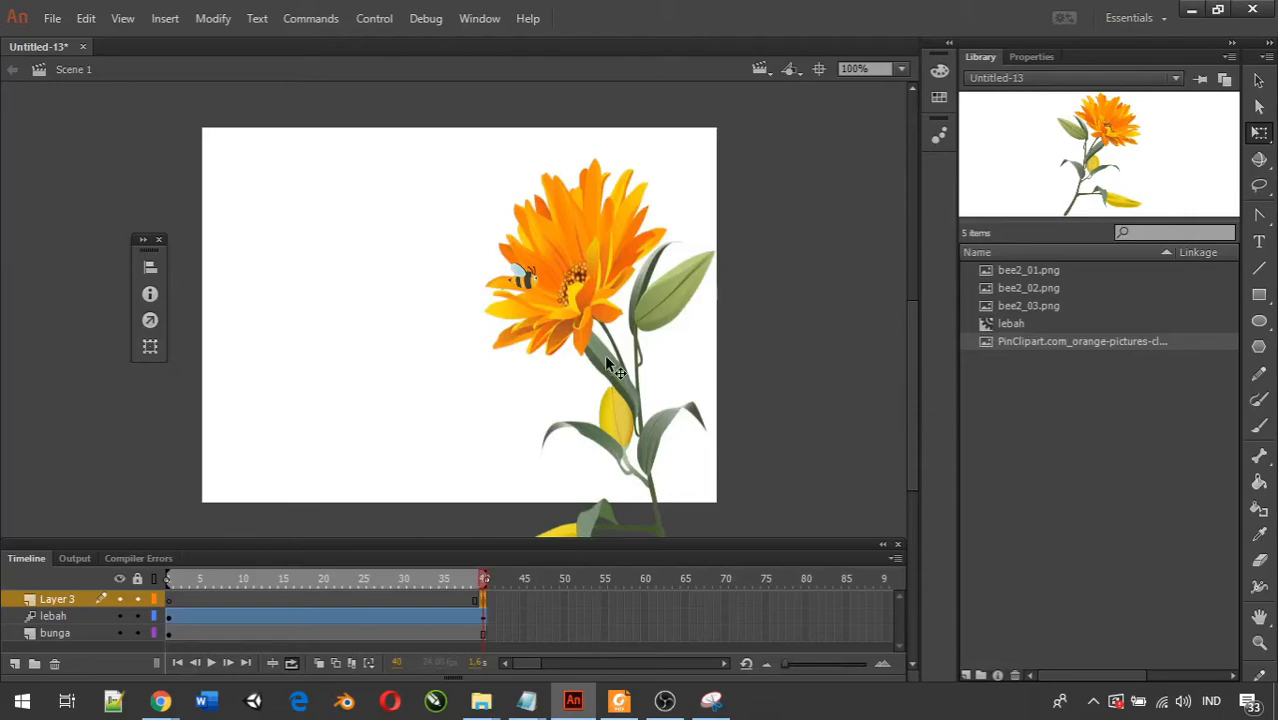
key(ctrl+Return)
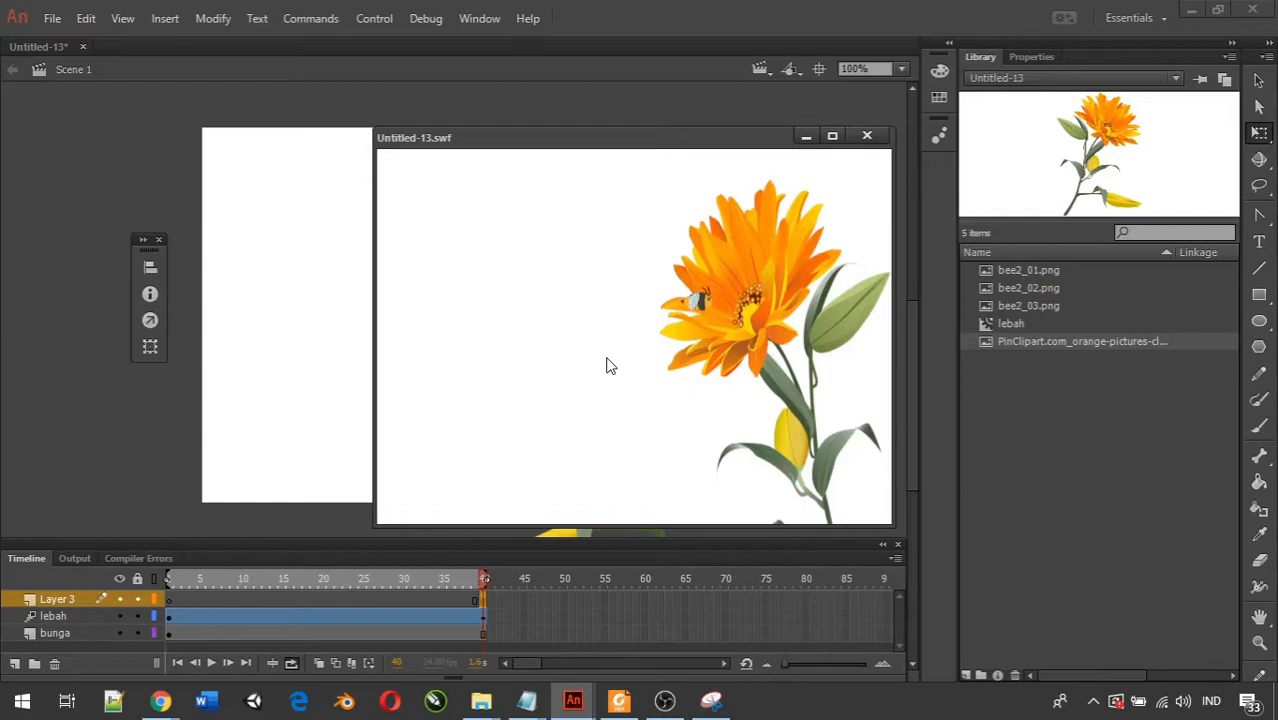
click(866, 135)
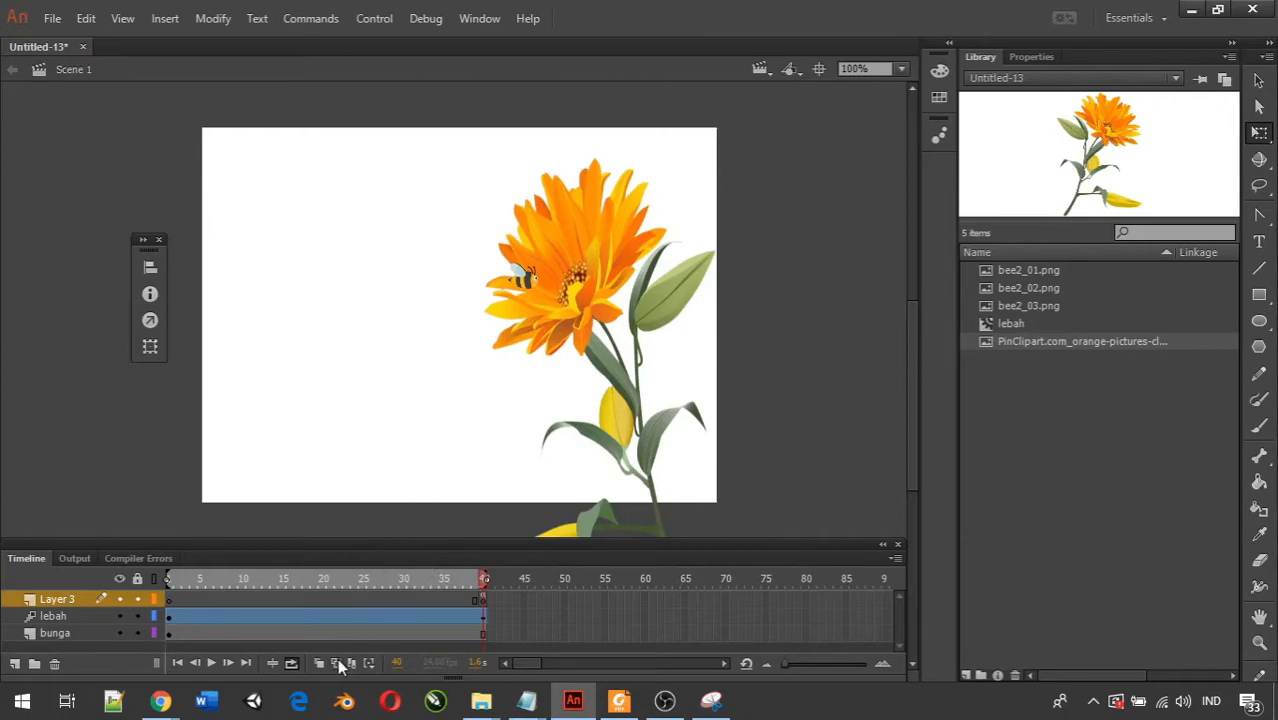
Bend the bee's straight motion path upward into an arc ending at the flower, and test the movie.
click(322, 633)
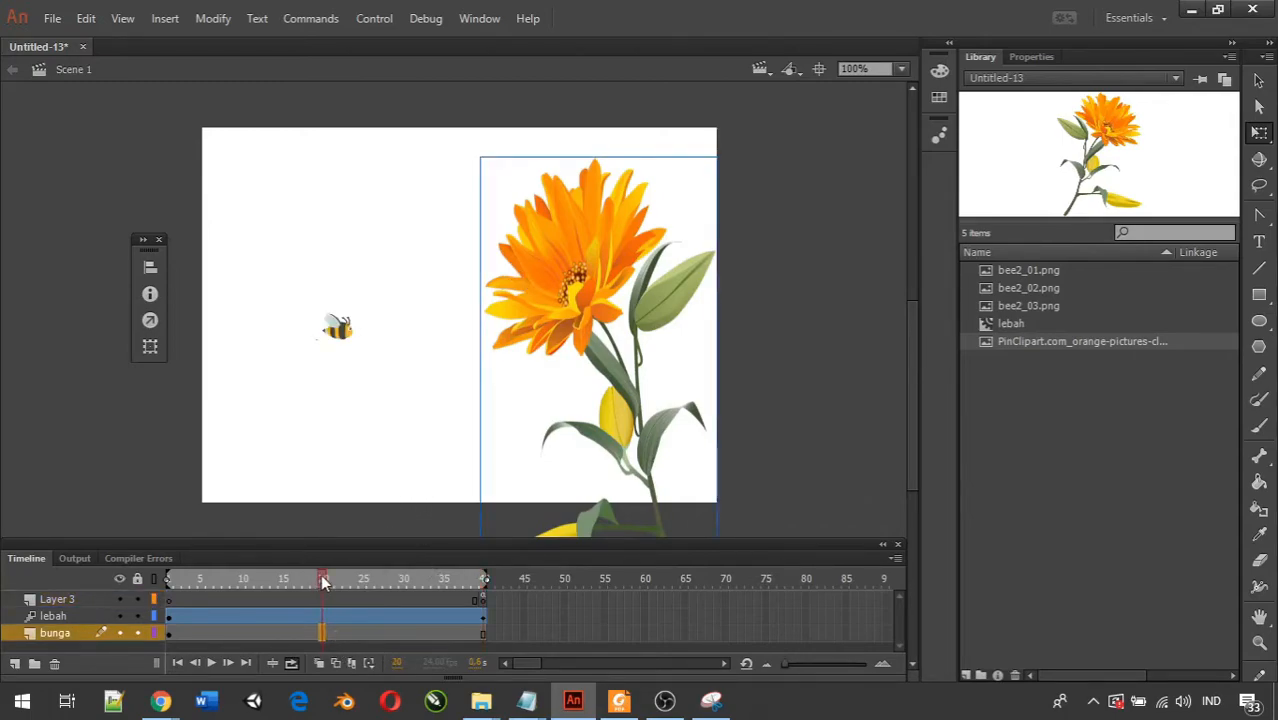
click(186, 609)
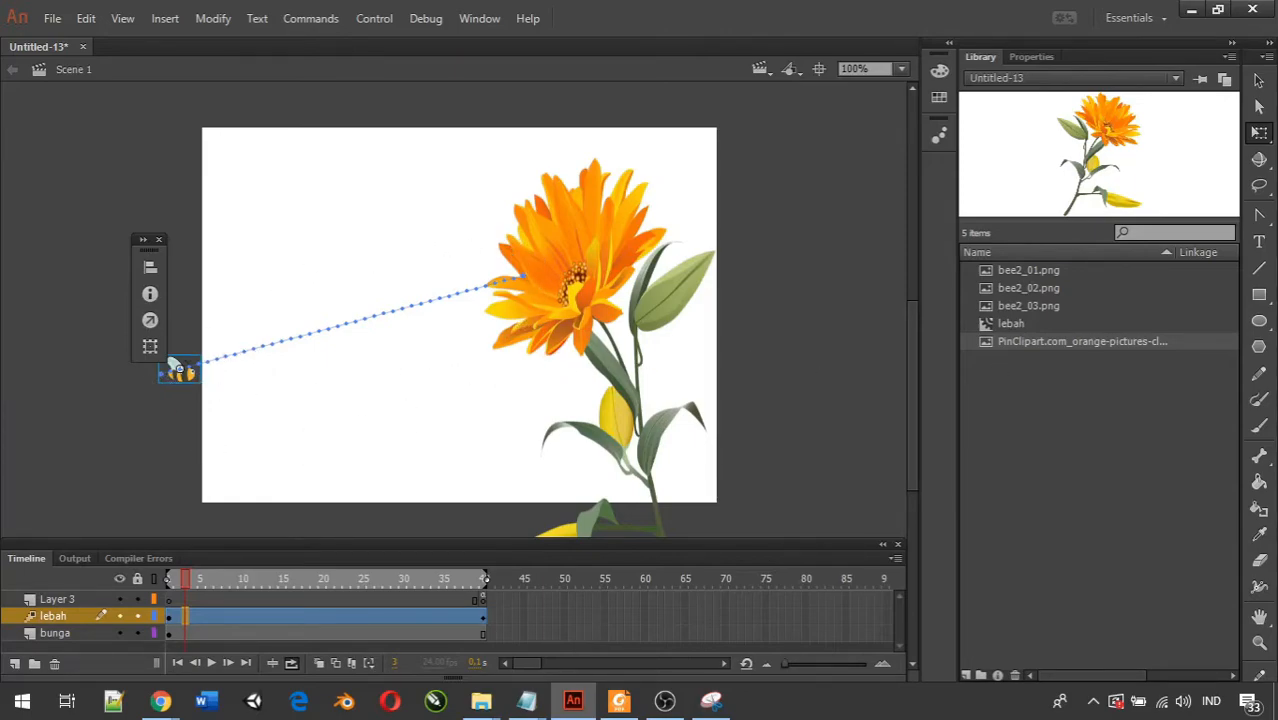
click(665, 701)
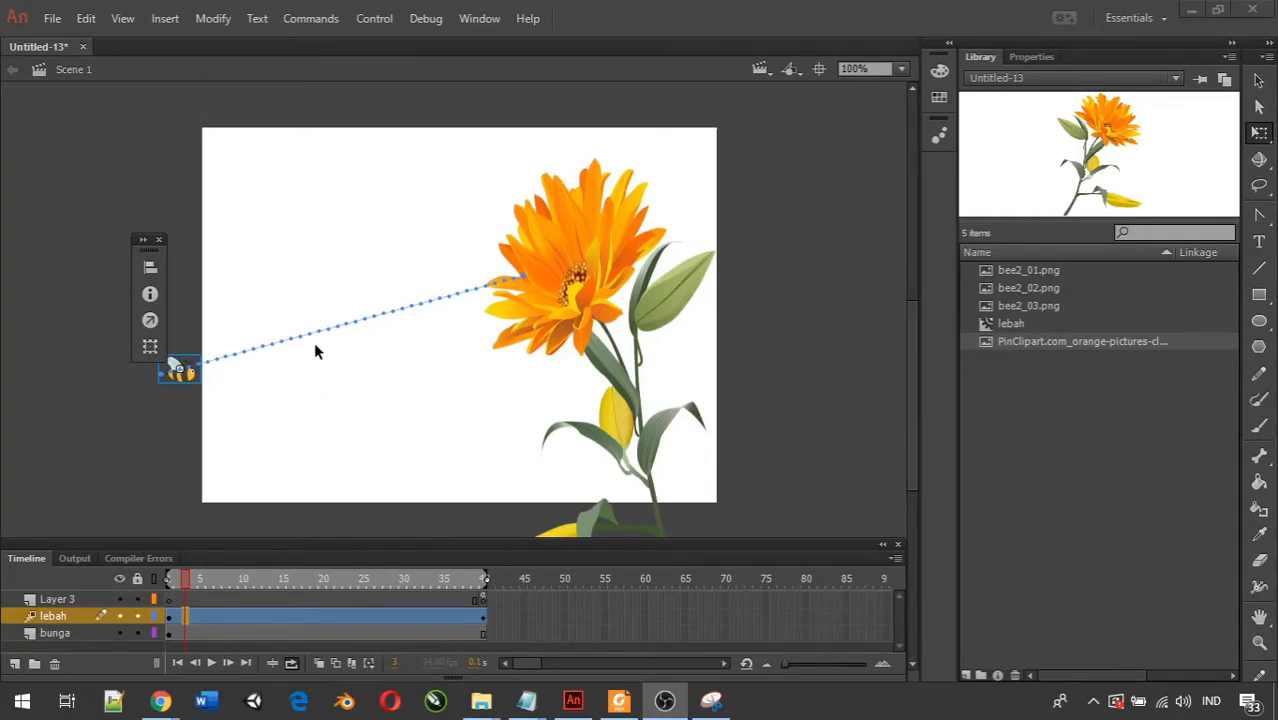
click(1261, 86)
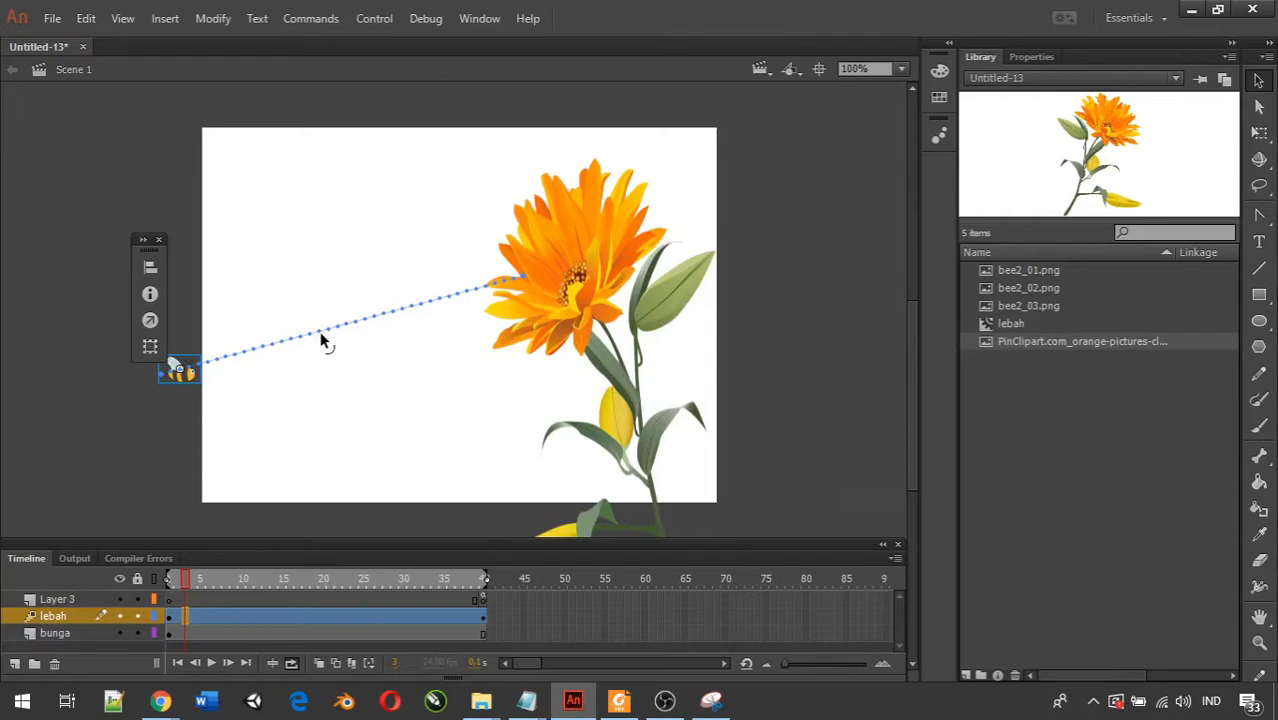
drag(321, 341, 331, 226)
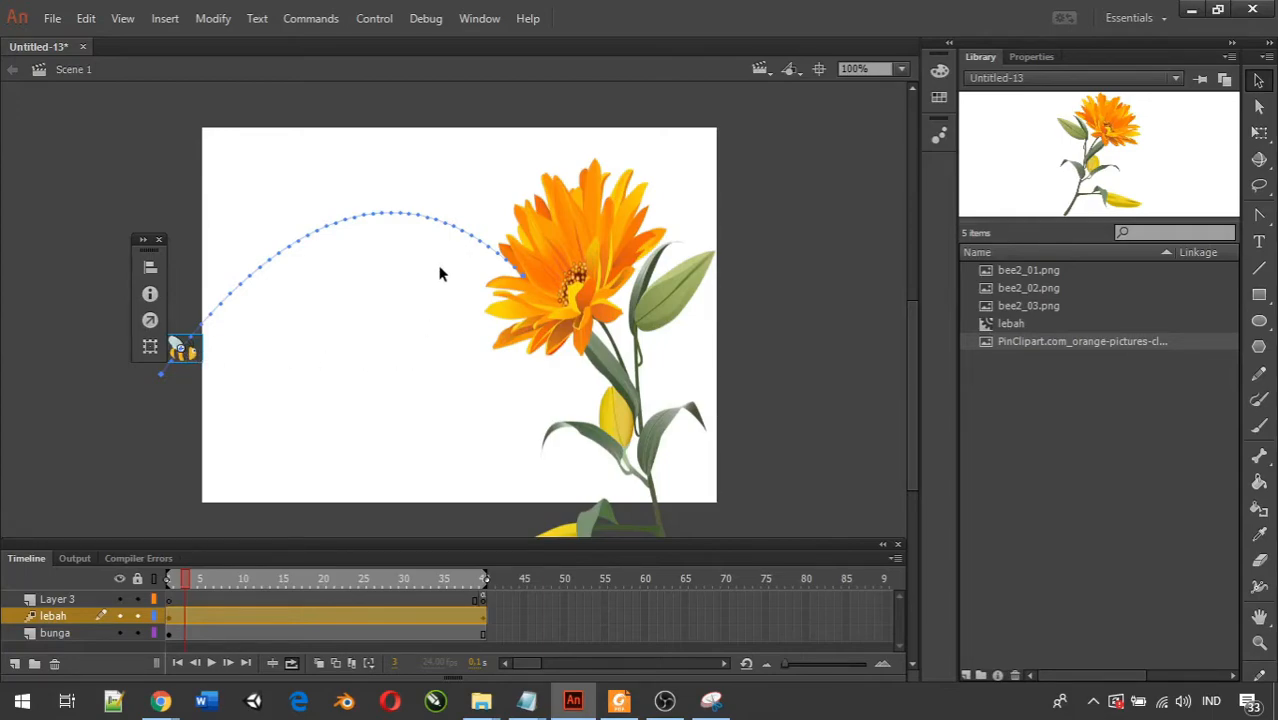
key(ctrl+Return)
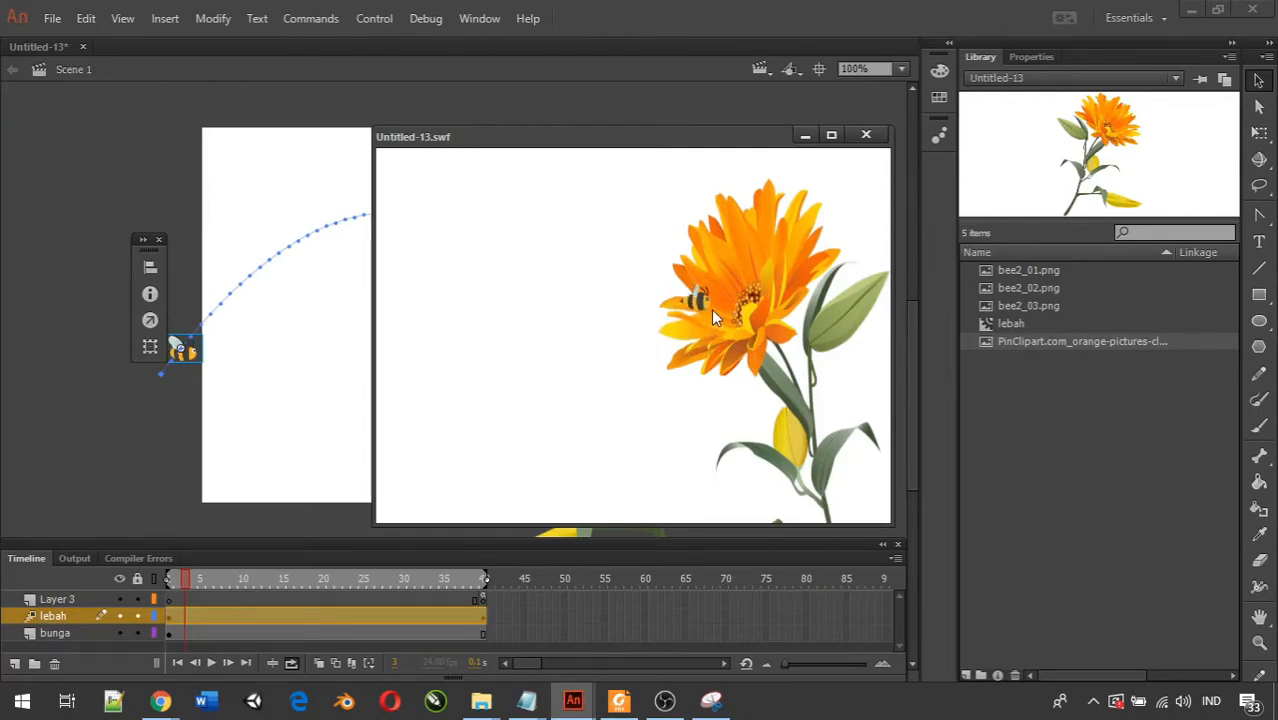
click(866, 135)
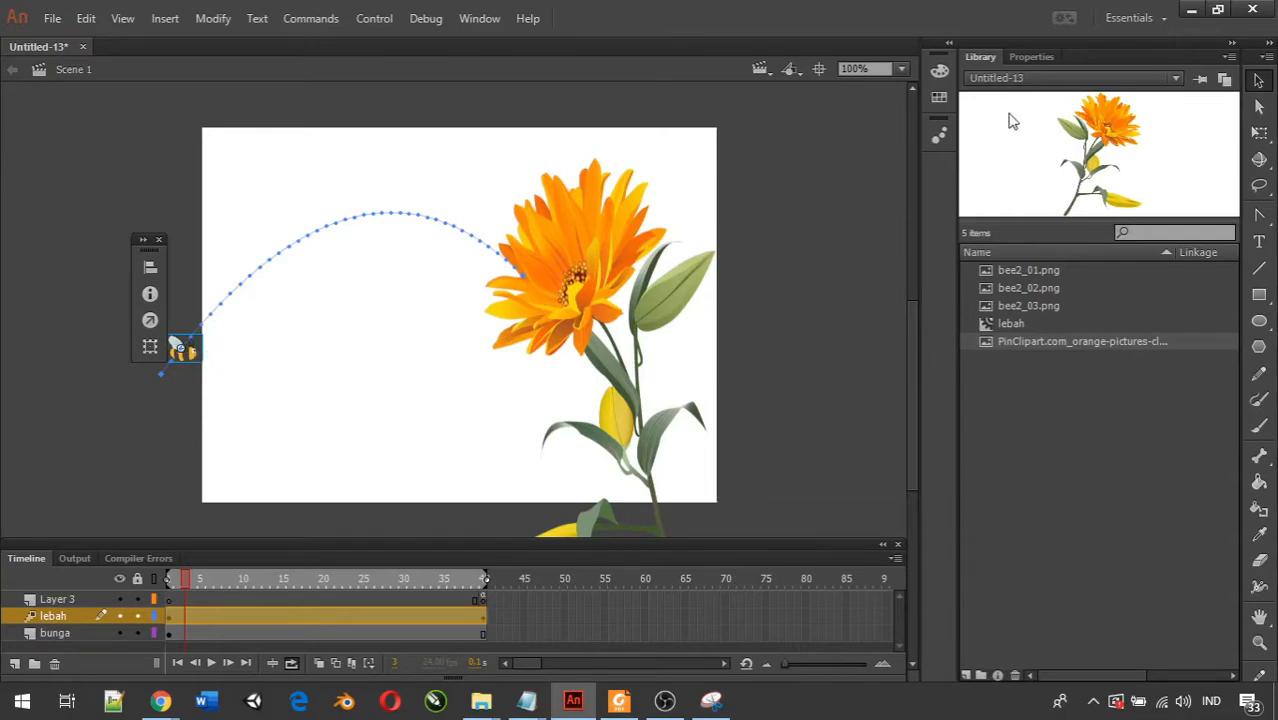
Enable Orient to path for the motion tween on the lebah layer and play the timeline to check it.
click(1038, 57)
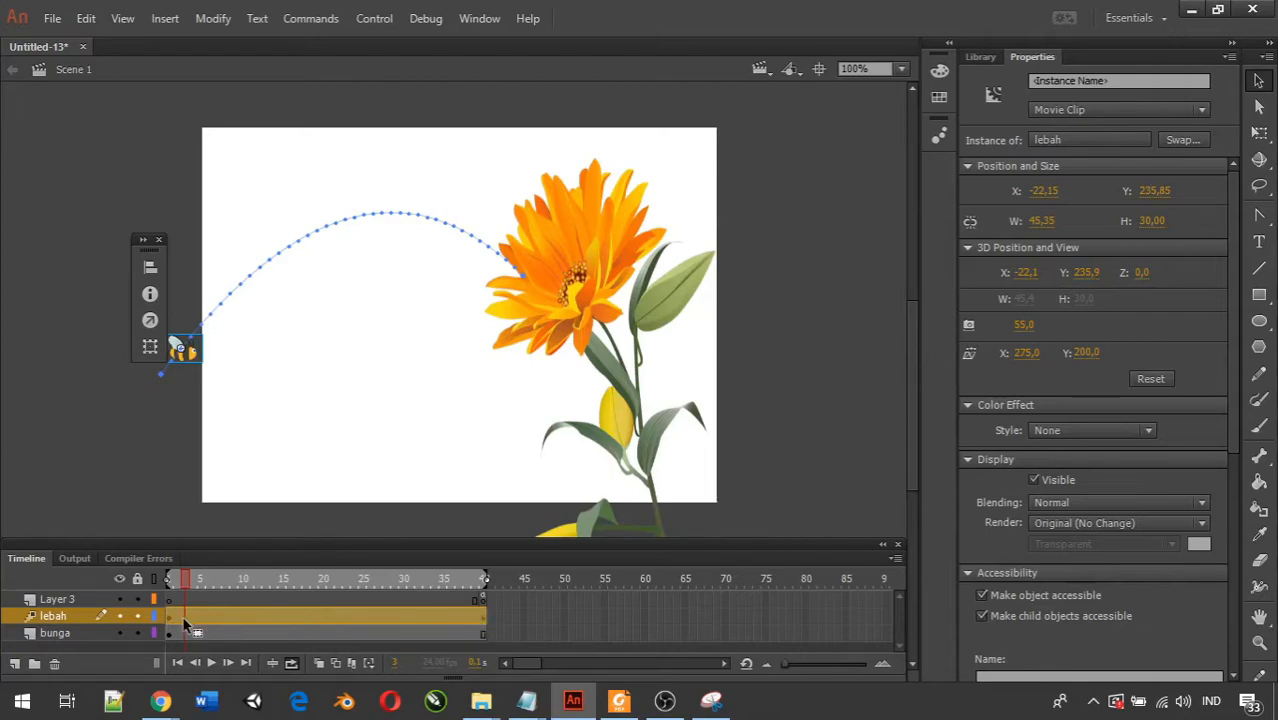
click(225, 620)
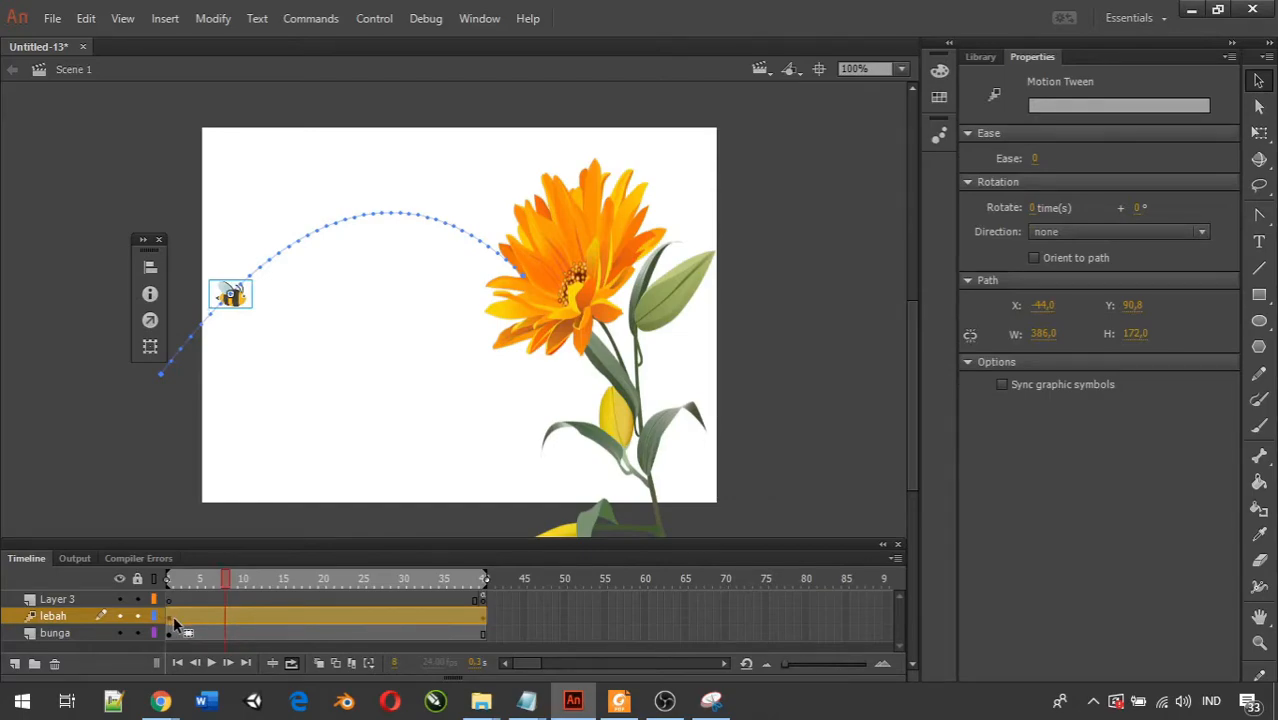
click(171, 622)
click(200, 617)
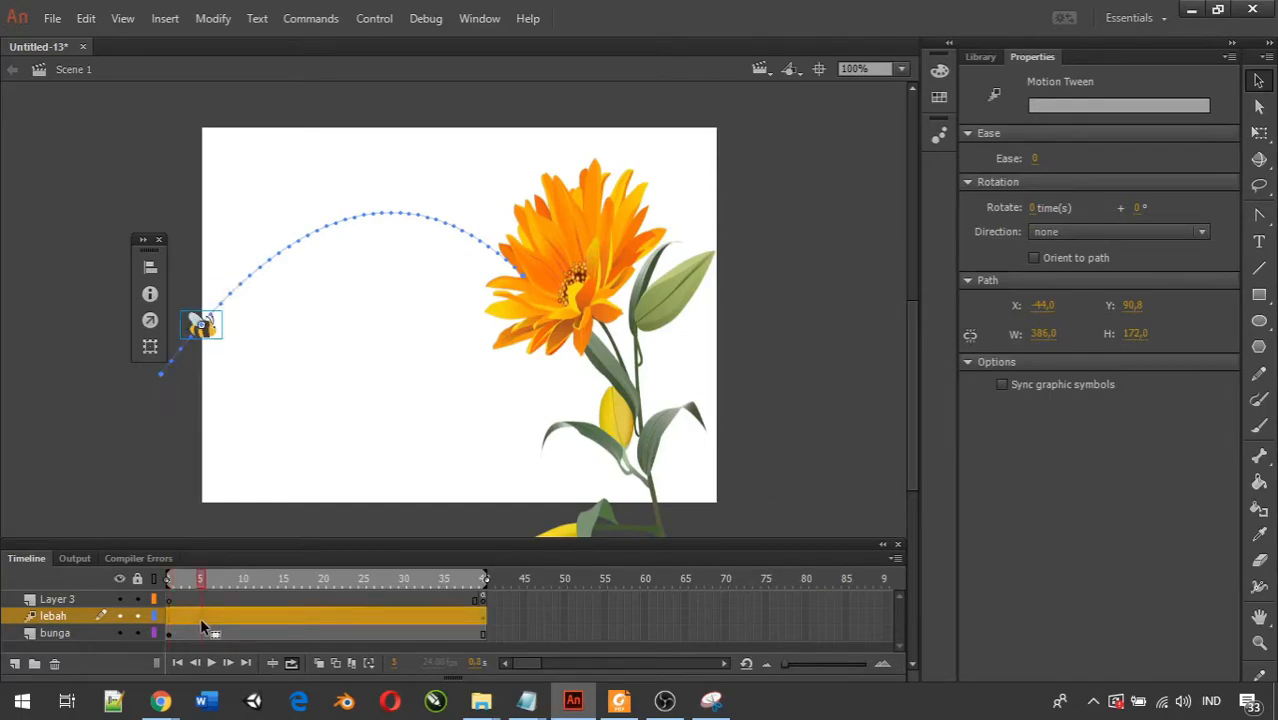
click(286, 620)
click(316, 622)
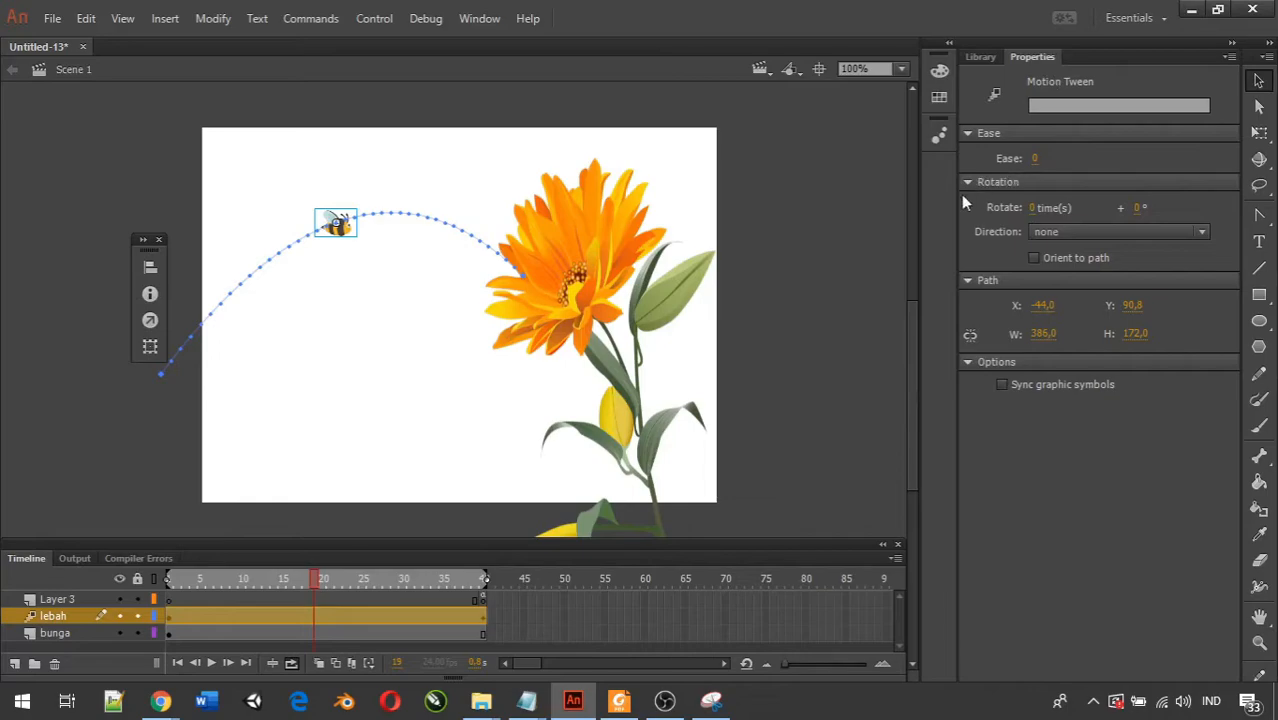
click(1035, 259)
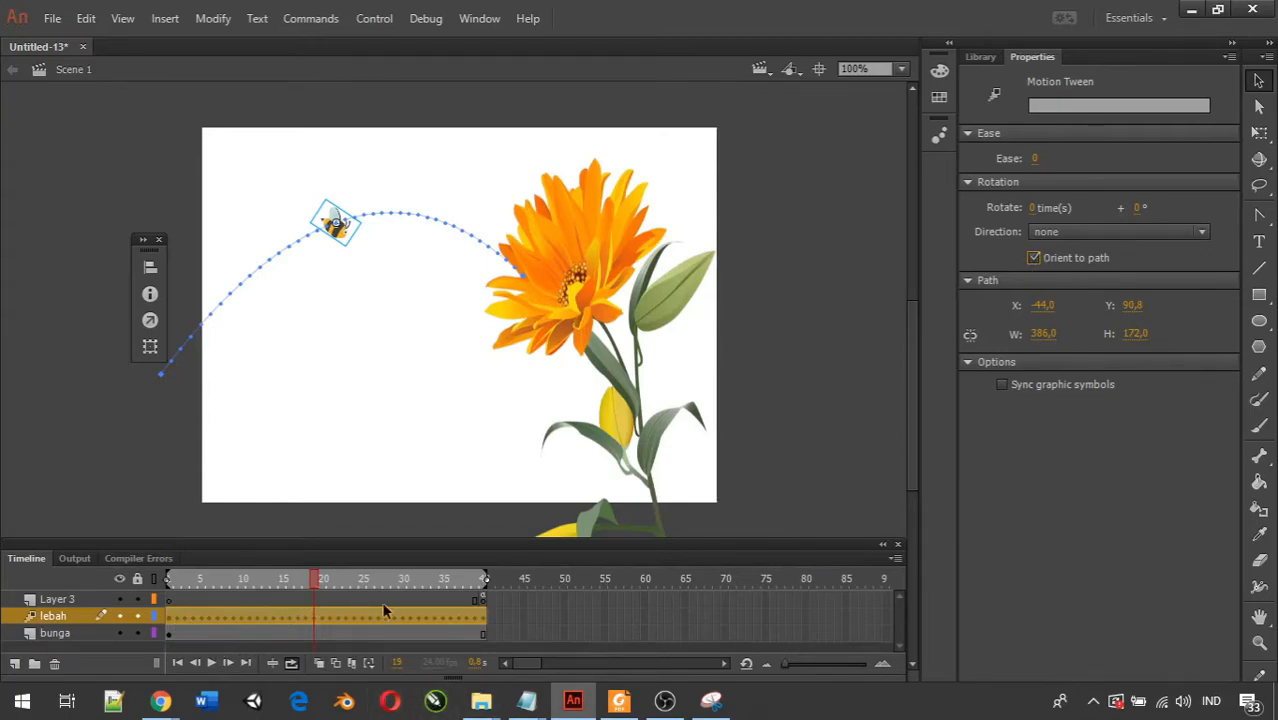
click(216, 664)
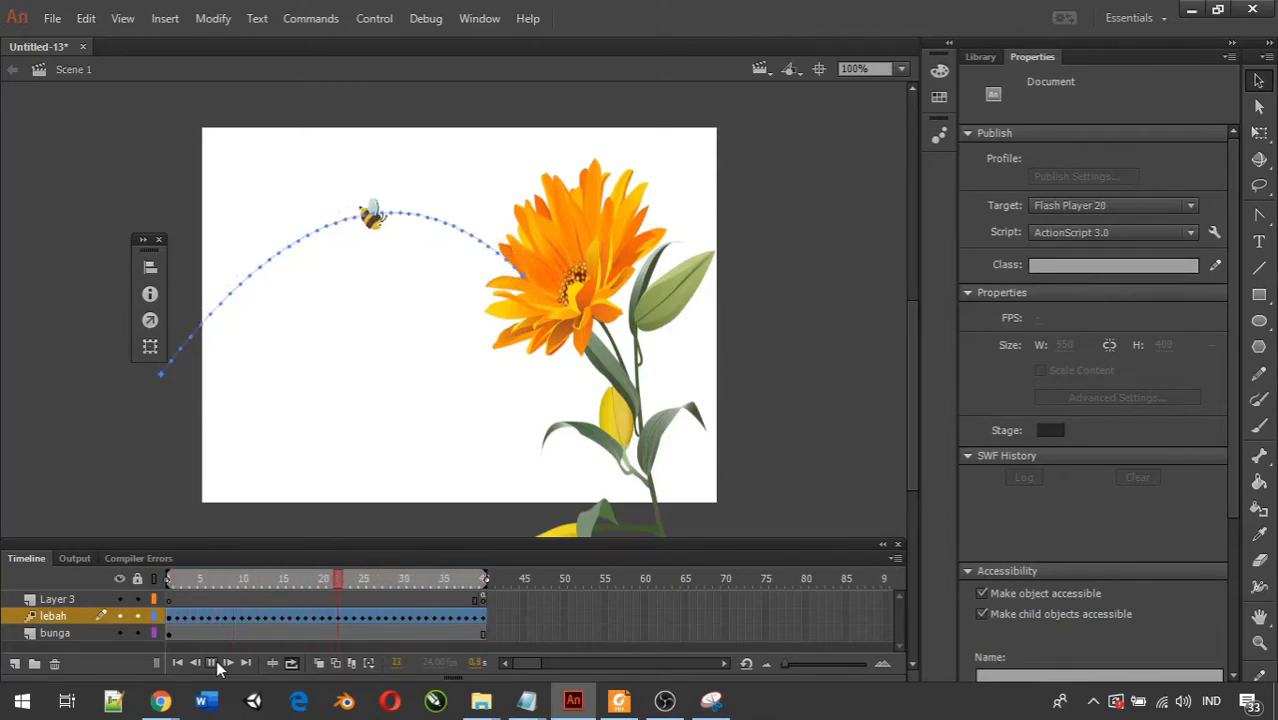
click(214, 663)
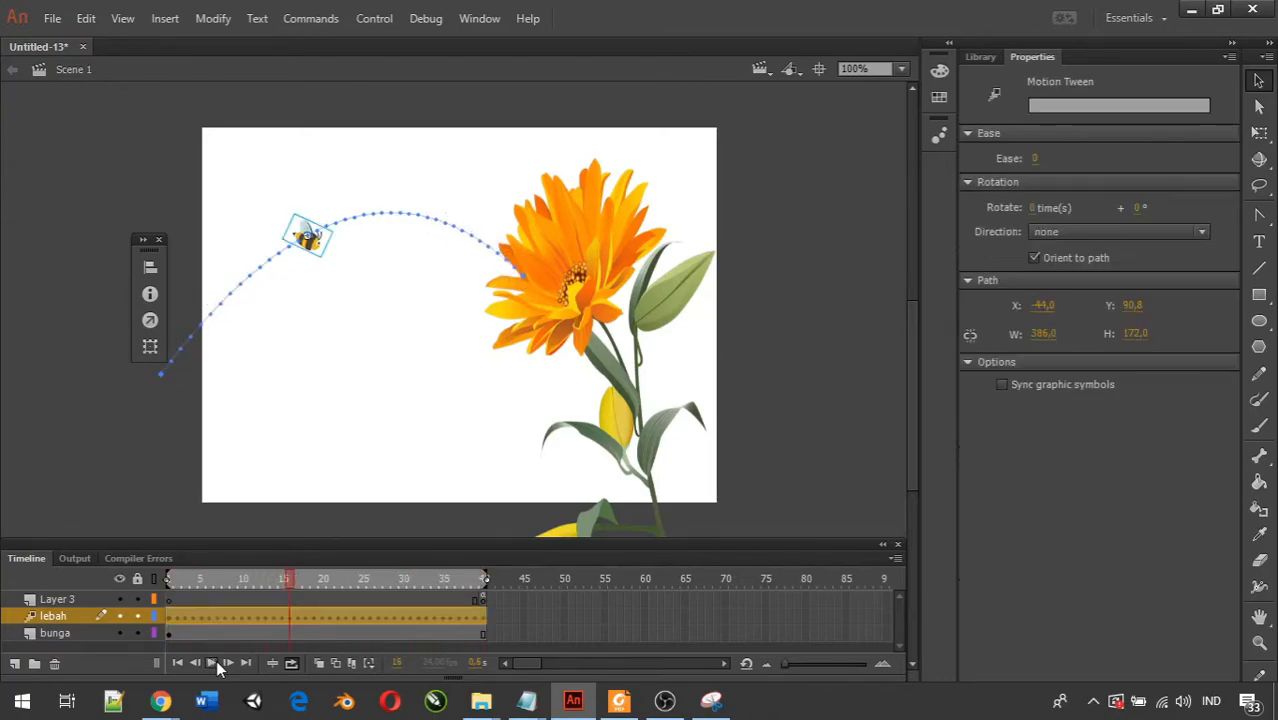
At frame 1, rotate the bee counter-clockwise with Free Transform so it faces along the start of the curved path.
drag(290, 585, 169, 617)
click(169, 613)
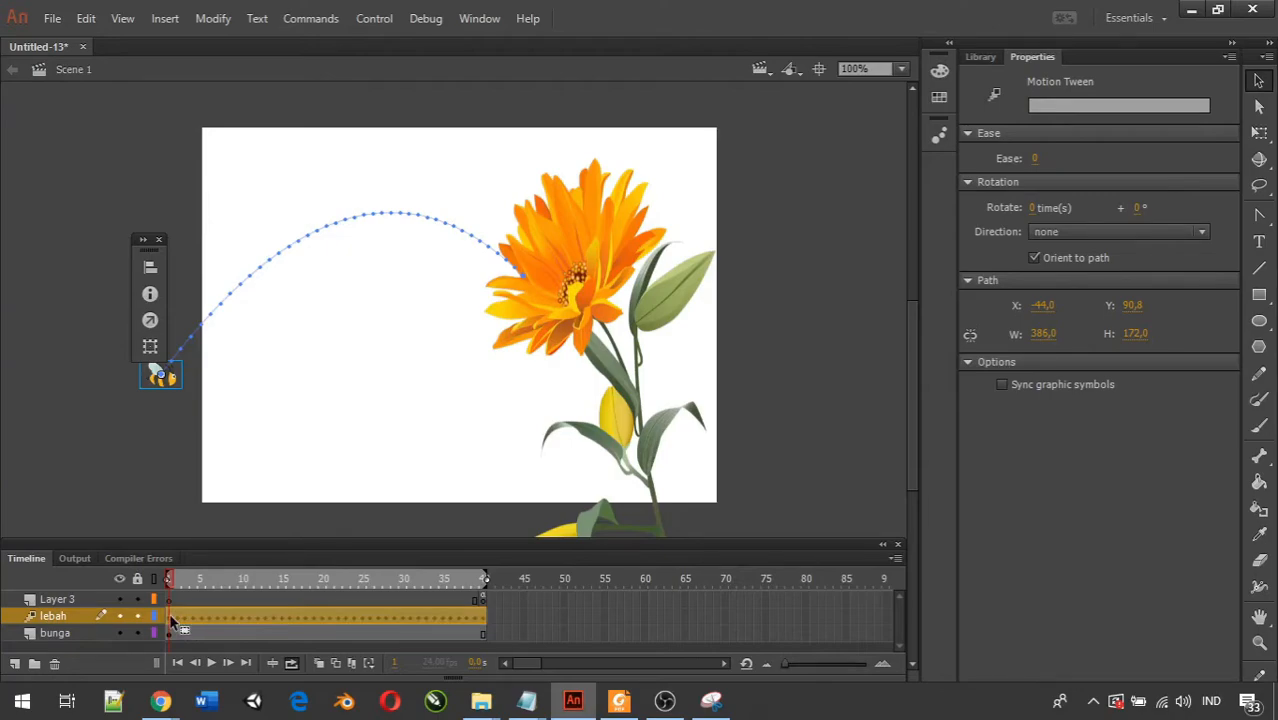
click(1260, 133)
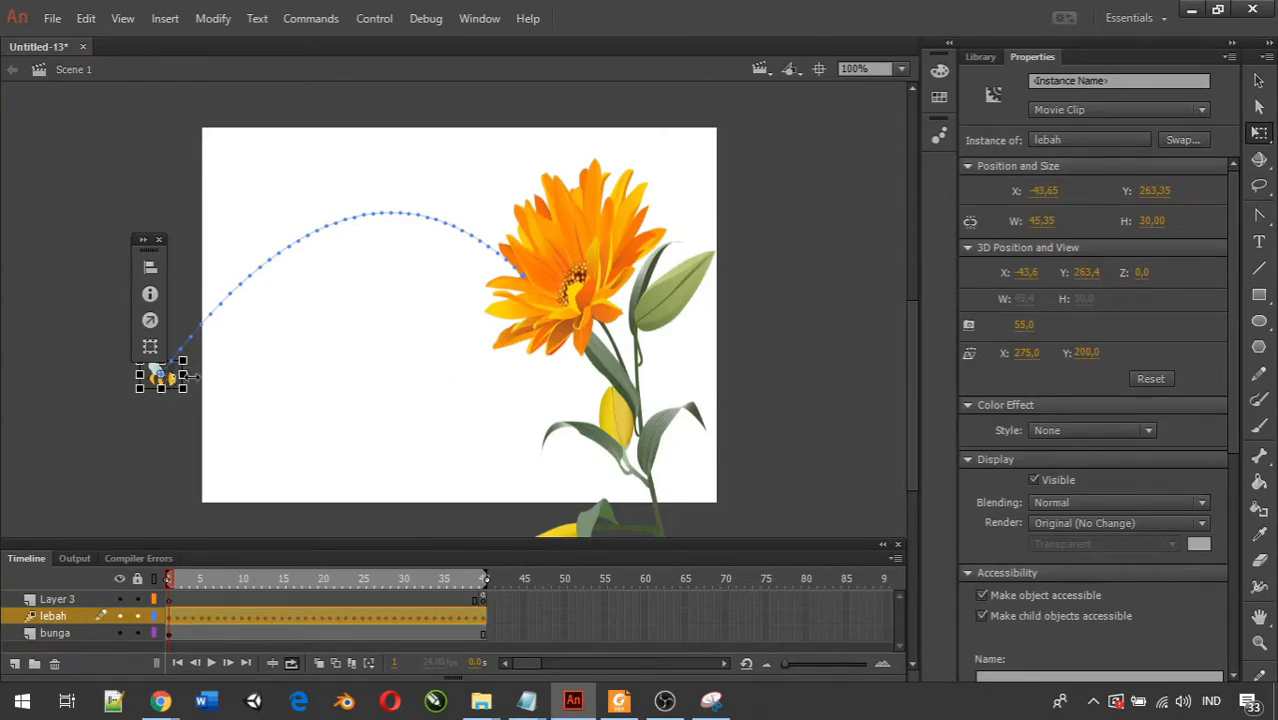
drag(196, 364, 184, 304)
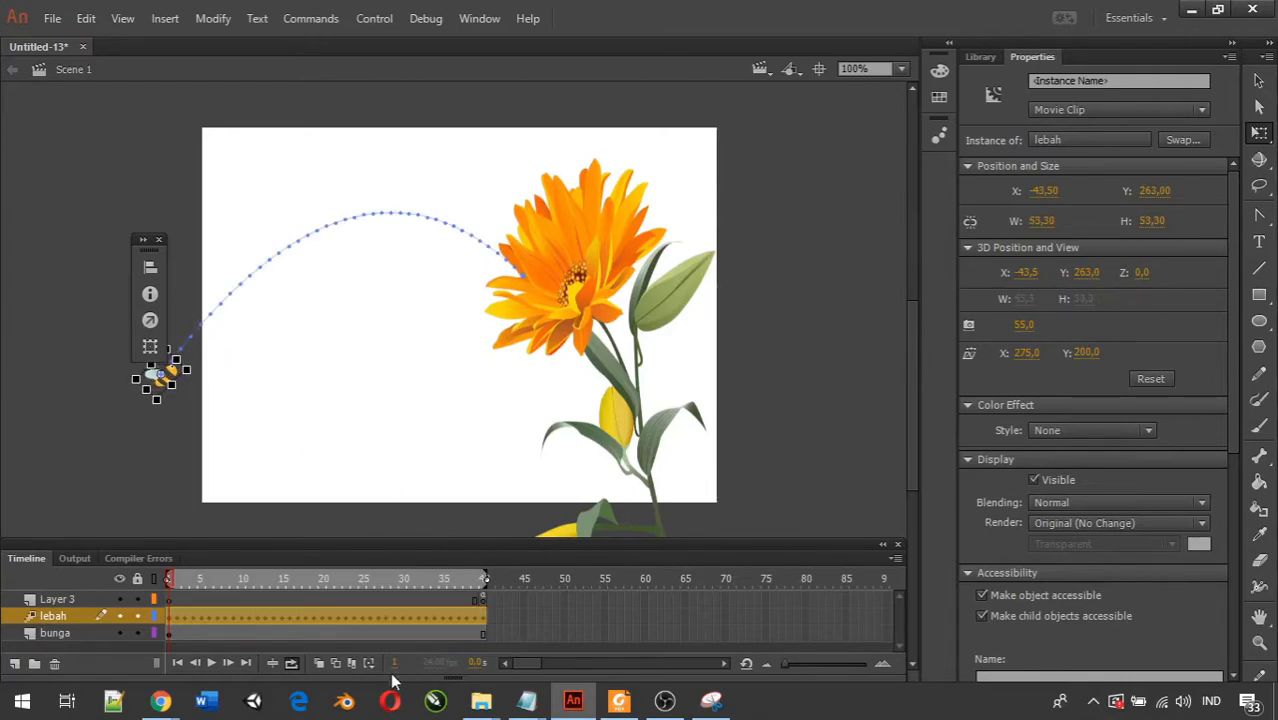
Play the timeline and test the movie to check the bee's orientation along the curve, and close the preview.
click(211, 663)
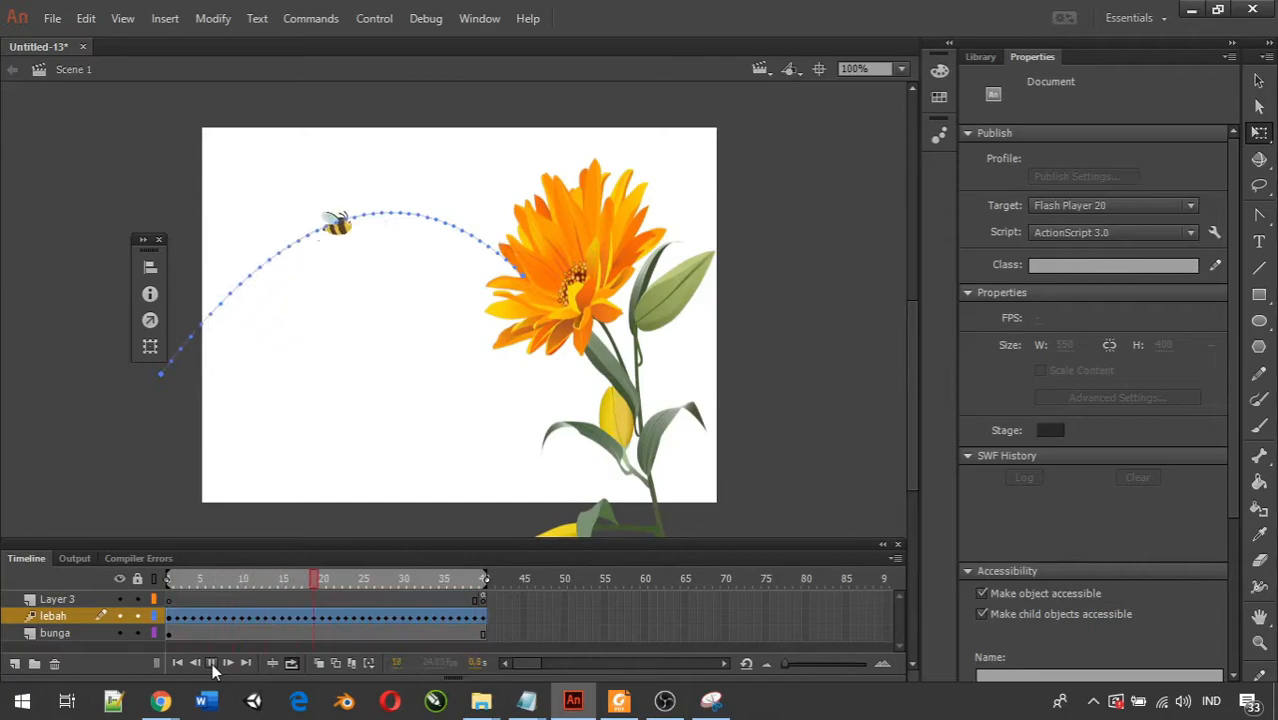
click(210, 663)
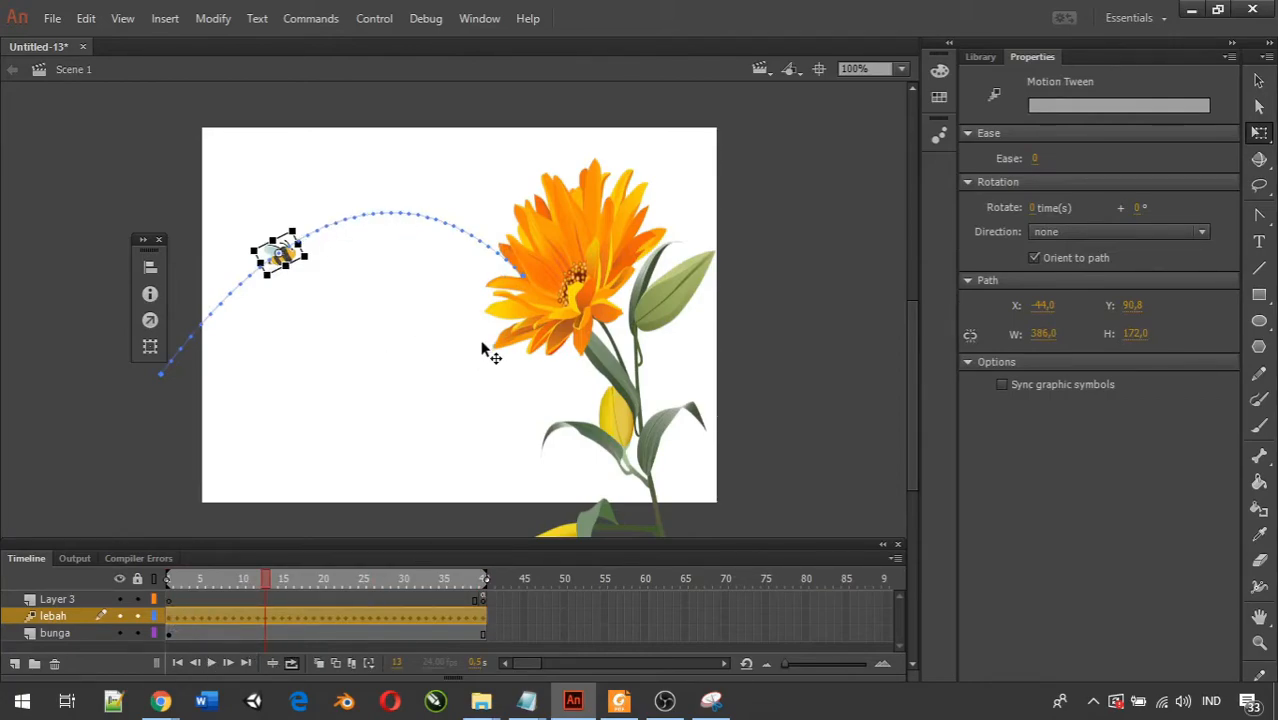
key(ctrl+Return)
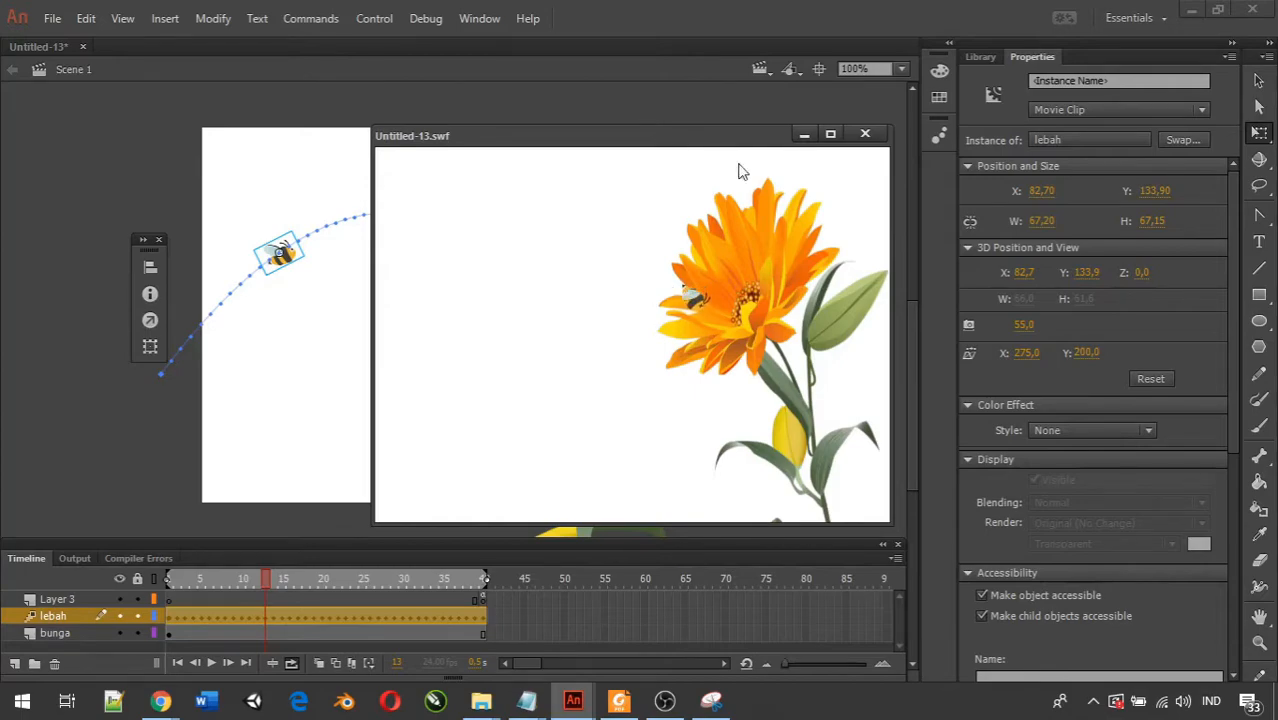
click(863, 135)
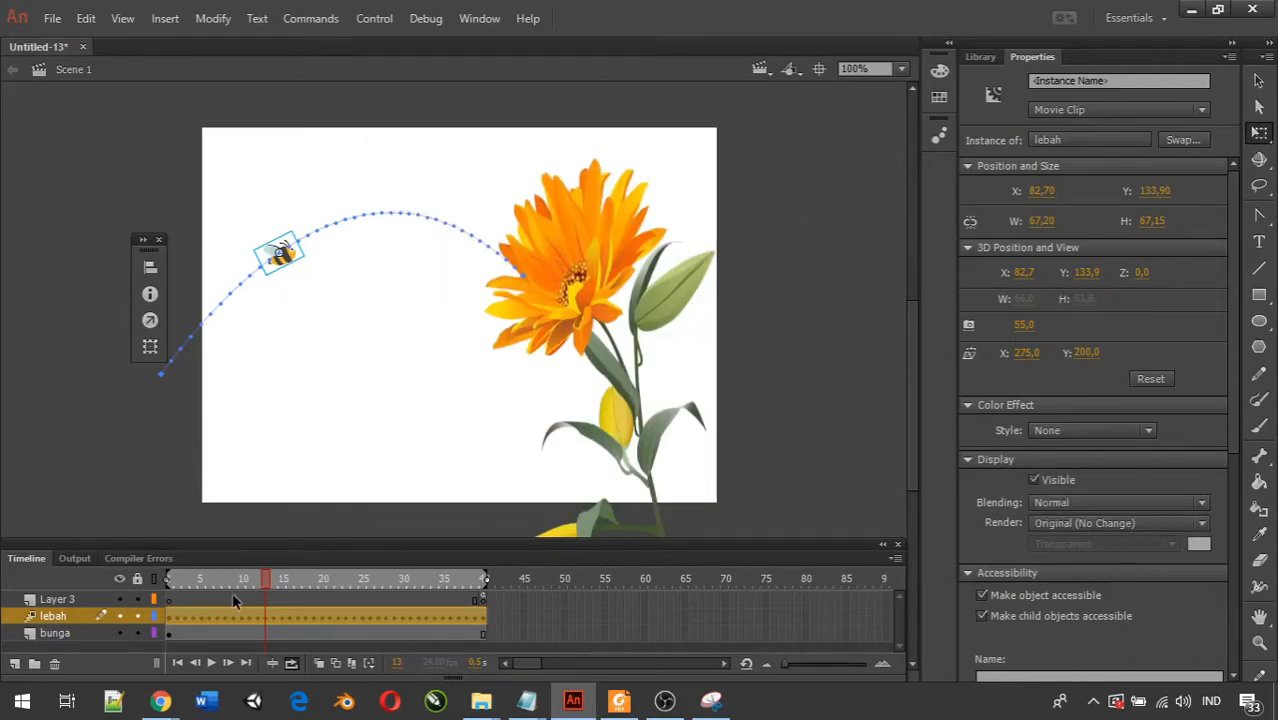
Rotate the bee slightly further counter-clockwise at frame 1 and test the movie.
drag(265, 586, 165, 579)
click(172, 612)
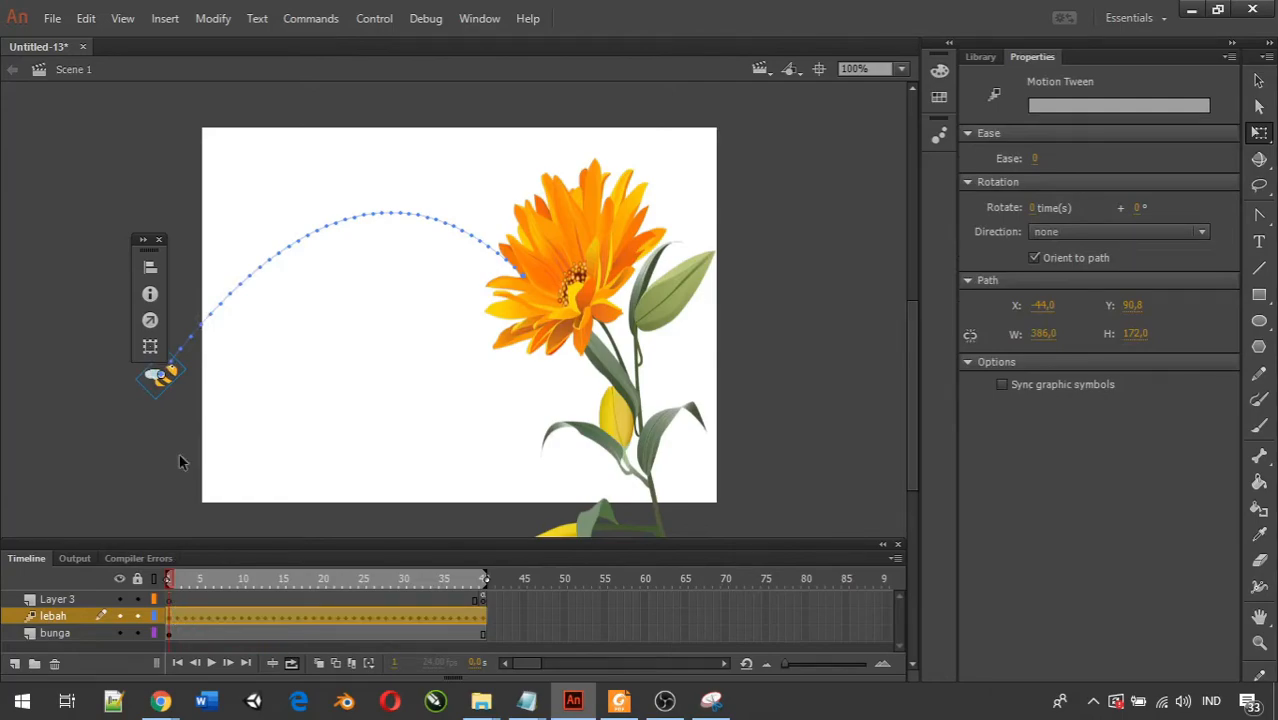
click(1262, 108)
click(1264, 132)
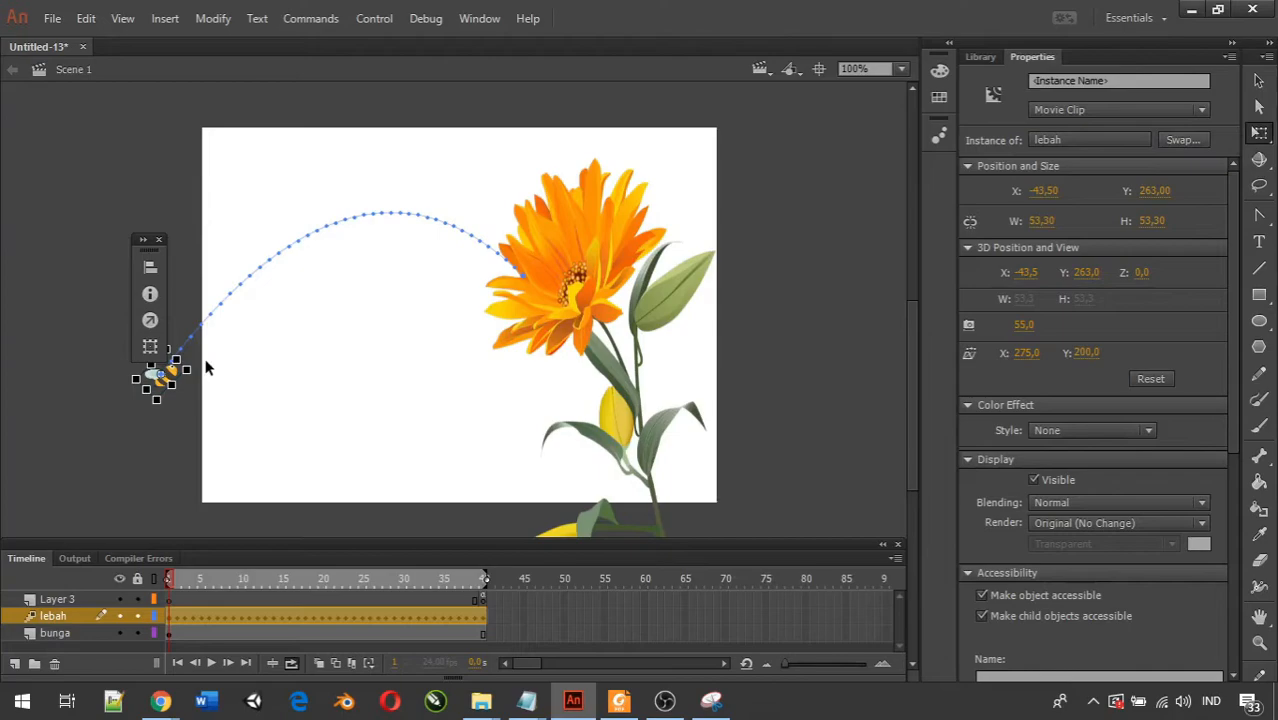
drag(208, 363, 213, 354)
key(ctrl+Return)
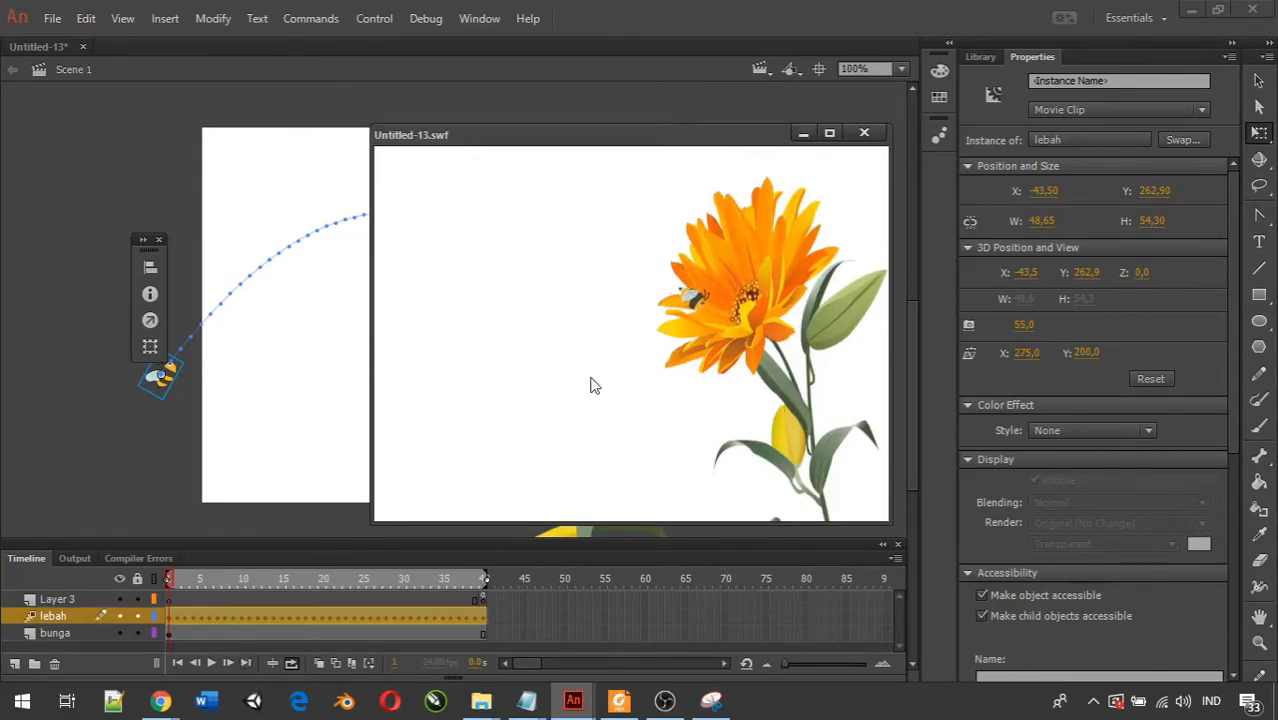
Close the movie preview and, at frame 19, move the bee up to about X 157.5, Y 23.8.
click(866, 134)
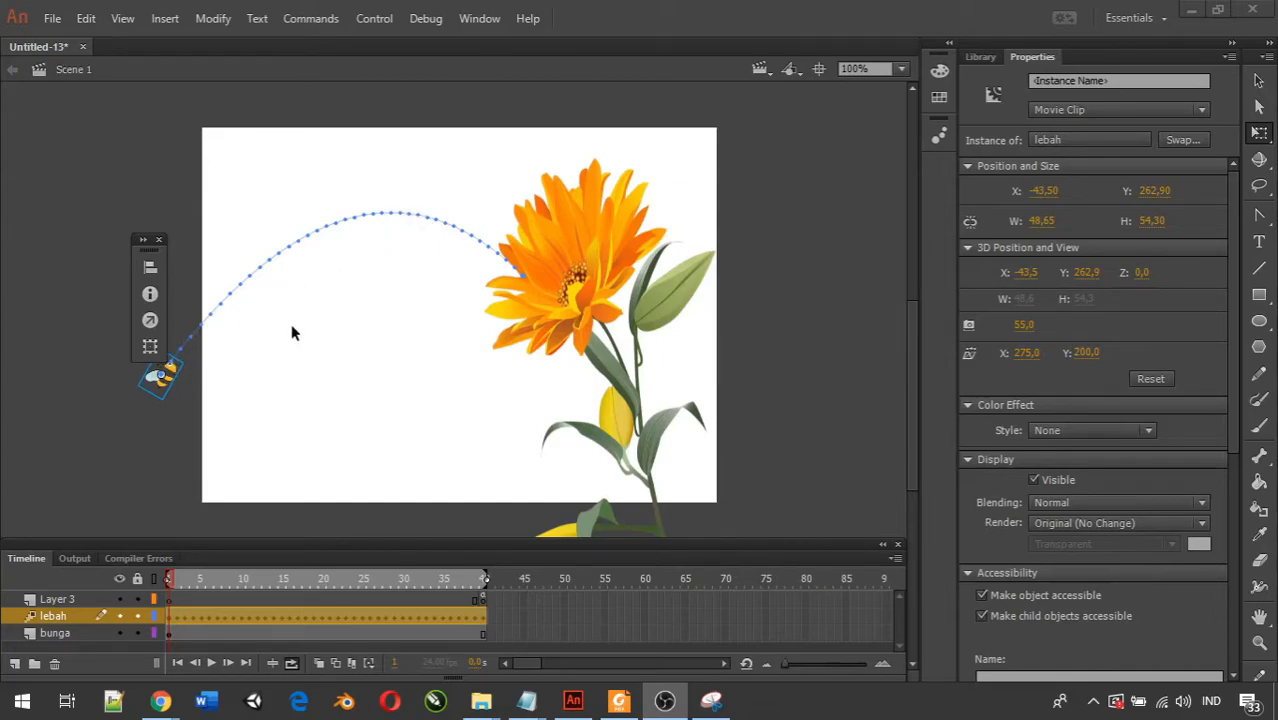
click(319, 581)
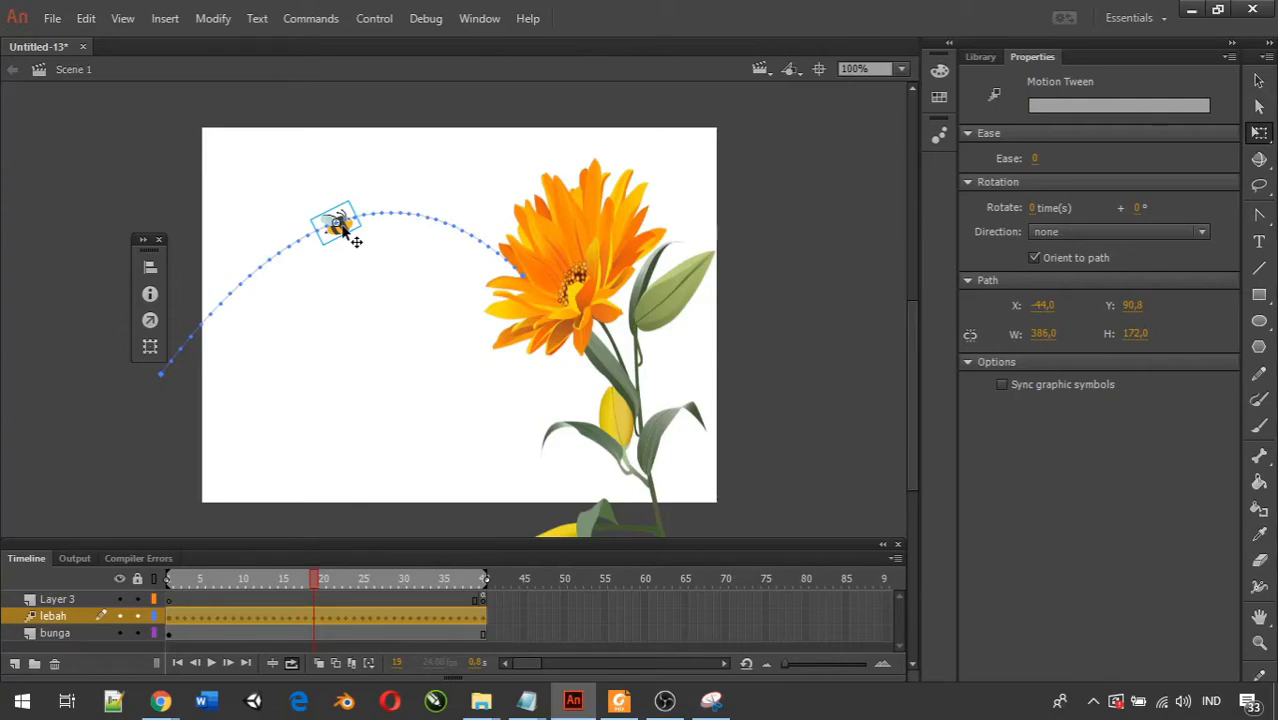
drag(348, 231, 361, 150)
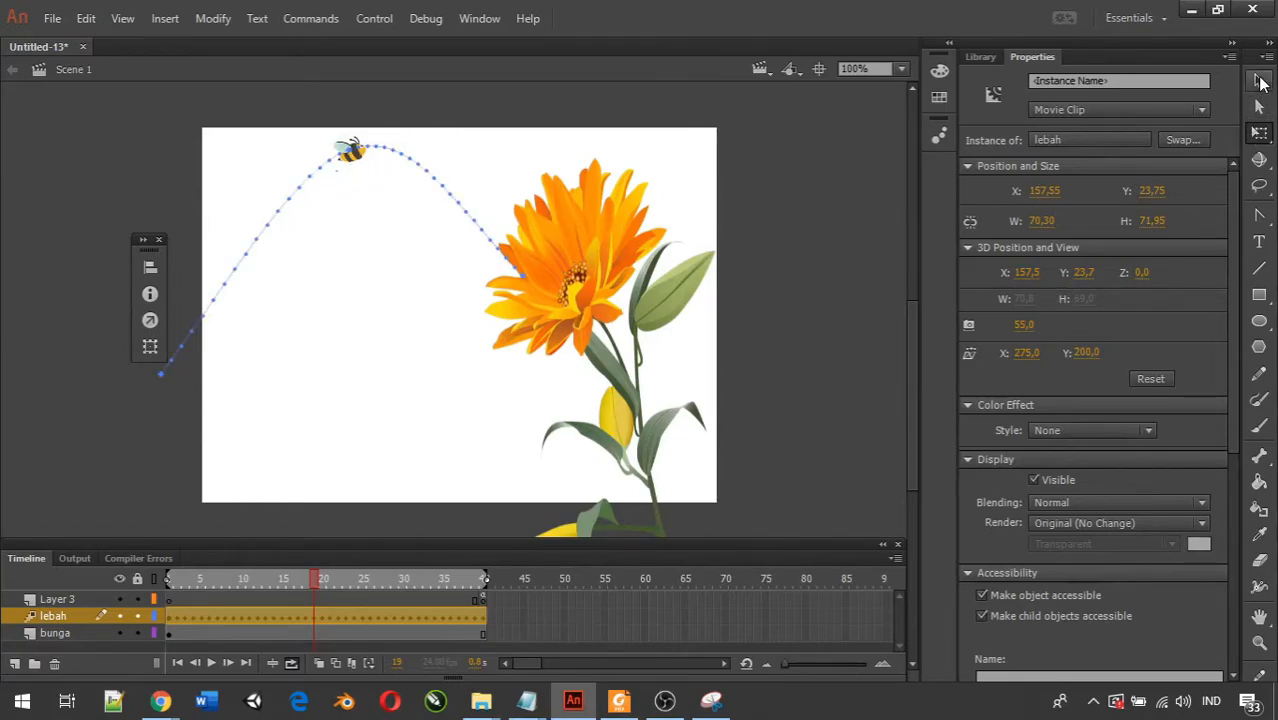
Bend the bee's motion path with the Selection tool so it makes a loop in the upper part of the stage.
click(1259, 82)
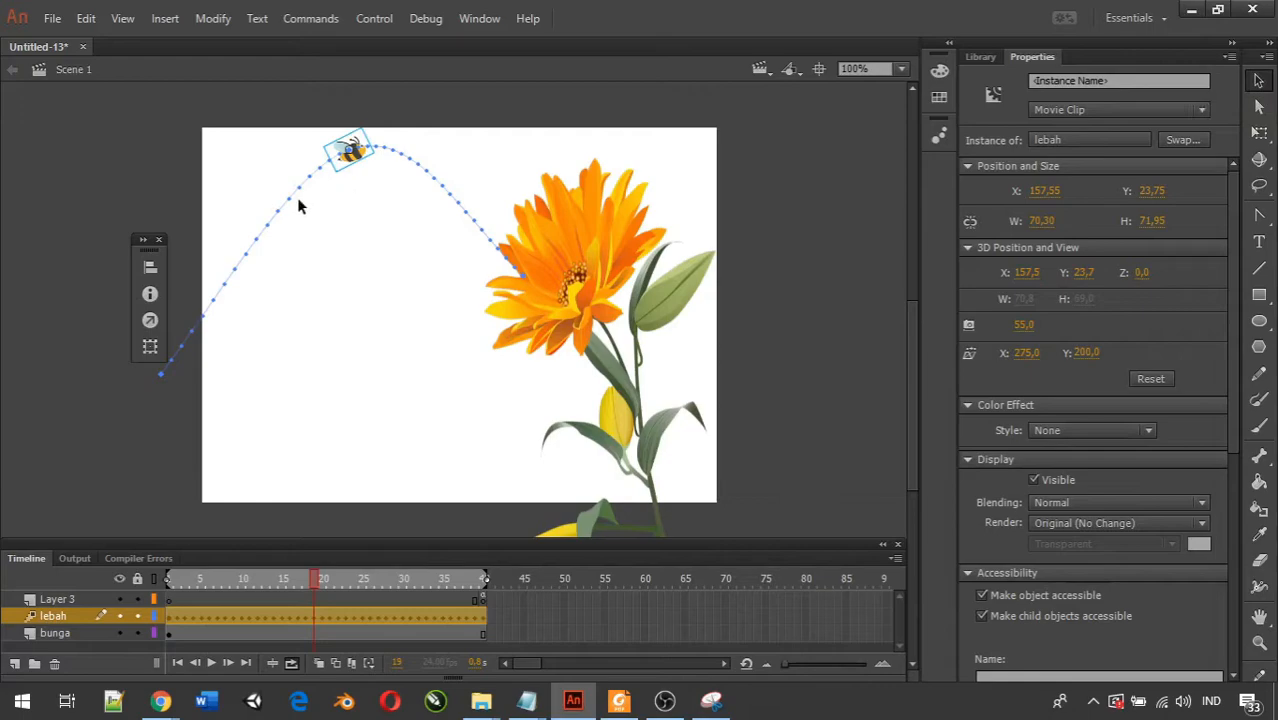
drag(287, 210, 317, 205)
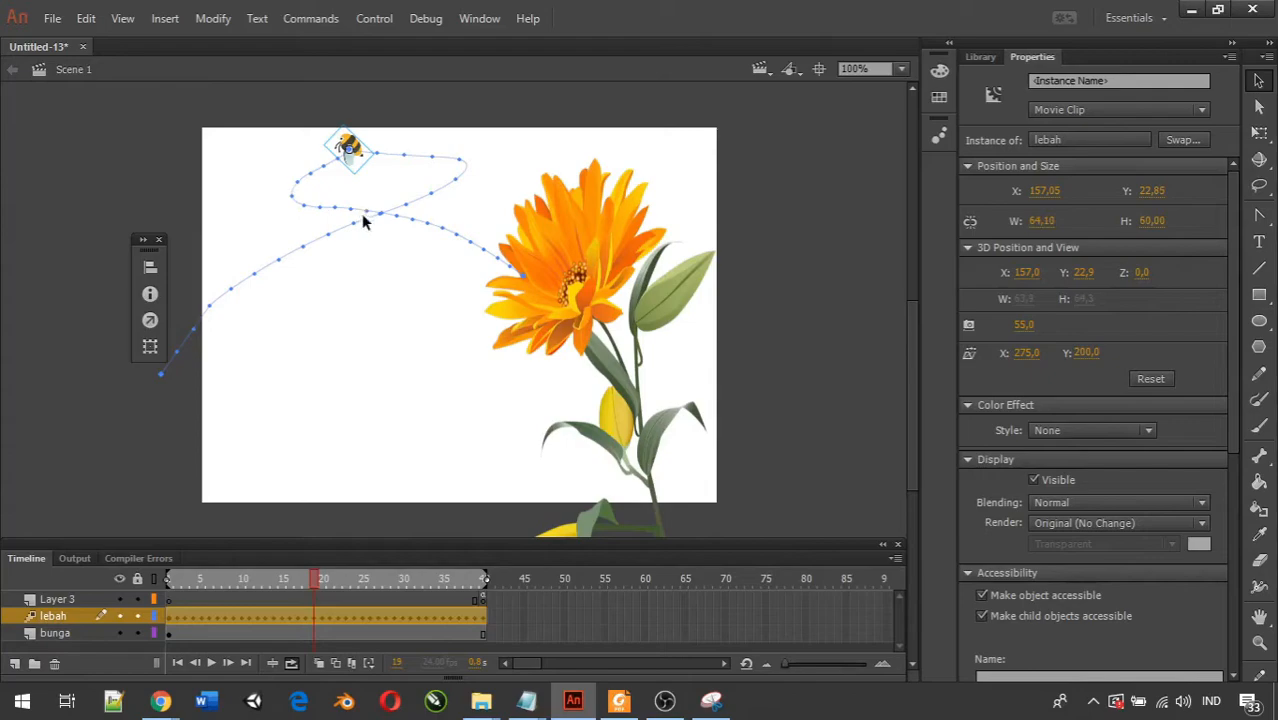
mouse_move(434, 160)
mouse_down()
mouse_move(456, 141)
mouse_move(452, 155)
mouse_move(417, 146)
mouse_up()
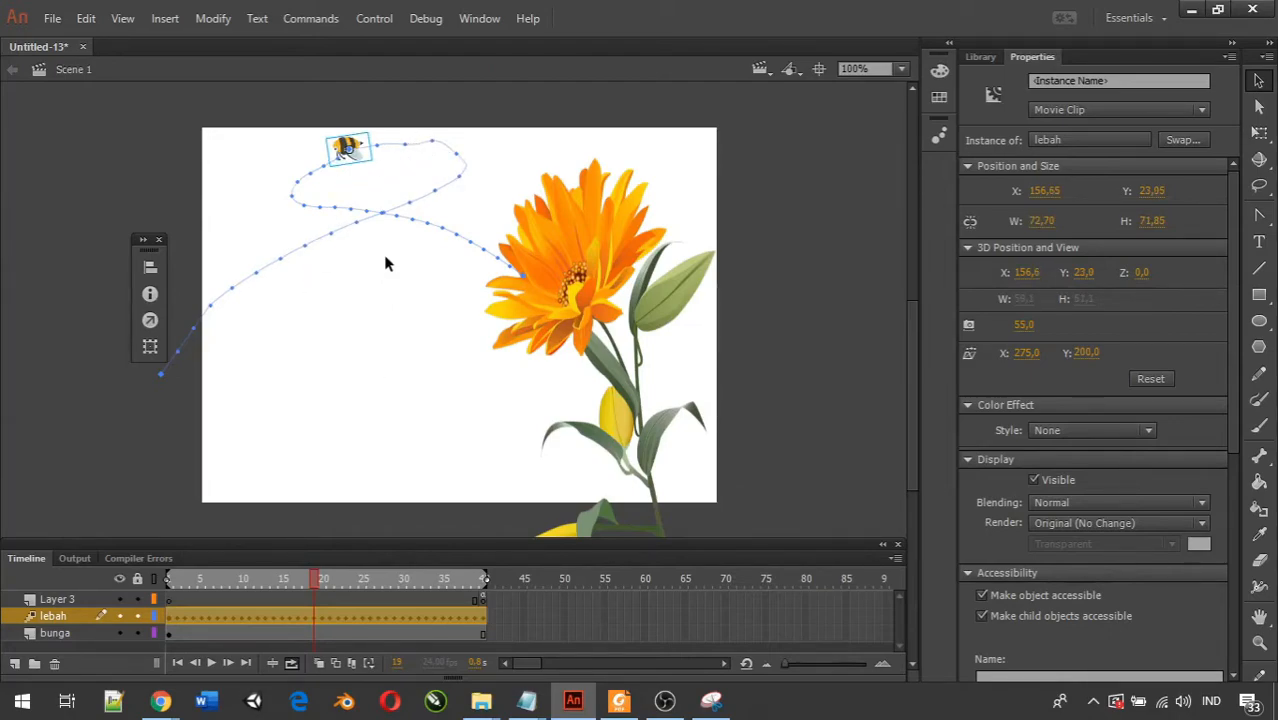
Play the timeline and test the movie, close the preview, and slightly adjust the loop's upper-left curve.
click(211, 663)
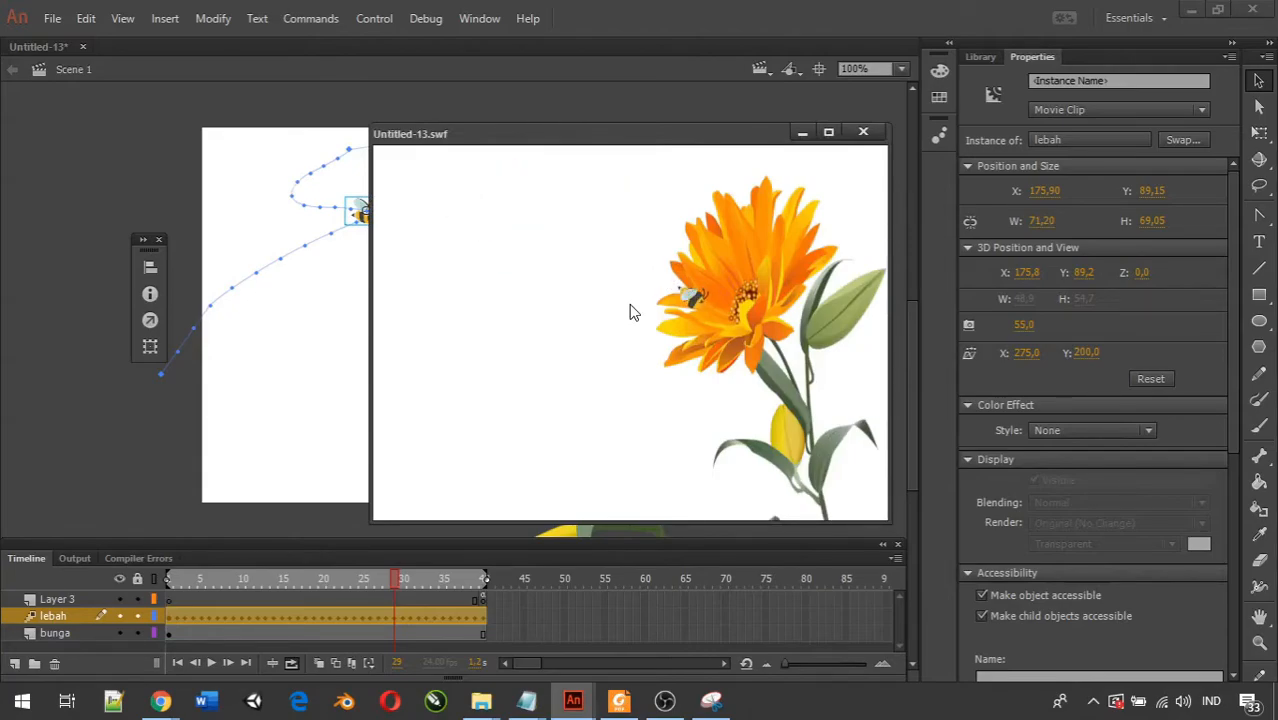
click(868, 132)
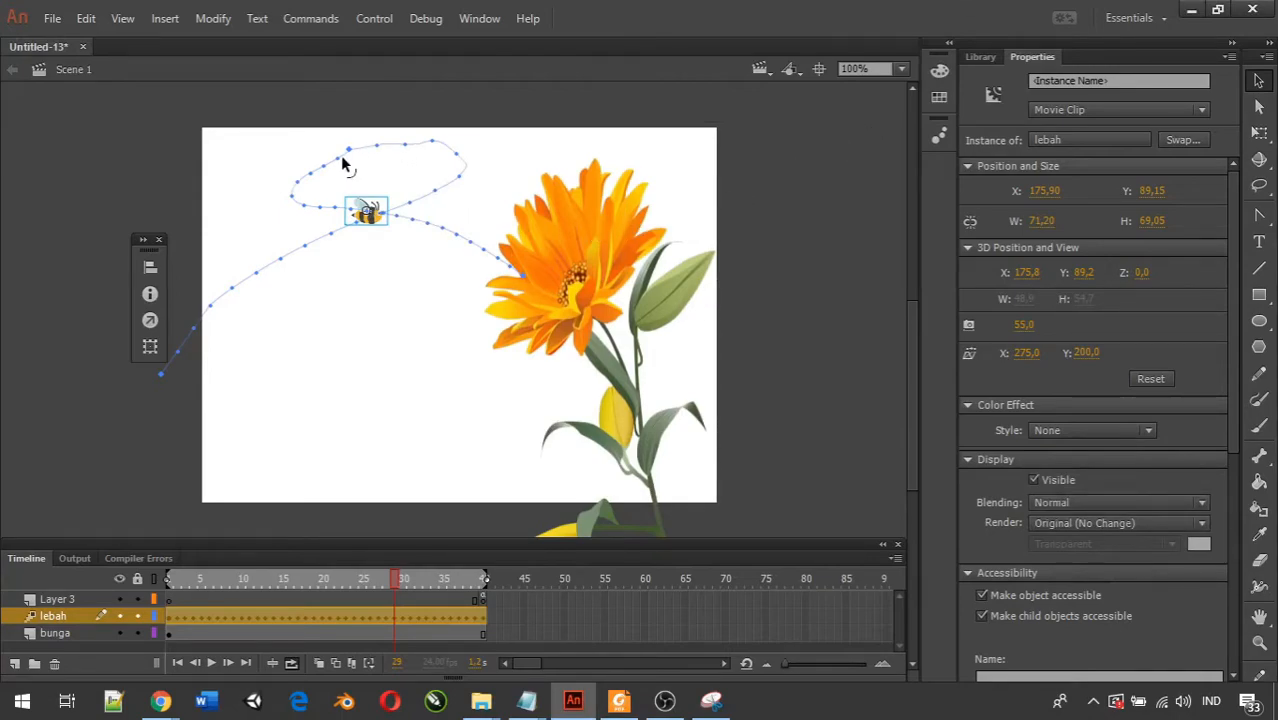
drag(341, 162, 331, 164)
Simplify the loop in the motion path by removing surplus anchor points along its right, top and left sides with the Delete Anchor Point tool.
click(1261, 218)
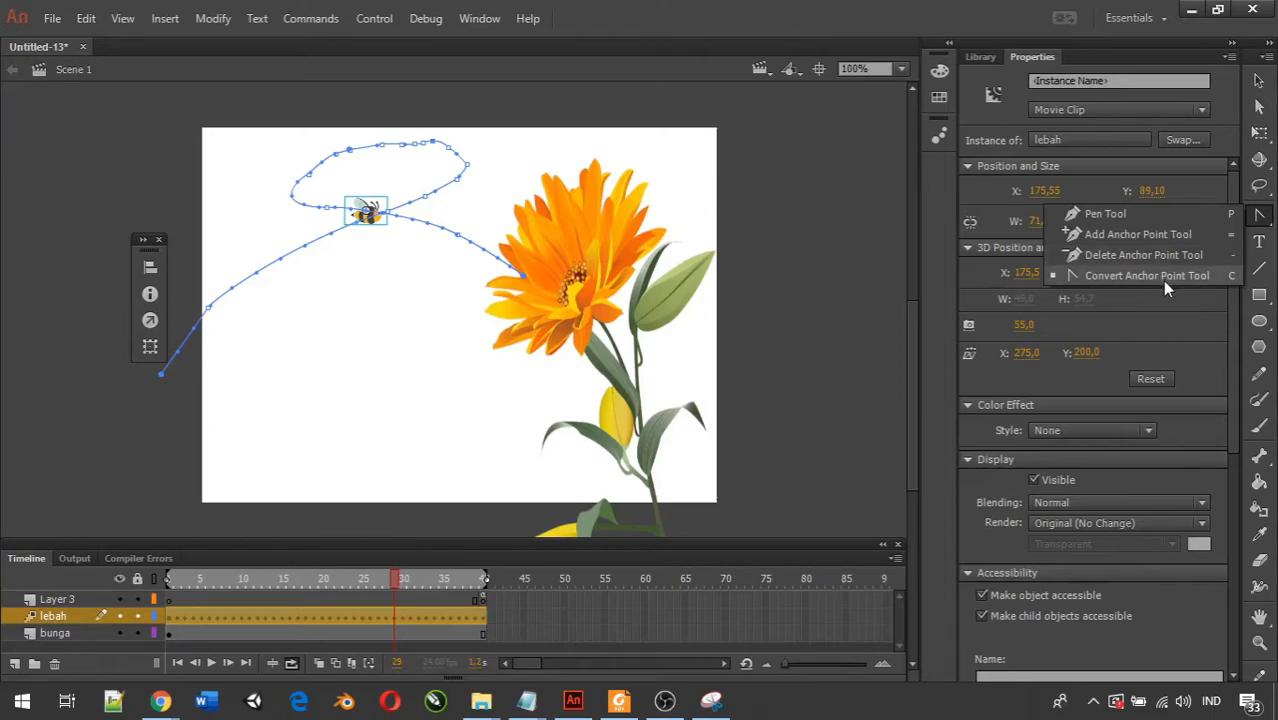
click(1259, 216)
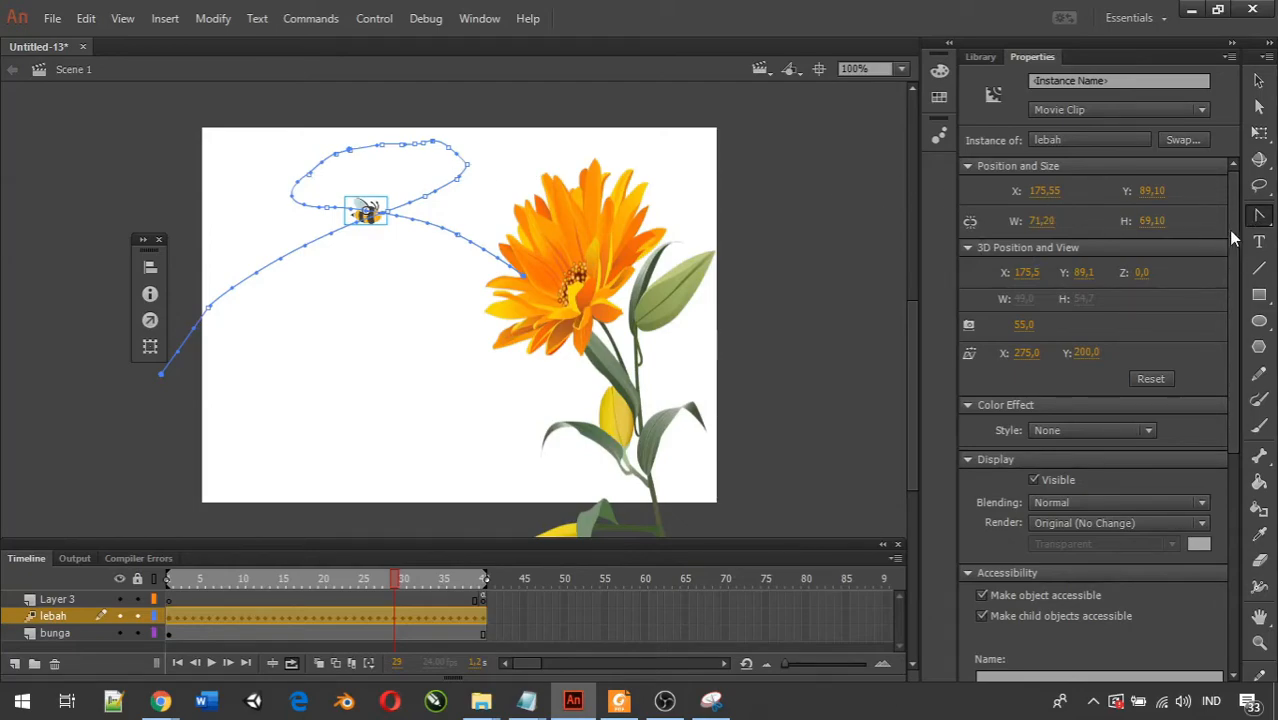
click(1259, 215)
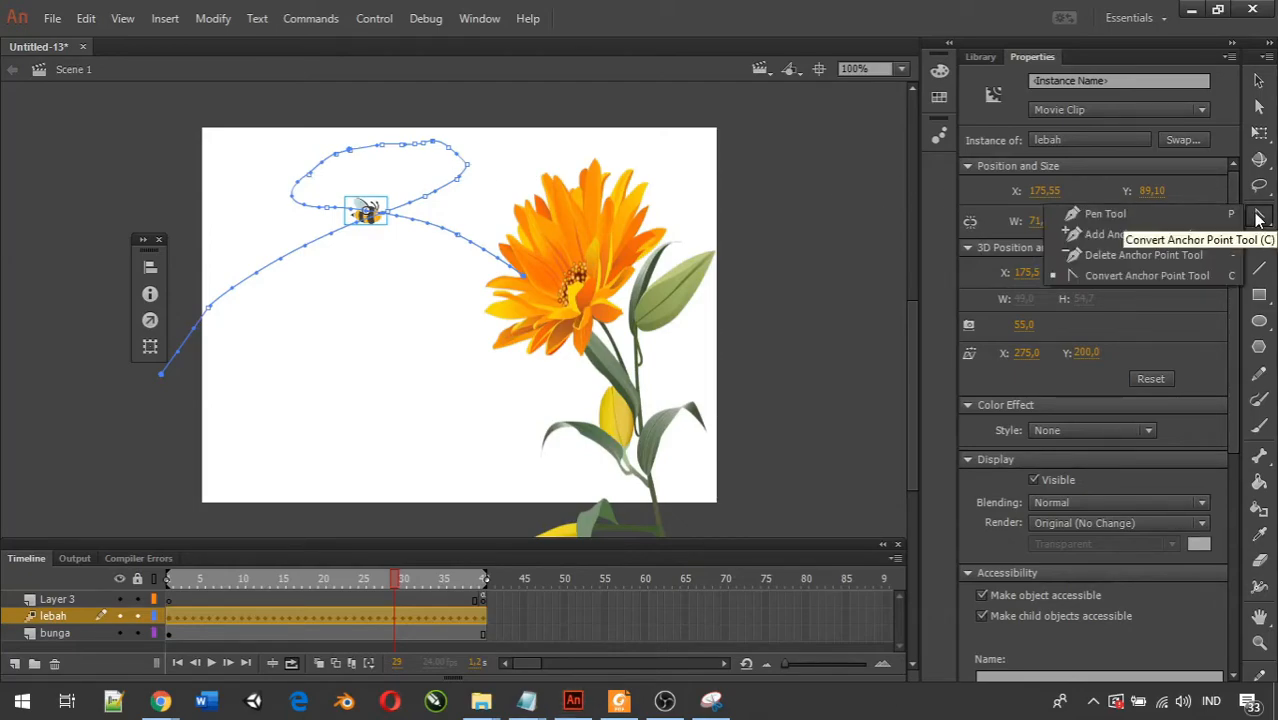
click(1140, 254)
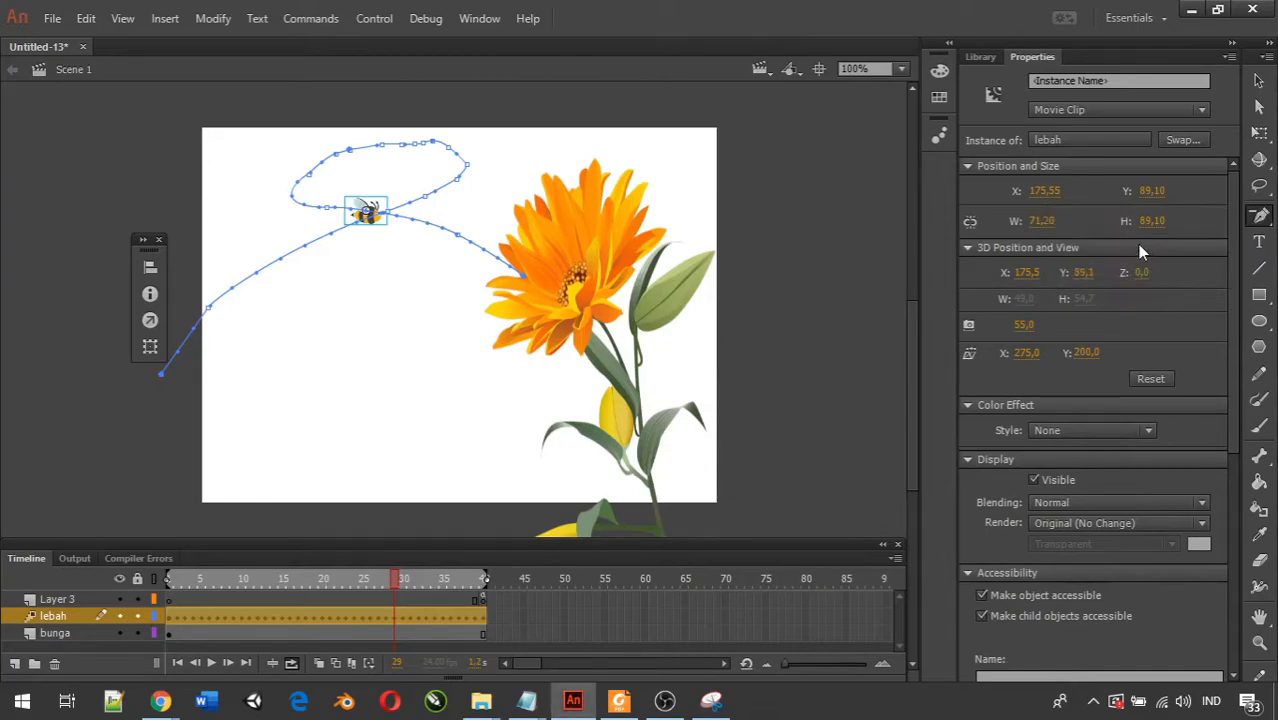
click(465, 167)
click(458, 180)
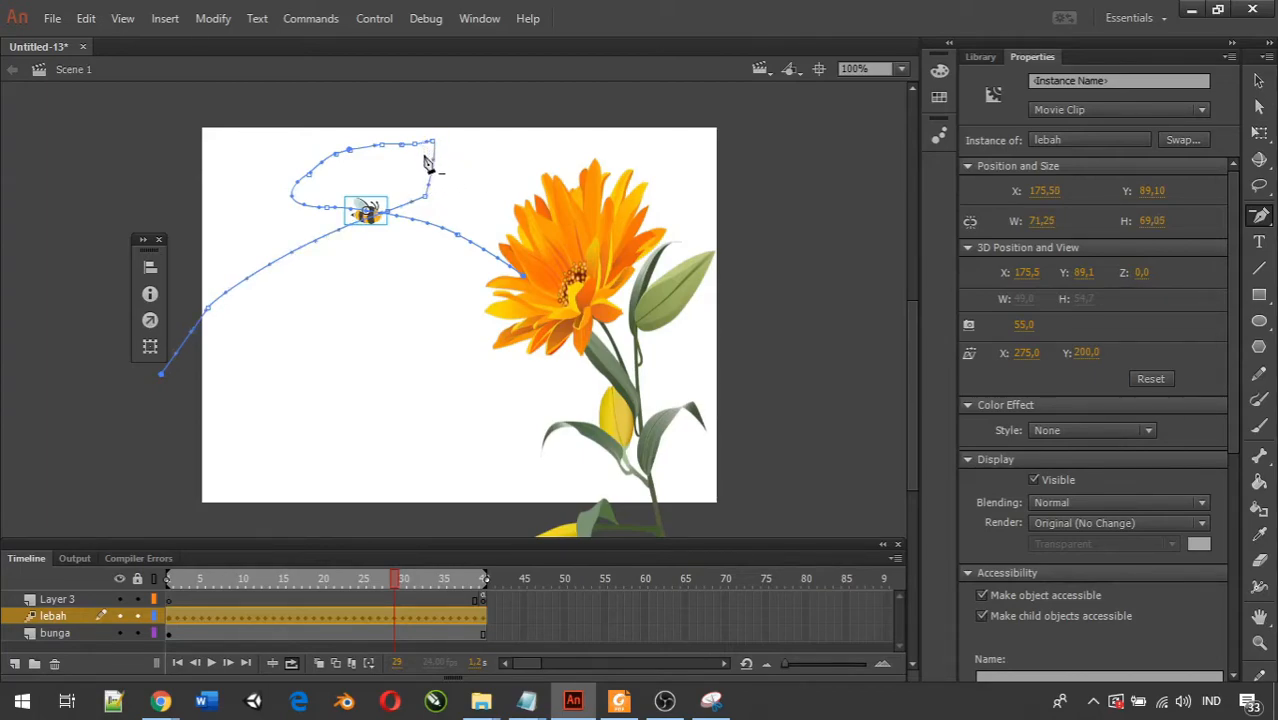
click(432, 143)
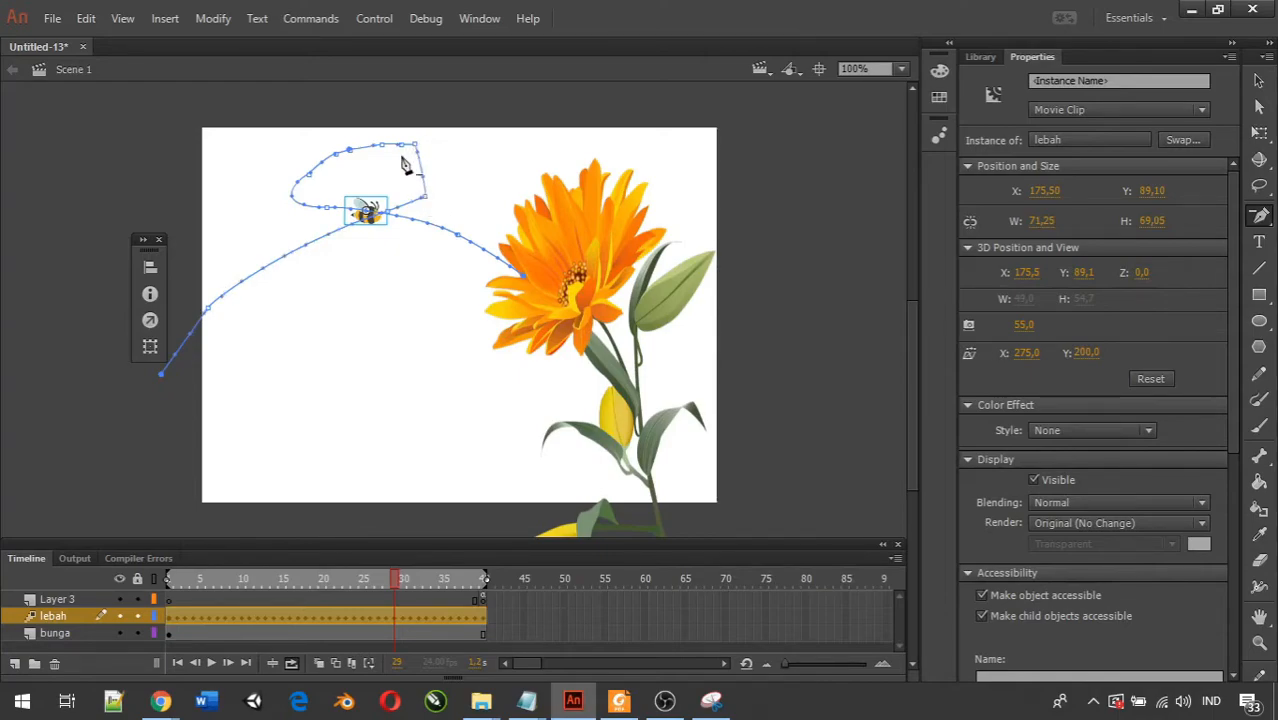
click(336, 155)
click(310, 179)
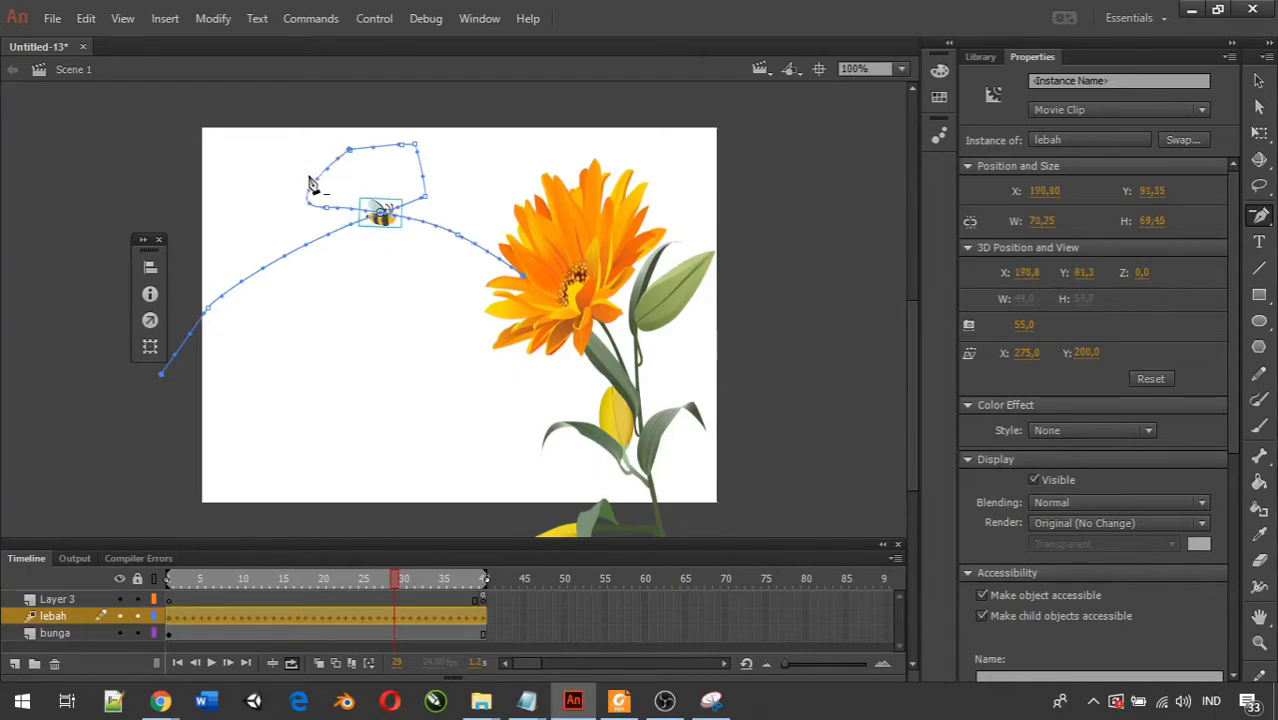
click(326, 212)
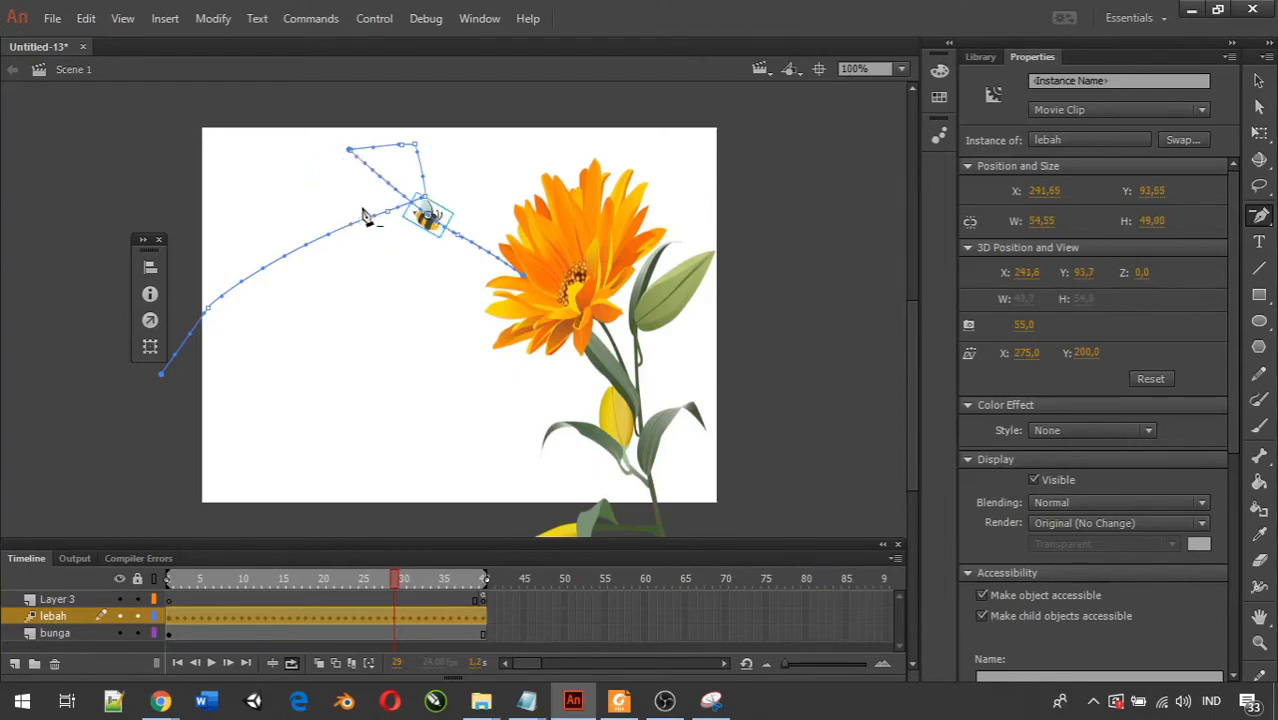
click(416, 146)
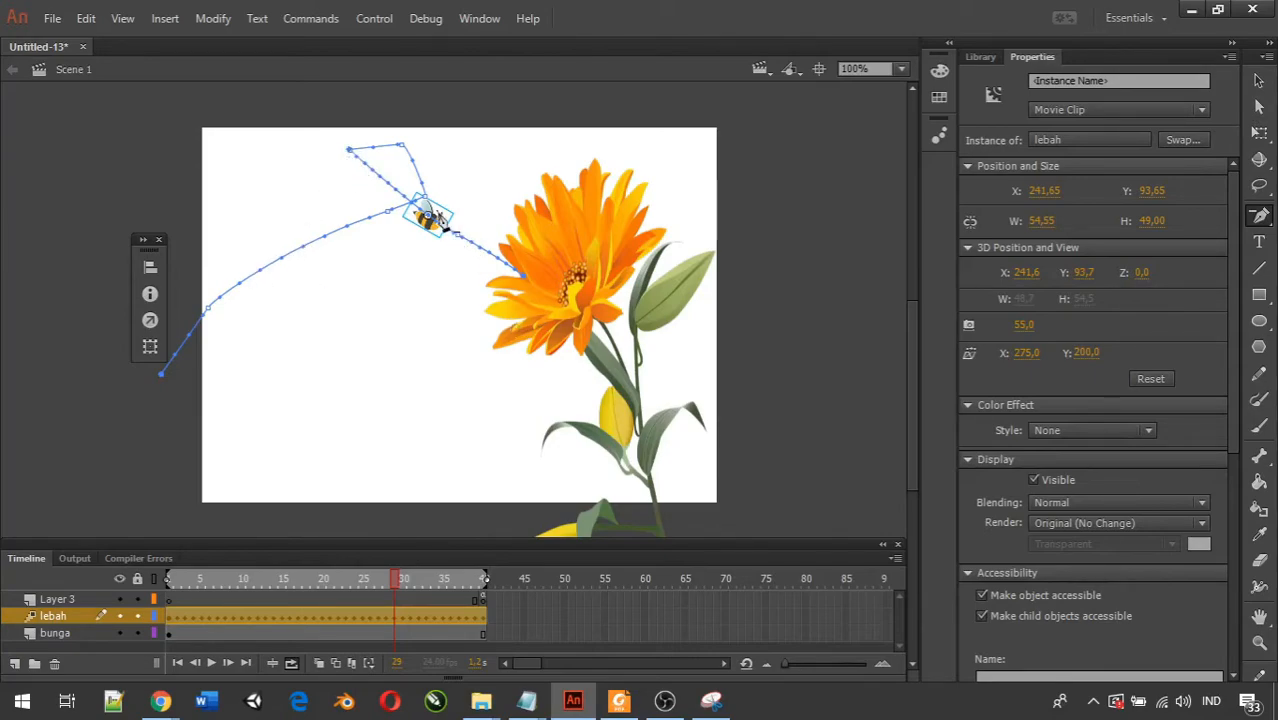
Round the loop's upper-left corner with the Convert Anchor Point tool and convert the anchor point before the flower.
click(1259, 216)
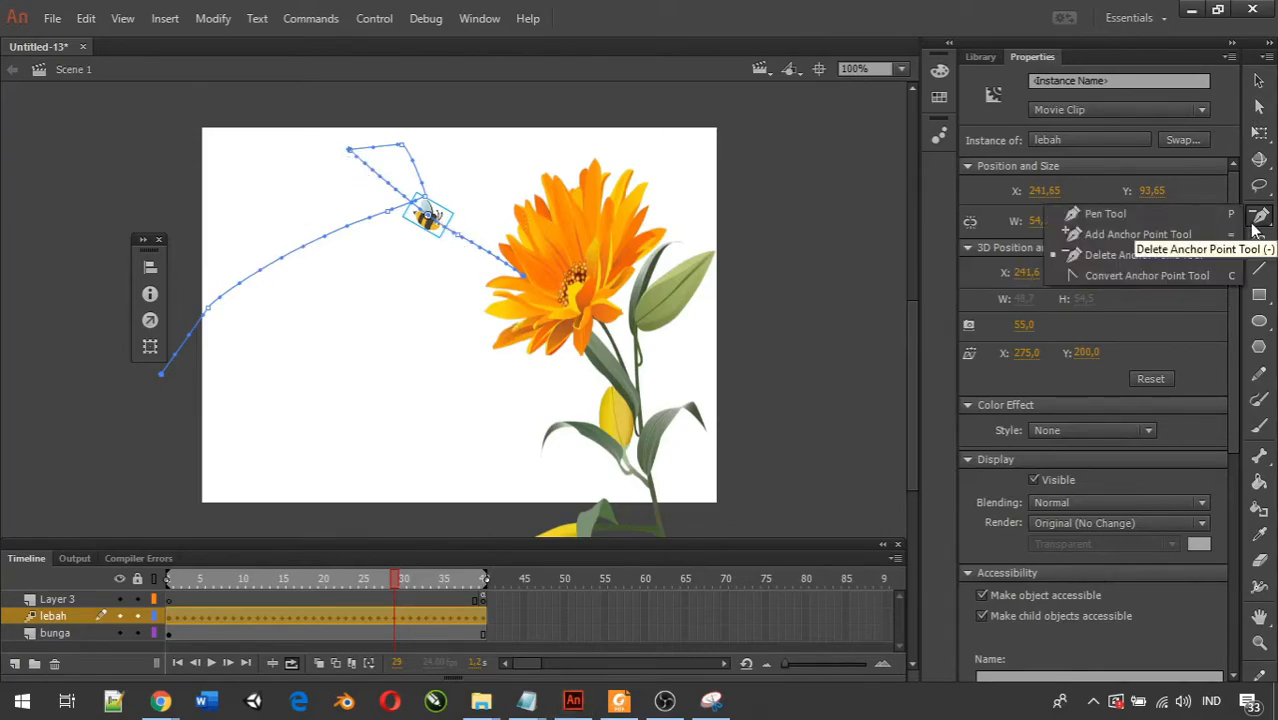
click(1192, 278)
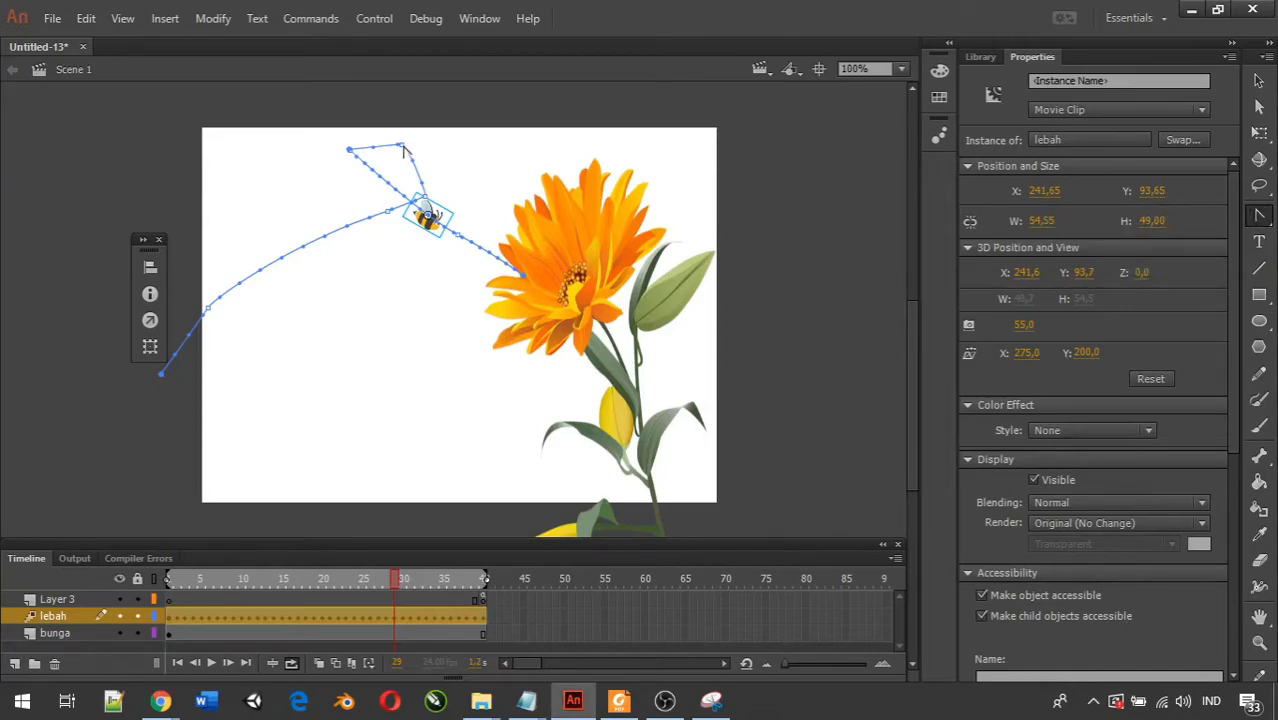
drag(404, 147, 390, 93)
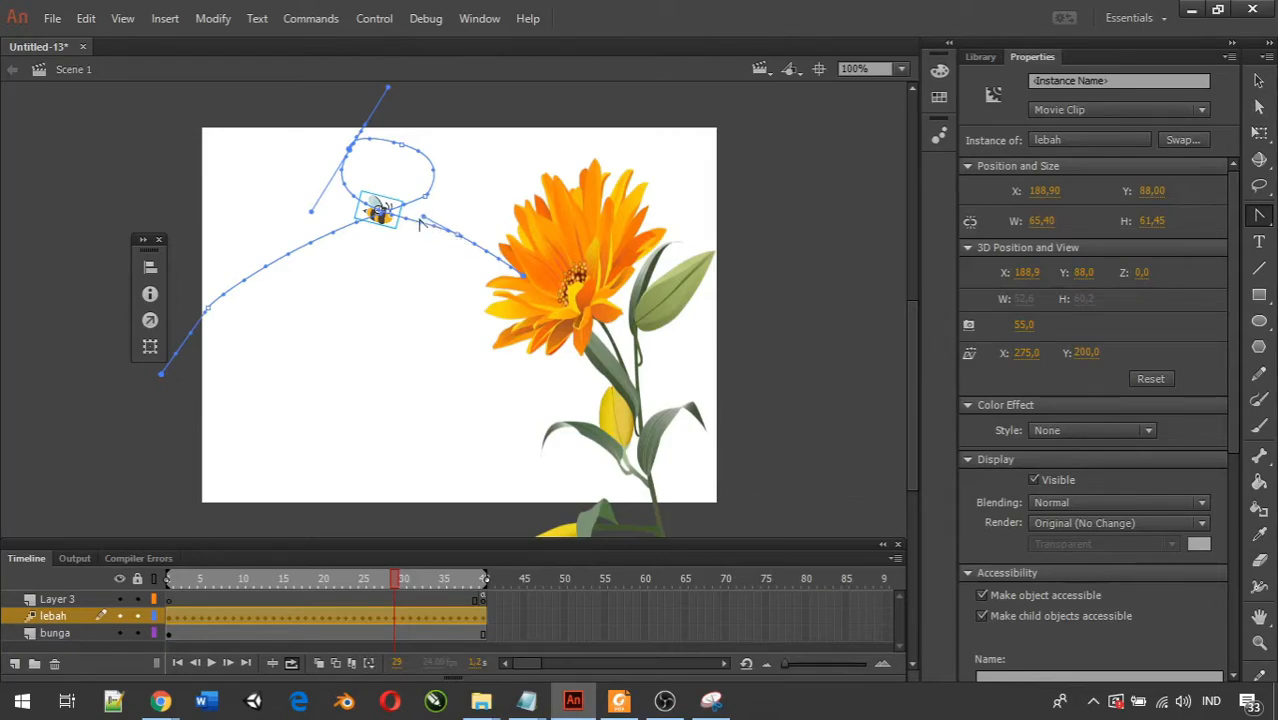
click(457, 236)
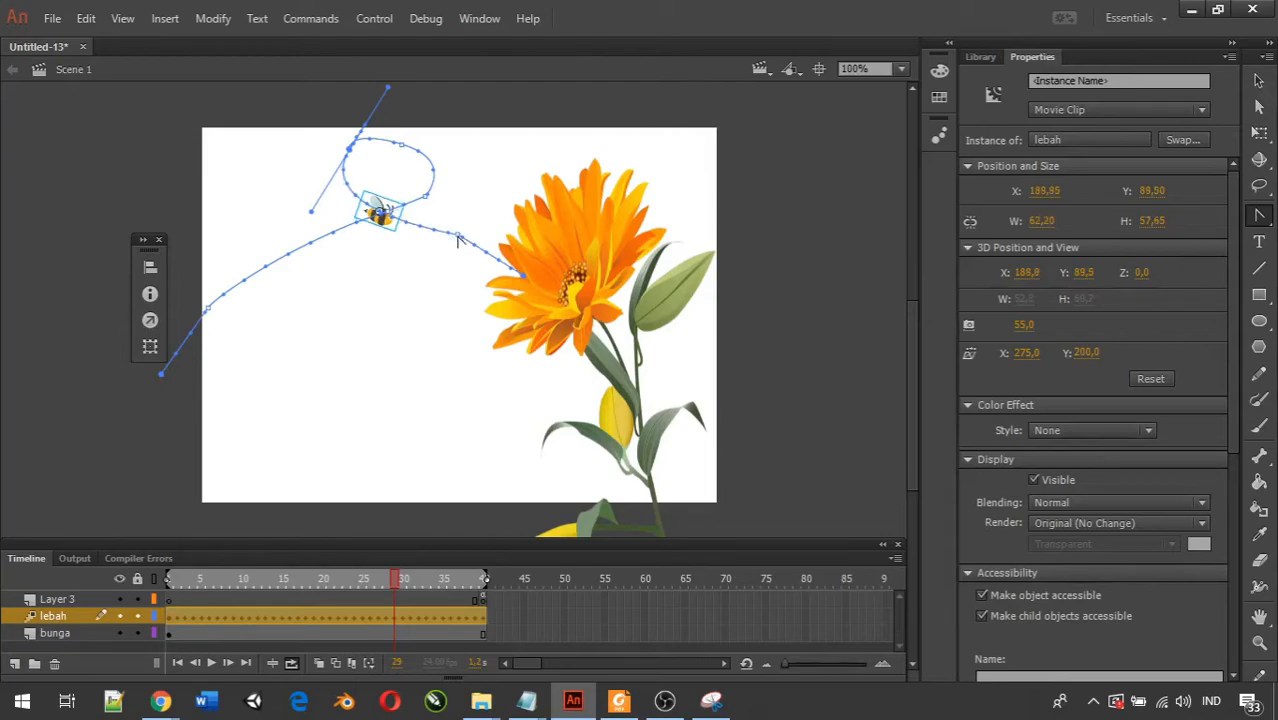
Move the anchor point before the flower slightly down with the Subselection tool, and smooth it with the Convert Anchor Point tool.
click(1260, 110)
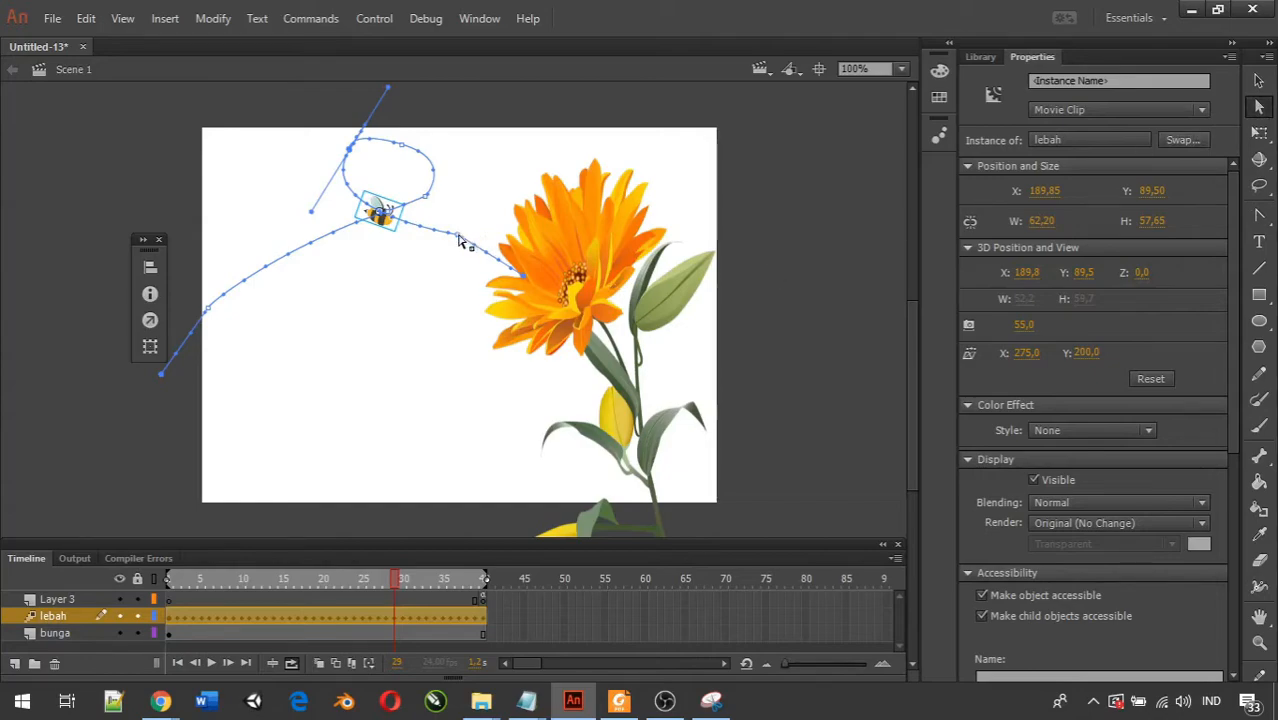
drag(460, 240, 471, 212)
drag(446, 272, 452, 254)
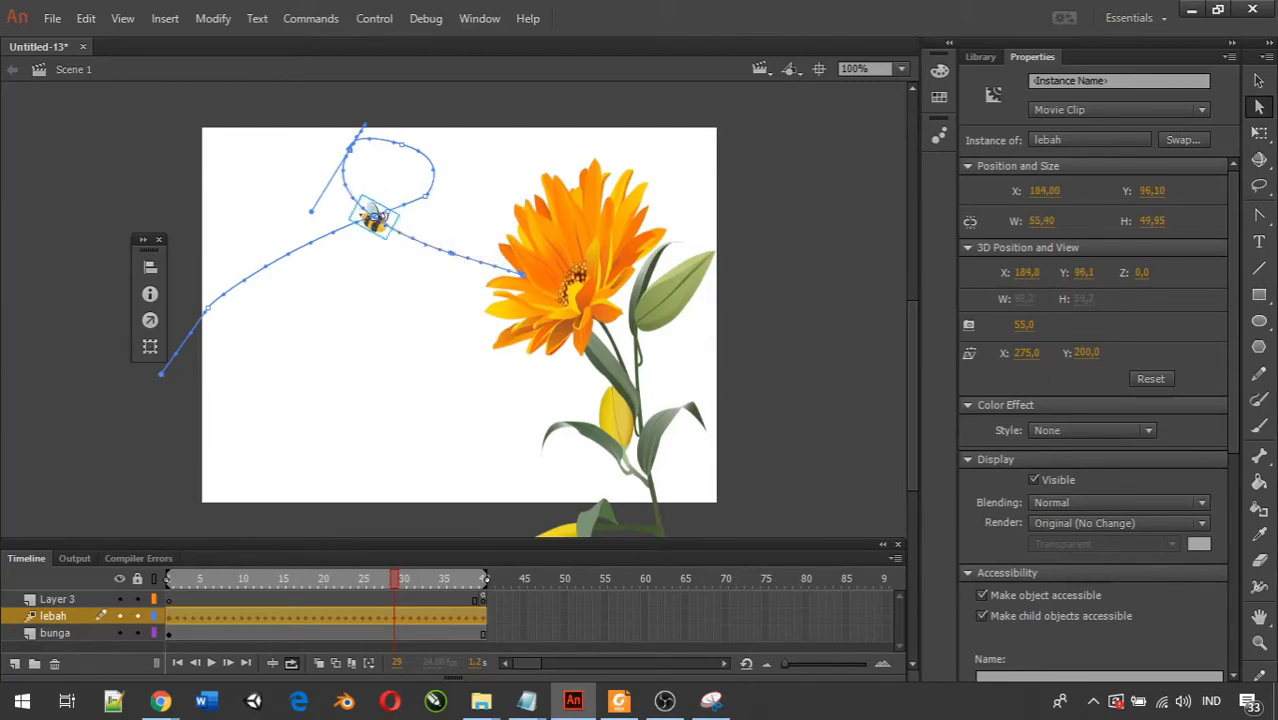
click(1263, 217)
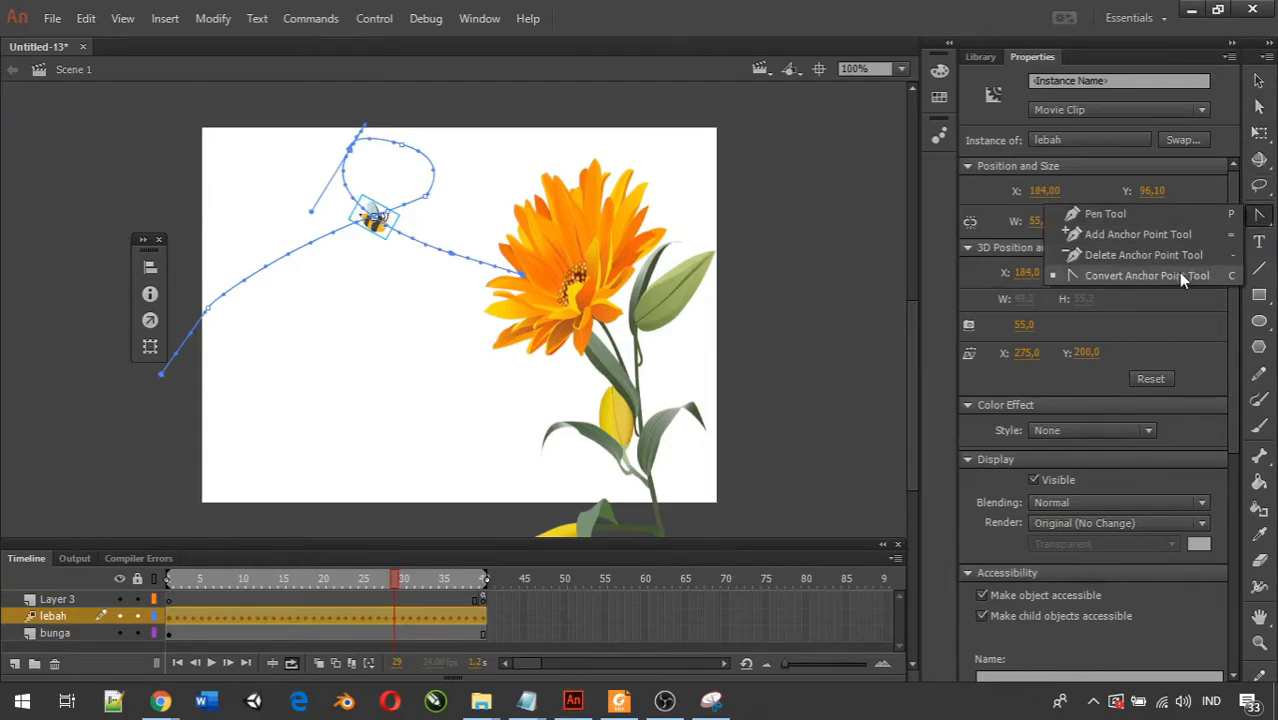
click(1182, 276)
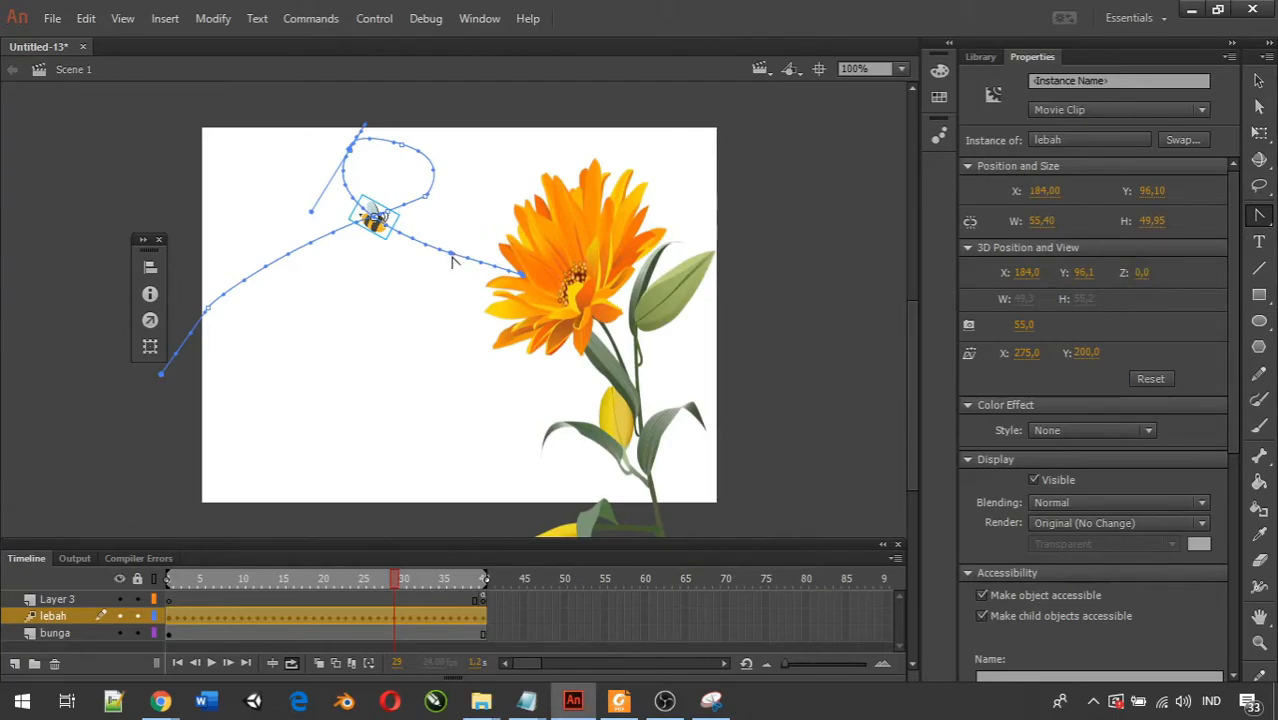
drag(452, 258, 502, 265)
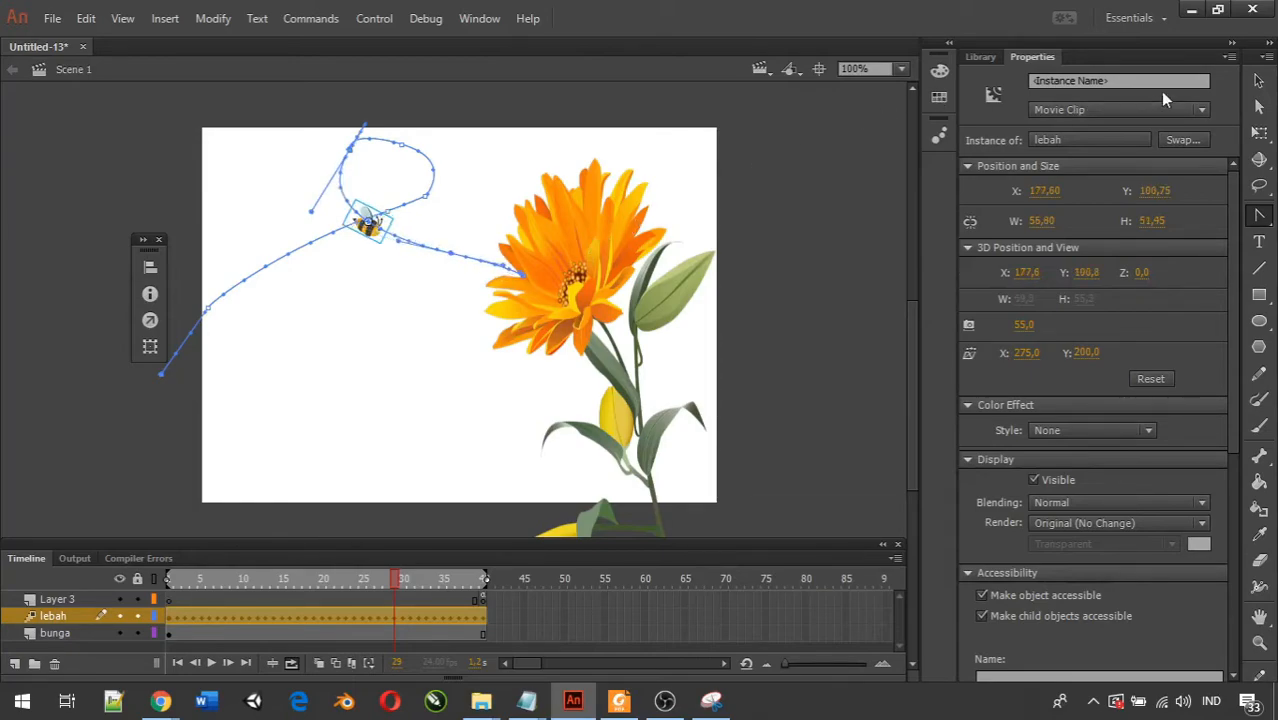
Pull the loop's upper-left anchor point out to the upper right beyond the stage, and delete that outlying point.
click(1259, 80)
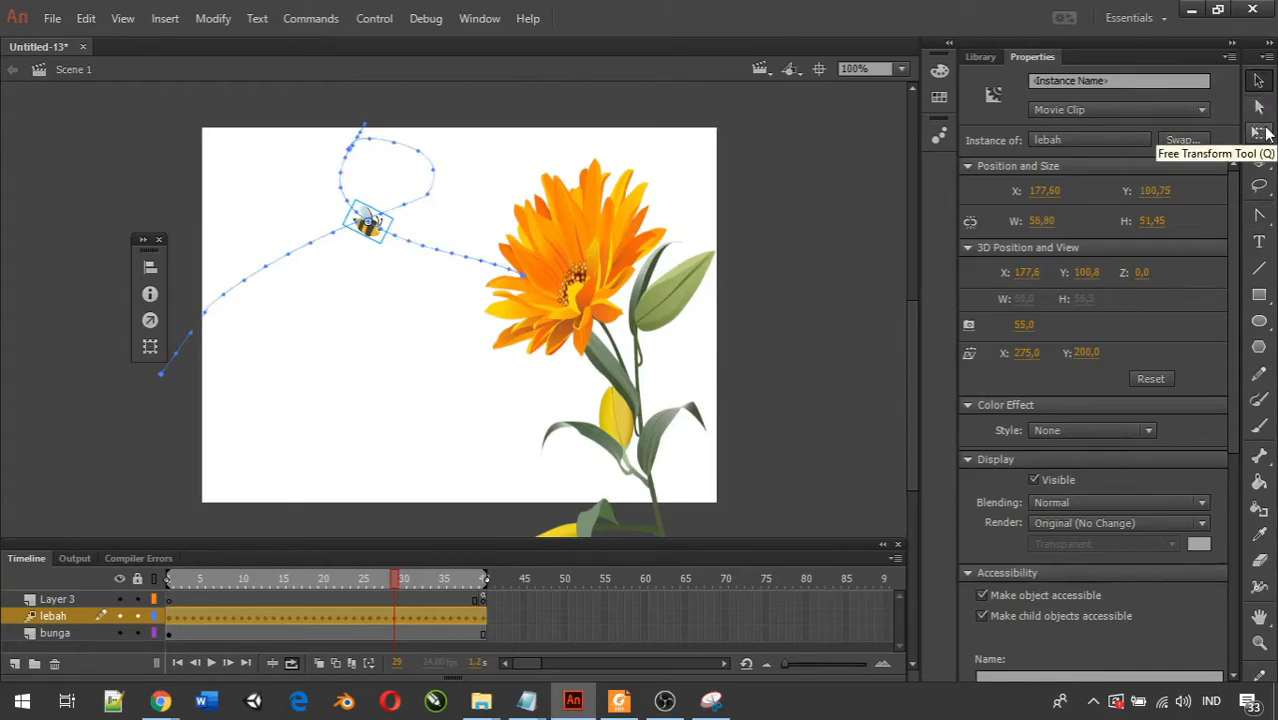
click(1260, 110)
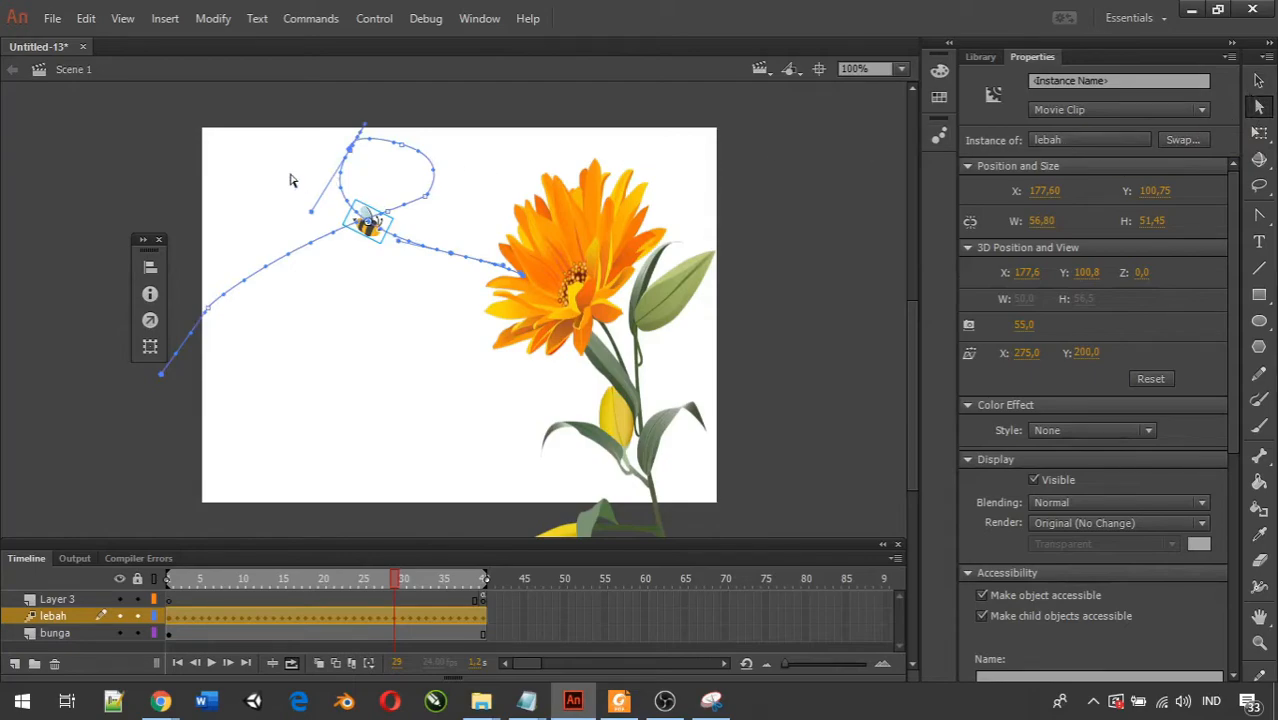
drag(350, 157, 504, 110)
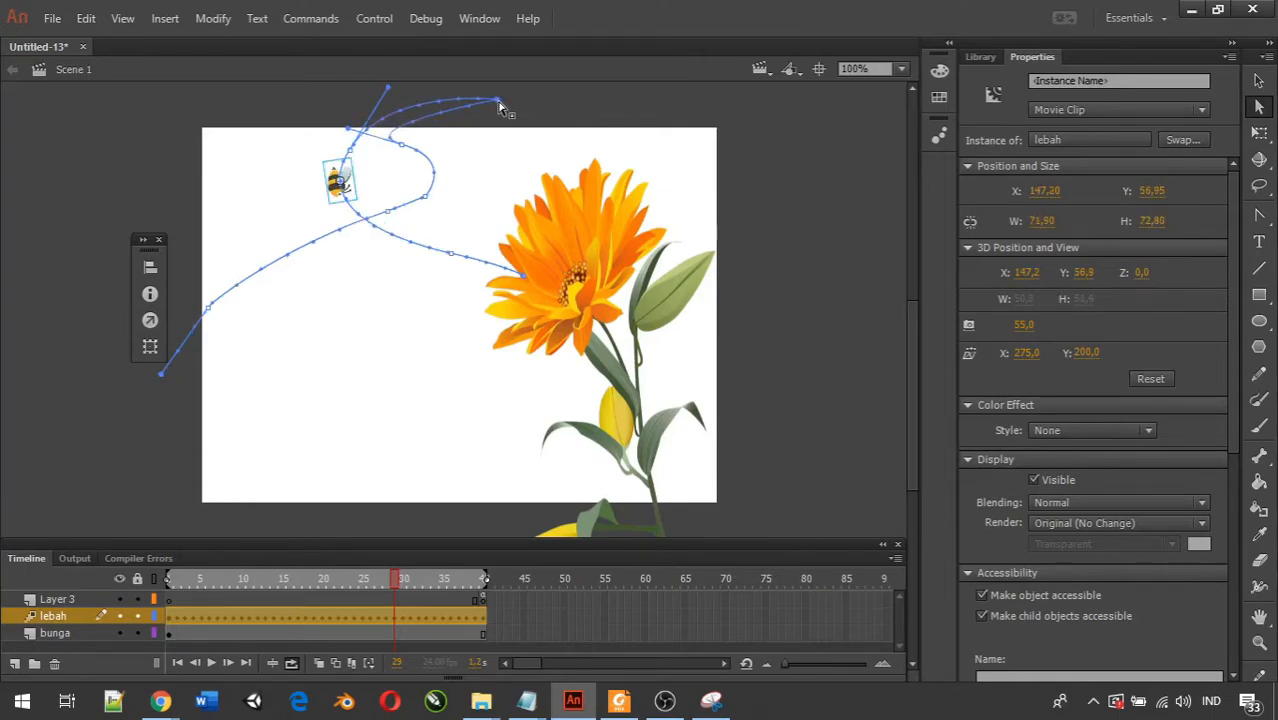
click(1259, 214)
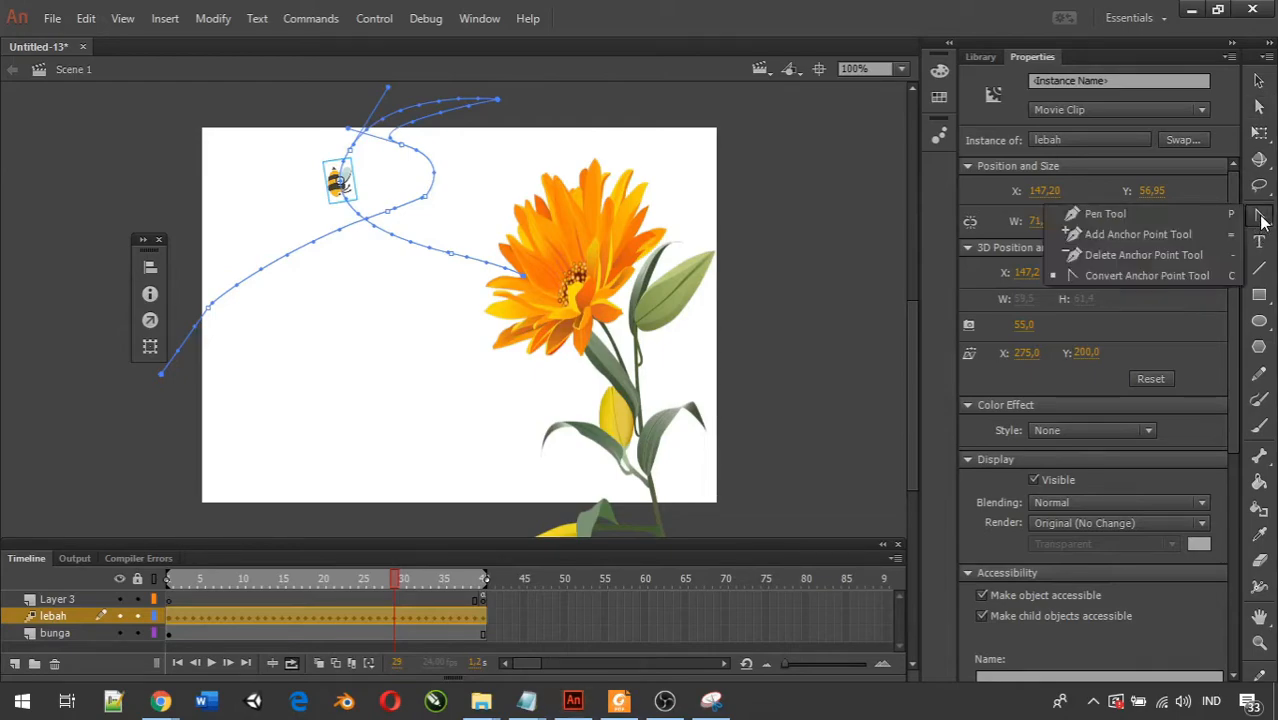
click(1143, 255)
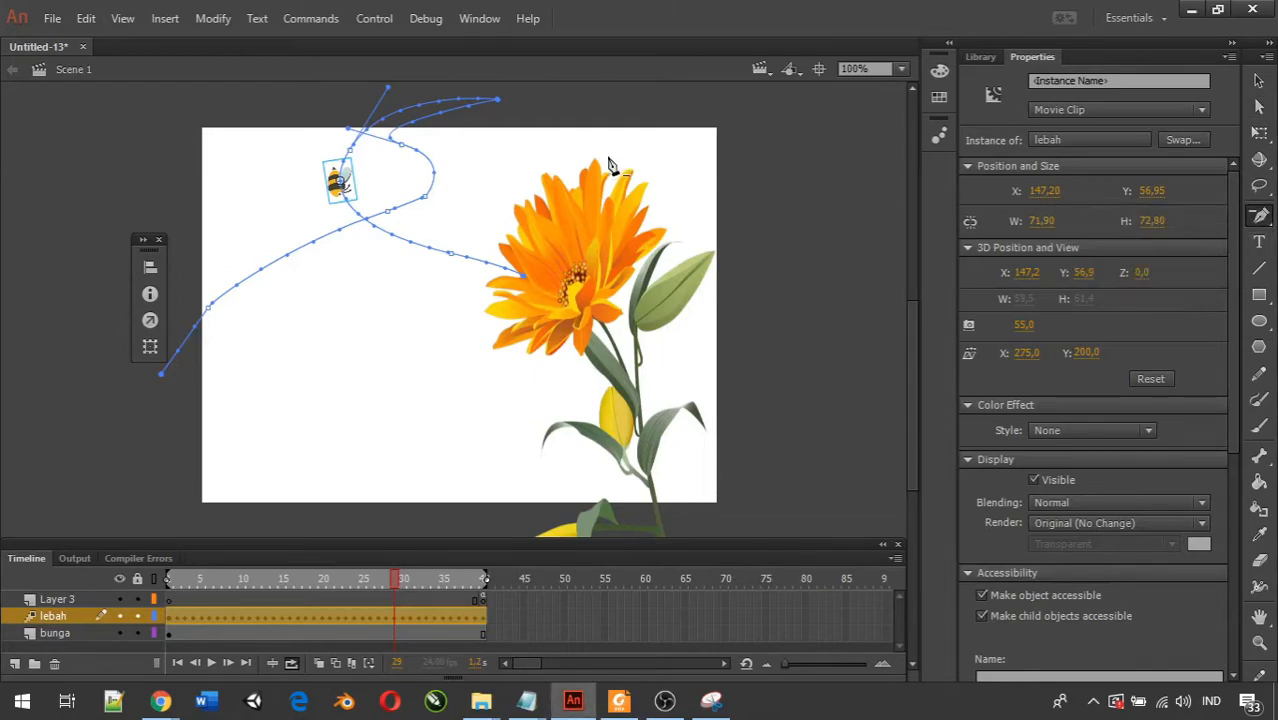
click(498, 102)
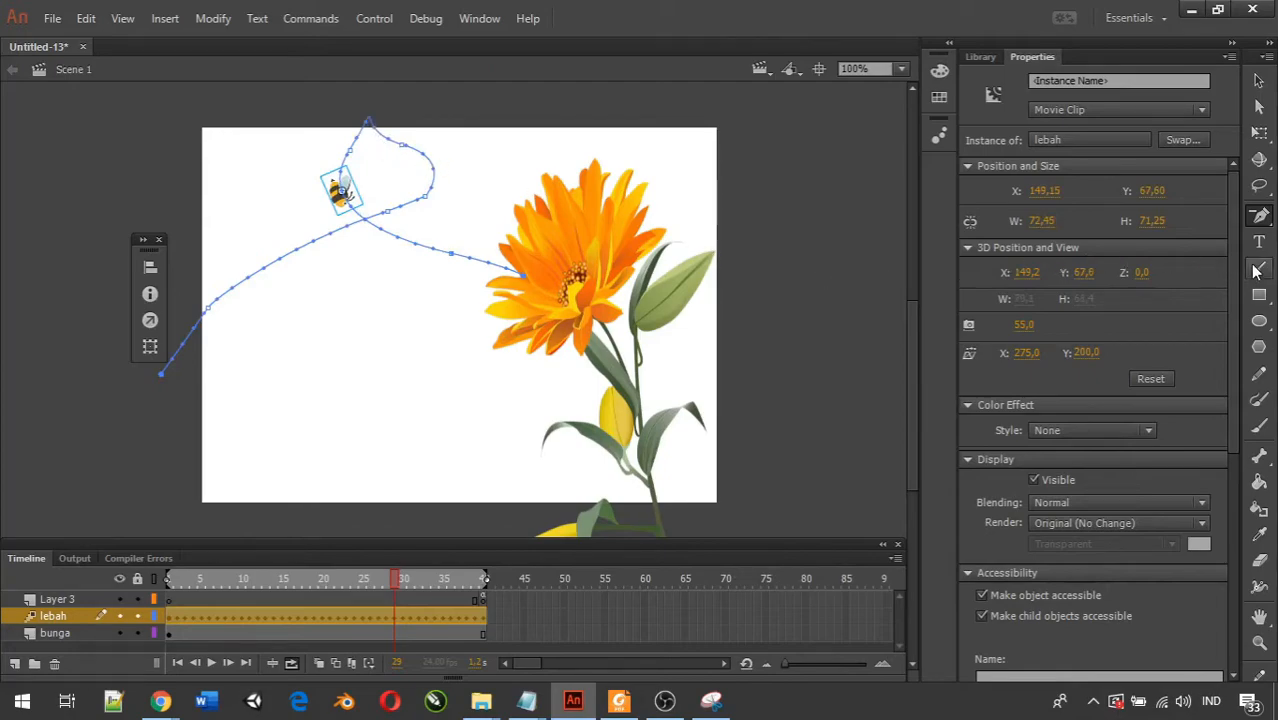
Round the top of the loop by moving its peak anchor point down inside the stage and adjusting the curve with the Subselection tool.
click(1259, 216)
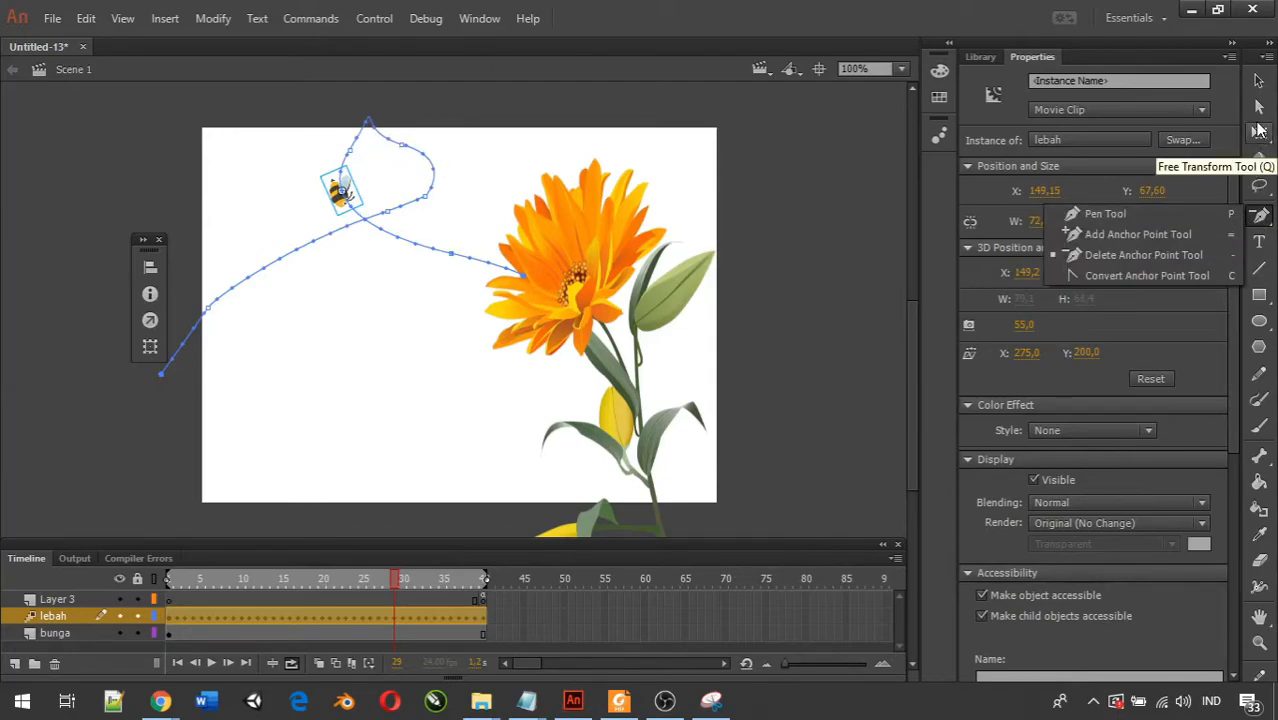
click(1259, 107)
click(367, 122)
drag(388, 88, 366, 143)
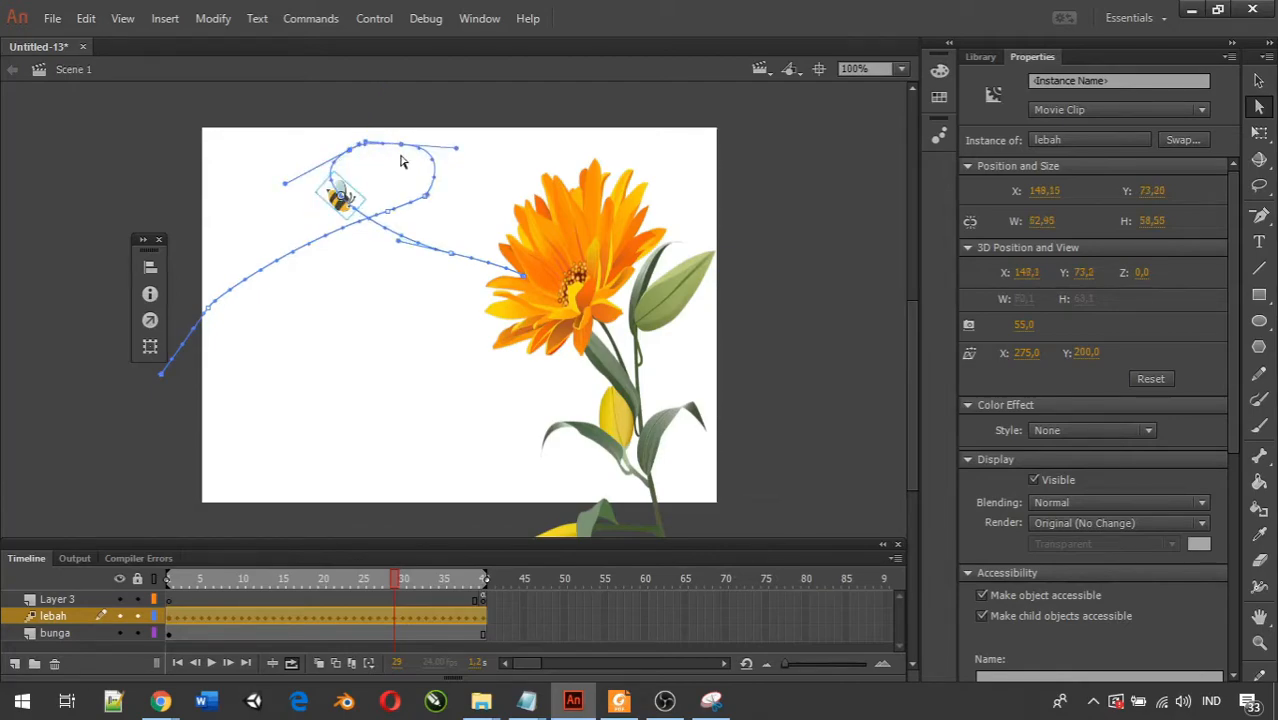
Move the anchor point at the loop's lower right down-left onto the incoming path, and adjust the right-side curve handle to round the loop.
drag(426, 197, 384, 250)
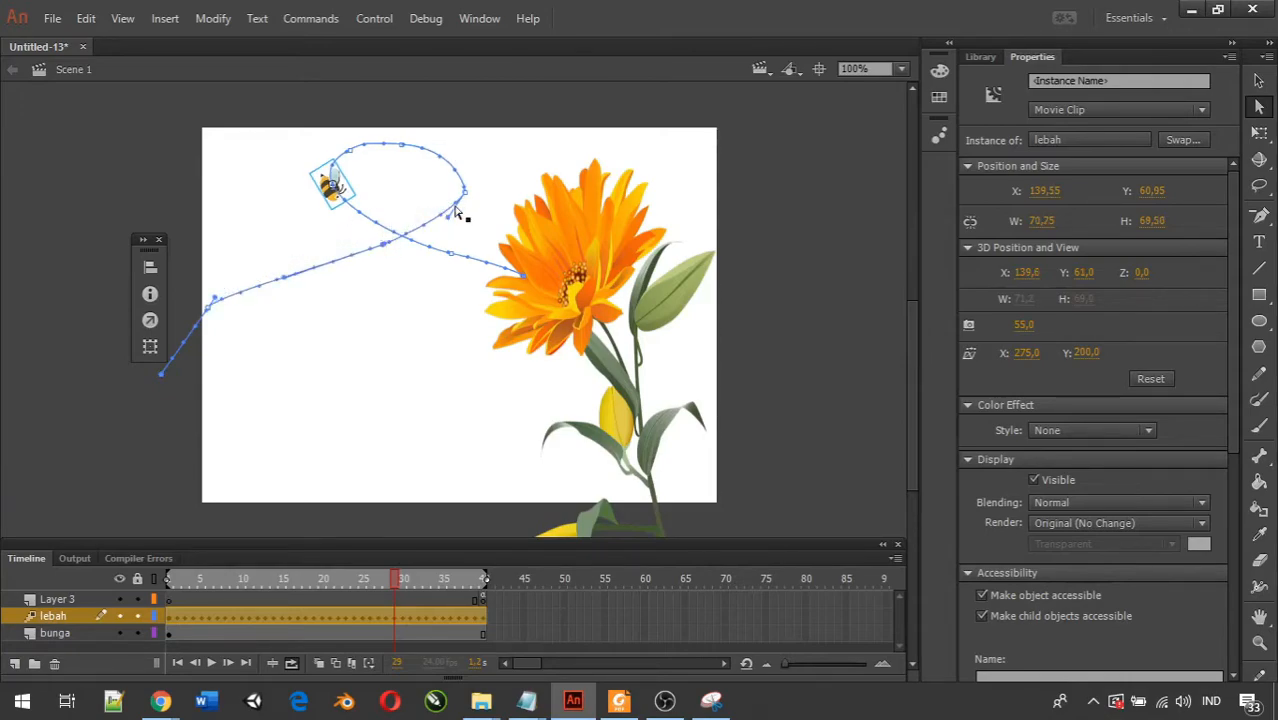
drag(451, 224, 460, 220)
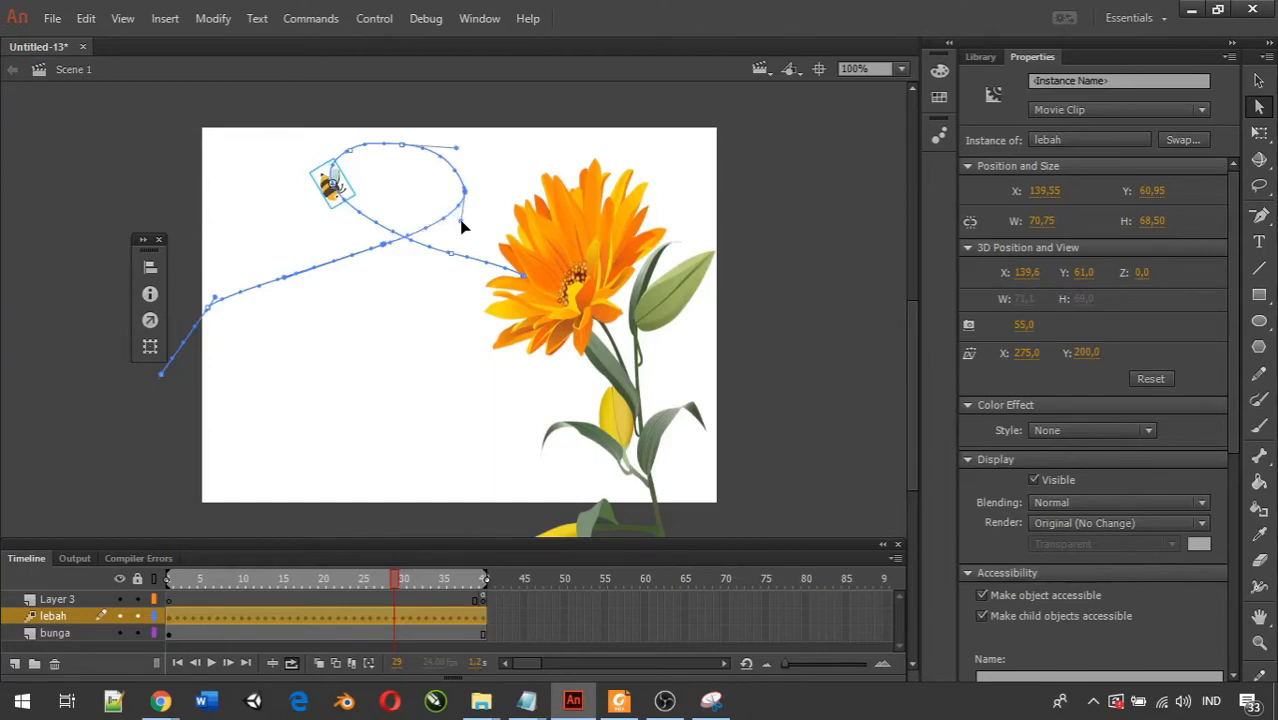
click(492, 172)
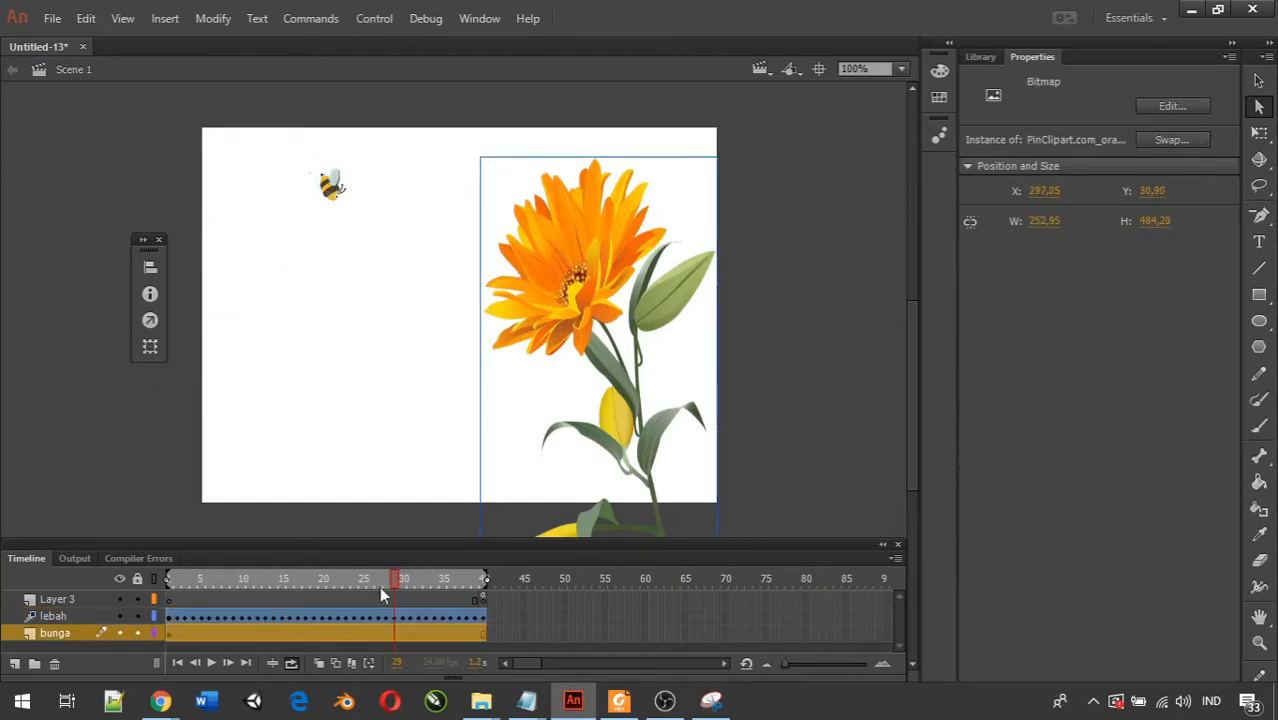
Test the movie to check the bee's flight along the reshaped path, and close the preview.
key(ctrl+Return)
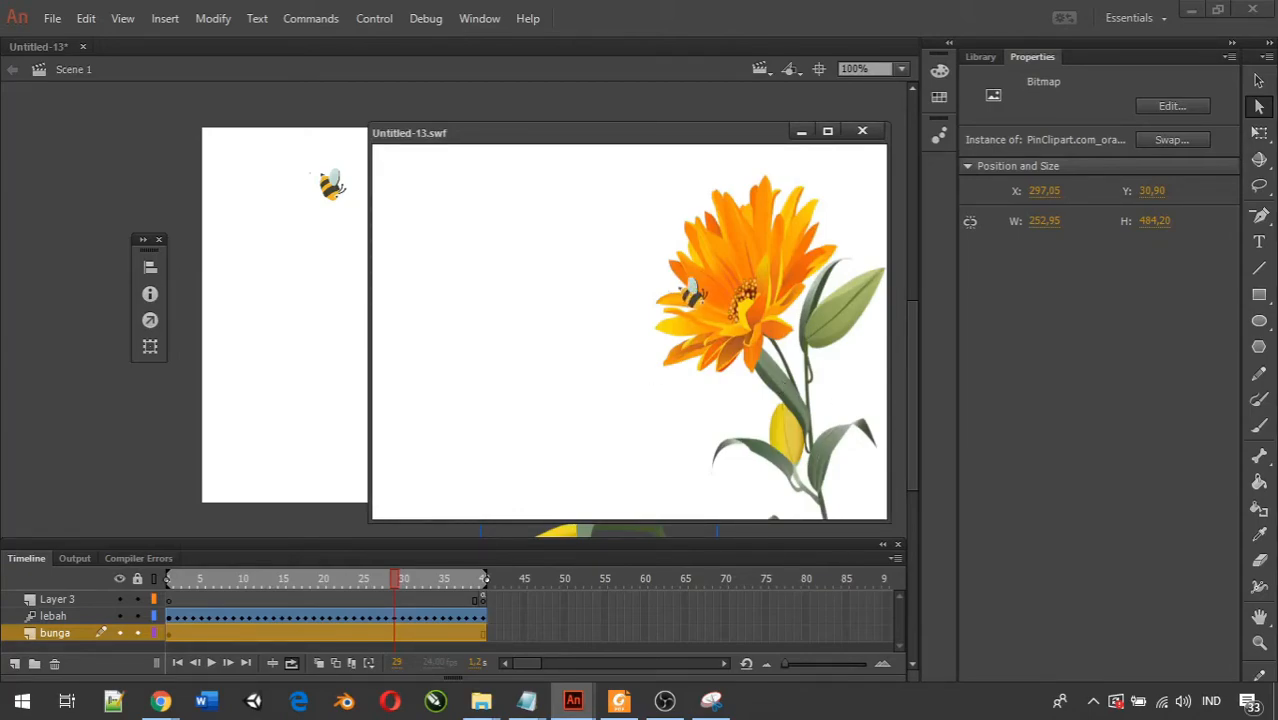
click(665, 701)
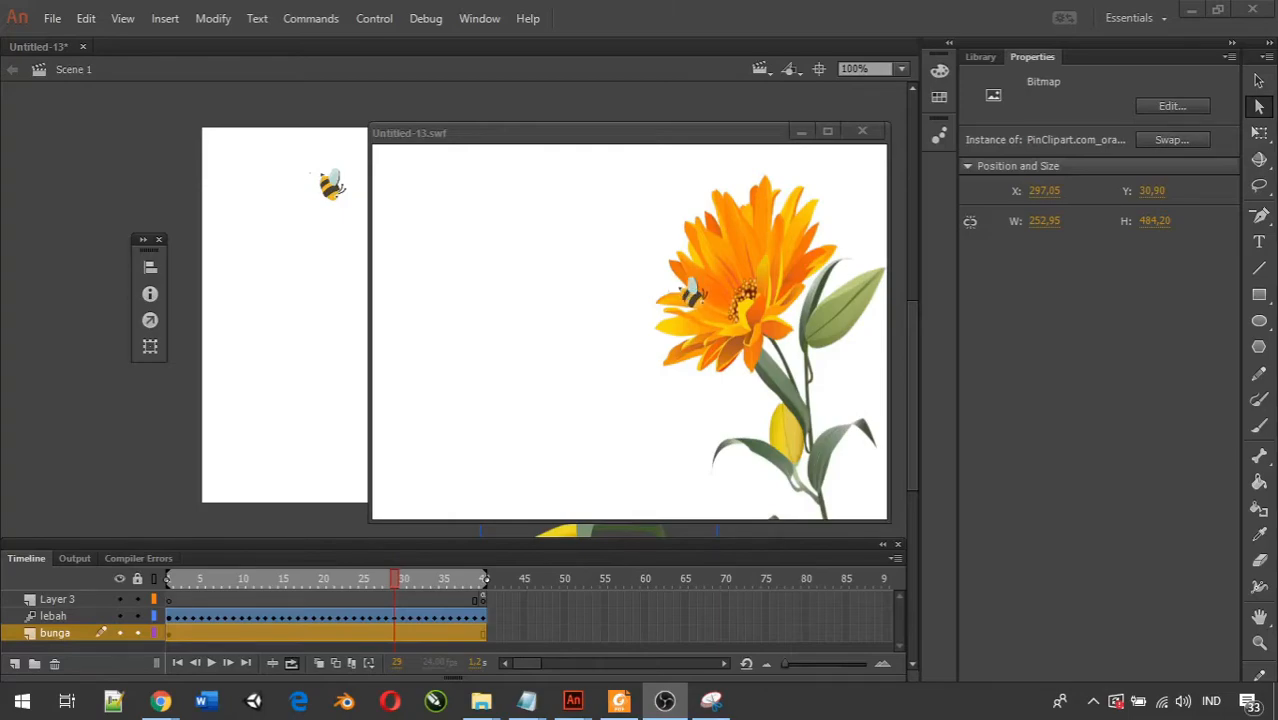
click(861, 134)
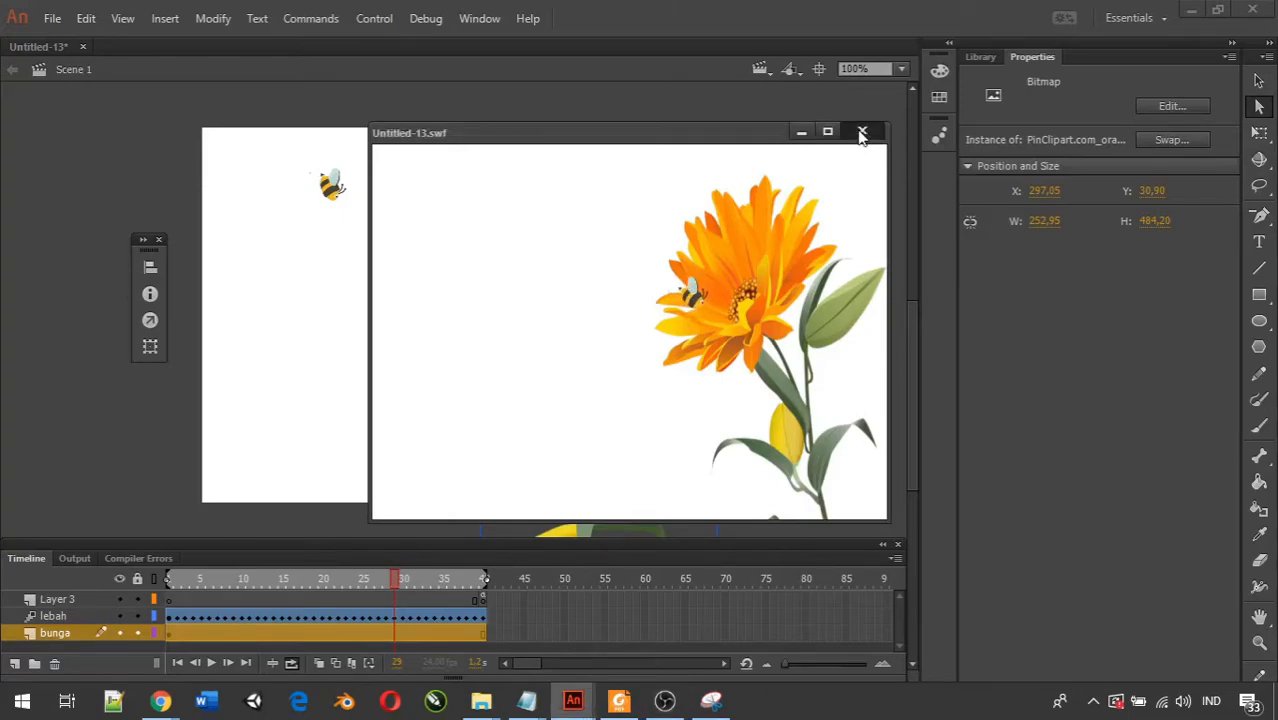
click(861, 134)
click(780, 313)
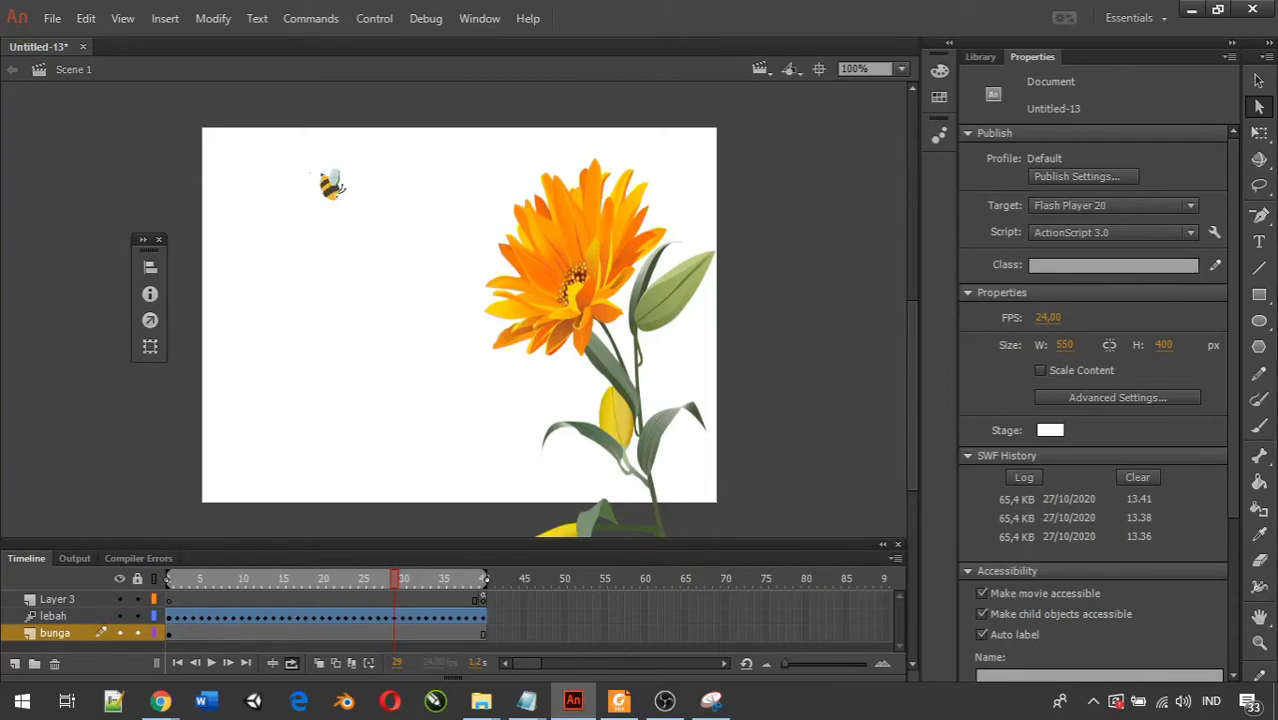
key(alt+Tab)
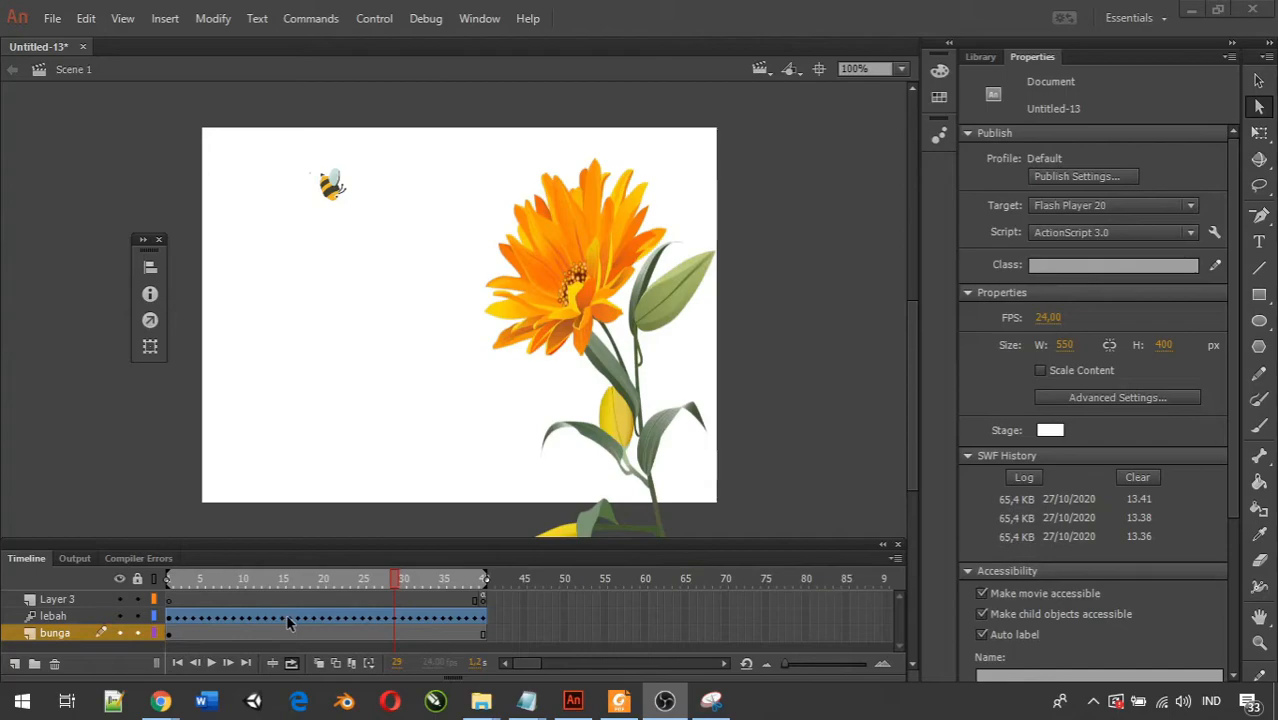
Try to resize the bee at frame 30 with the Free Transform tool, and undo the distortion.
right_click(405, 622)
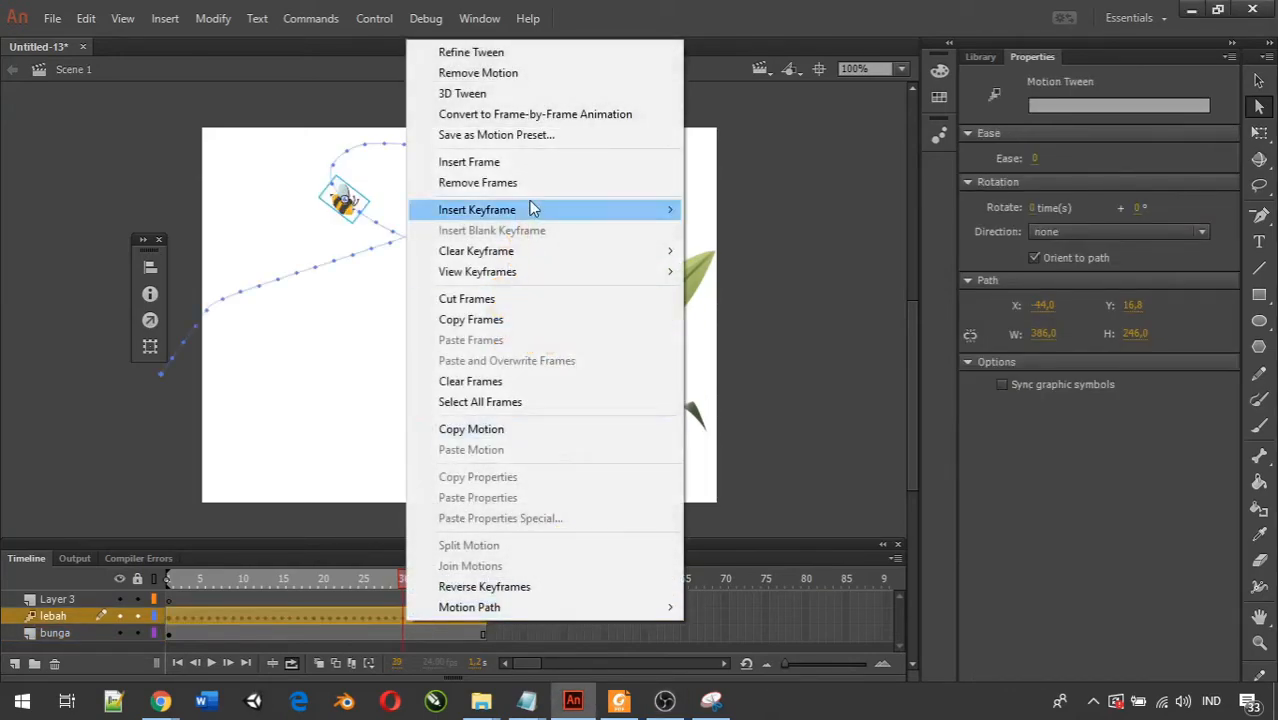
mouse_move(556, 208)
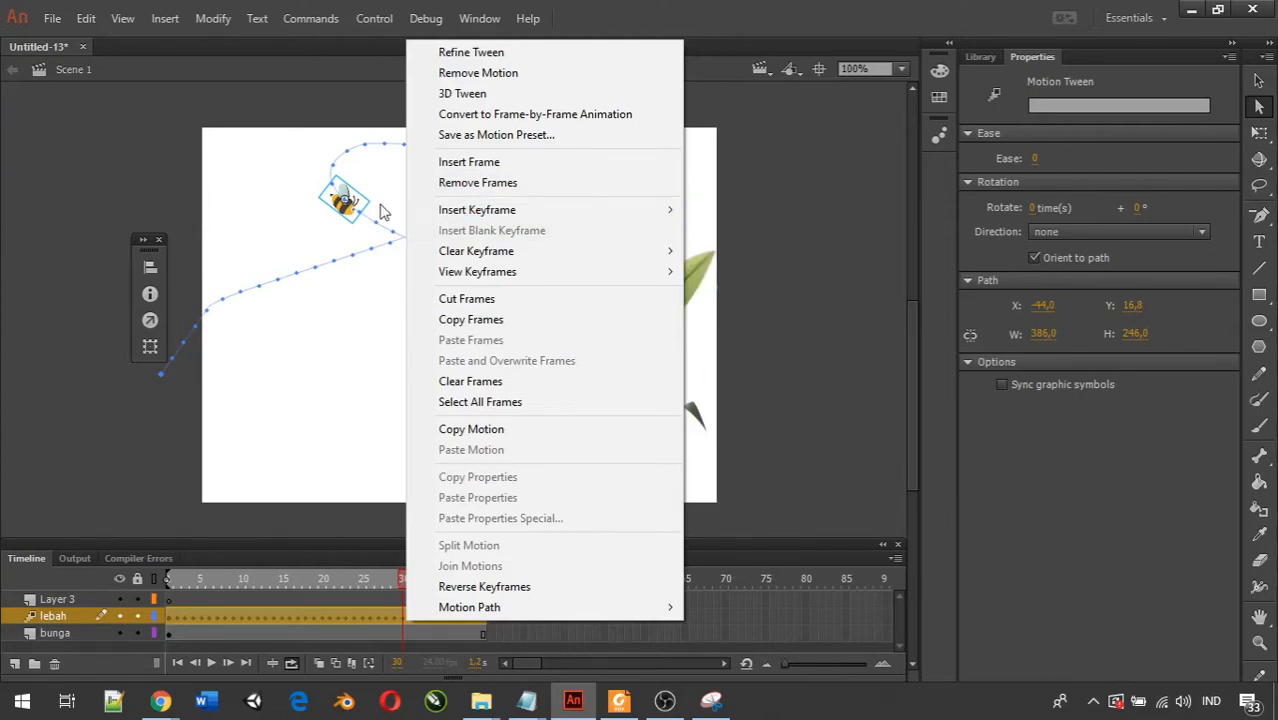
click(1260, 138)
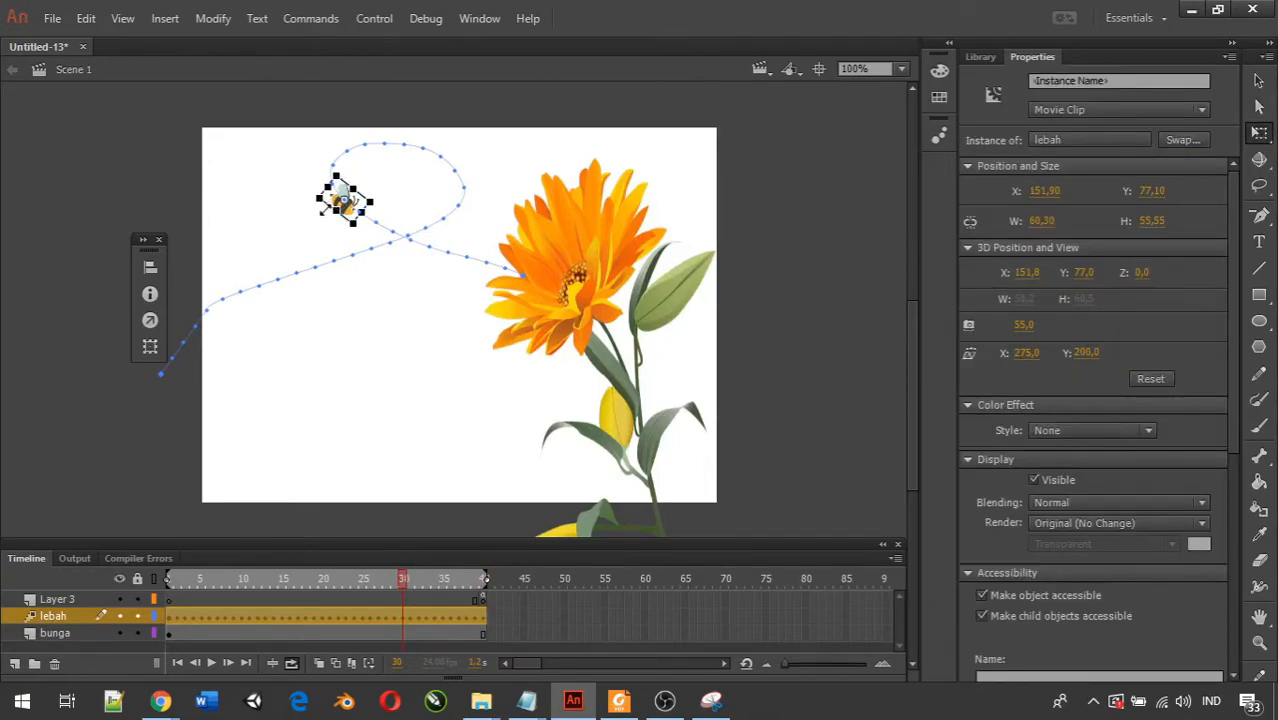
drag(331, 204, 309, 185)
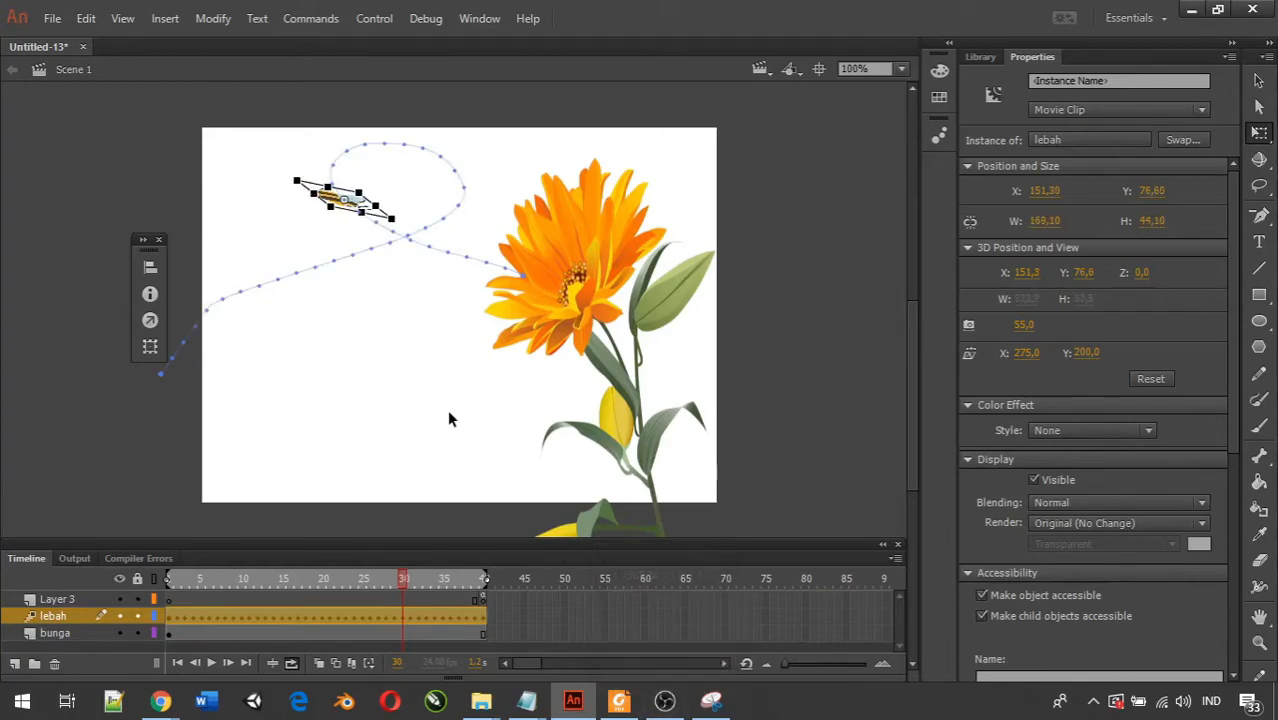
key(ctrl+z)
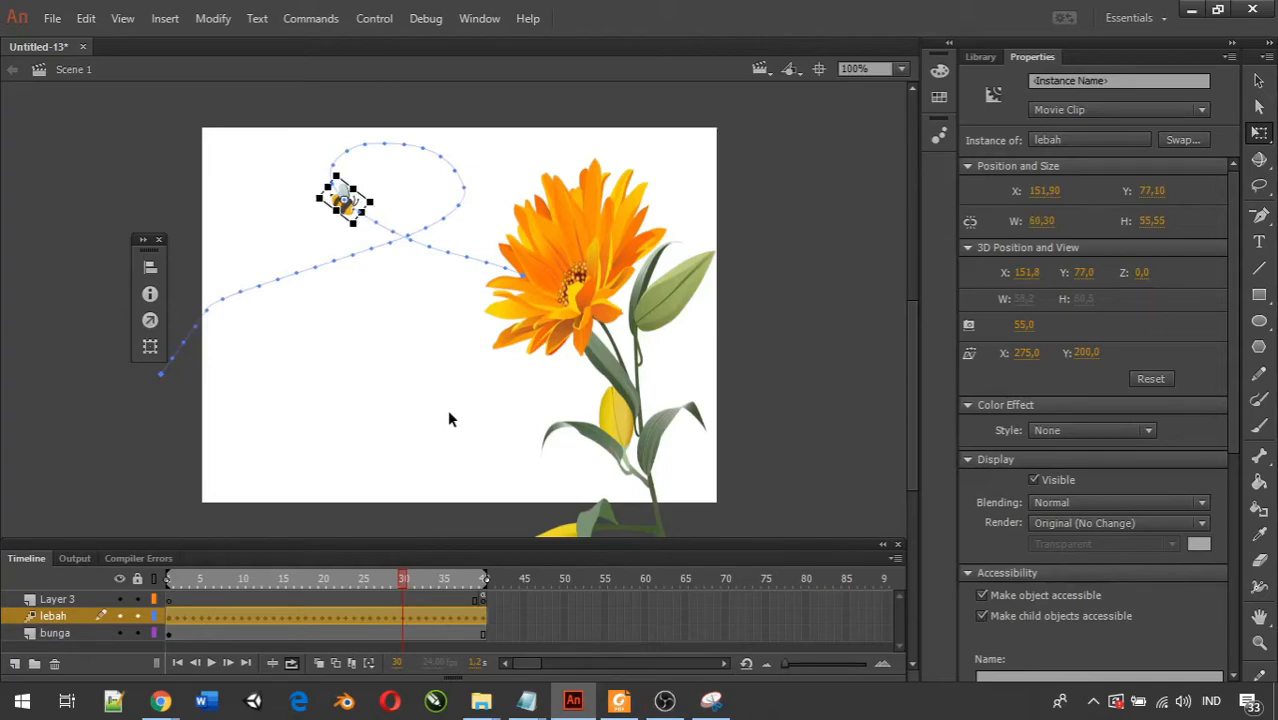
click(665, 701)
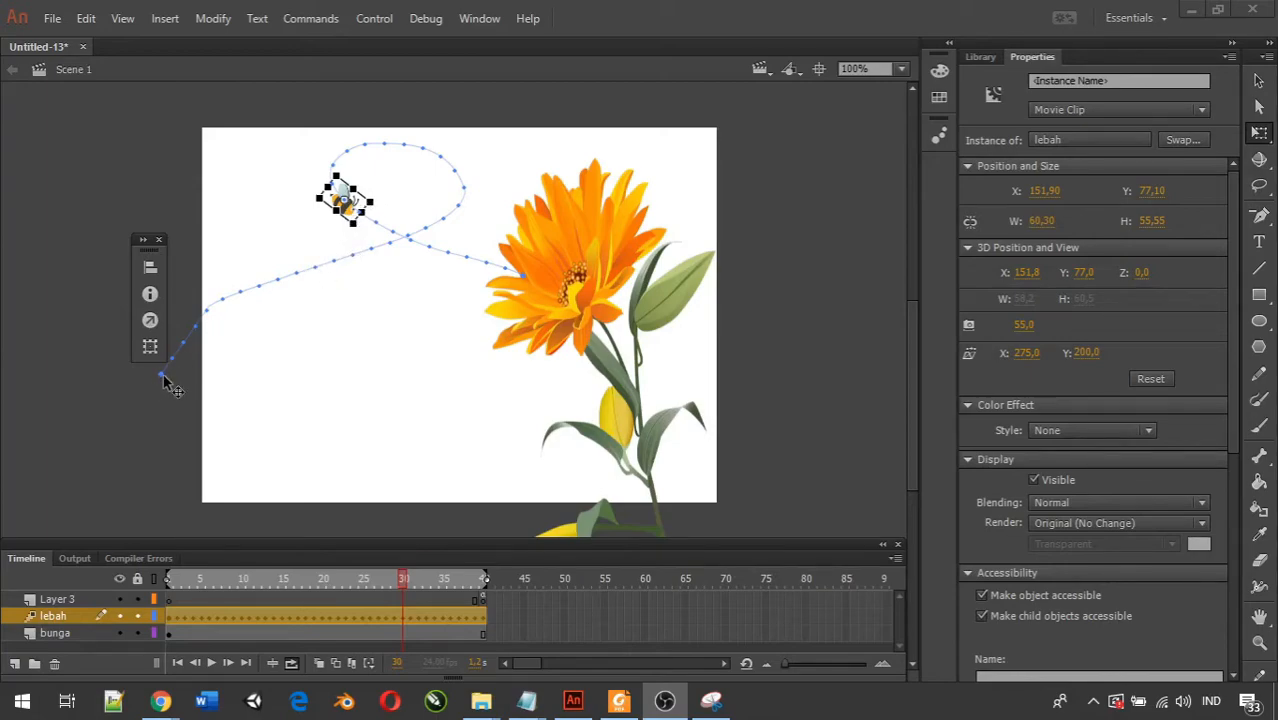
Enlarge the bee at frame 1 with the Free Transform tool to about 100 by 112 px.
click(168, 579)
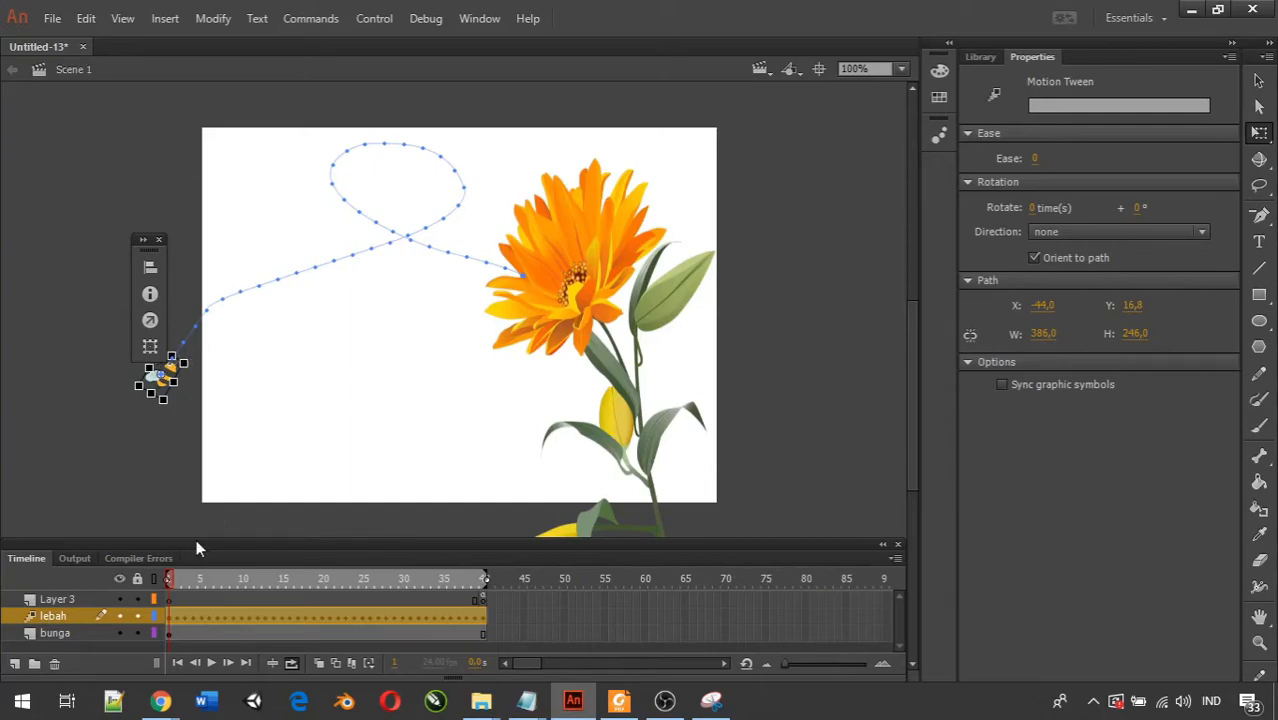
drag(185, 363, 225, 363)
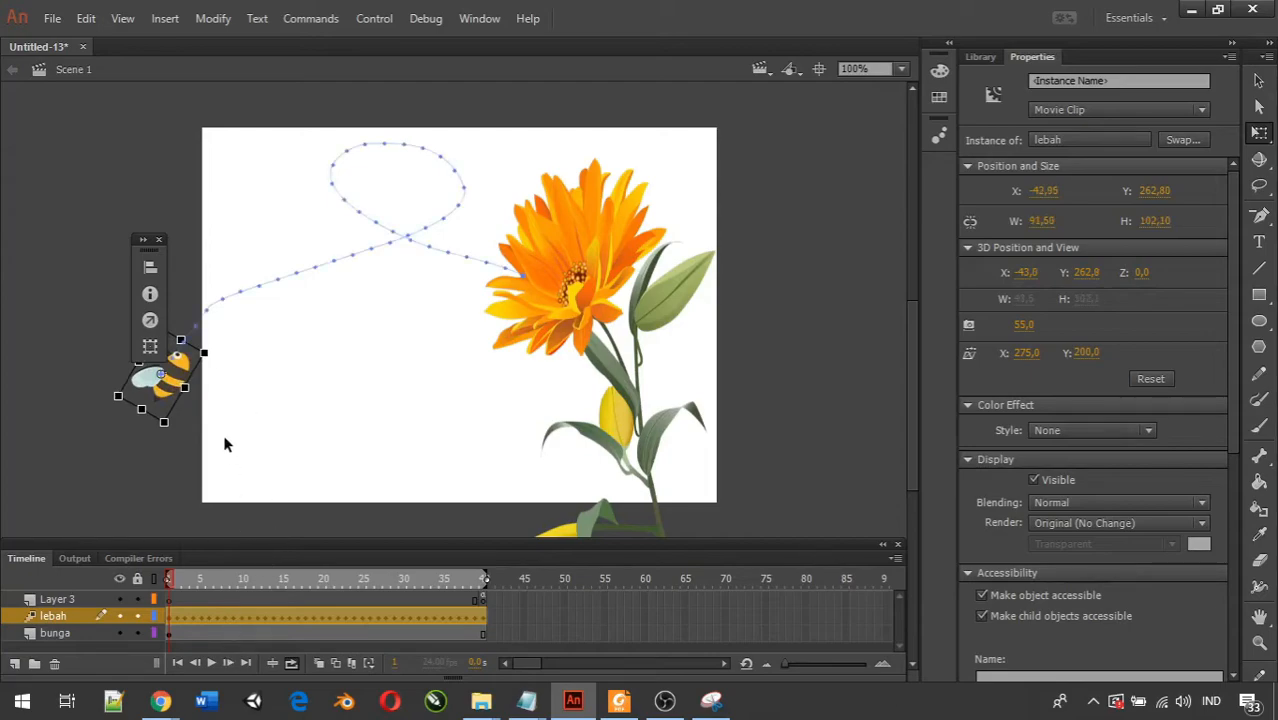
drag(206, 350, 208, 352)
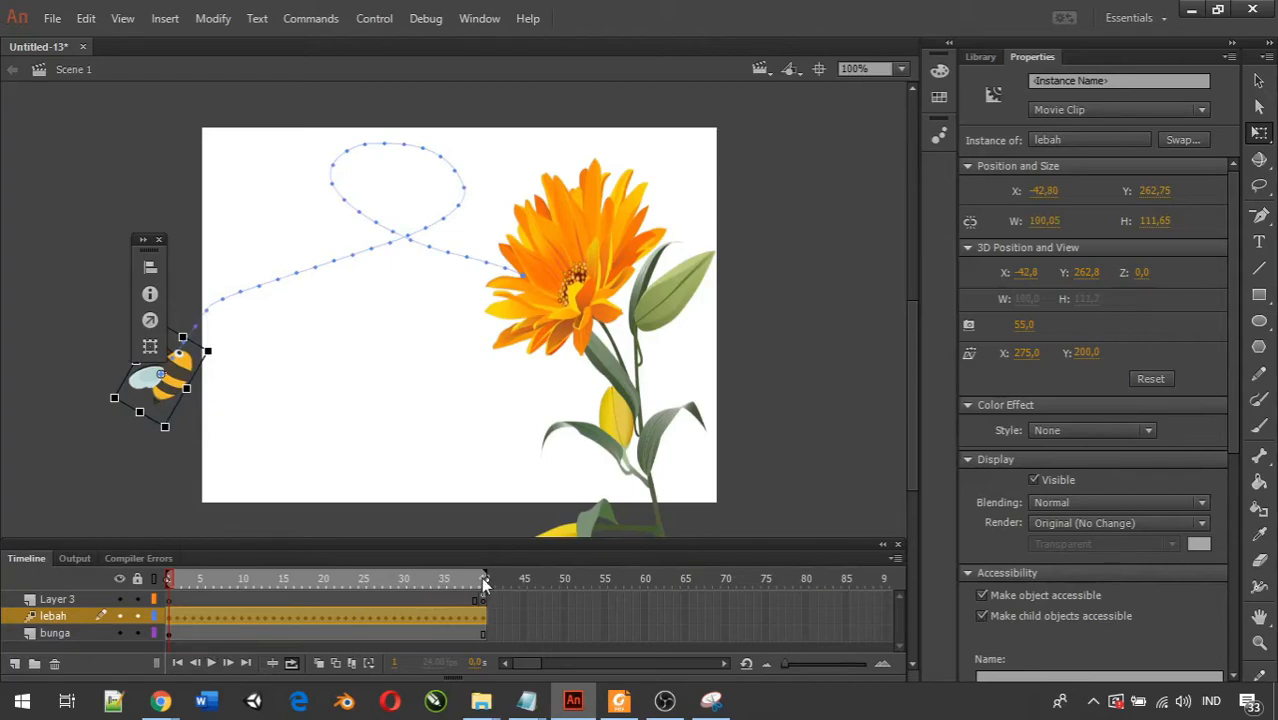
Play the timeline and scrub through the first frames to check the enlarged bee along the path.
click(212, 663)
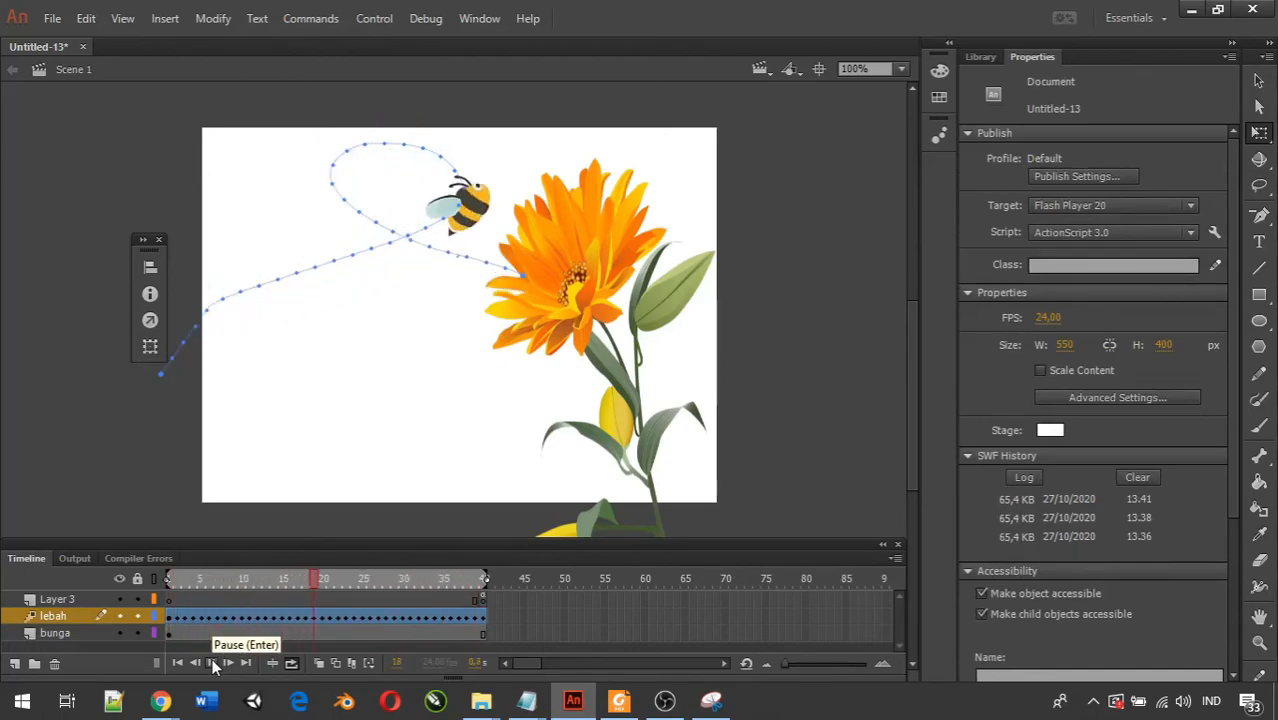
click(212, 663)
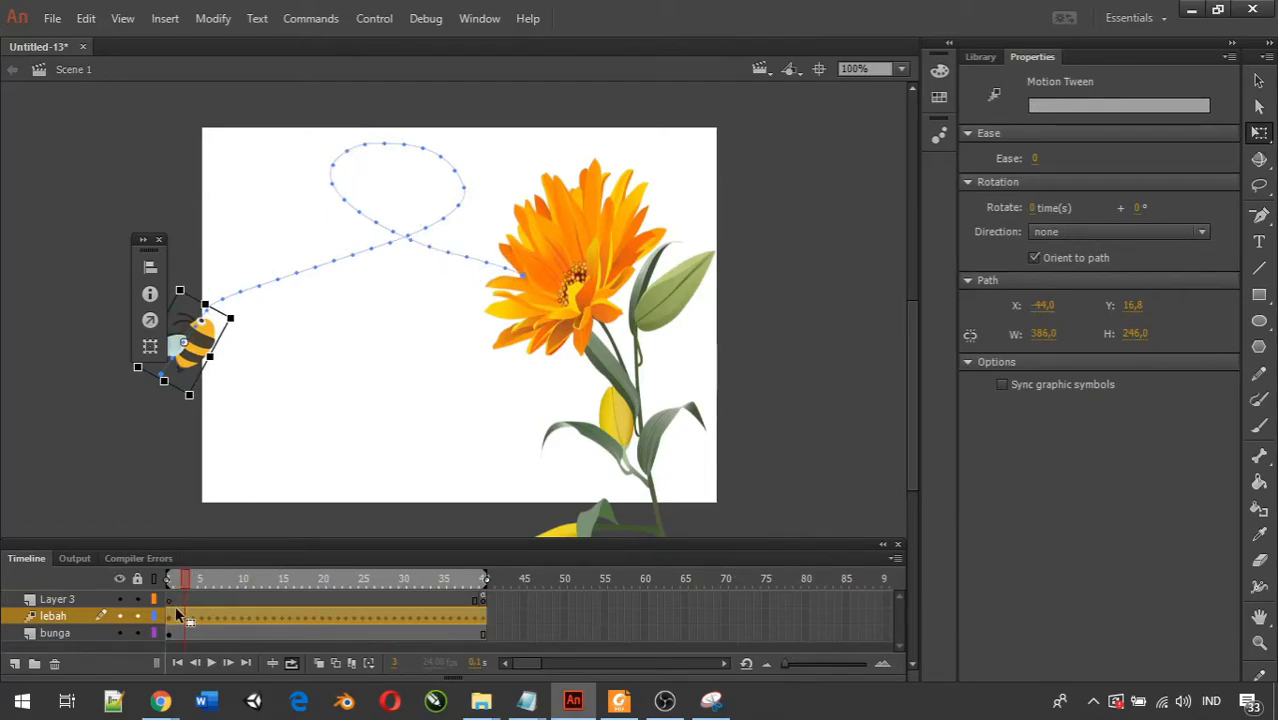
click(170, 578)
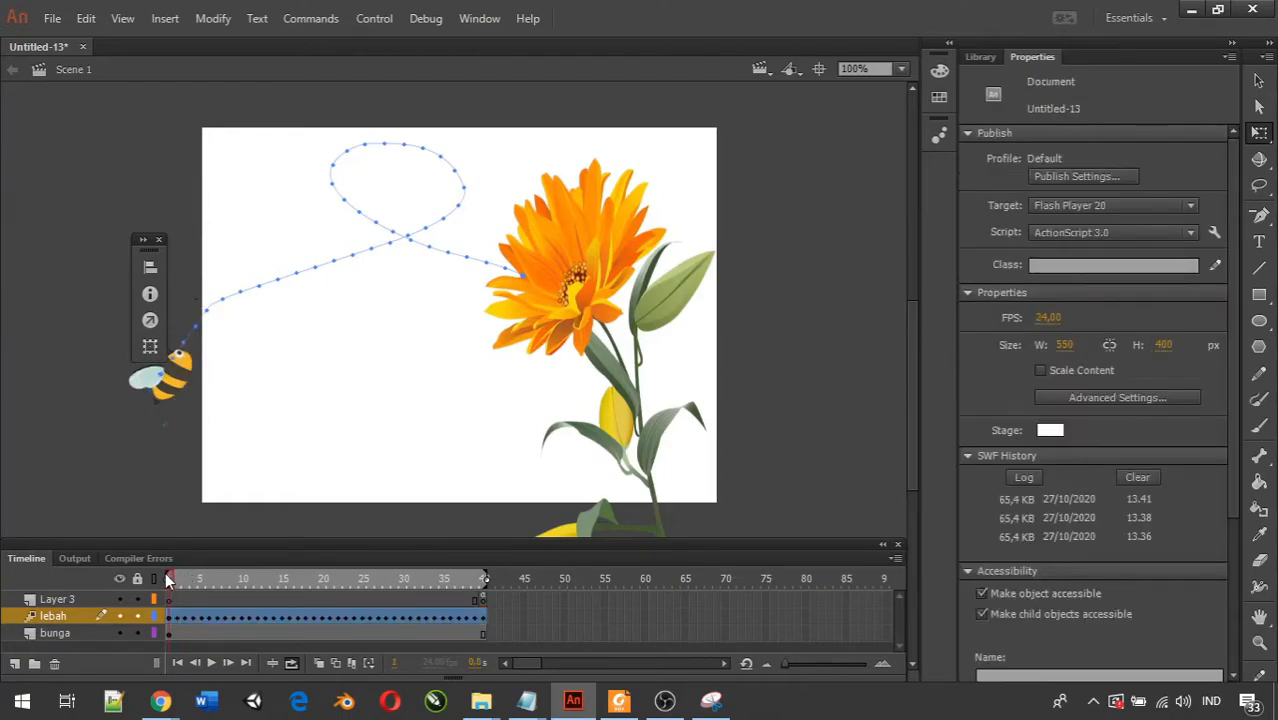
drag(170, 580, 198, 580)
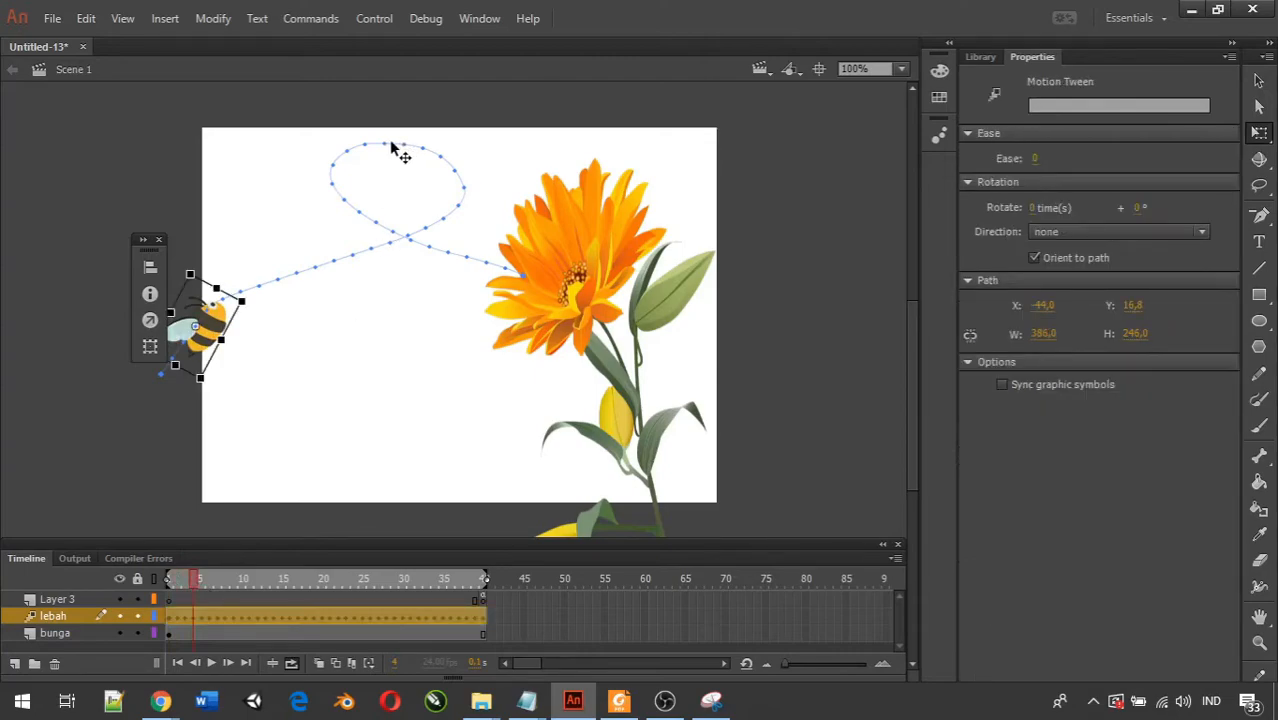
Insert a Scale keyframe on the lebah layer at frame 24 and shrink the bee there to about 43 by 42 px.
drag(218, 582, 357, 580)
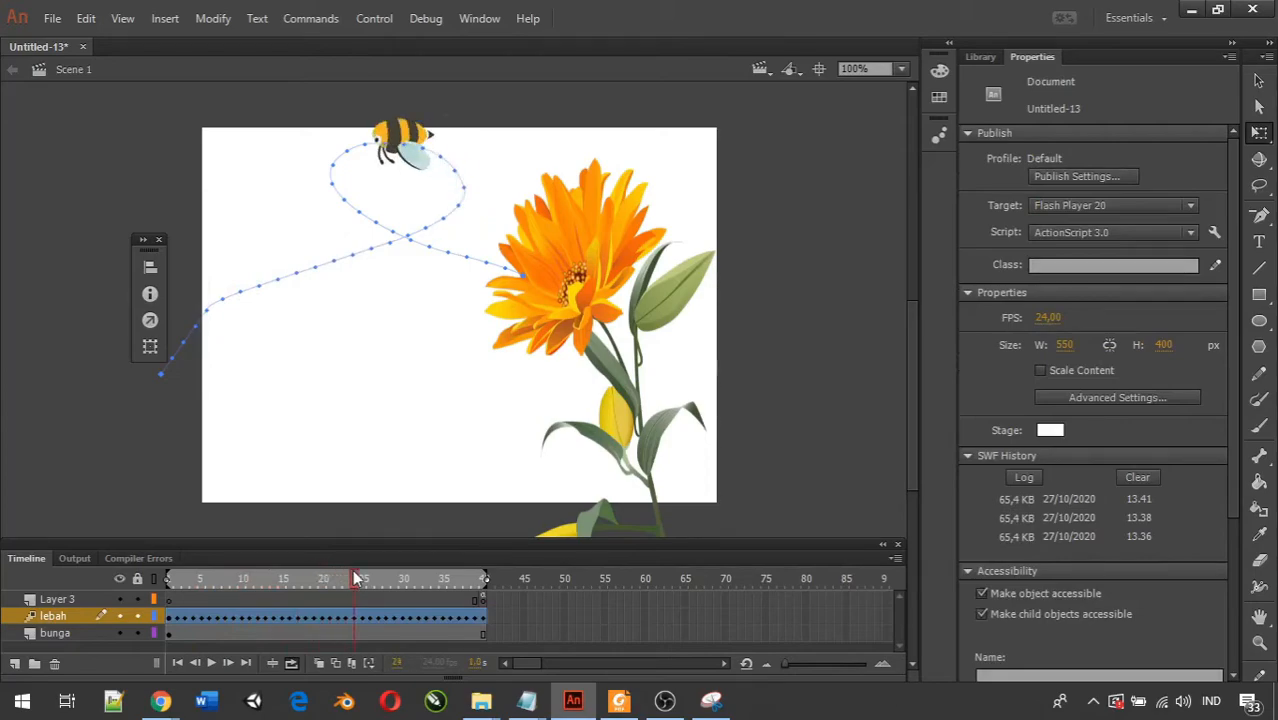
click(357, 580)
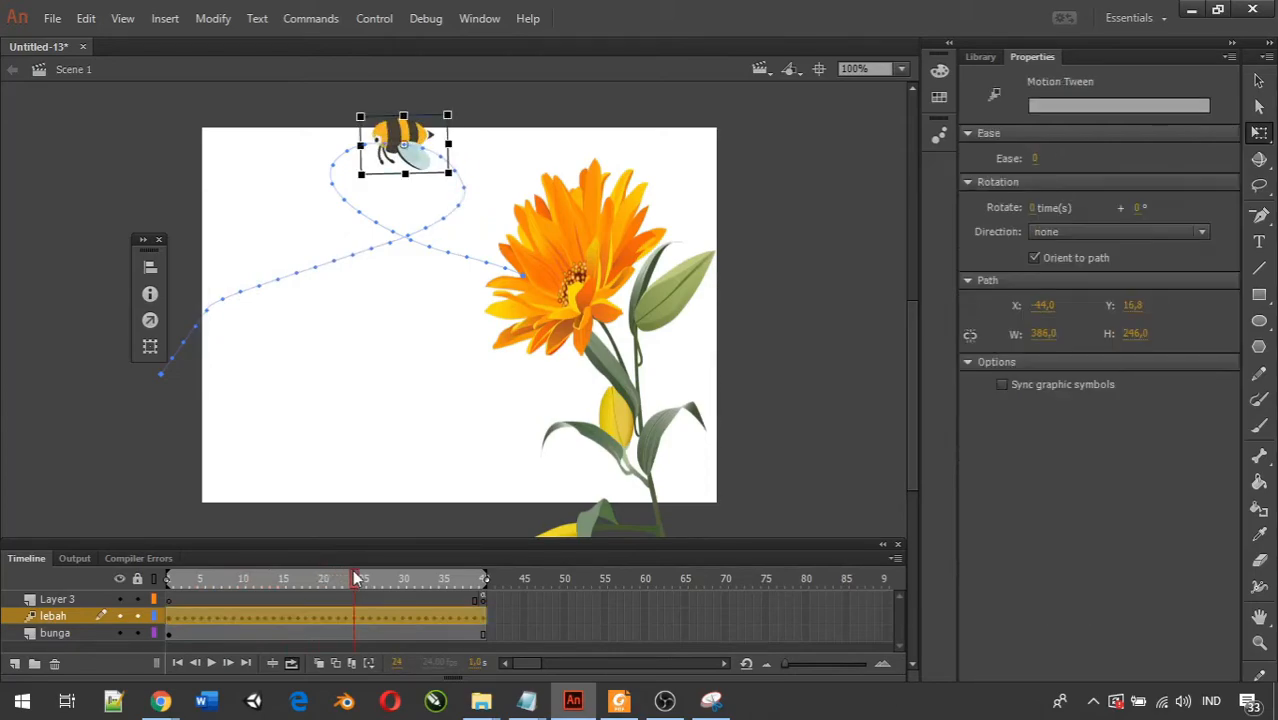
right_click(357, 621)
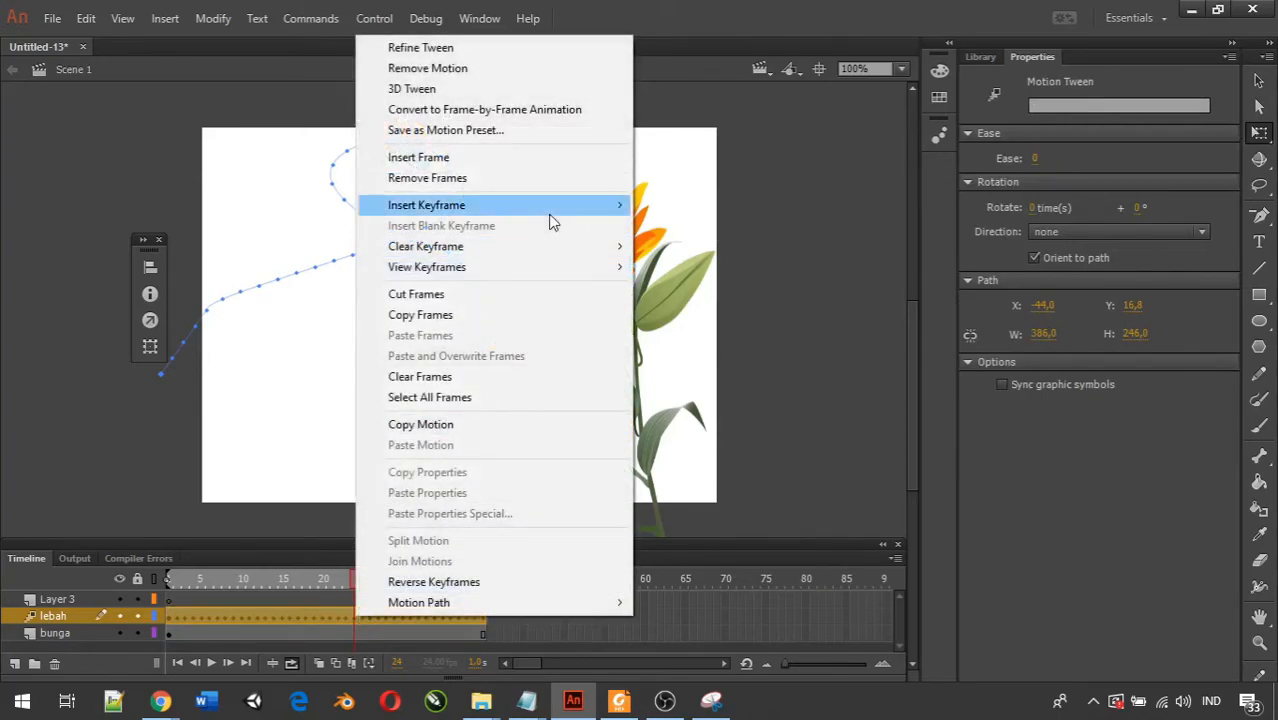
mouse_move(560, 216)
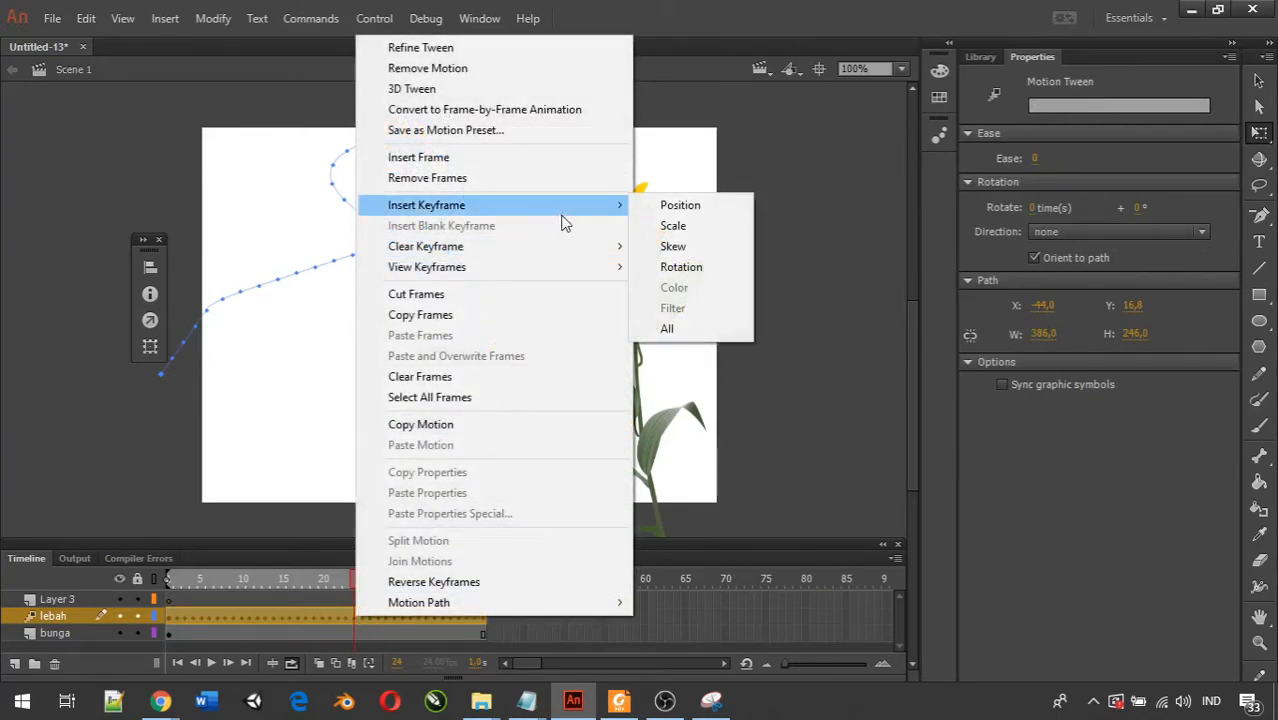
click(698, 228)
mouse_move(450, 114)
mouse_down()
mouse_move(422, 131)
mouse_move(448, 134)
mouse_up()
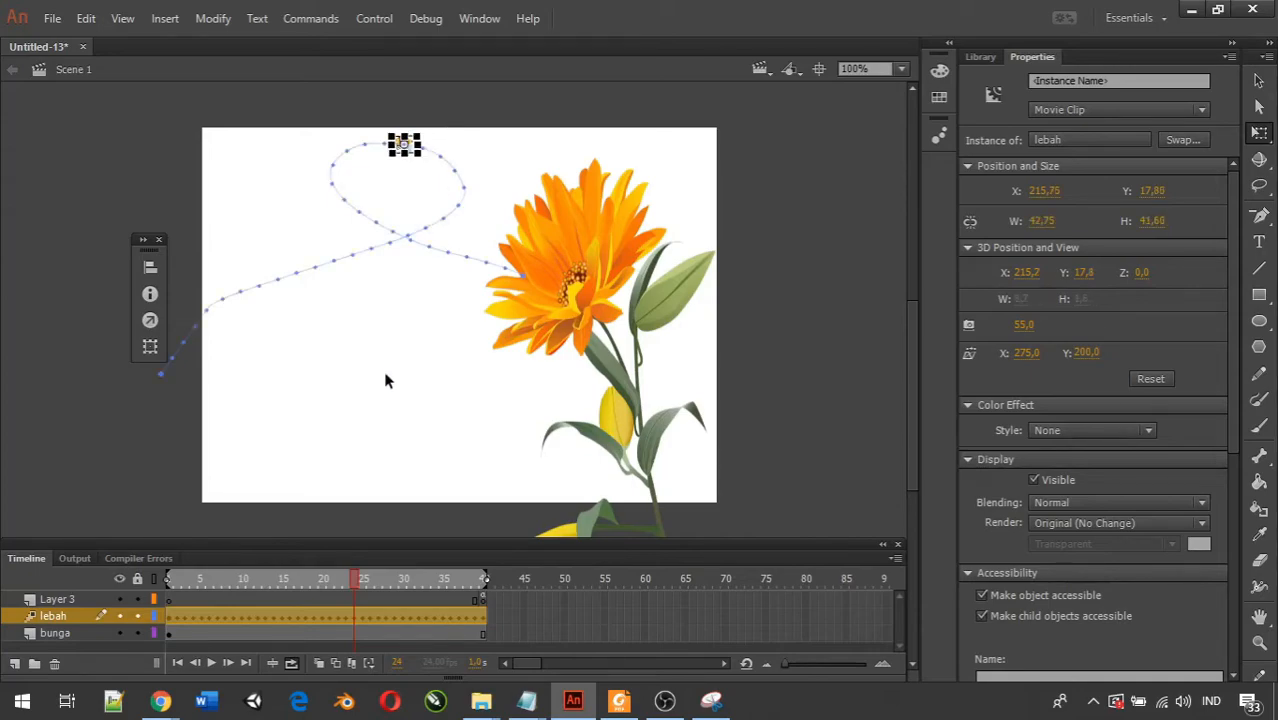
Insert a Scale keyframe on the lebah layer at frame 39 and enlarge the bee there to about 72 by 69 px.
click(368, 586)
drag(368, 586, 476, 592)
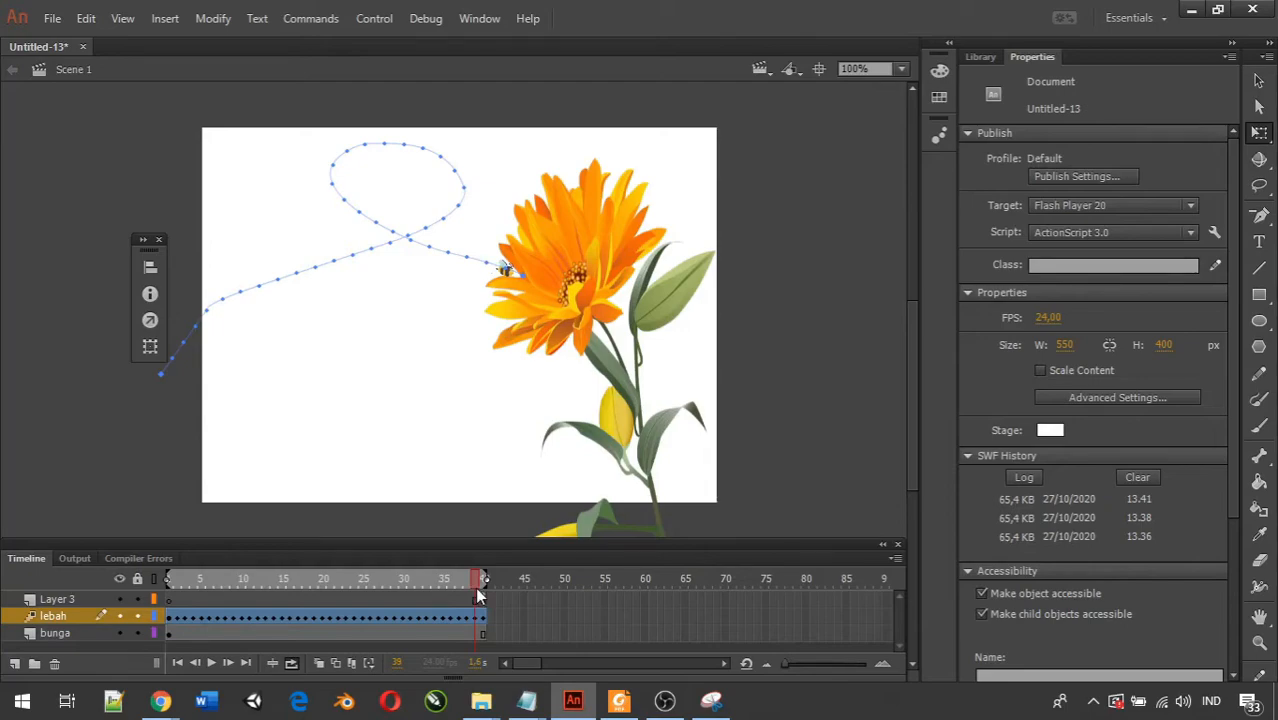
click(476, 616)
right_click(474, 621)
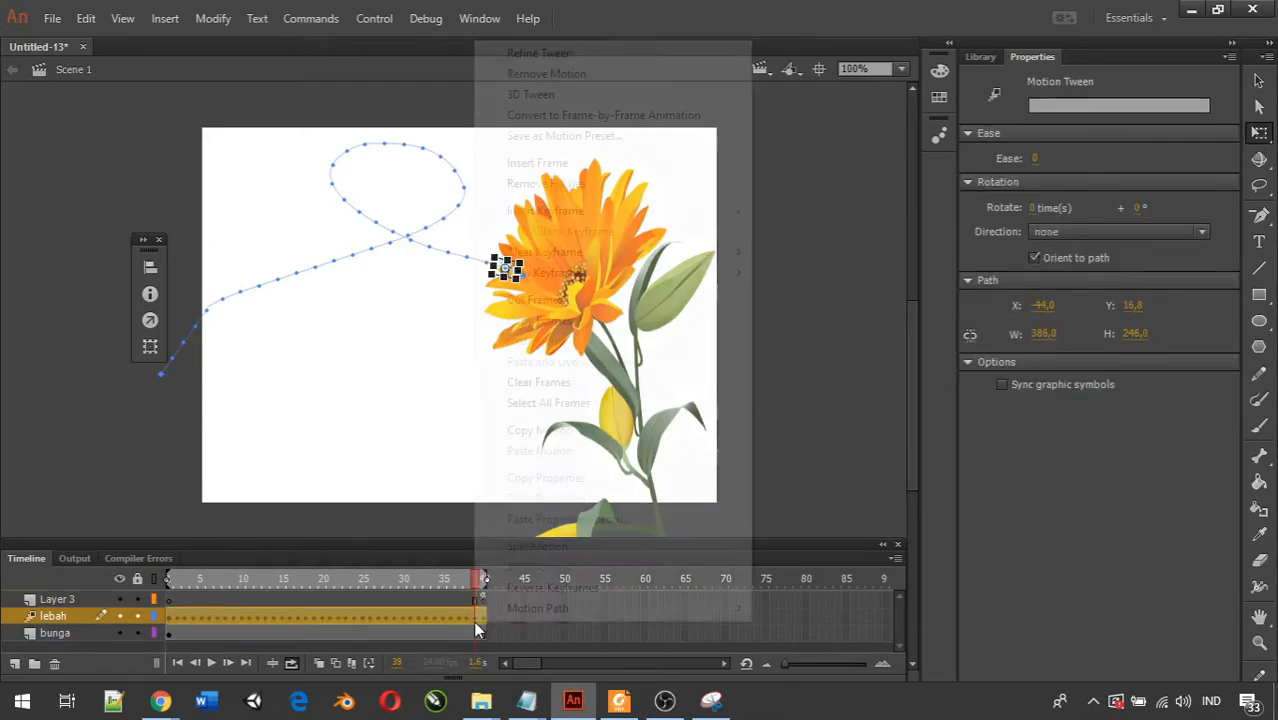
mouse_move(633, 210)
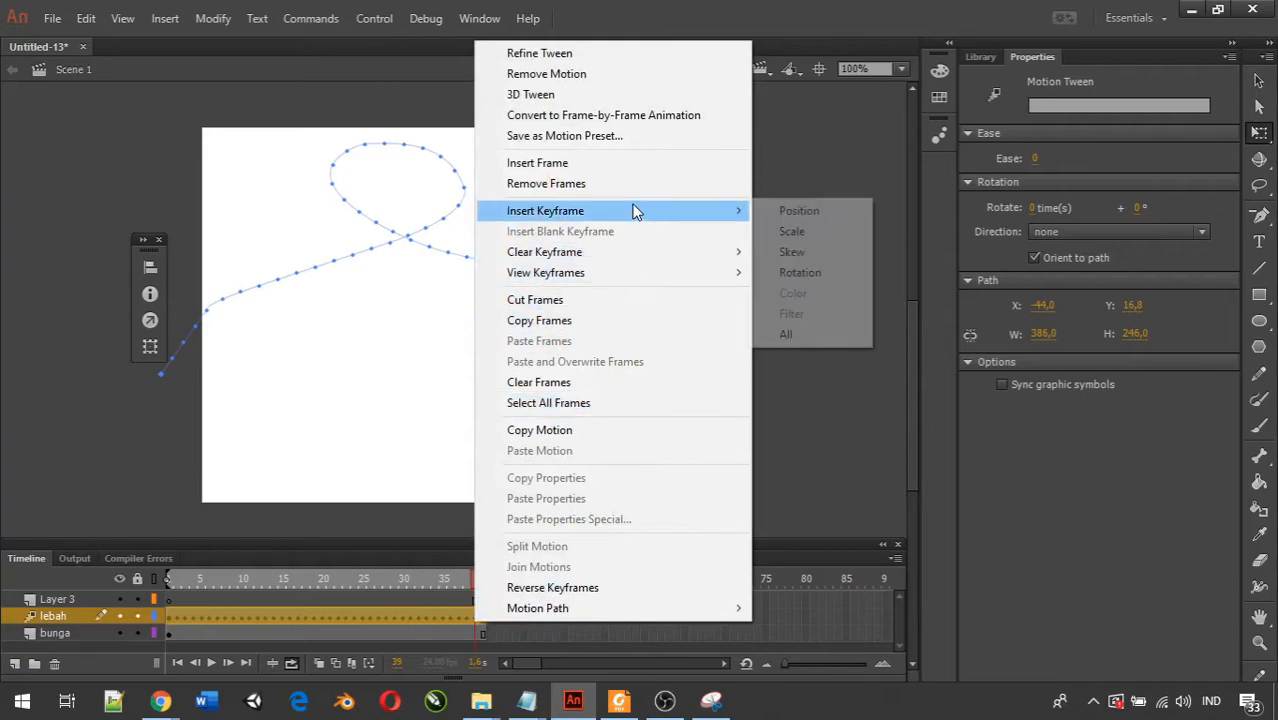
click(796, 231)
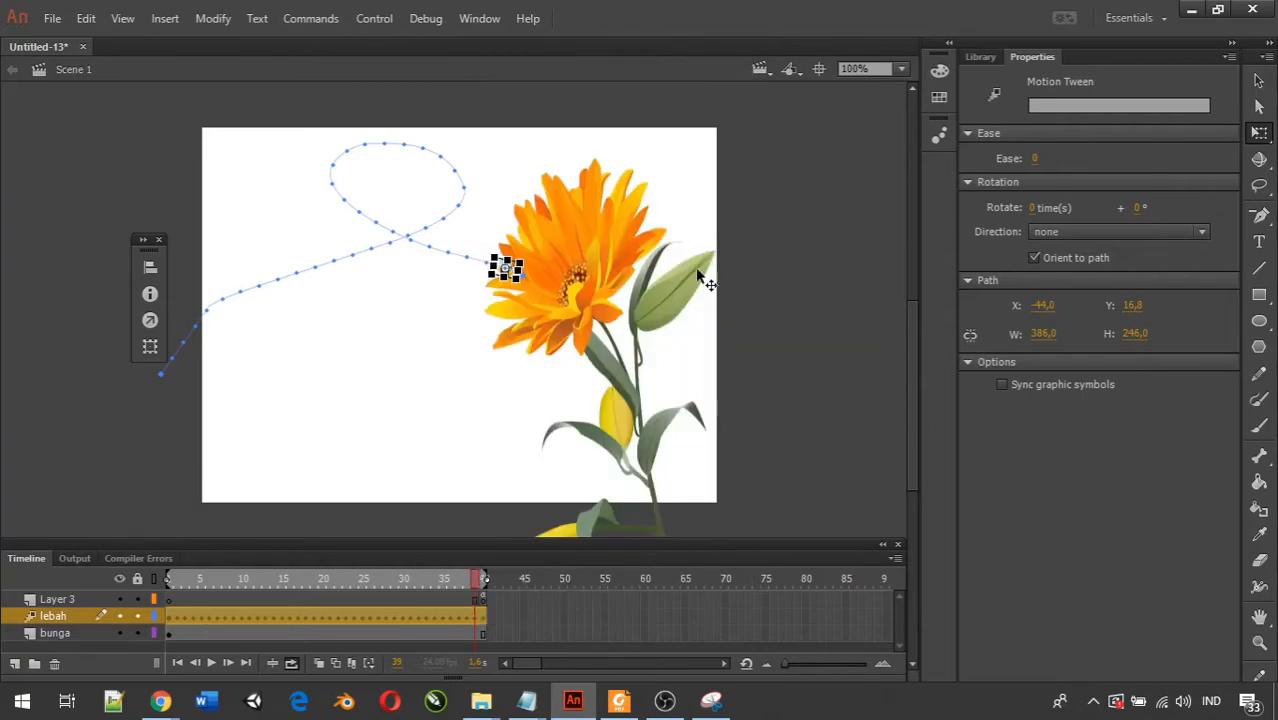
click(513, 276)
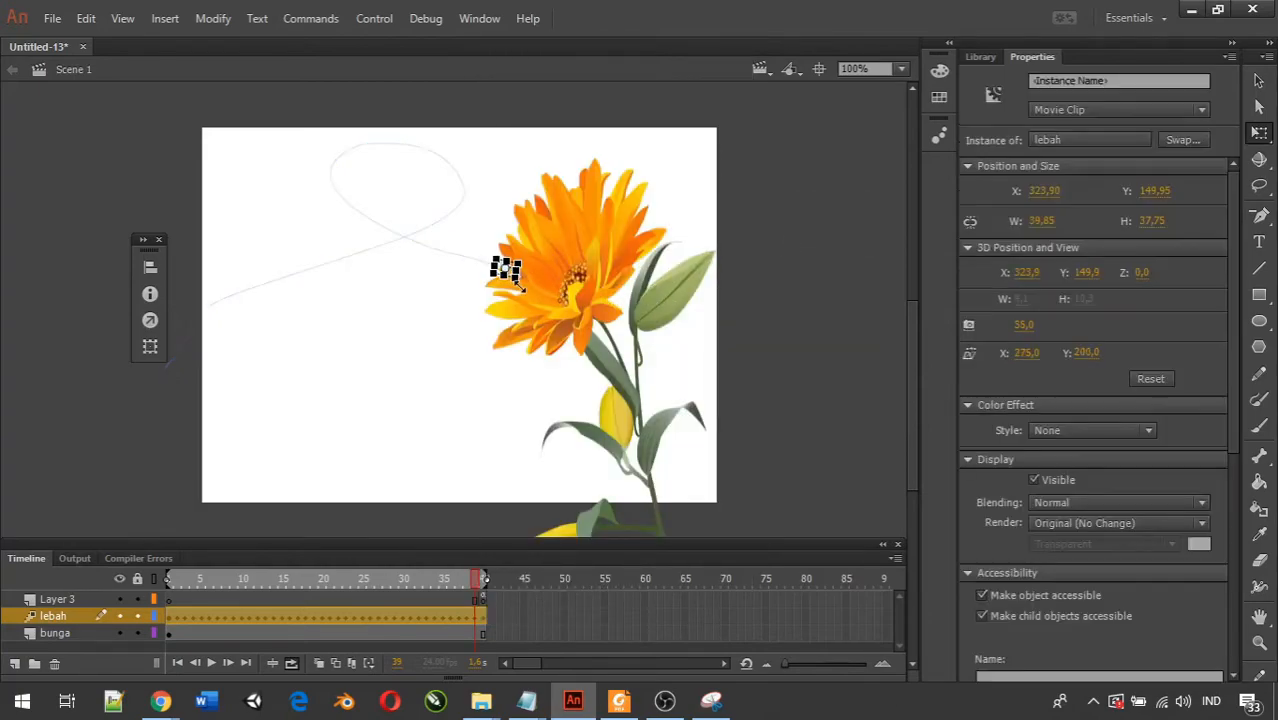
drag(521, 278, 540, 294)
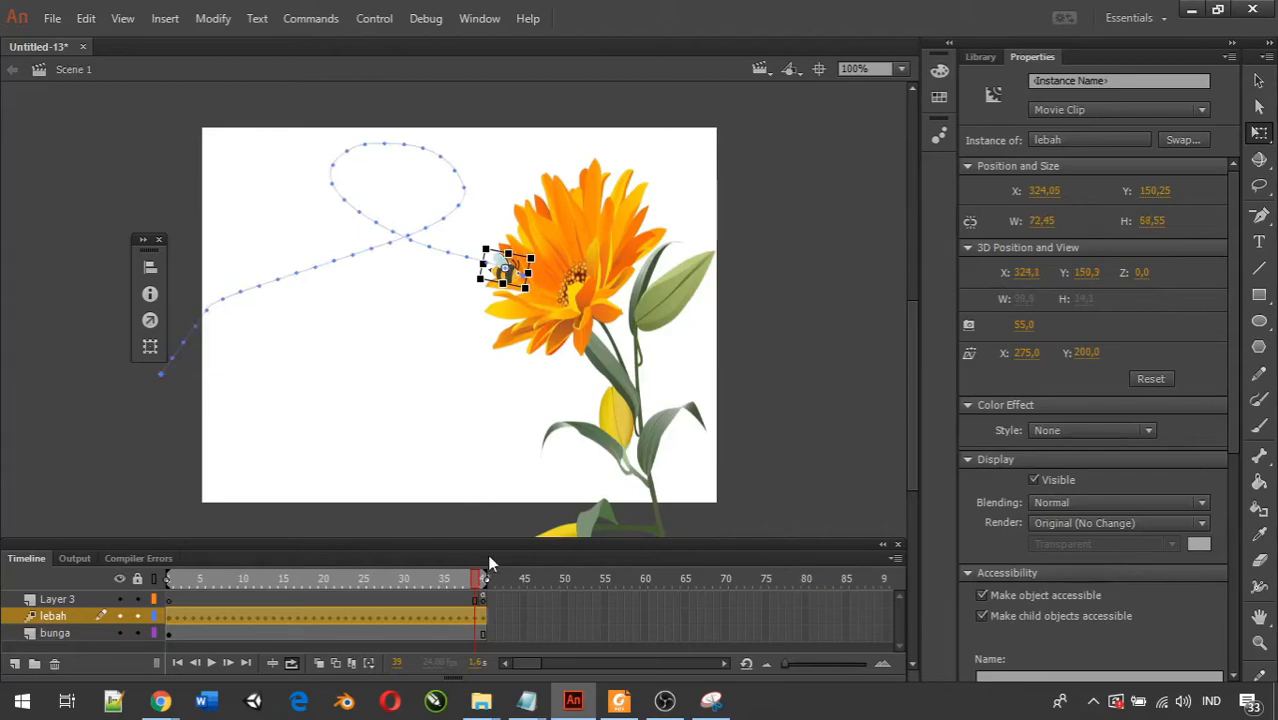
Play the timeline and test the movie twice to check how the bee's size changes during its flight.
click(212, 662)
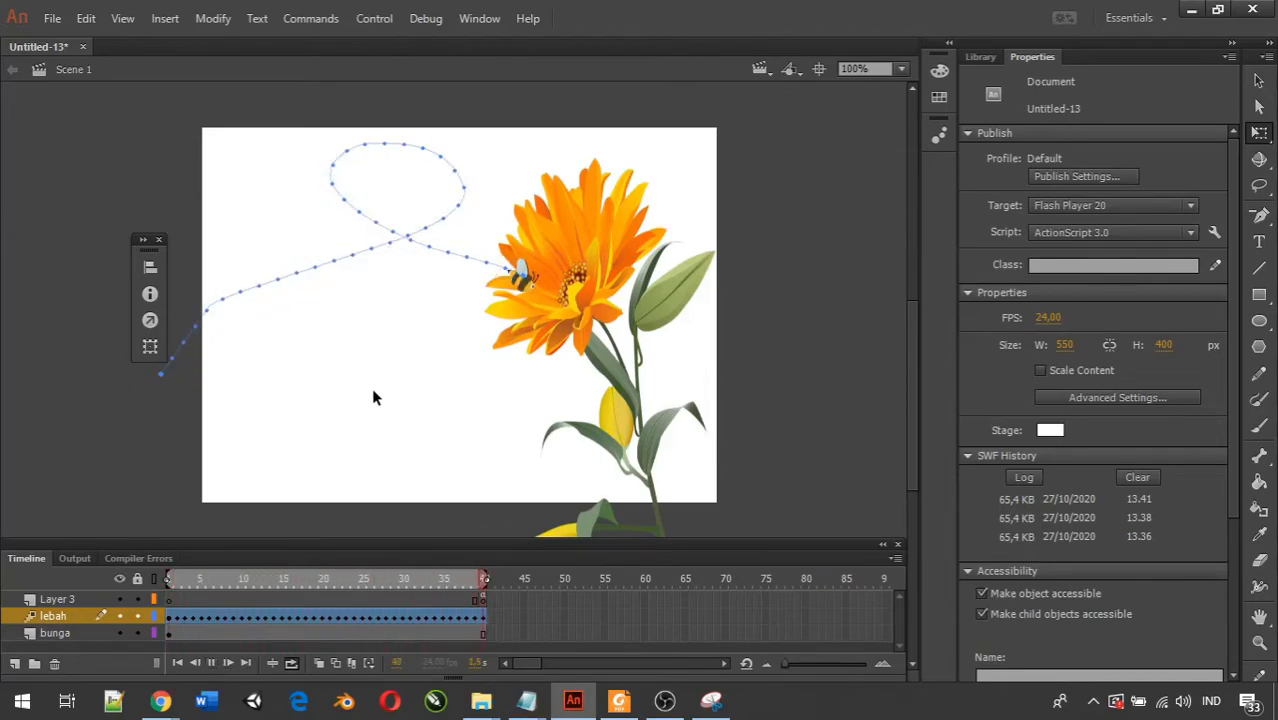
key(ctrl+Return)
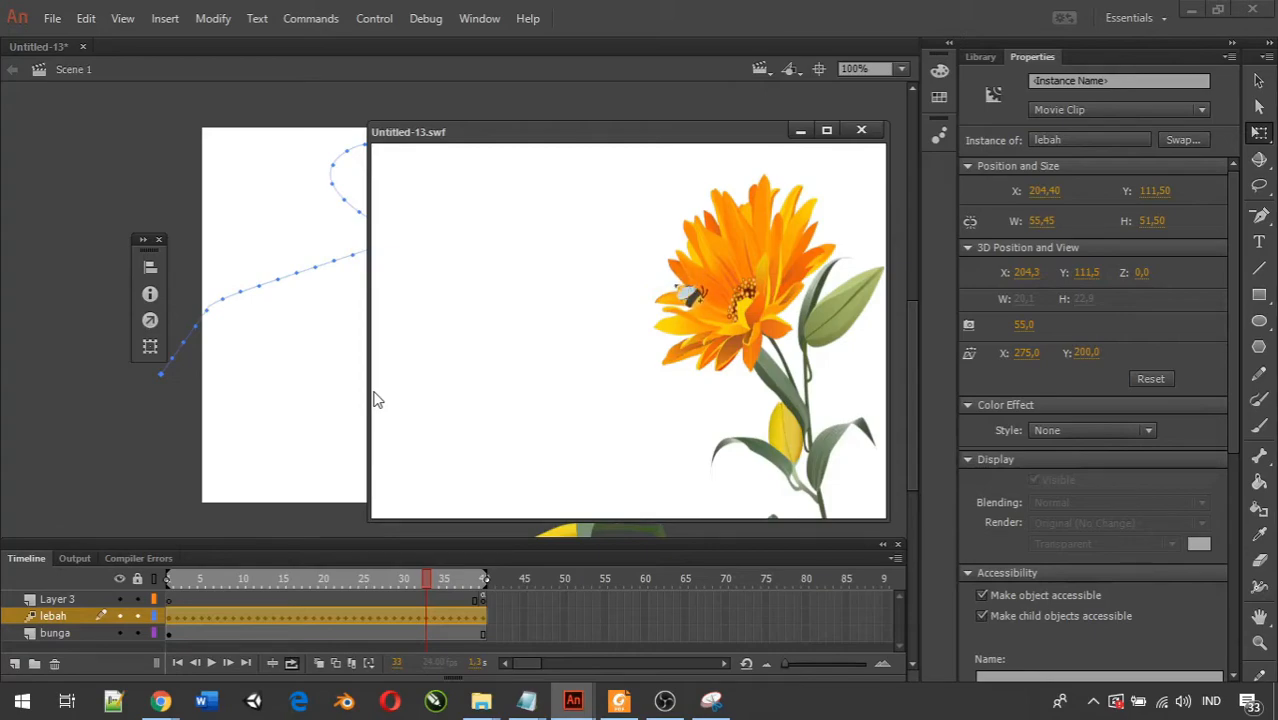
click(861, 130)
key(ctrl+Return)
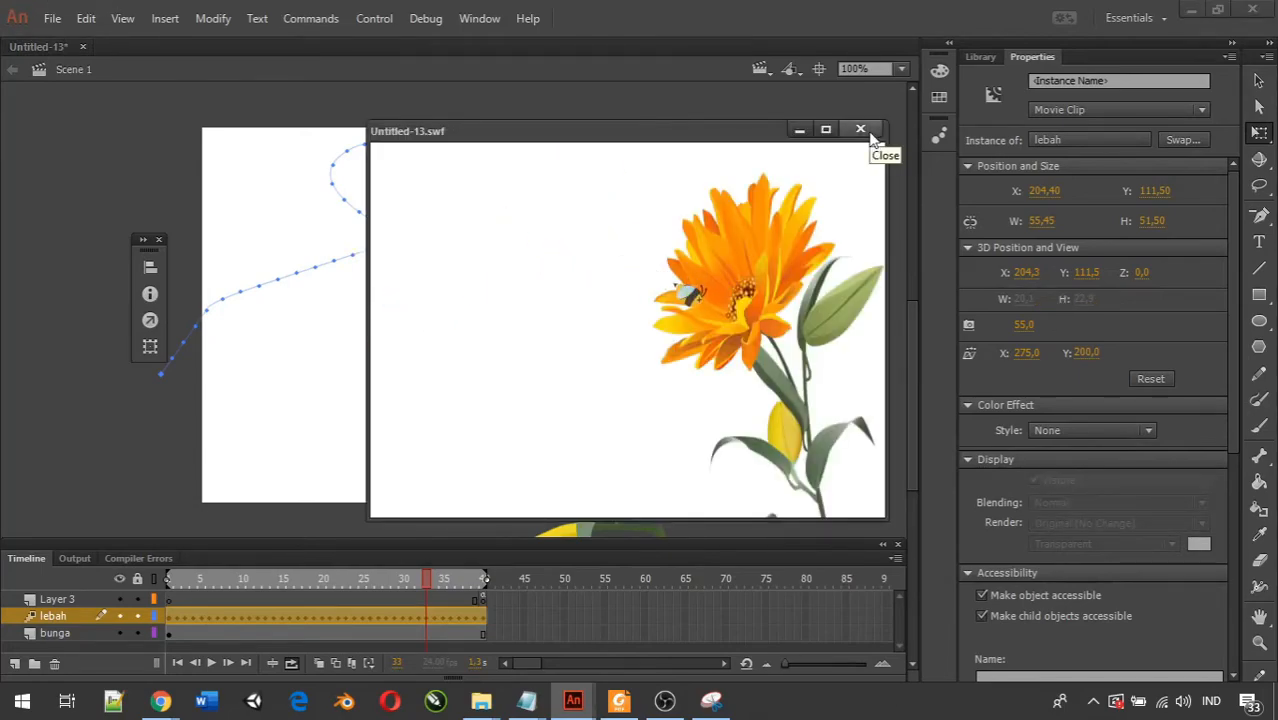
Close the test movie and return the playhead to the first frame of the timeline.
click(866, 132)
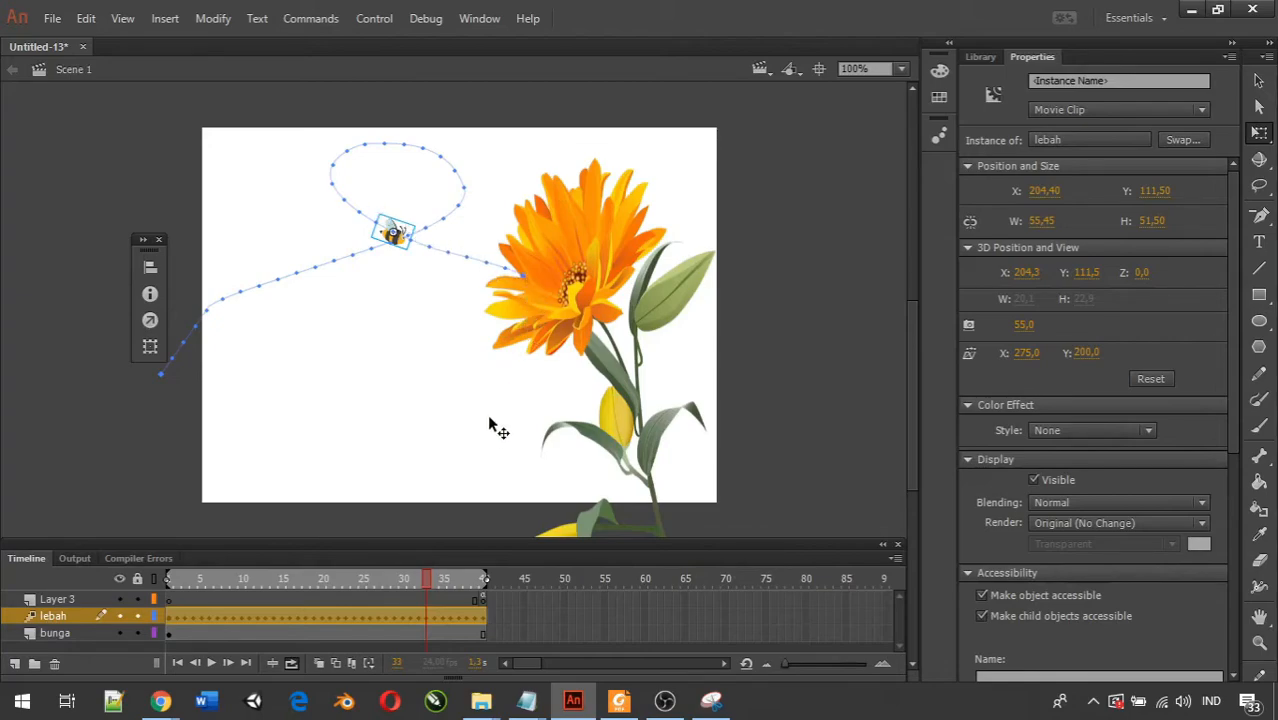
right_click(483, 618)
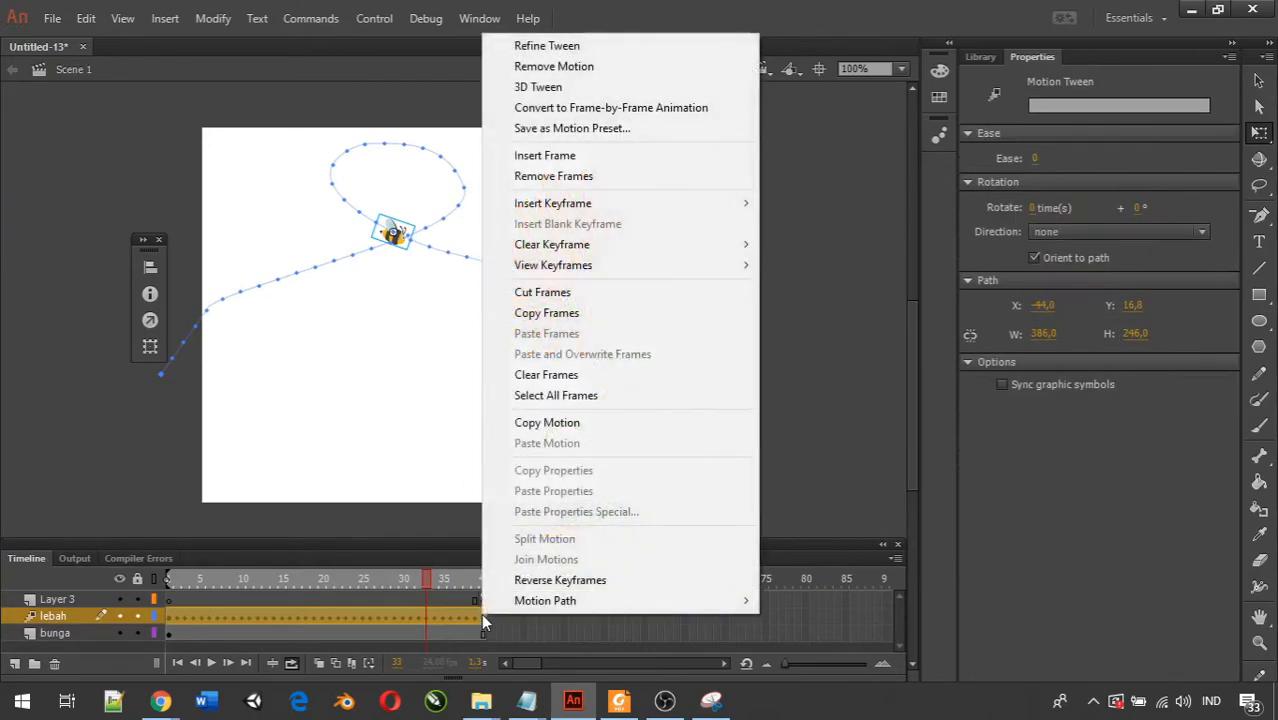
mouse_move(598, 203)
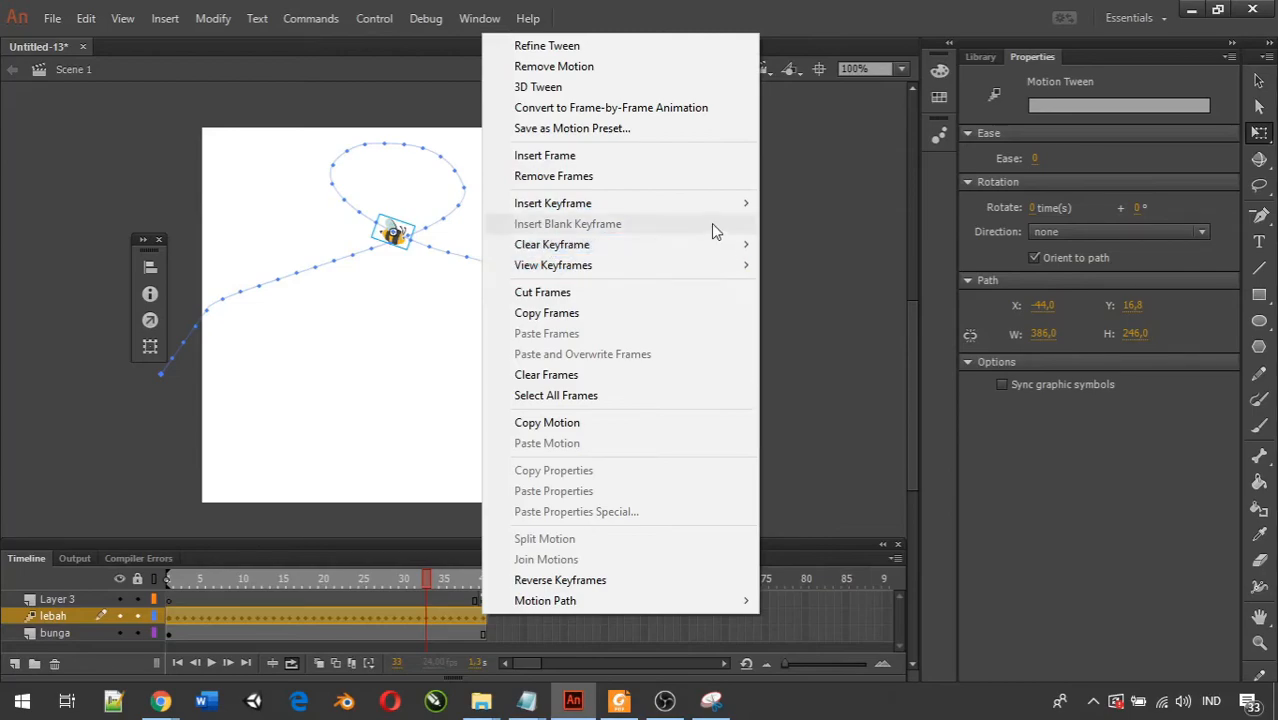
mouse_move(714, 213)
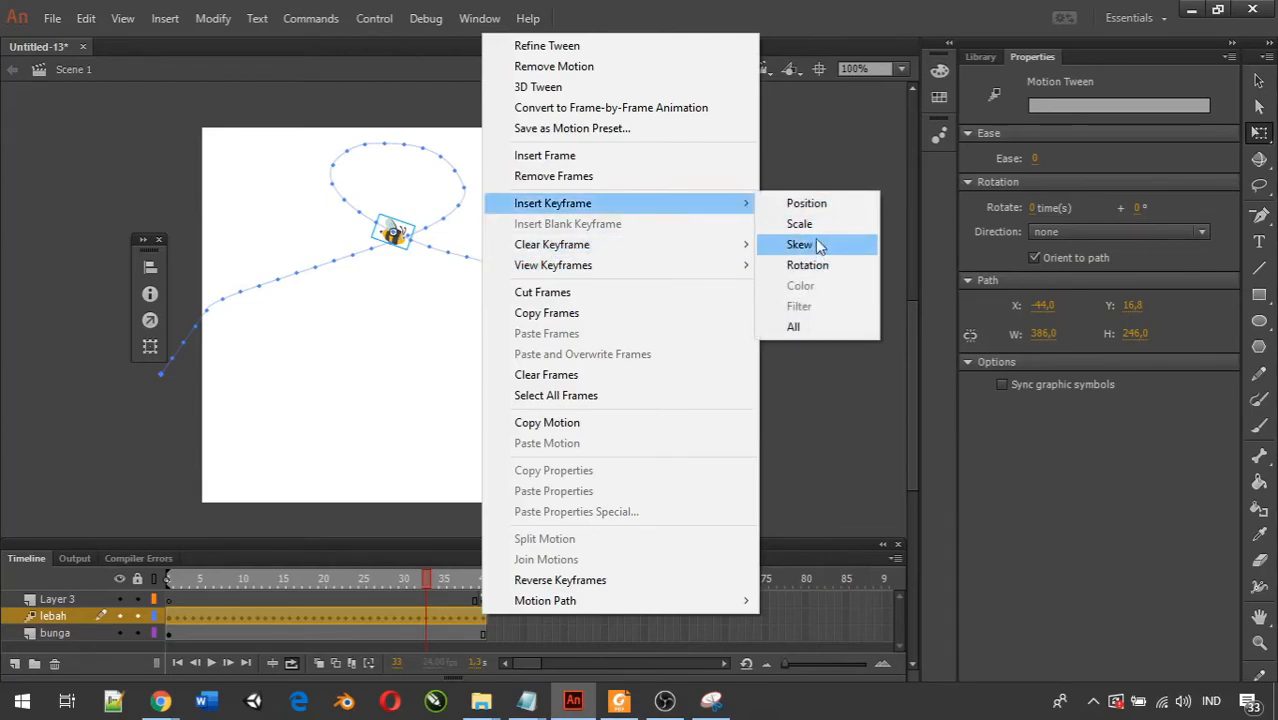
click(885, 473)
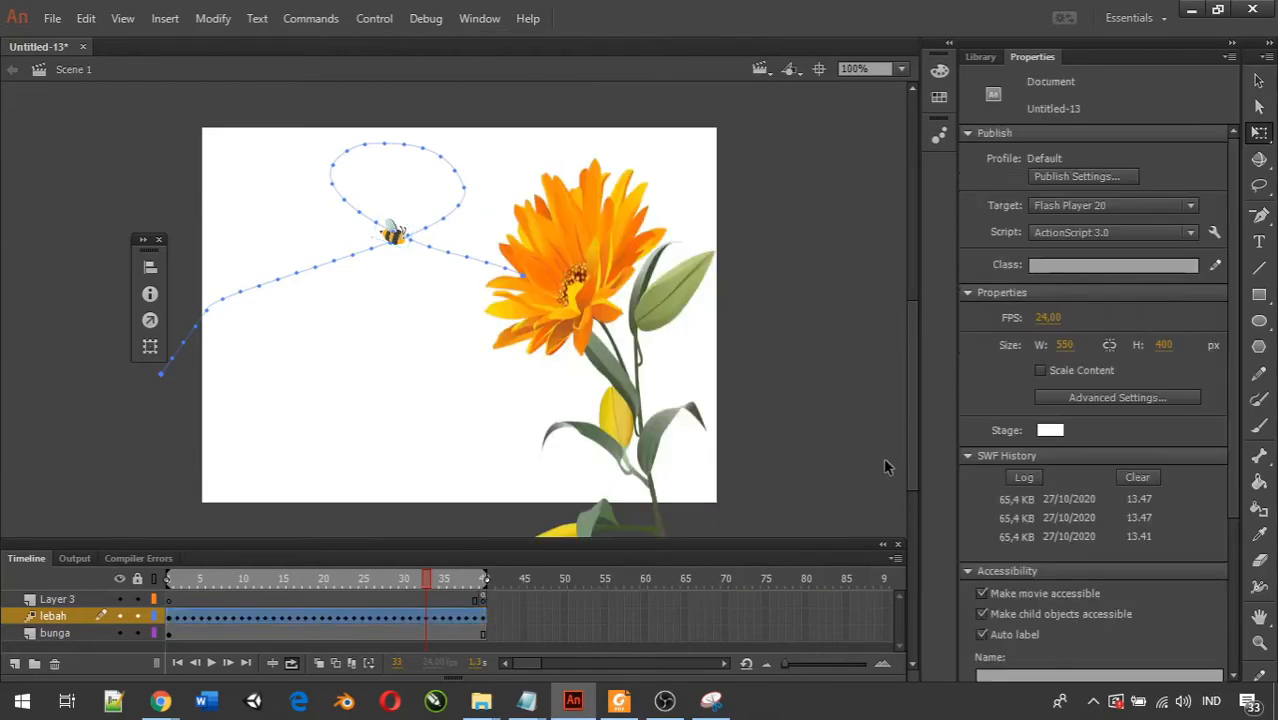
drag(432, 584, 182, 584)
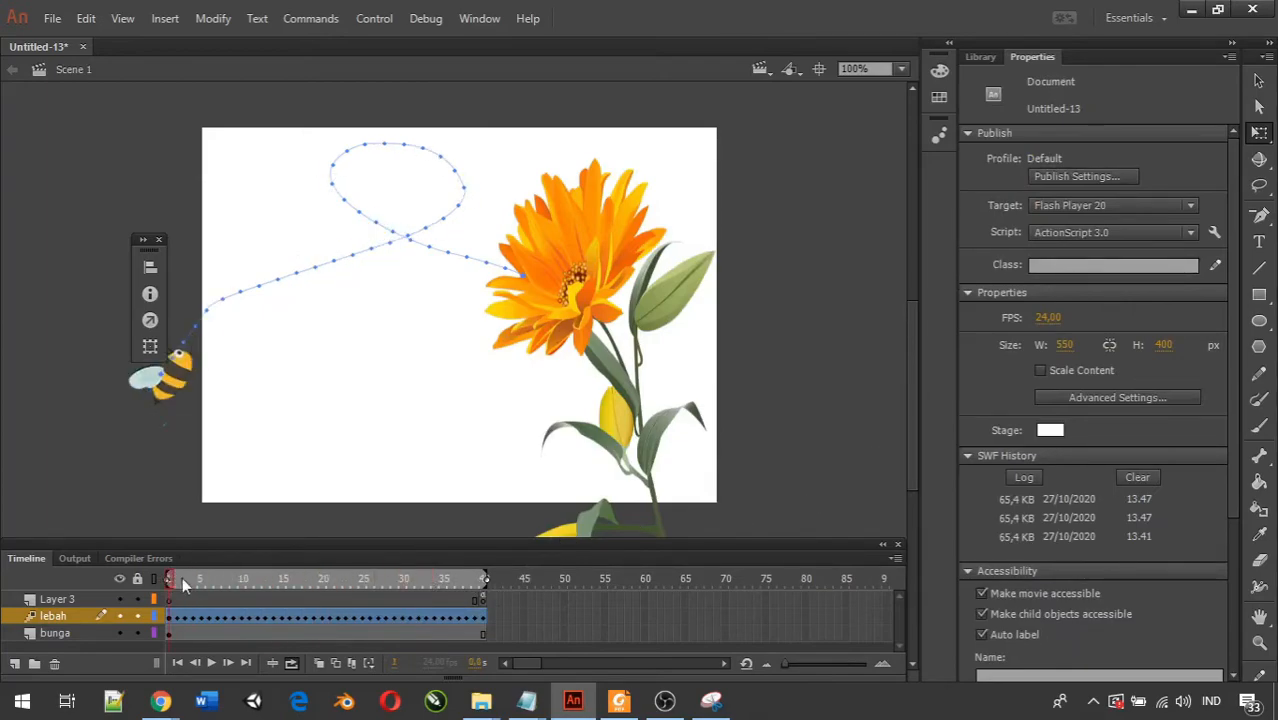
click(664, 700)
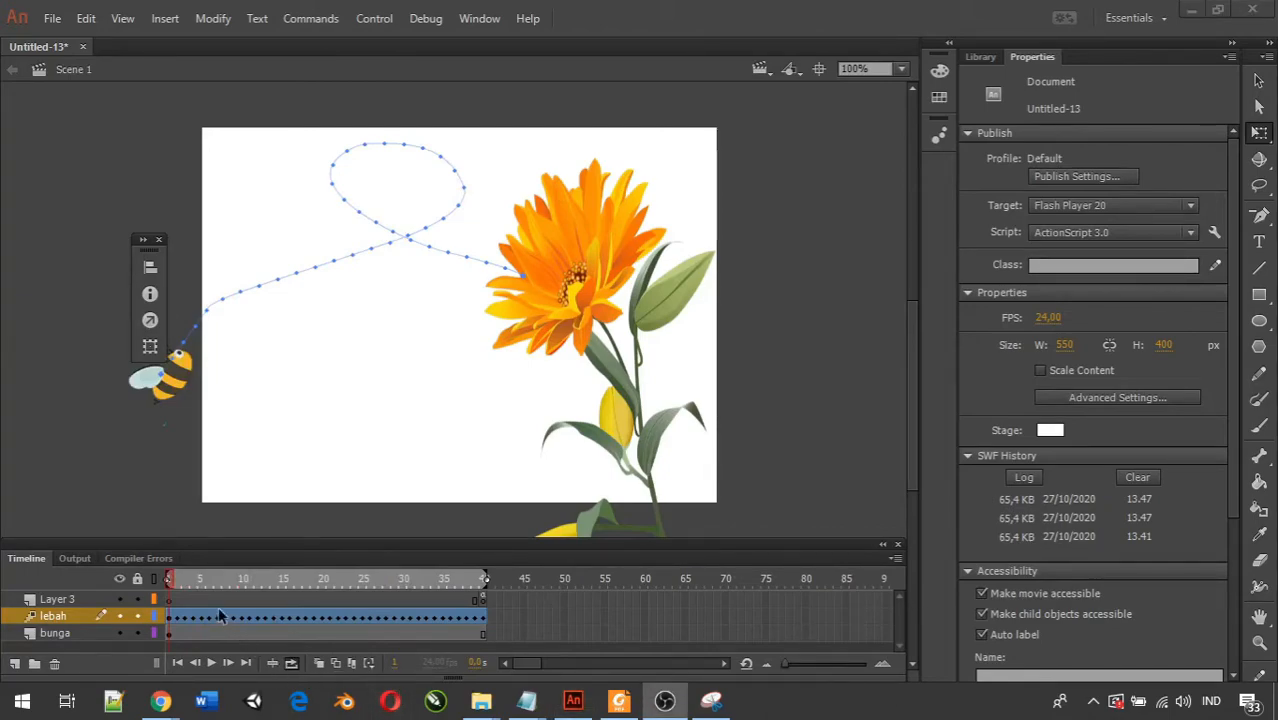
Turn off Orient to path for the lebah motion tween and compare the bee at the keyframes on frames 24 and 39.
click(274, 617)
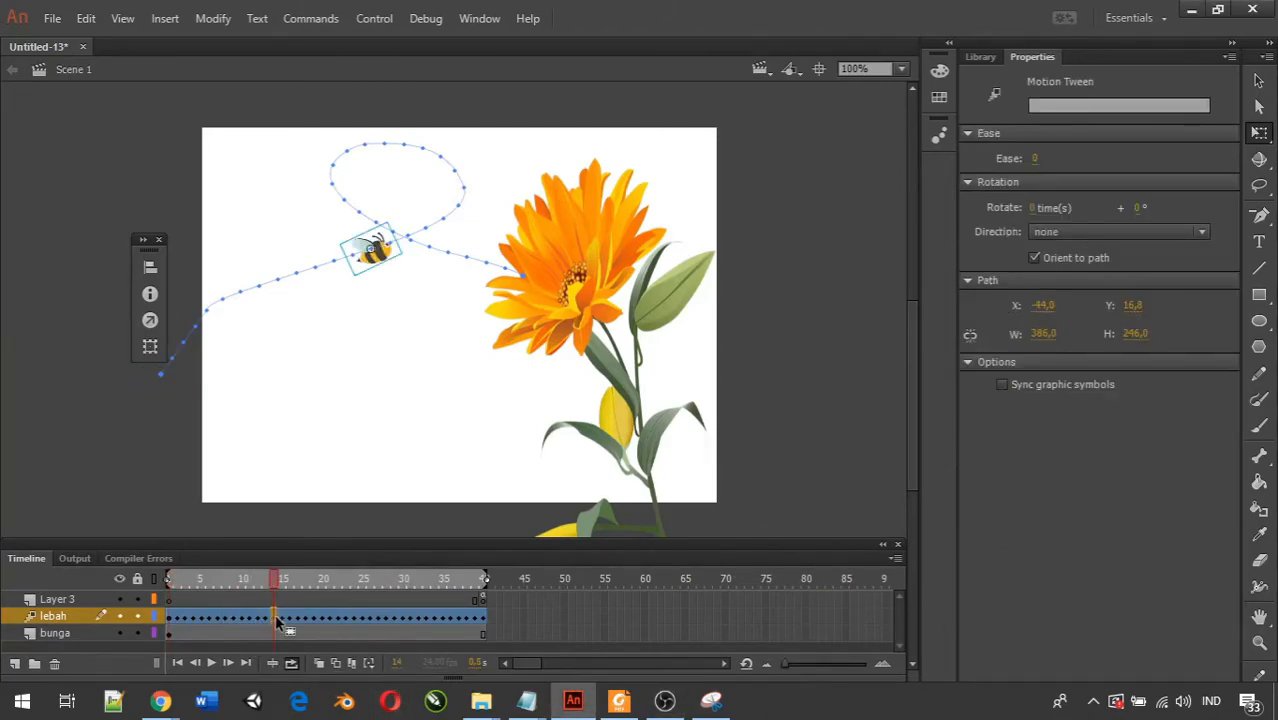
click(1032, 258)
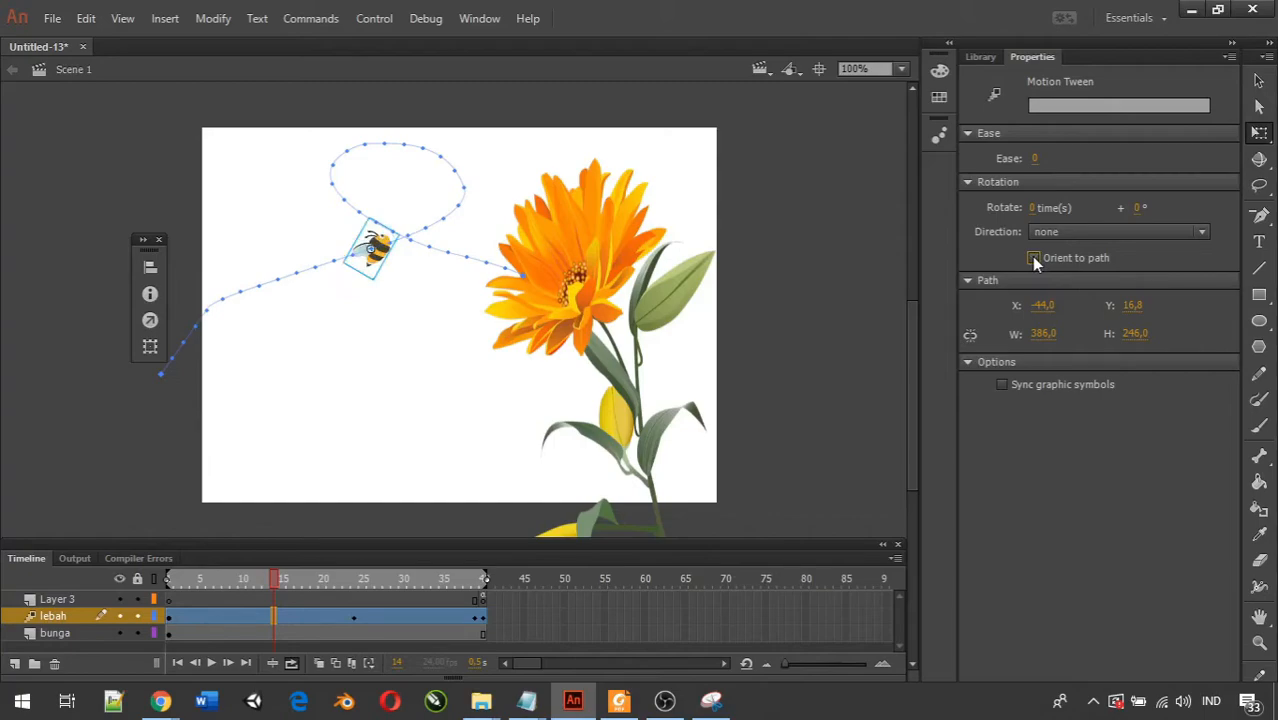
click(356, 618)
click(478, 618)
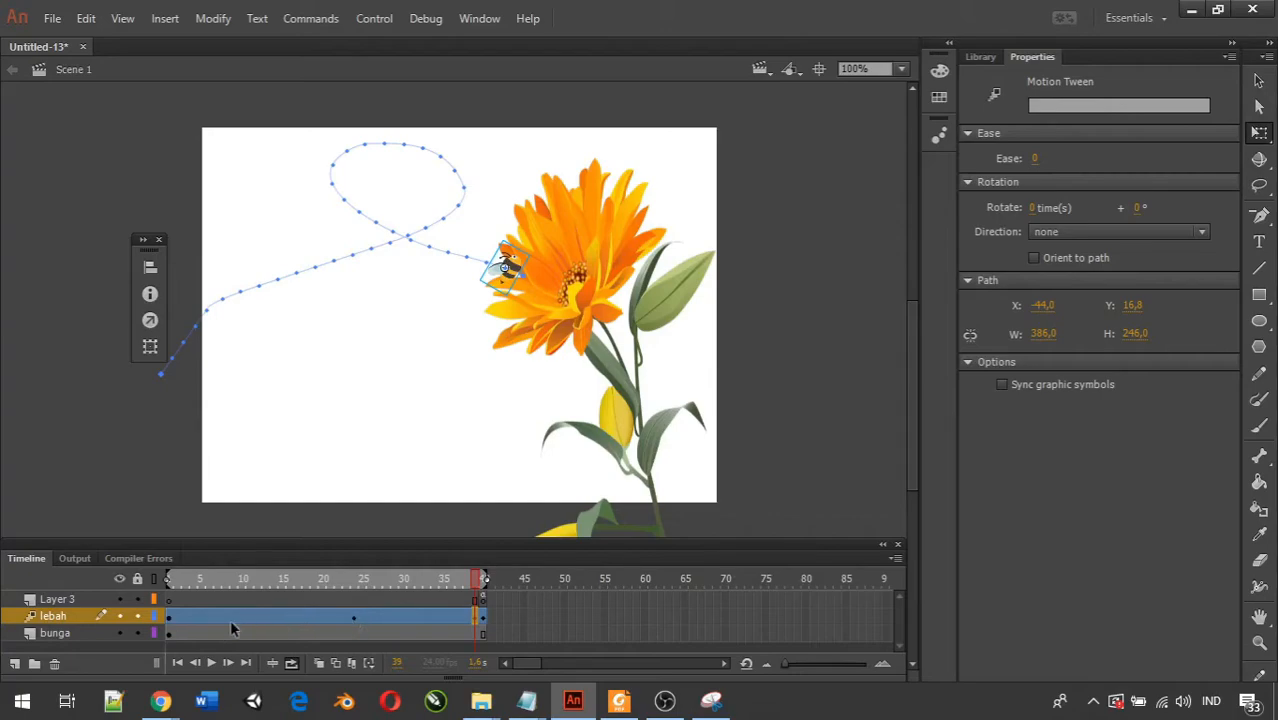
click(353, 620)
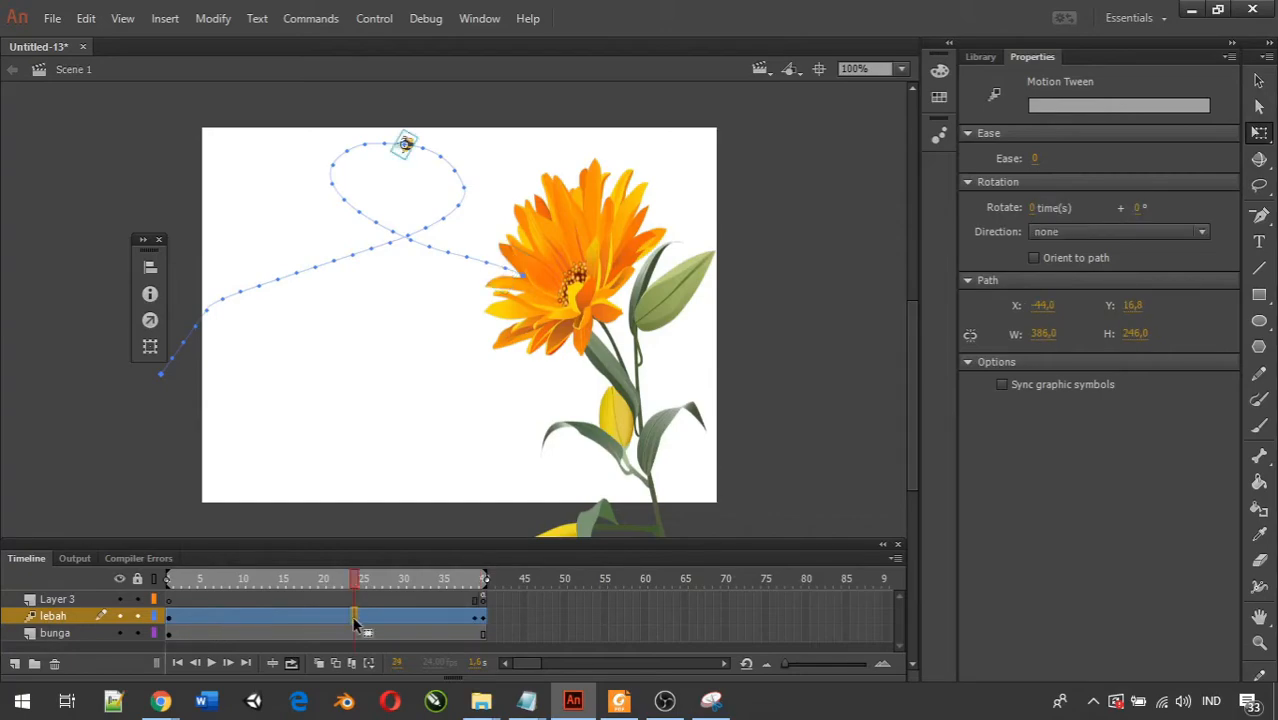
click(479, 619)
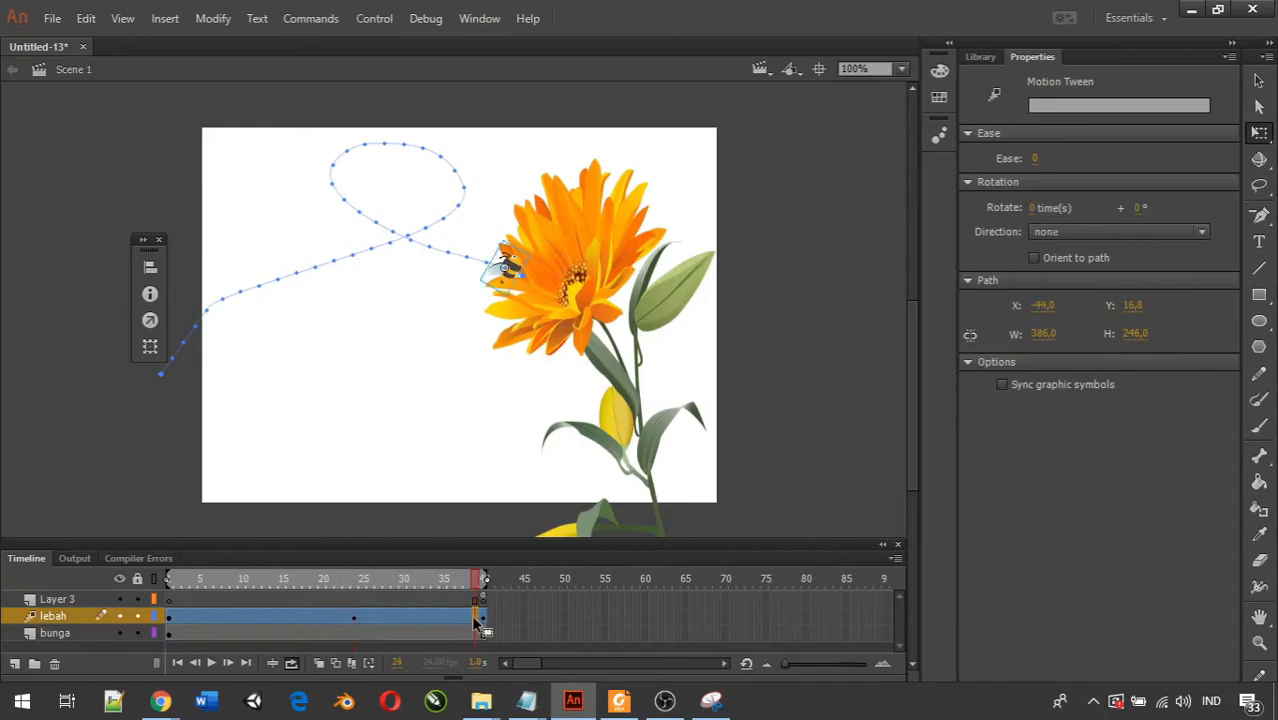
click(353, 620)
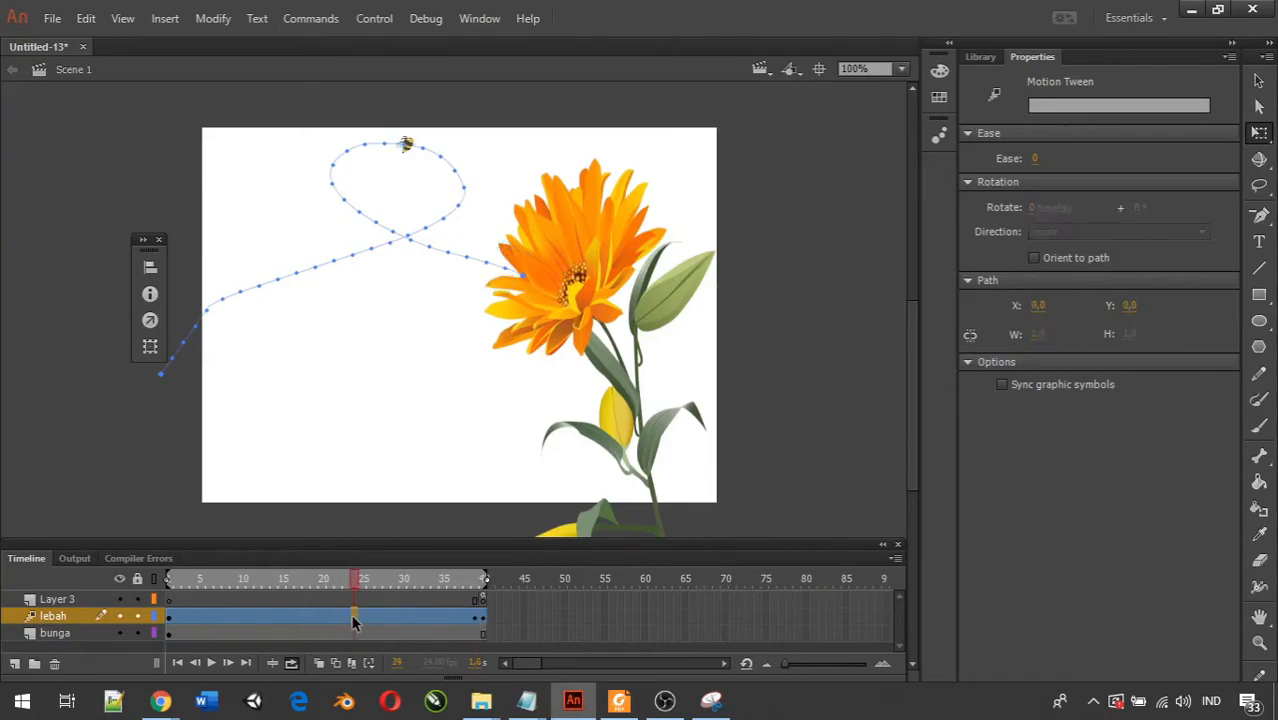
click(478, 622)
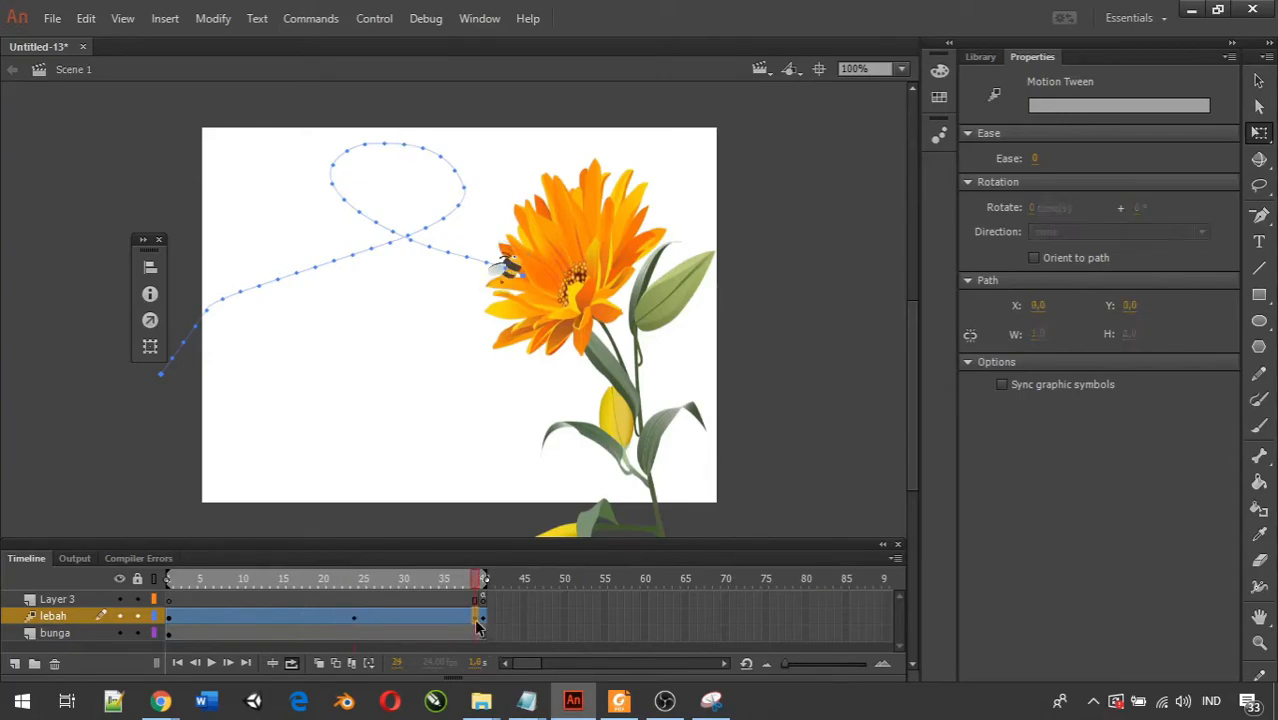
click(354, 621)
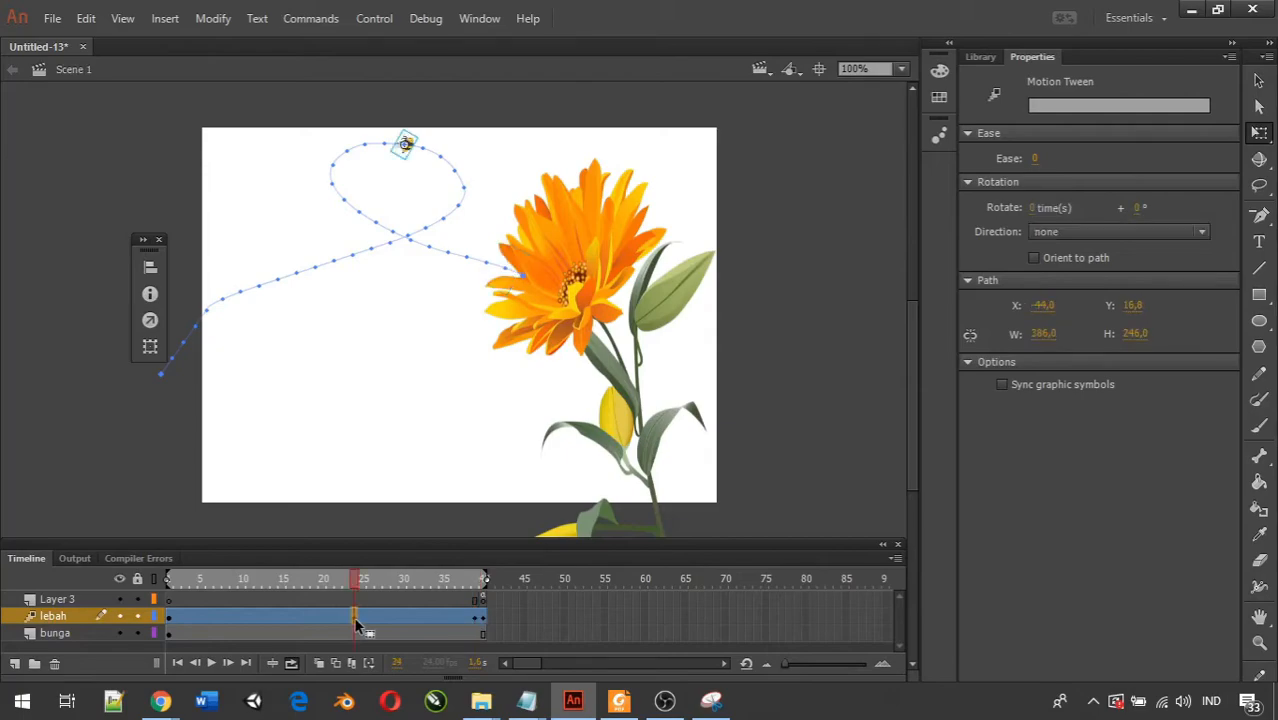
Review the available keyframe types for frame 24 of the lebah layer and revisit the keyframe at frame 39.
right_click(355, 621)
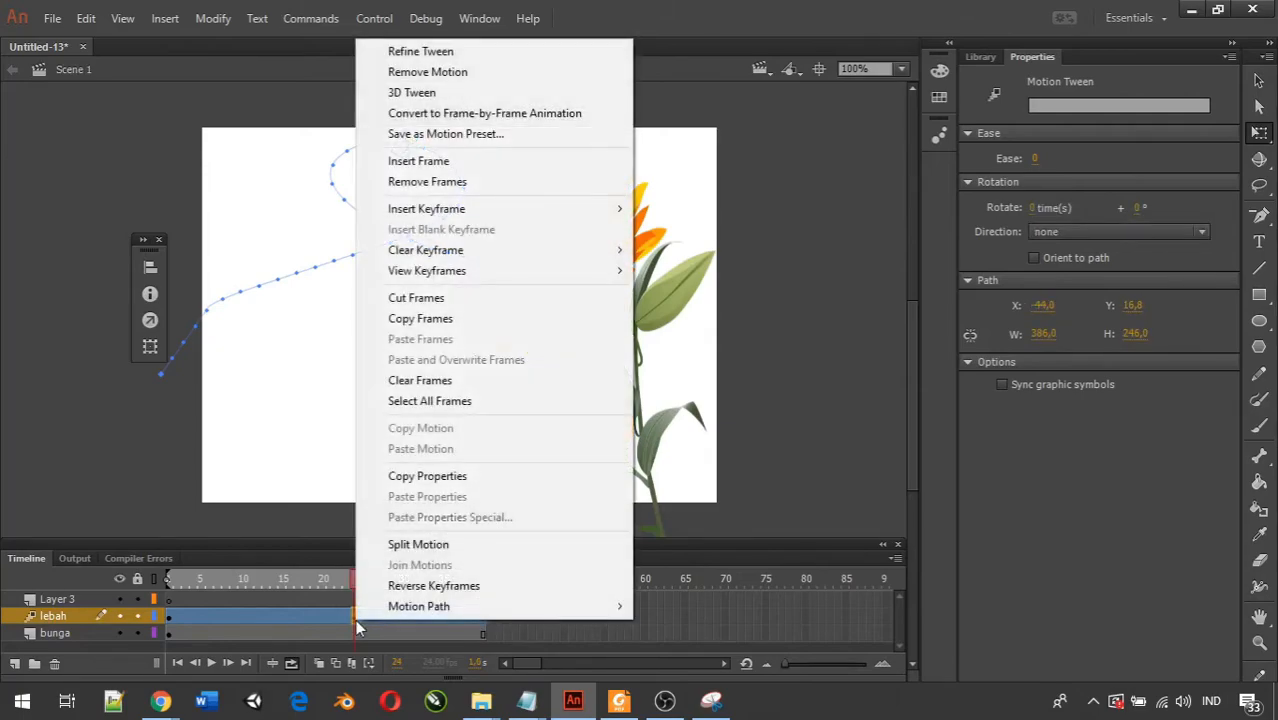
mouse_move(573, 215)
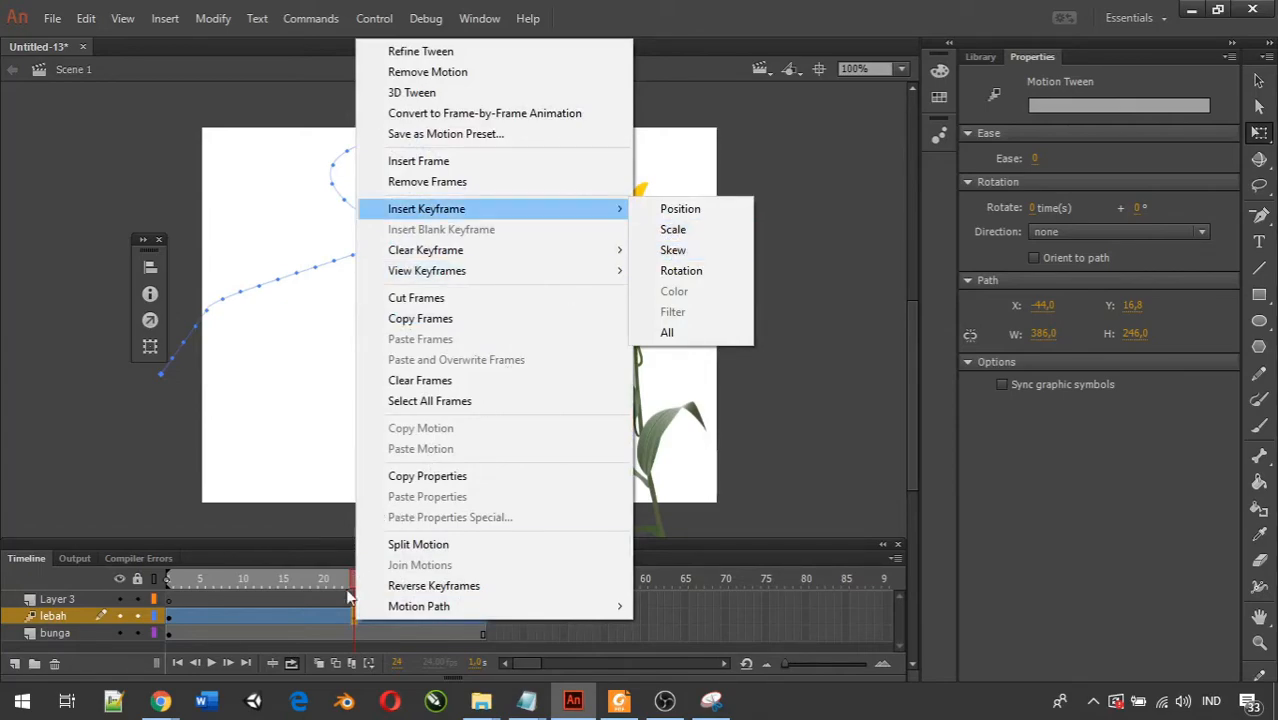
click(537, 630)
click(355, 618)
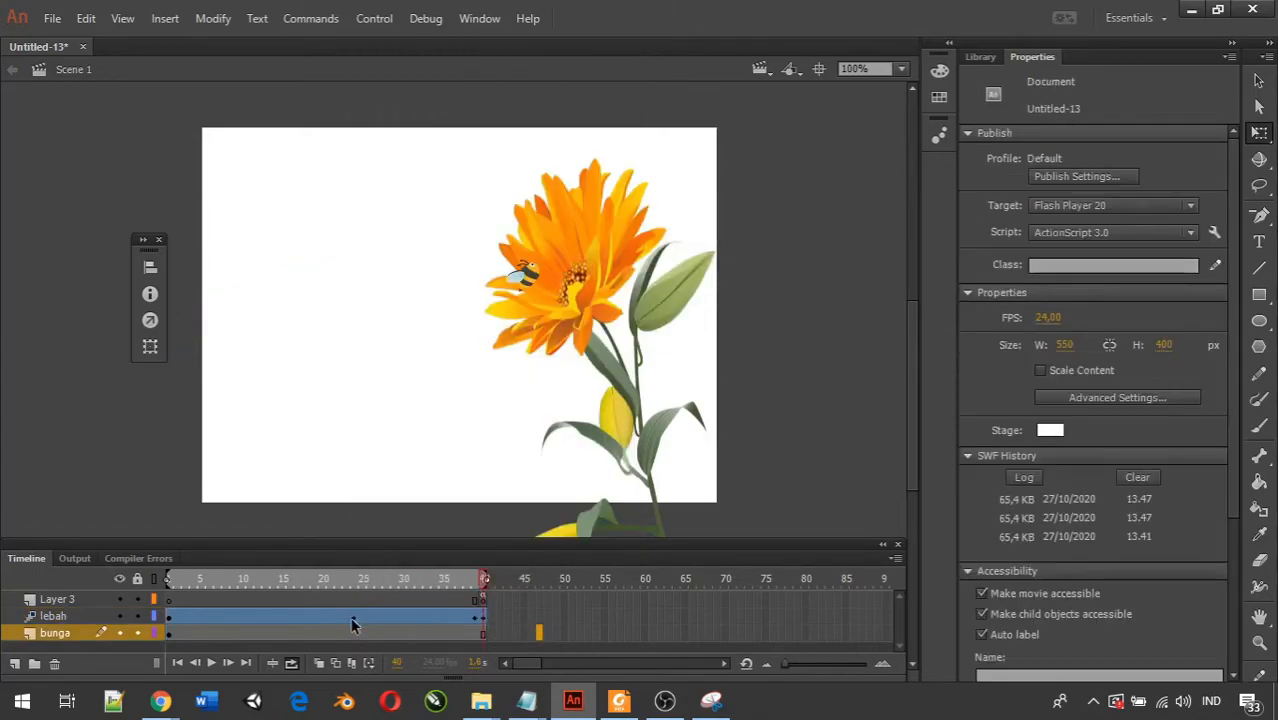
click(478, 618)
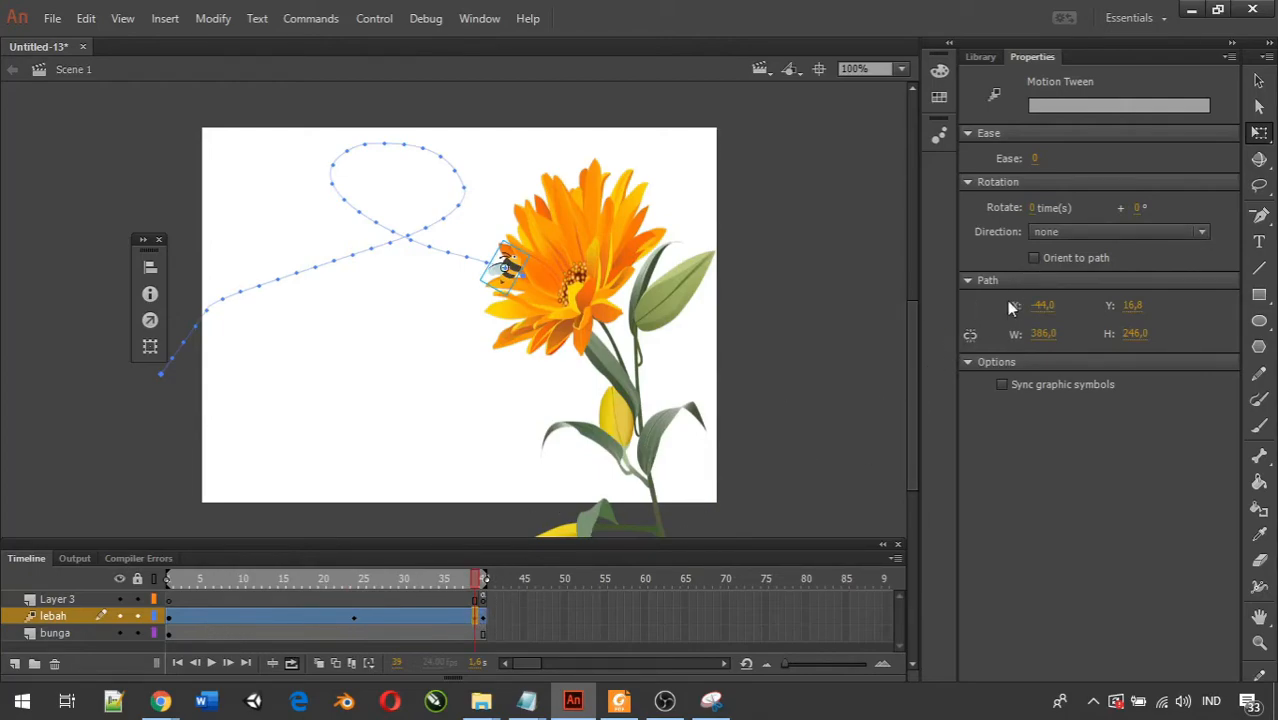
Toggle Orient to path on and off again, and preview the bee's flight without it on the timeline and in a test movie.
click(1036, 257)
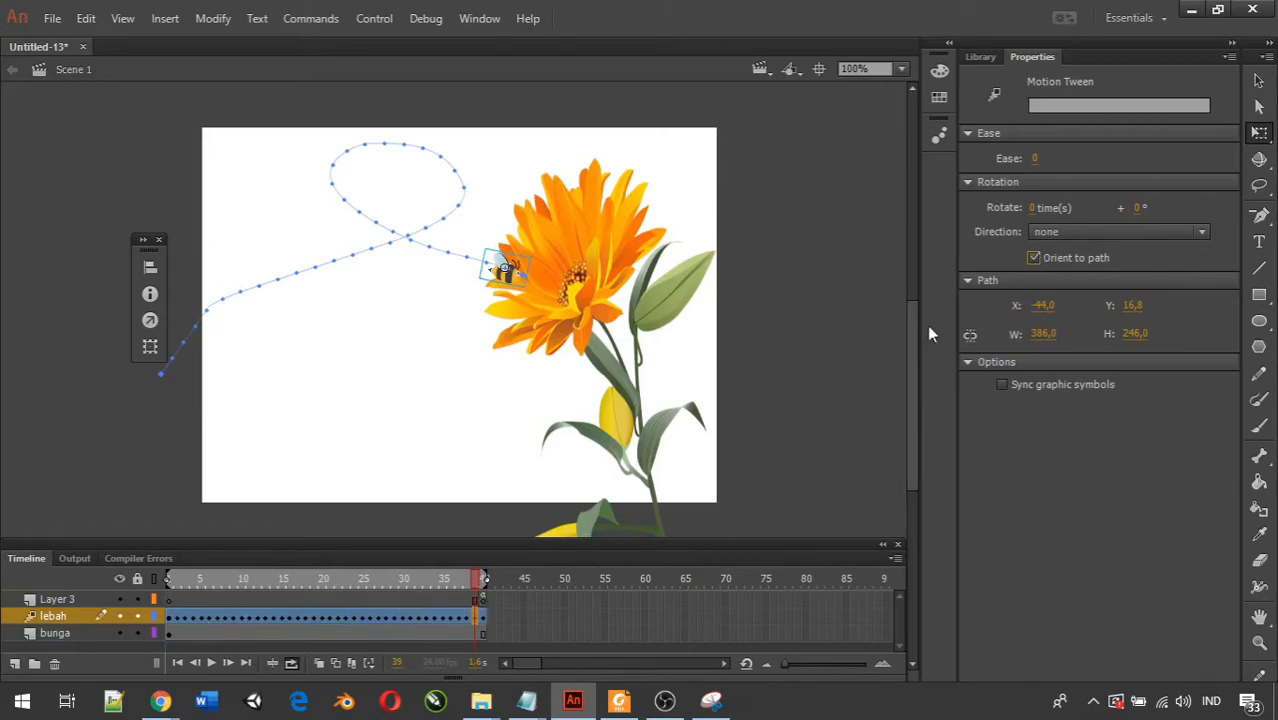
click(1033, 257)
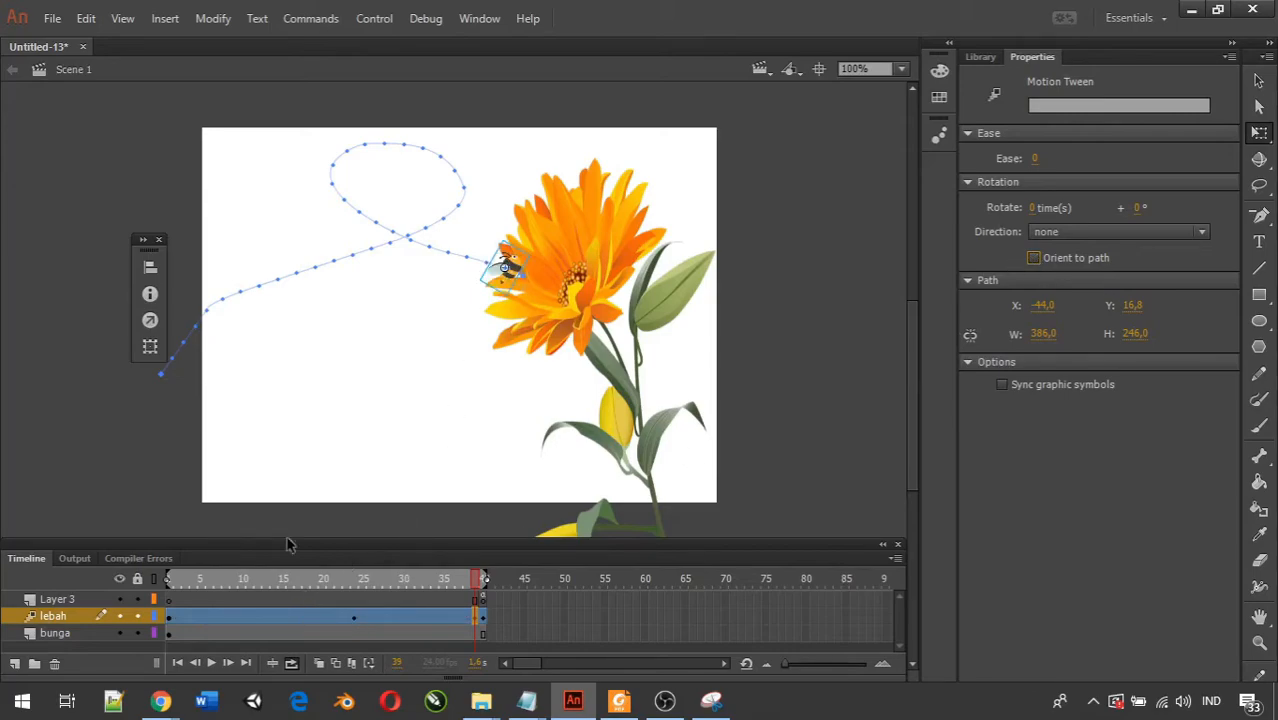
click(211, 663)
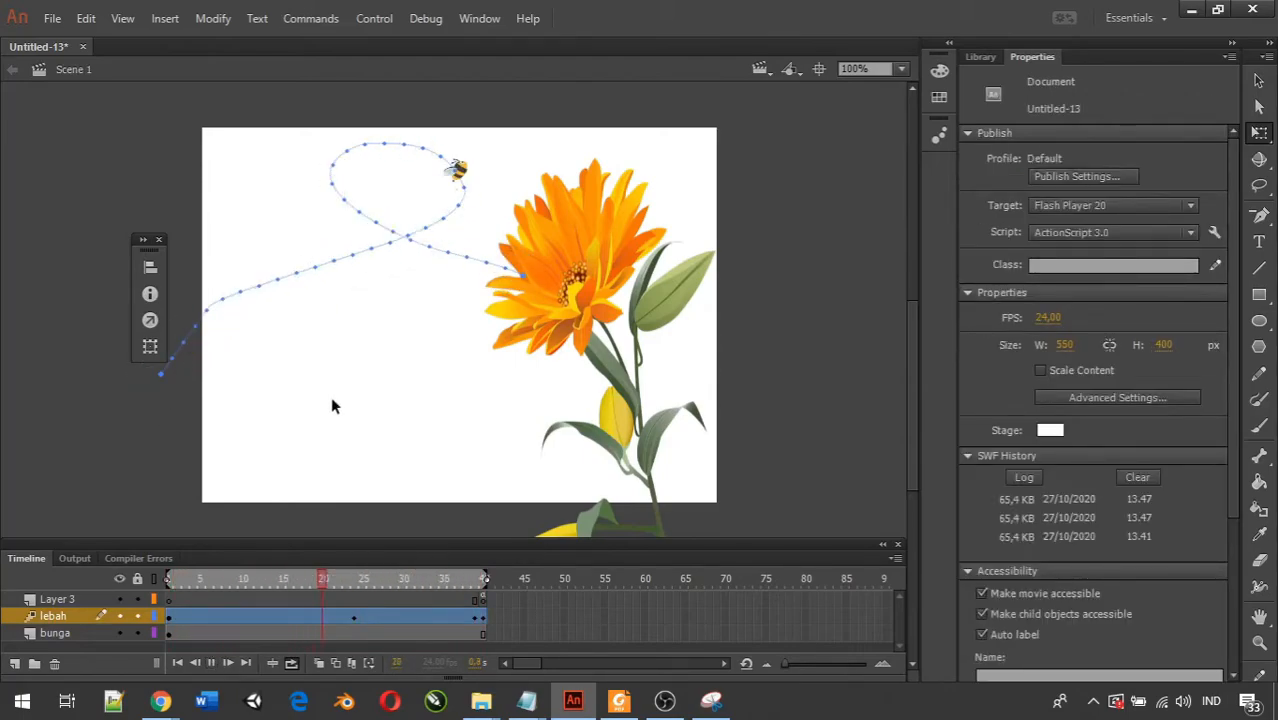
key(ctrl+Return)
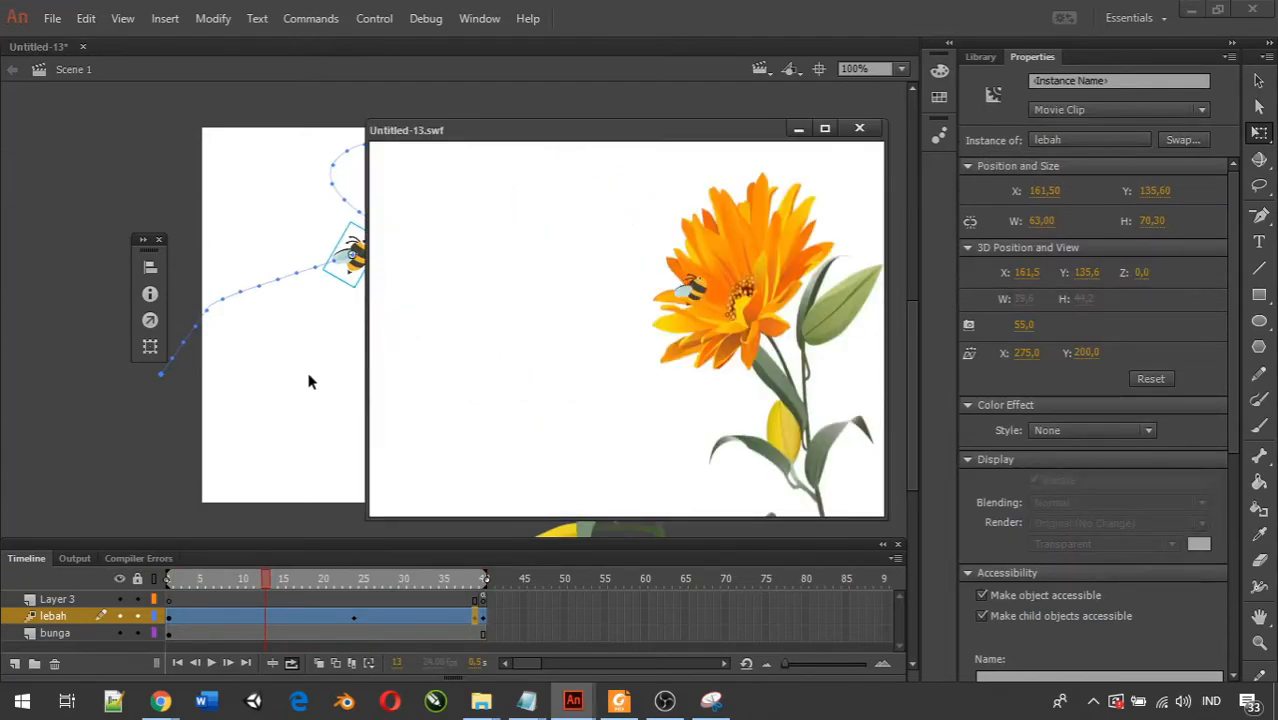
click(861, 129)
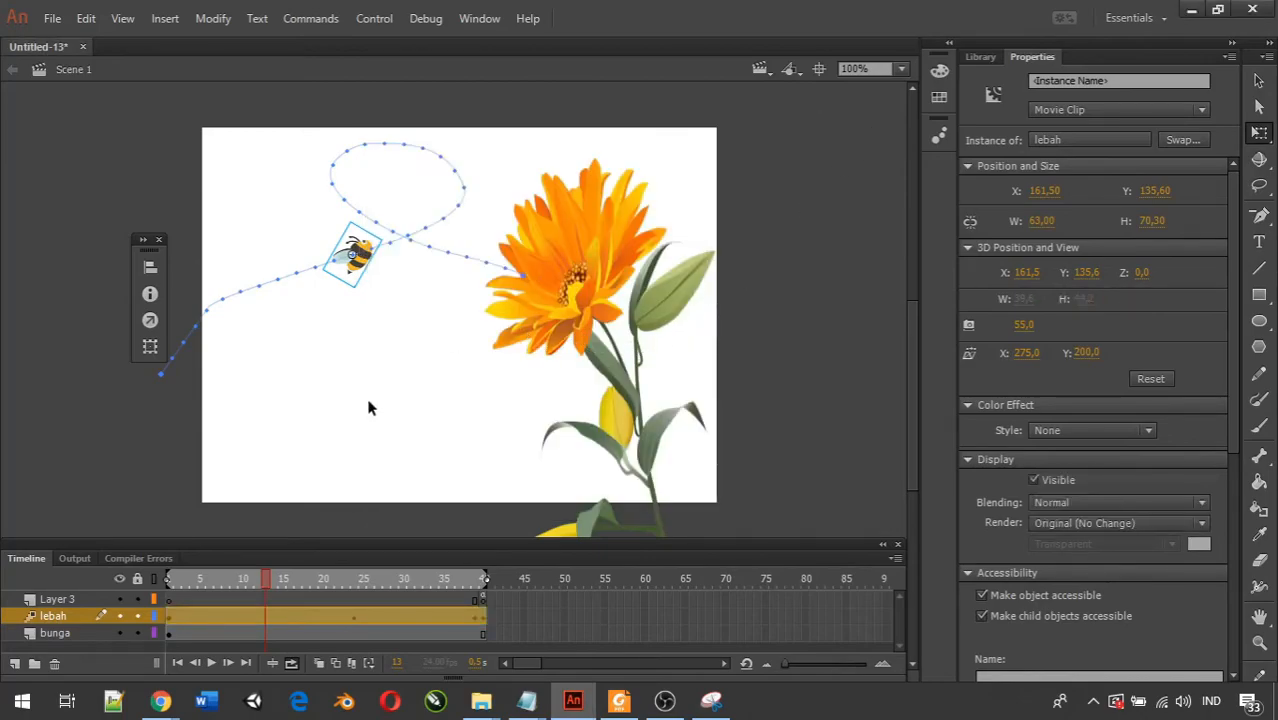
Turn Orient to path back on for the lebah motion tween.
click(324, 617)
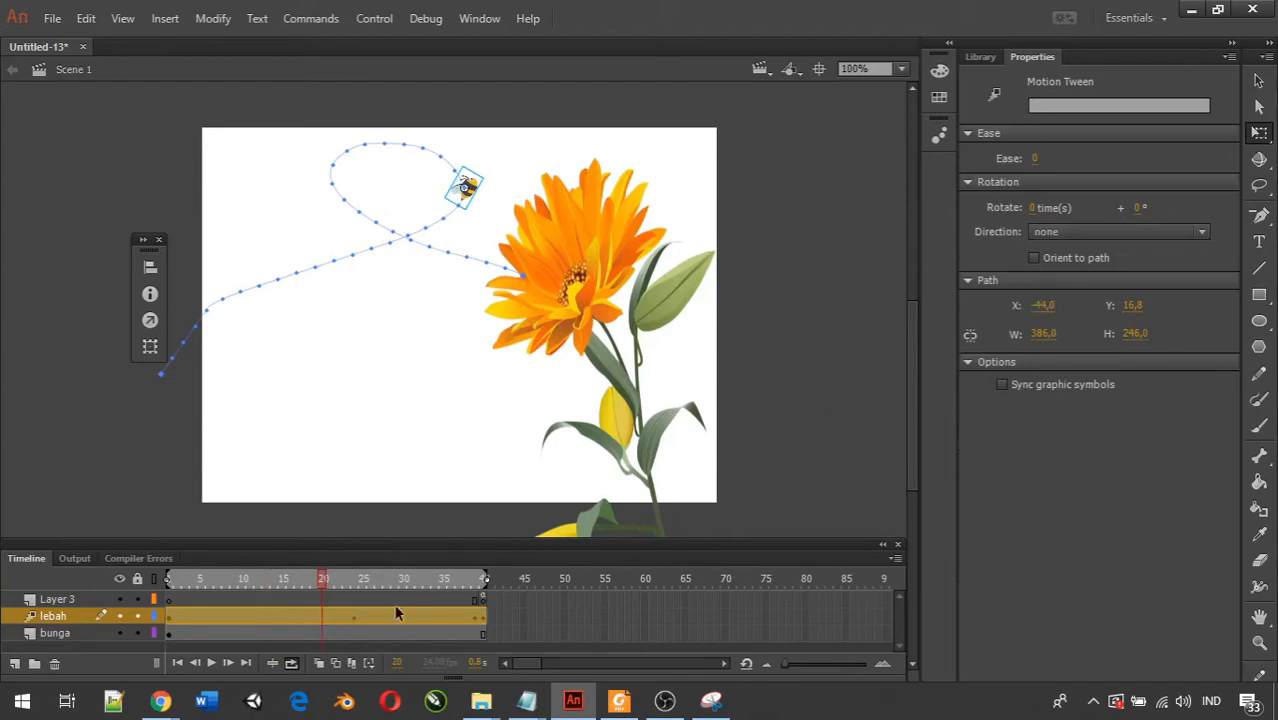
click(355, 619)
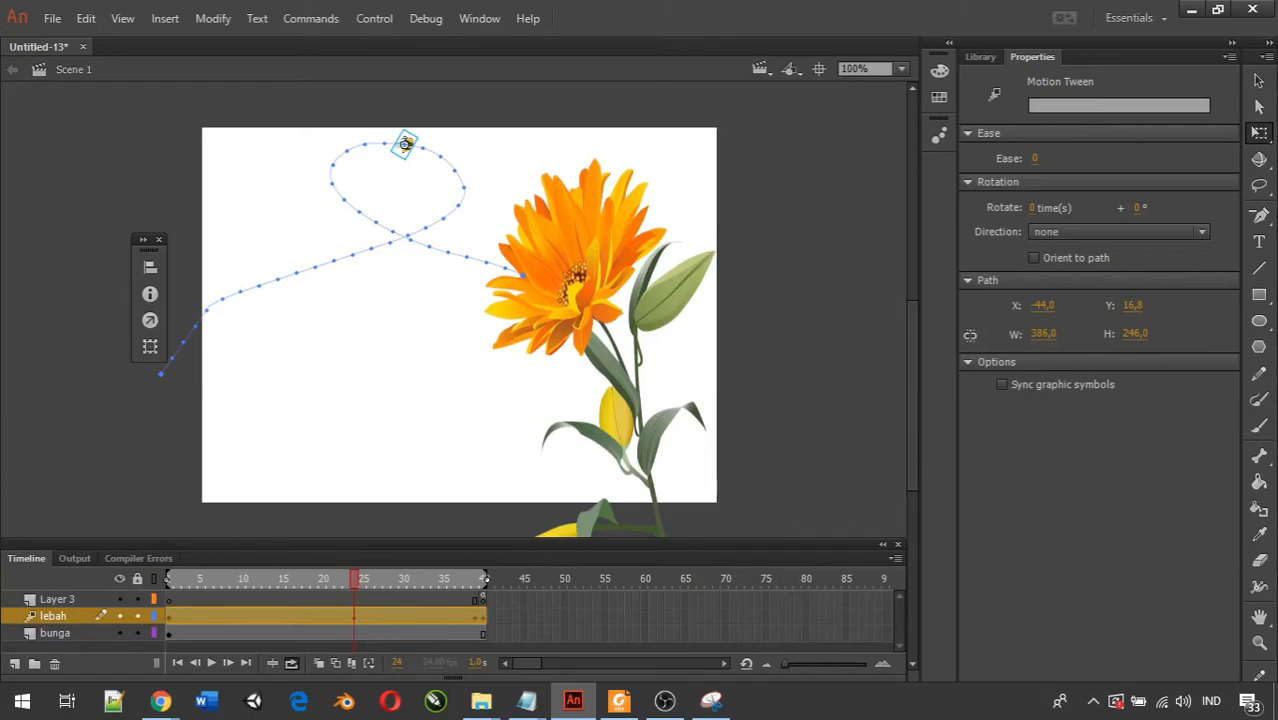
key(alt+Tab)
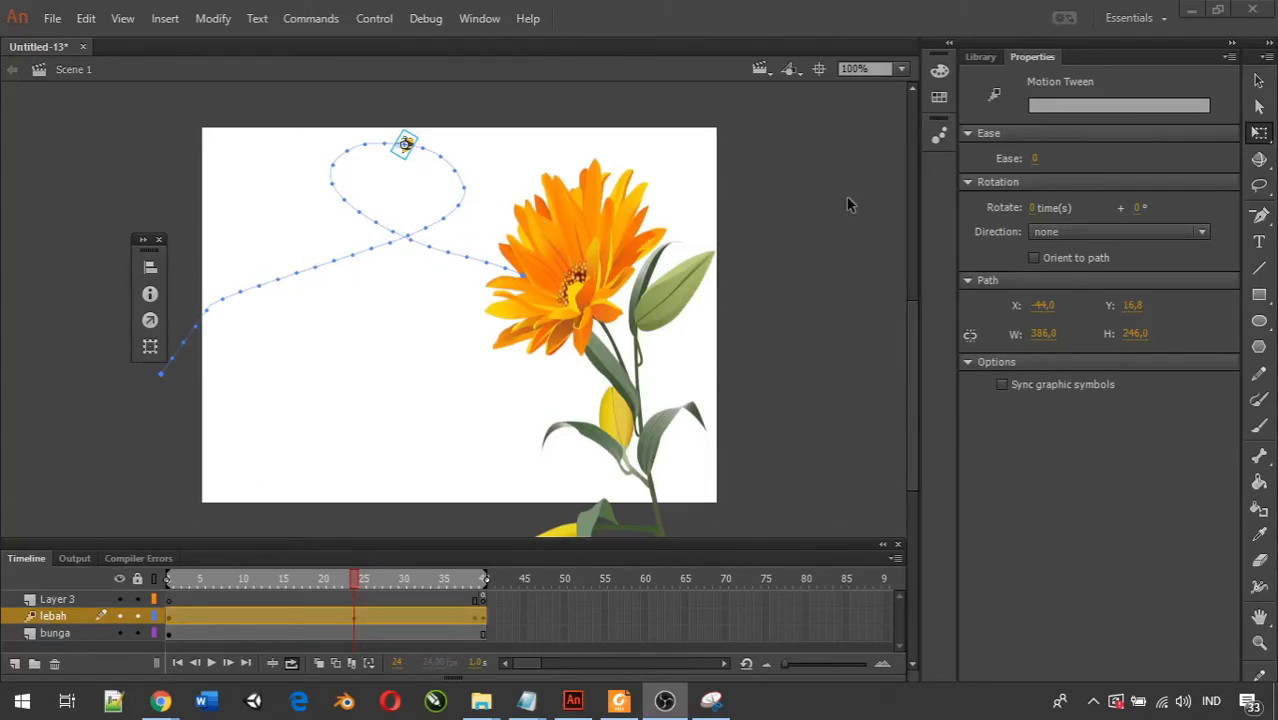
key(alt+Tab)
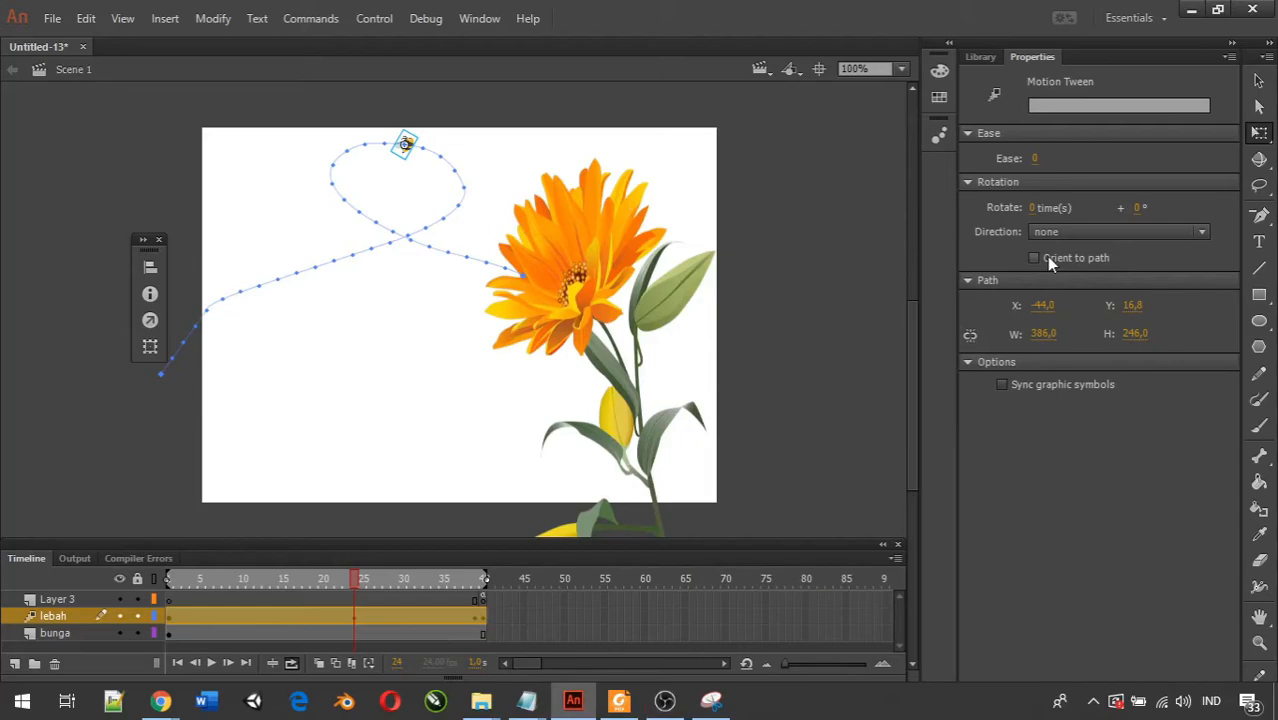
click(1035, 258)
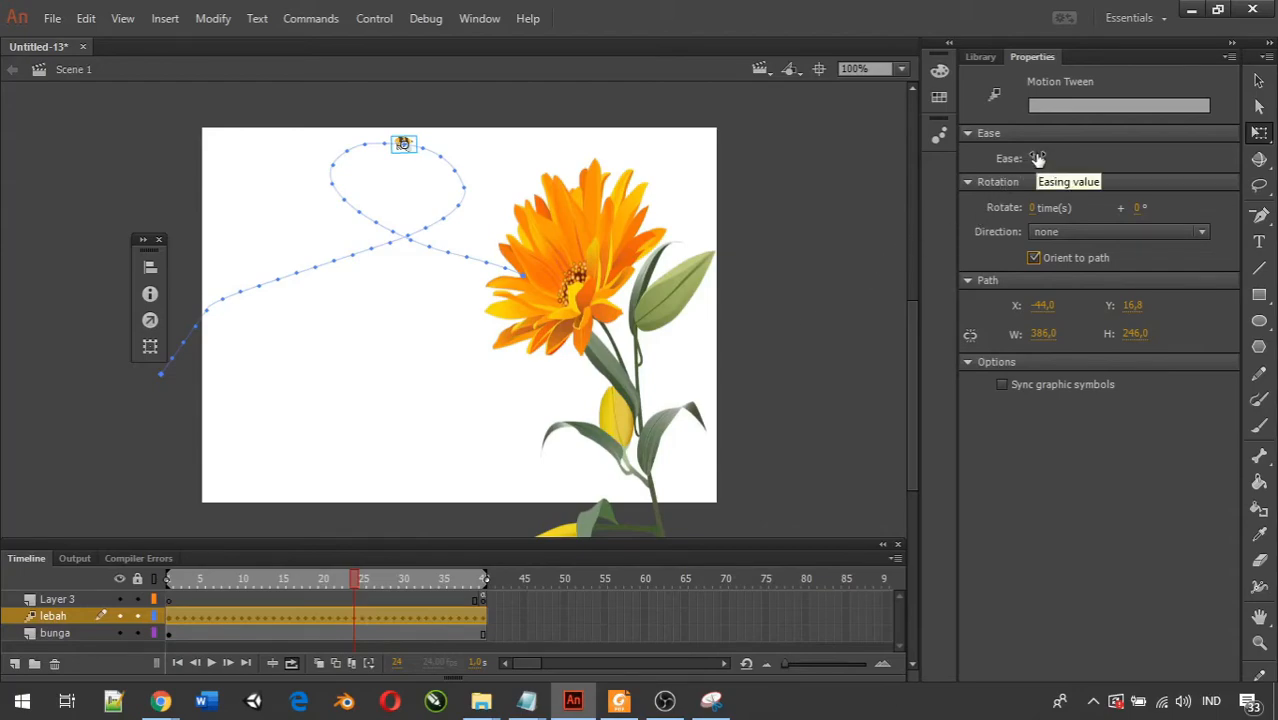
Set the lebah tween's Ease to 100 out and play the timeline from the start to check the bee's speed.
drag(1029, 157, 1217, 170)
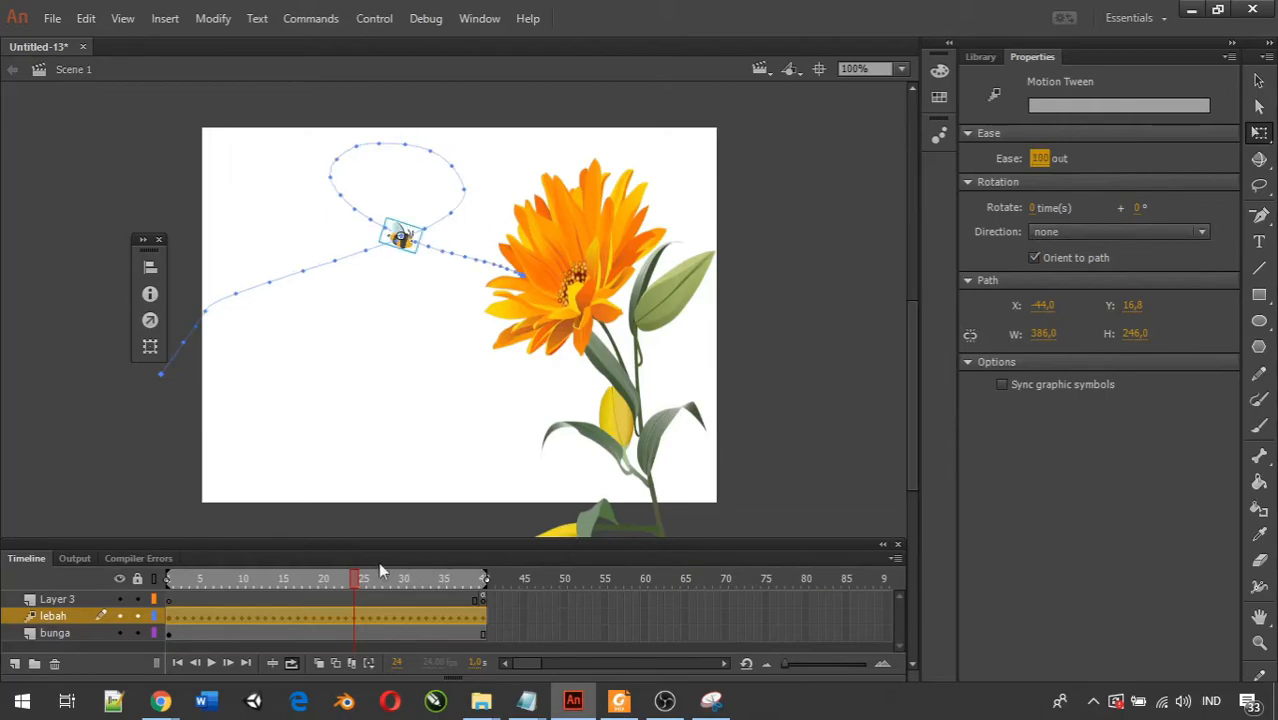
click(346, 580)
drag(346, 580, 143, 580)
click(210, 664)
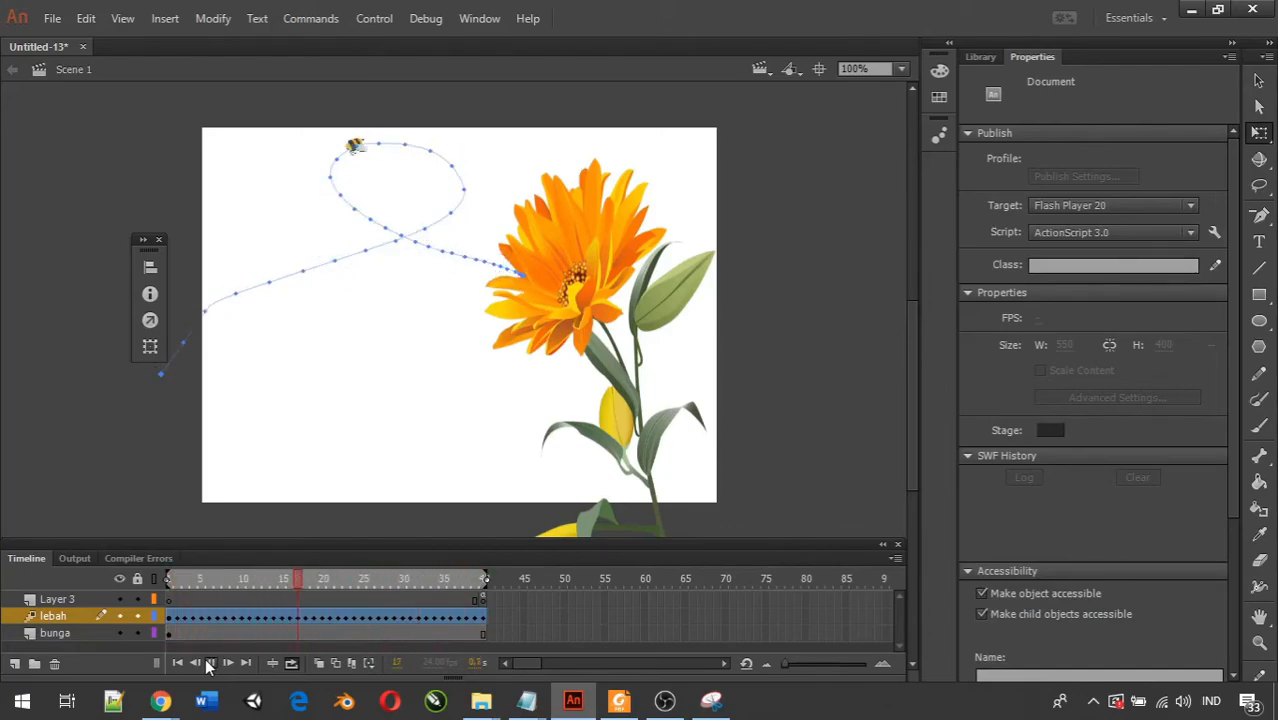
Set the lebah tween's Ease to -100 in and play the timeline to check the bee's speed.
click(315, 616)
drag(1040, 158, 912, 171)
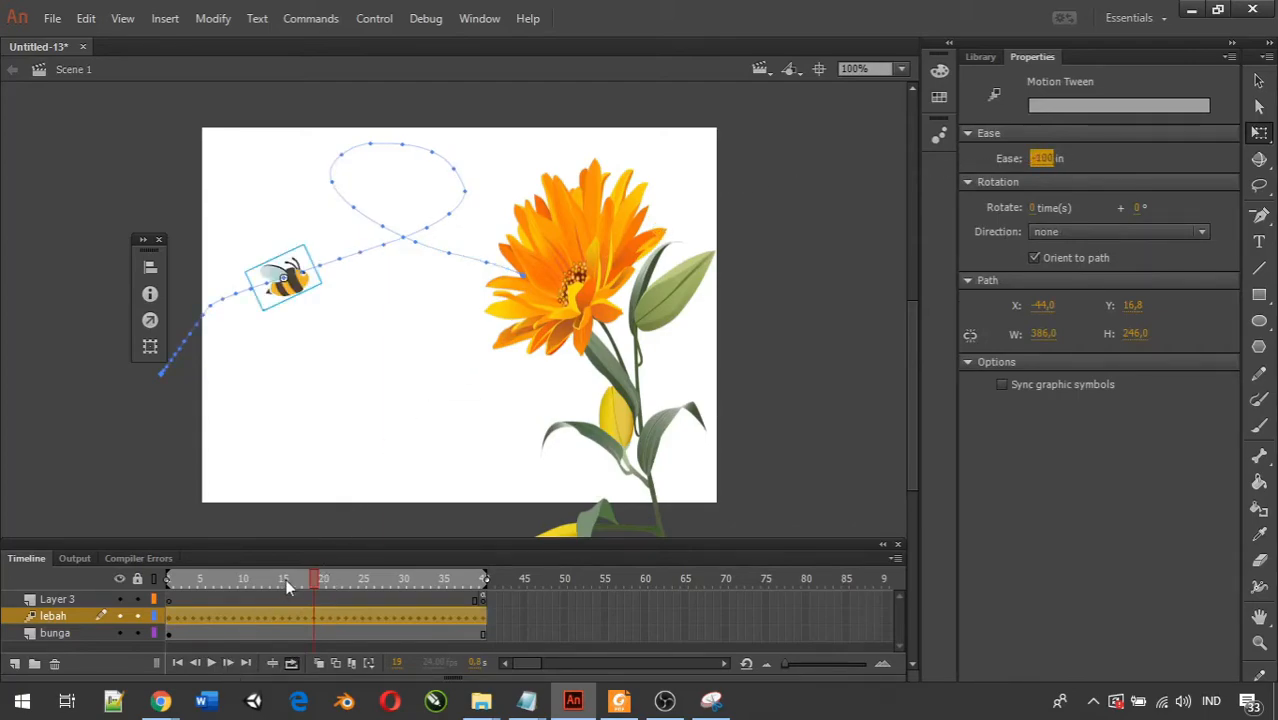
click(214, 662)
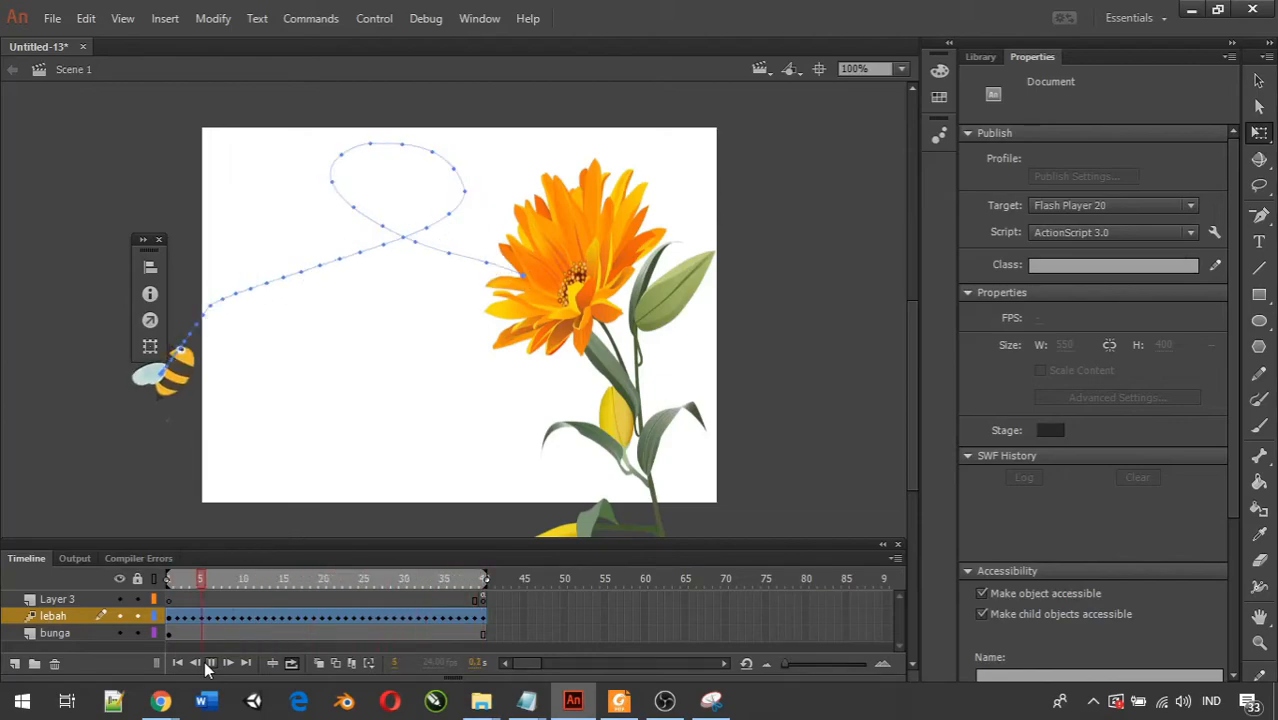
click(210, 663)
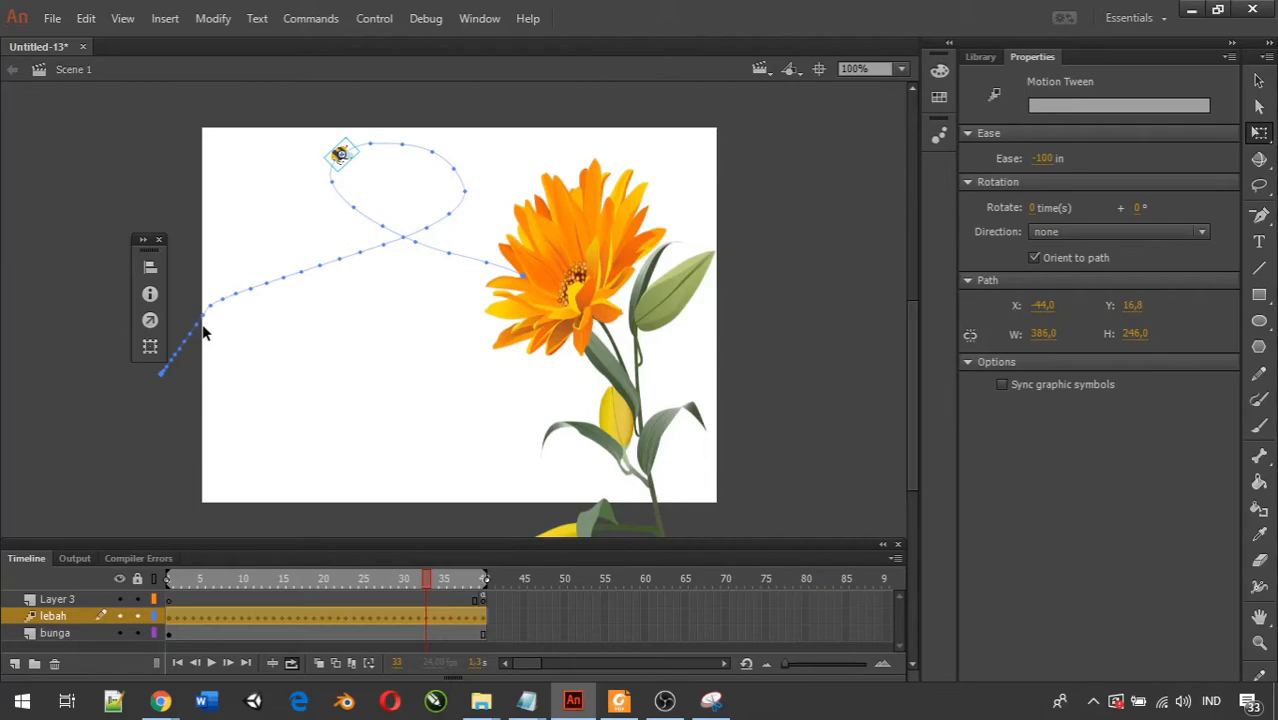
Set the Ease of the lebah motion tween to 100 out.
click(1053, 160)
text(100)
key(Return)
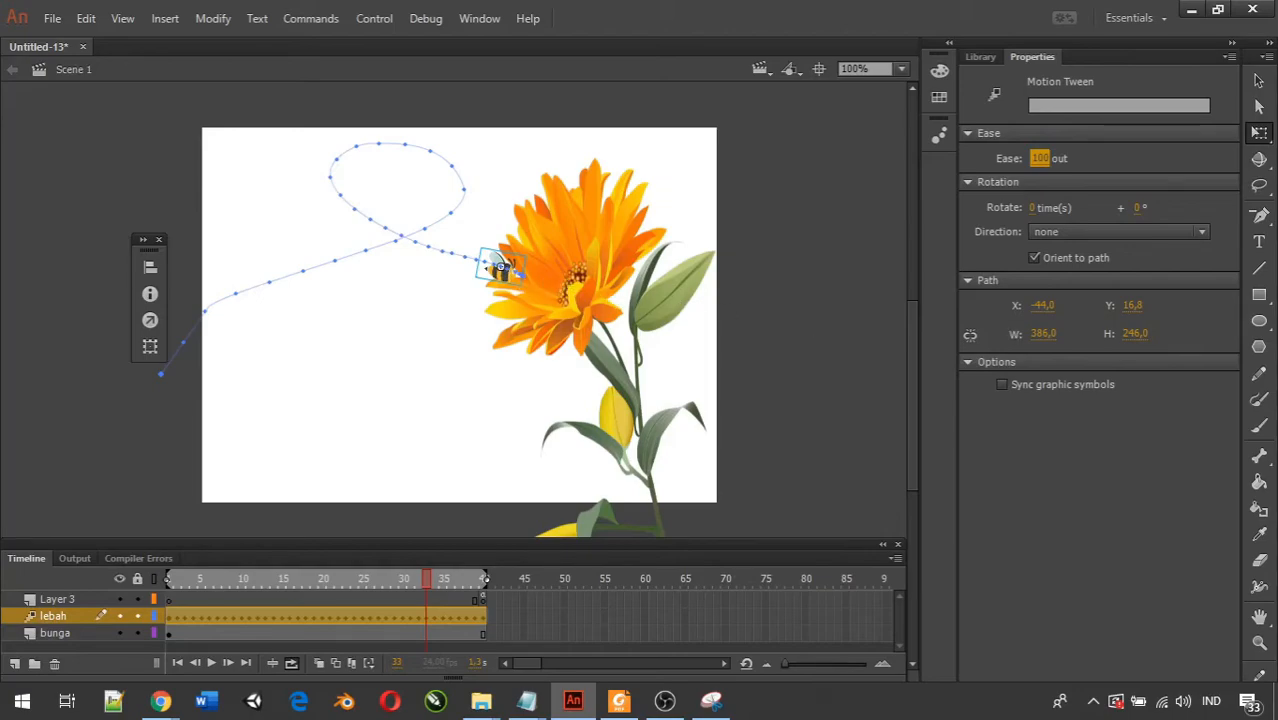
Set the lebah motion tween to rotate 1 time and play the timeline to check the bee's rotation.
click(665, 701)
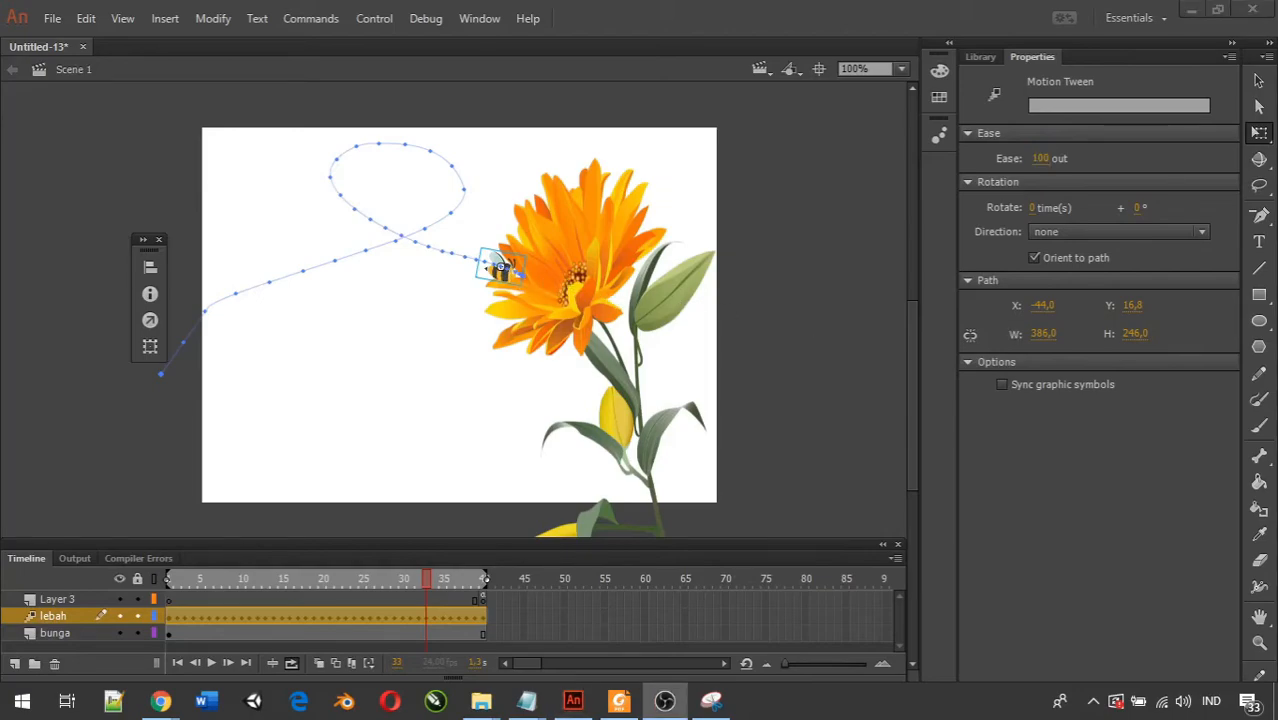
click(1034, 210)
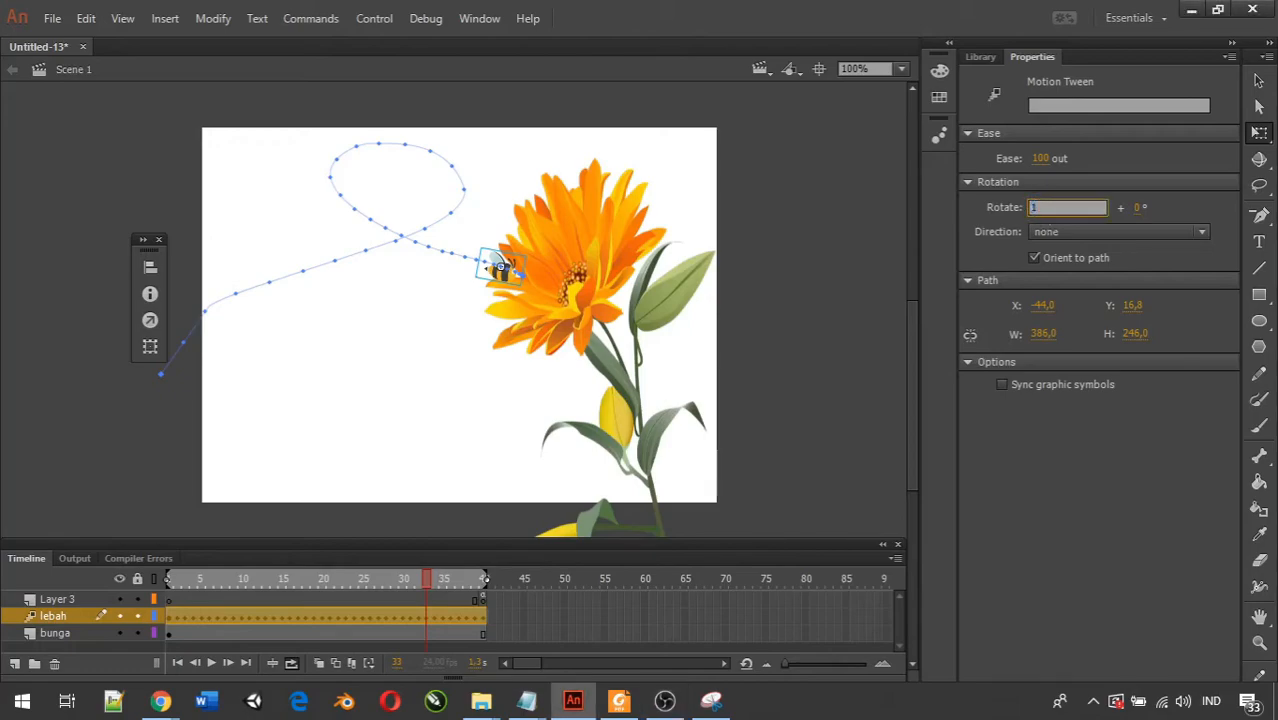
text(1)
key(Return)
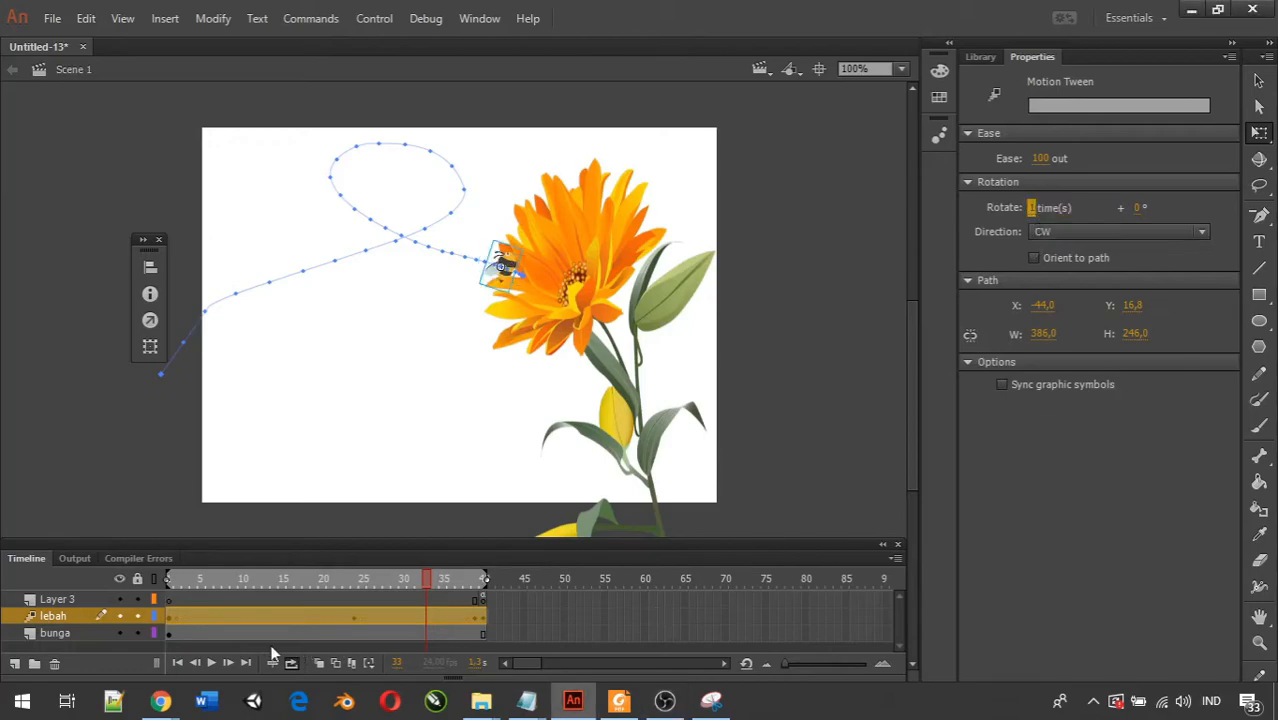
click(210, 663)
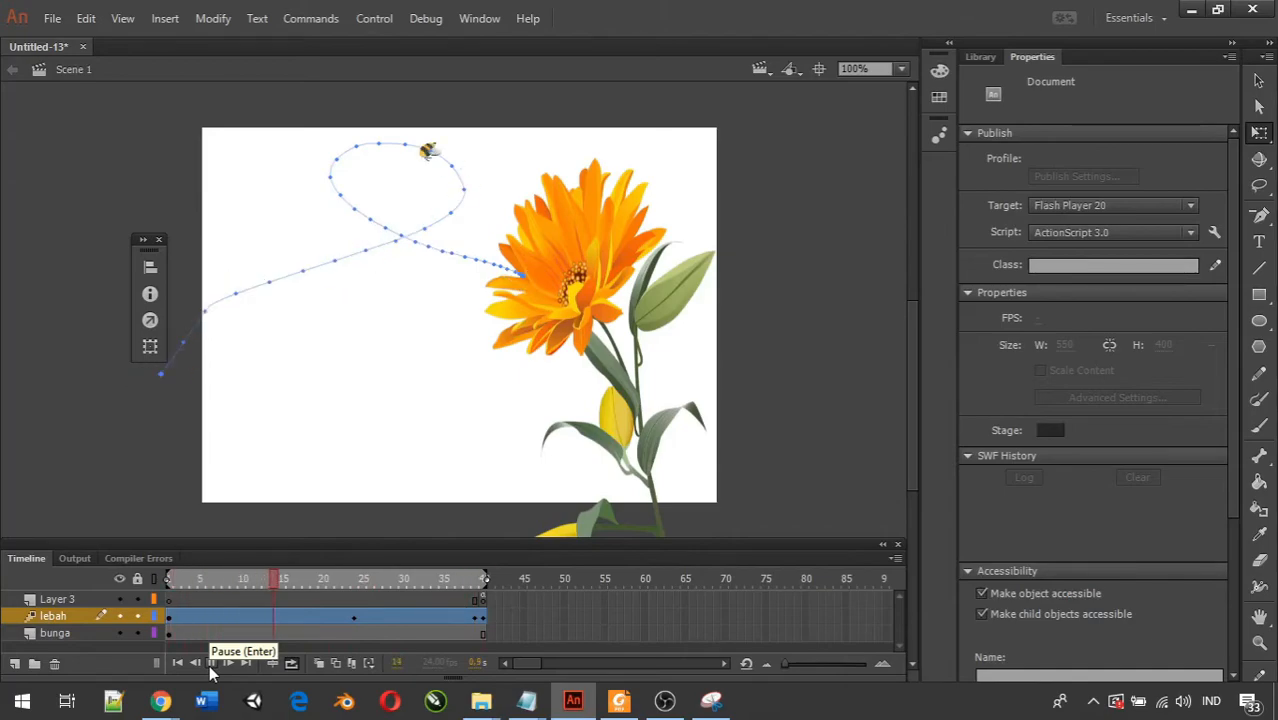
click(210, 665)
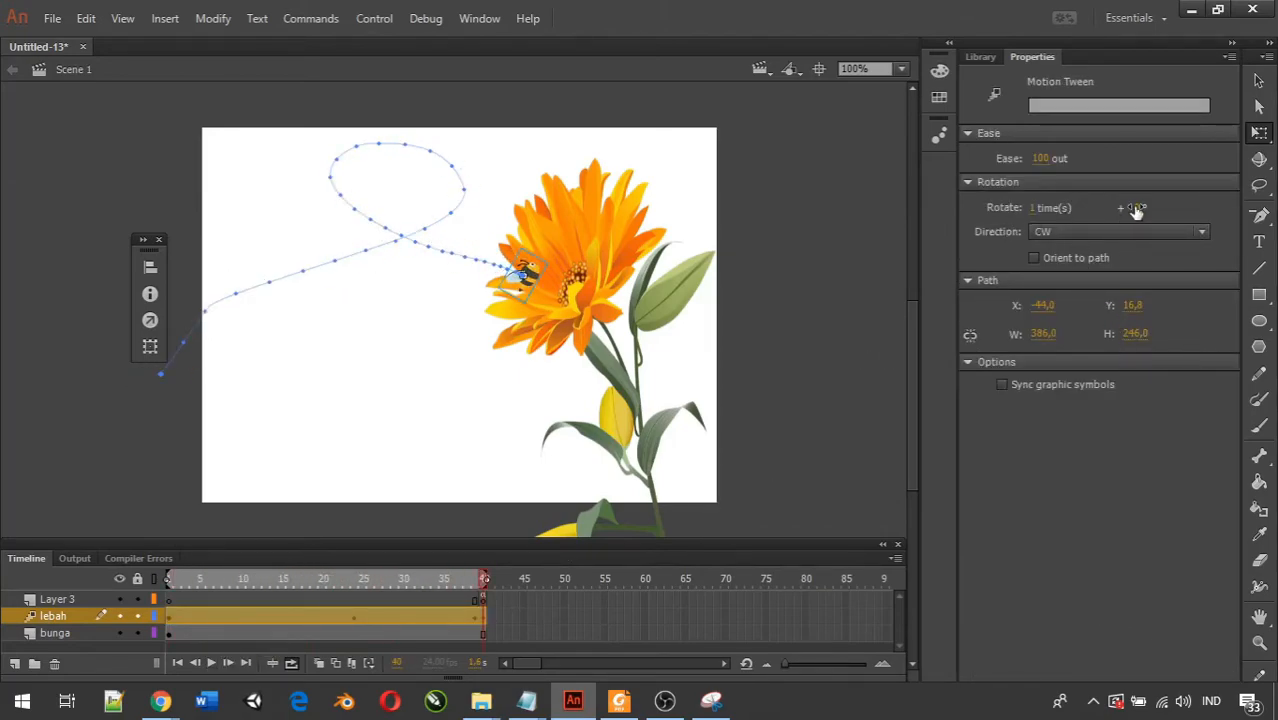
Set the lebah tween's rotation to 0 times plus 90° and play the timeline to check the bee's turn.
click(1038, 207)
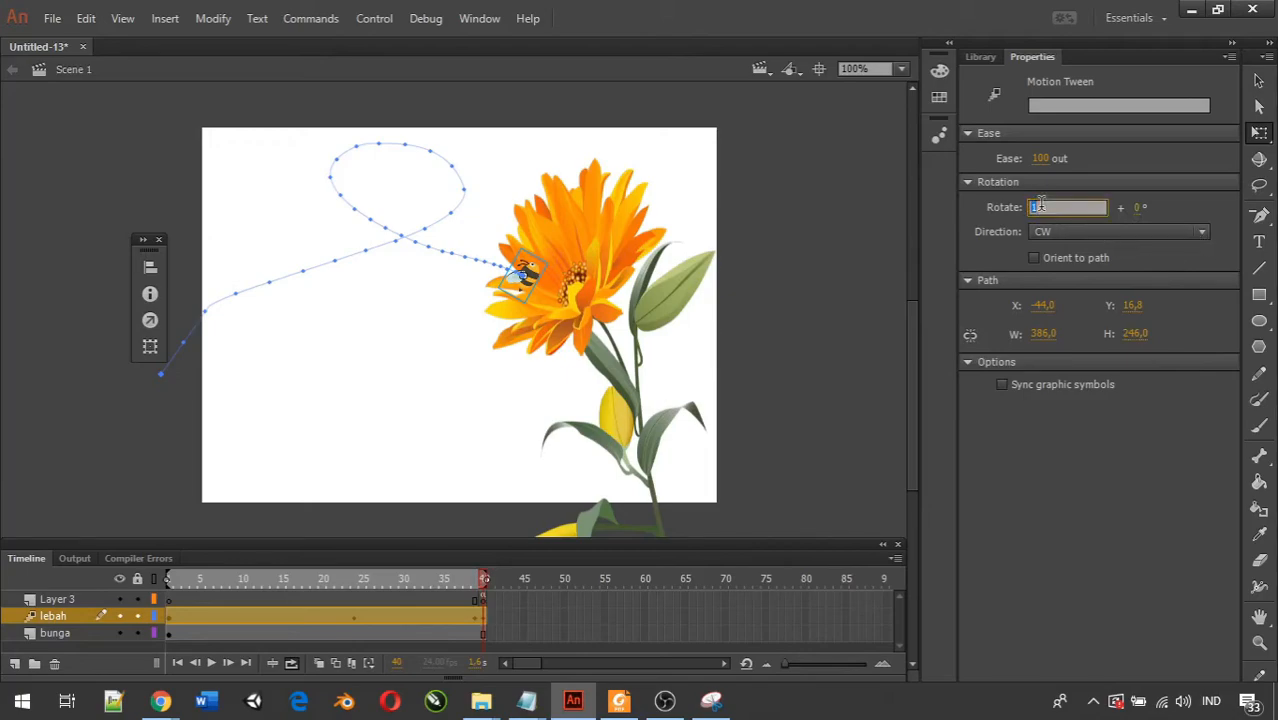
text(0)
key(Return)
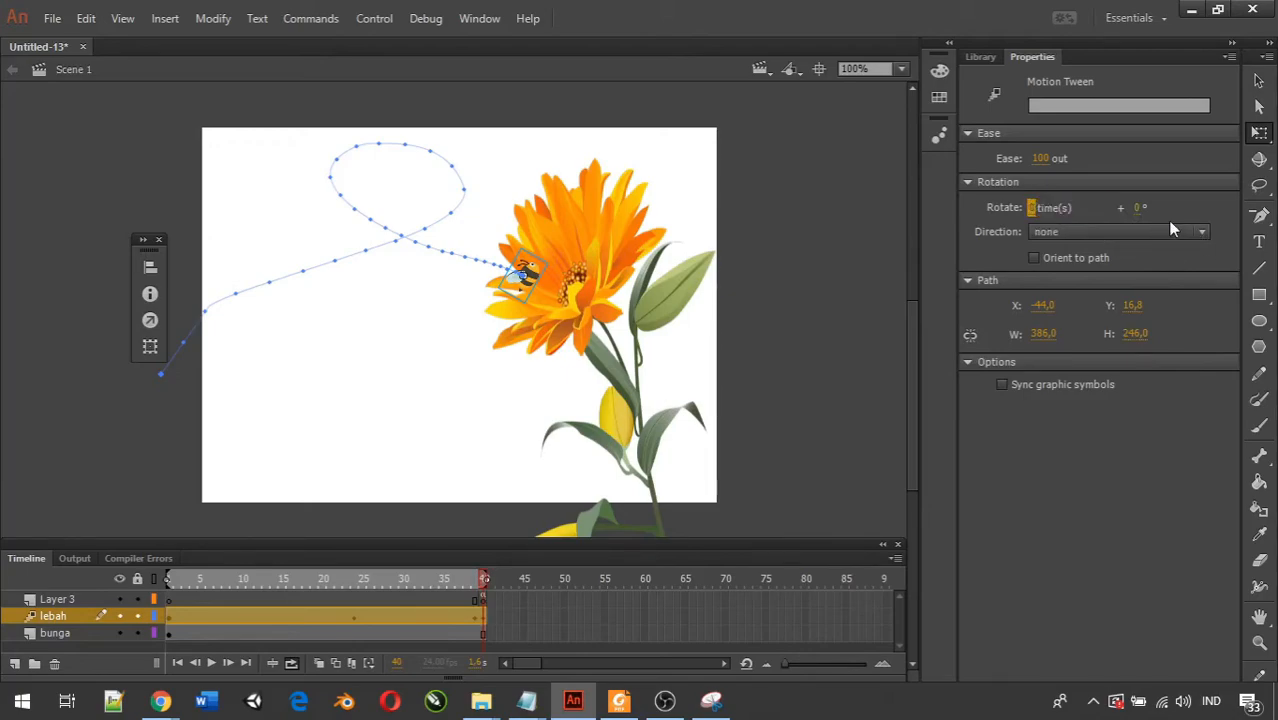
click(1134, 210)
key(Return)
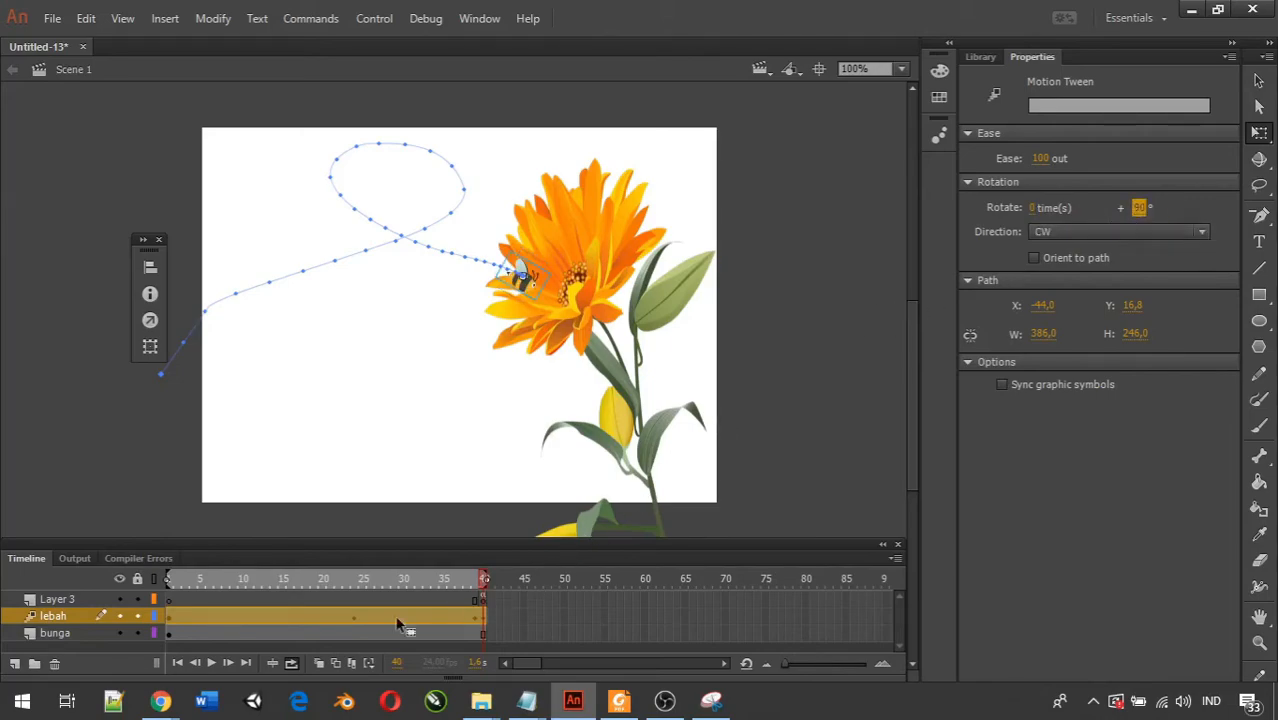
click(211, 664)
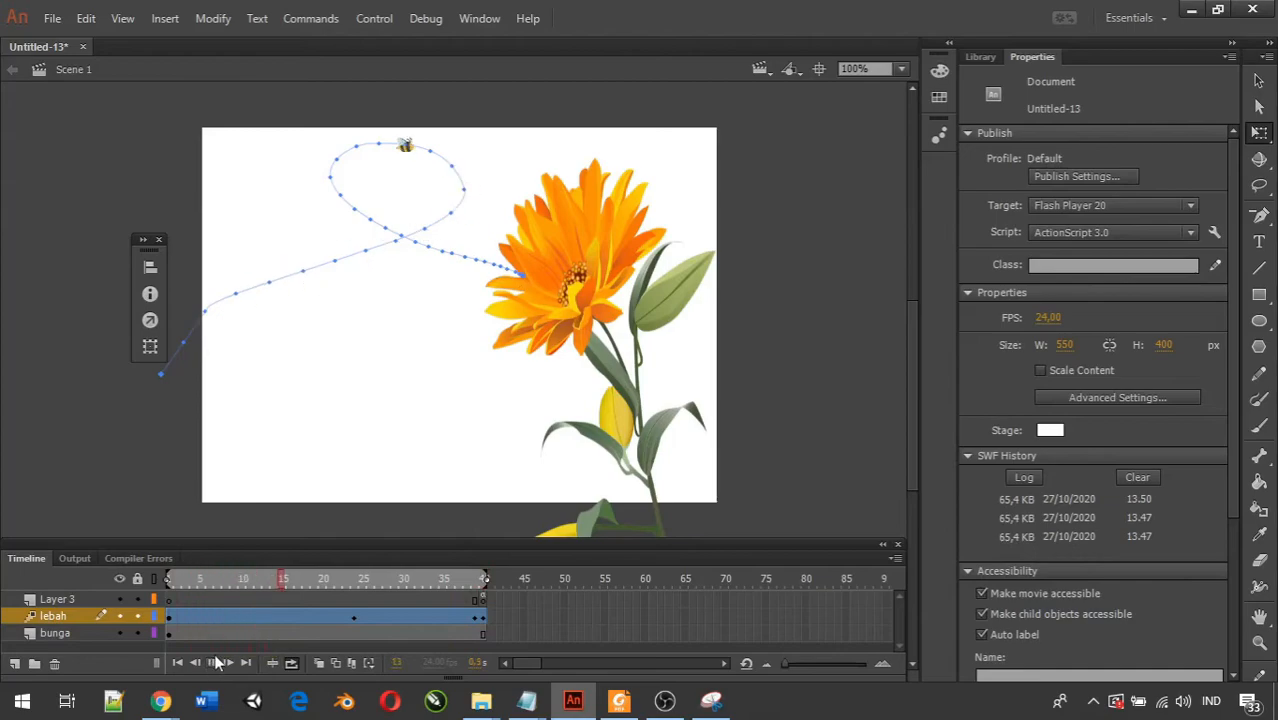
click(215, 664)
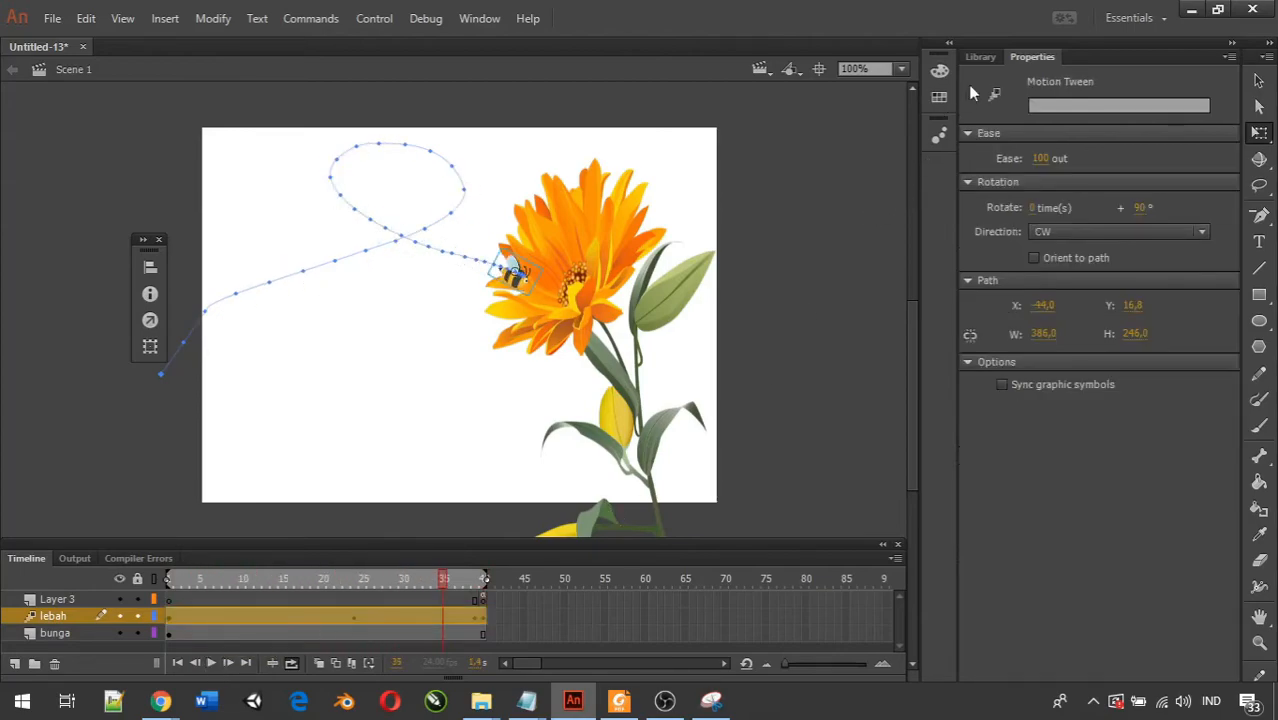
Toggle Orient to path on and off for the lebah tween, re-enter 90° additional rotation, and replay the timeline.
click(285, 617)
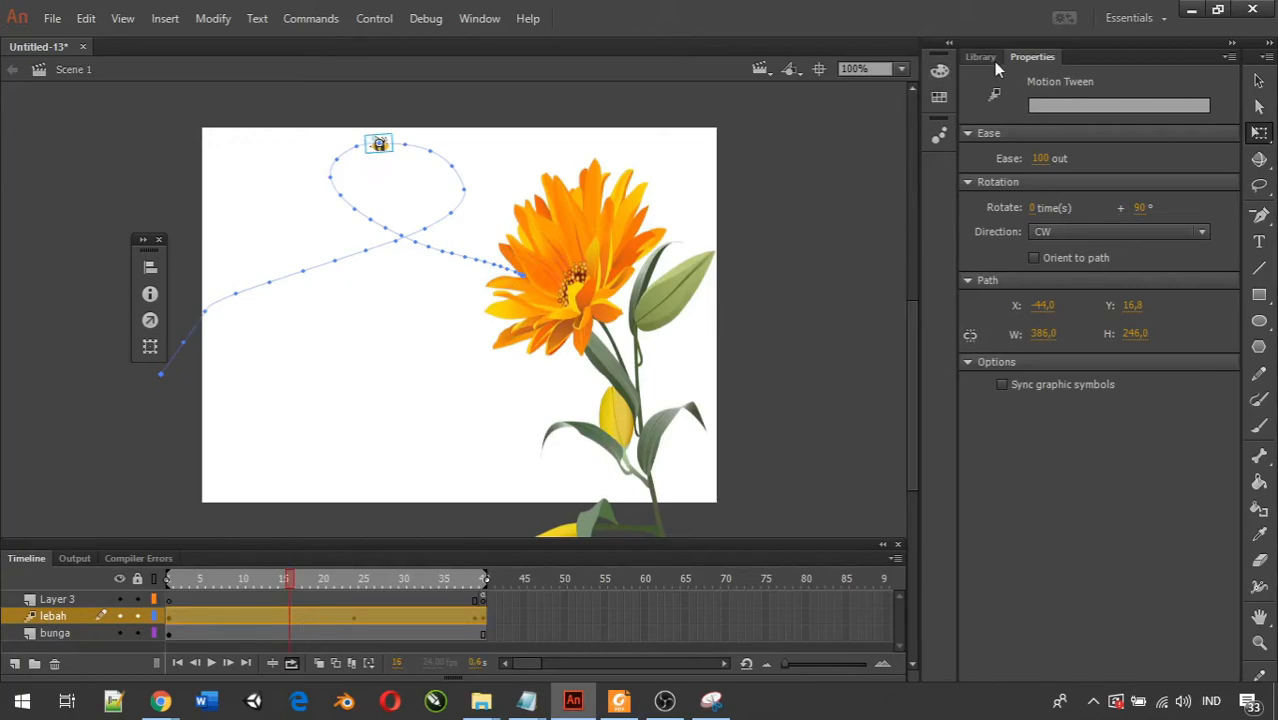
click(1034, 258)
click(1035, 257)
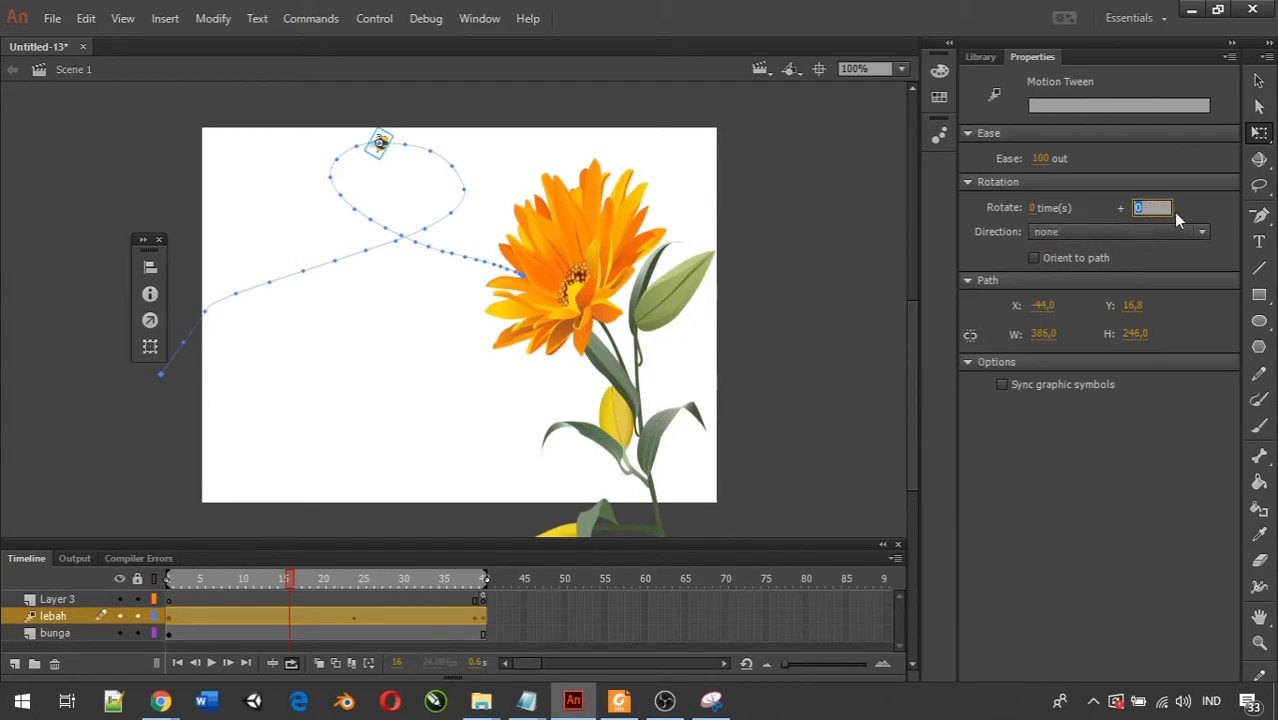
text(90)
key(Return)
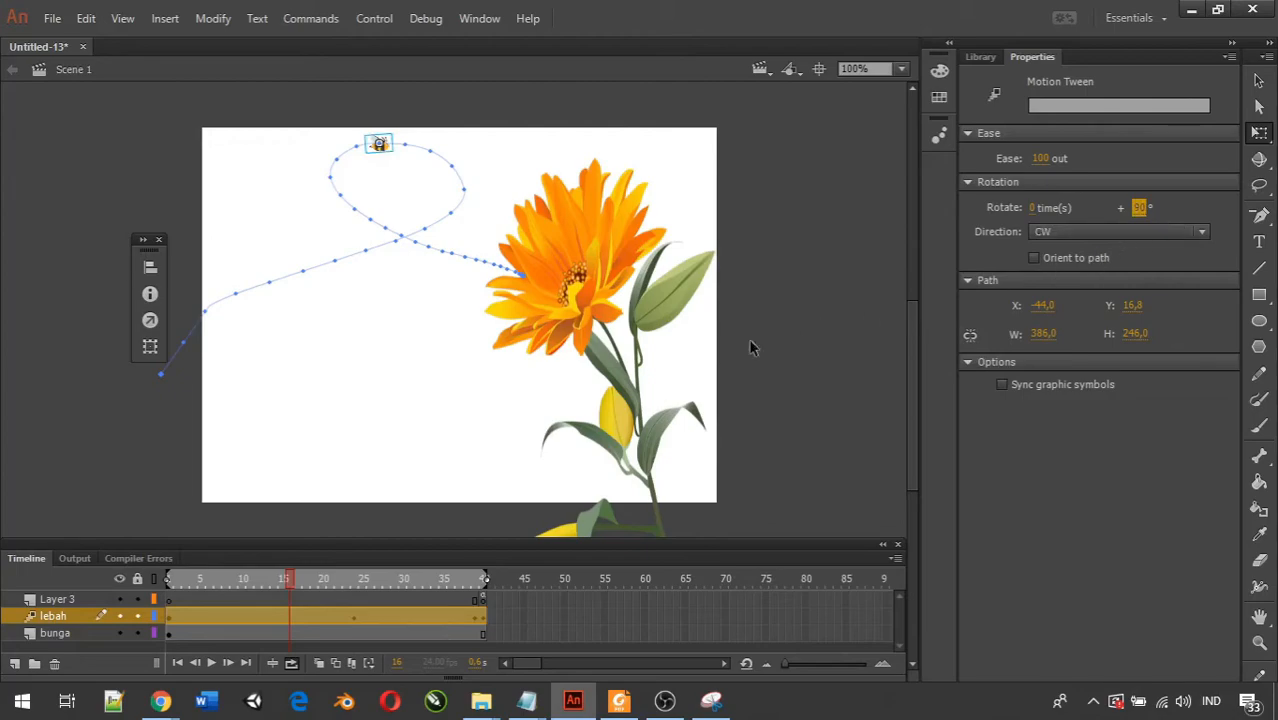
click(213, 664)
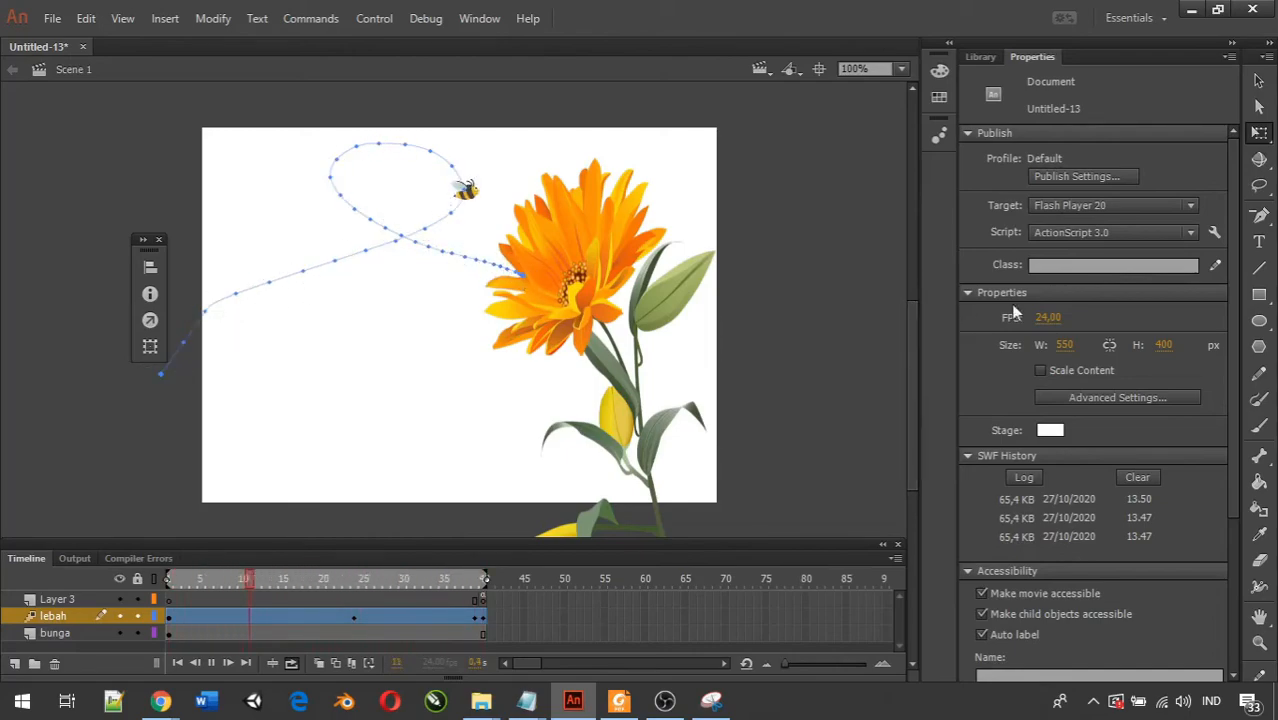
Set the lebah tween to rotate 15 times and play the timeline to check the bee's spinning.
click(665, 701)
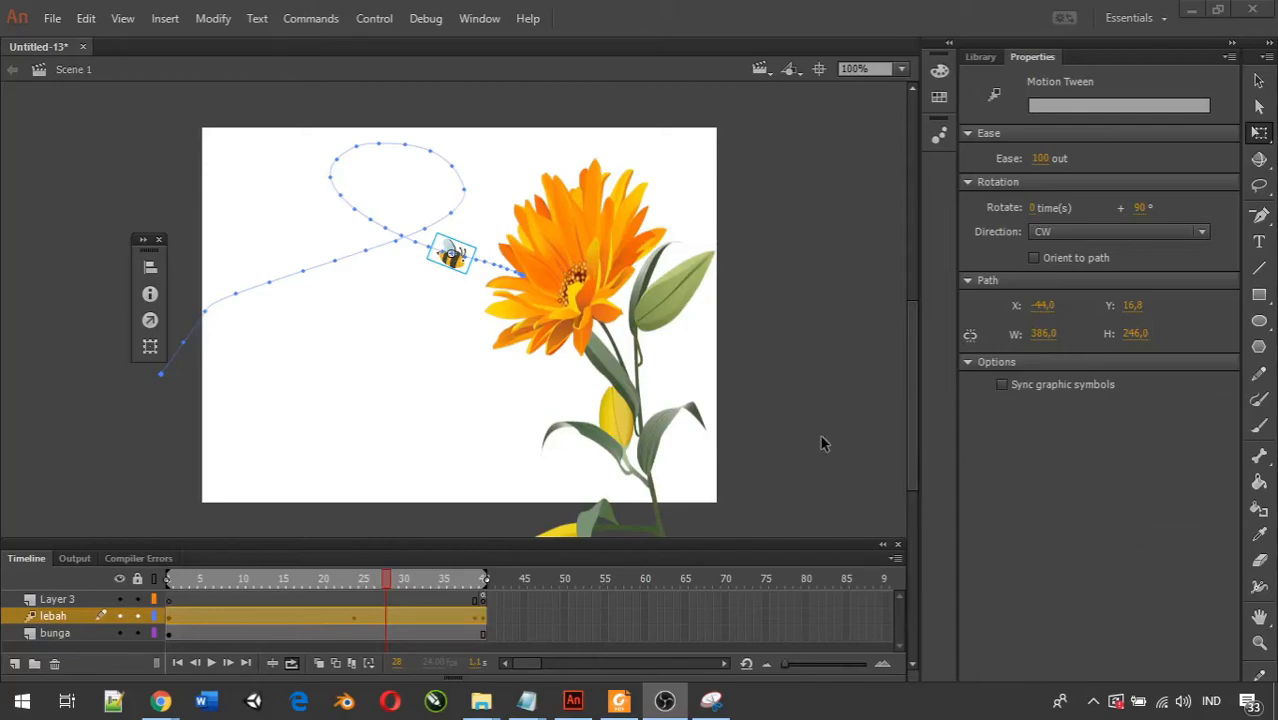
click(1034, 207)
click(1031, 207)
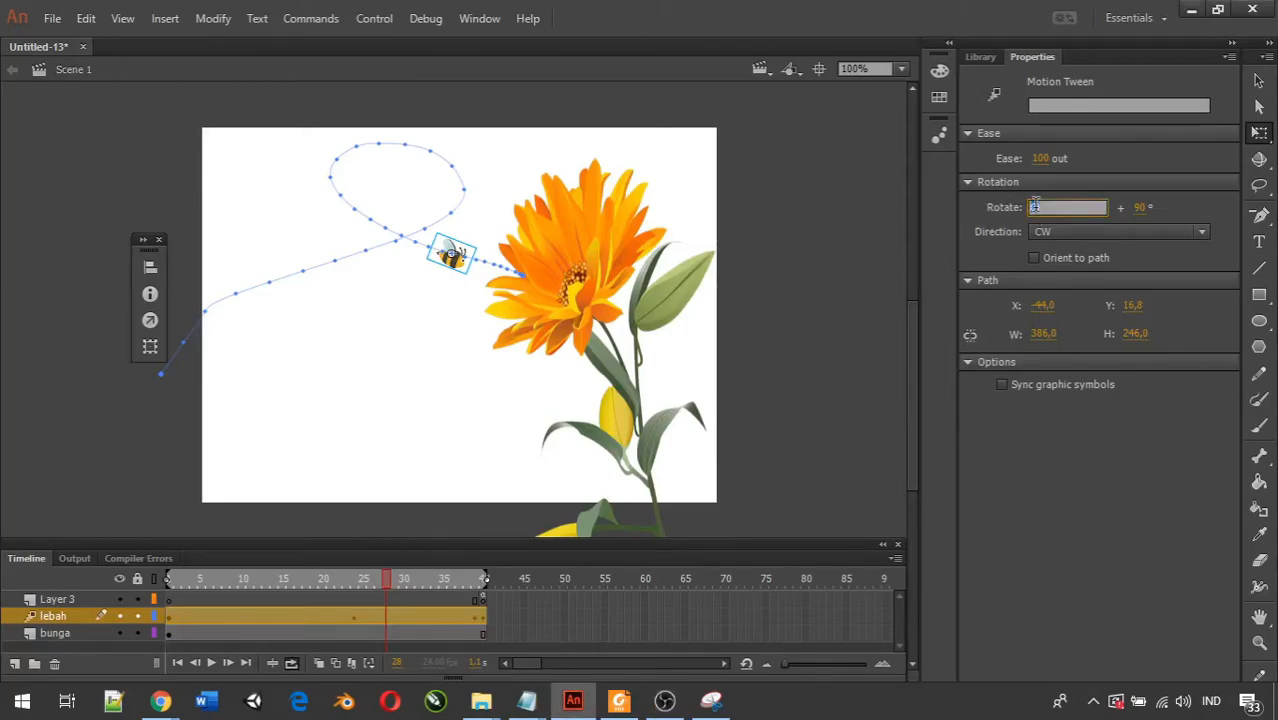
text(15)
key(Return)
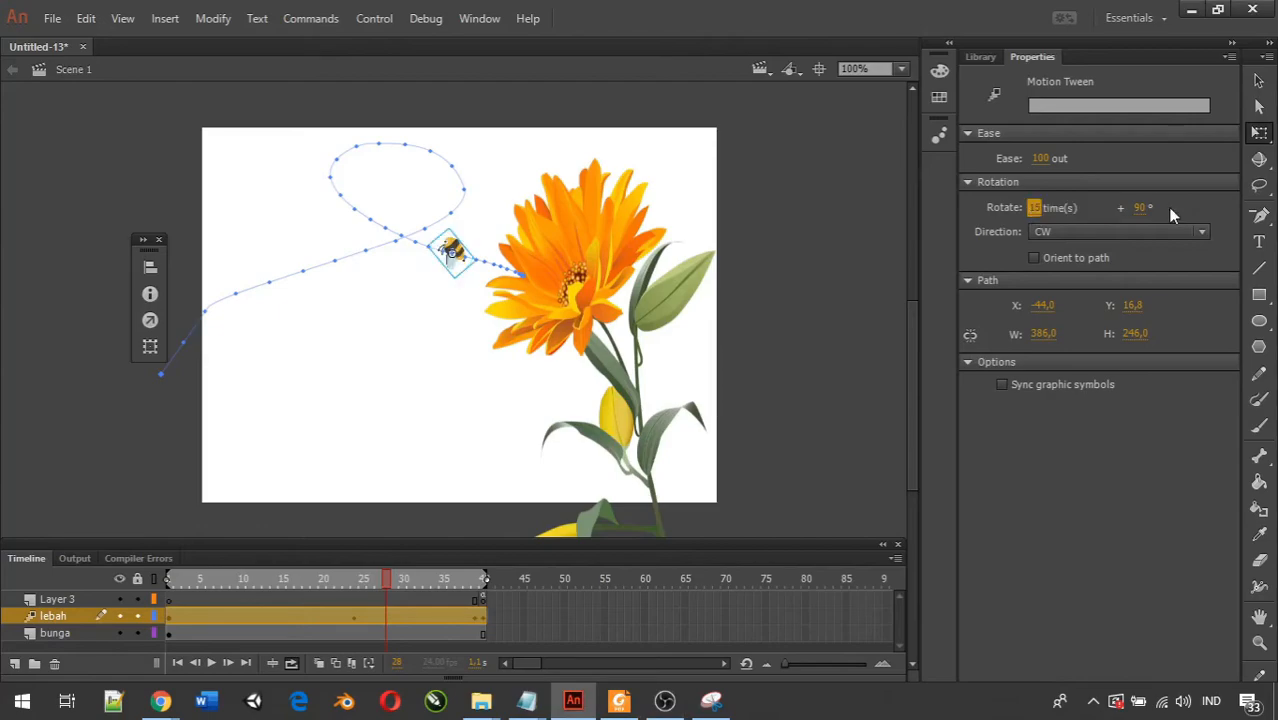
click(212, 665)
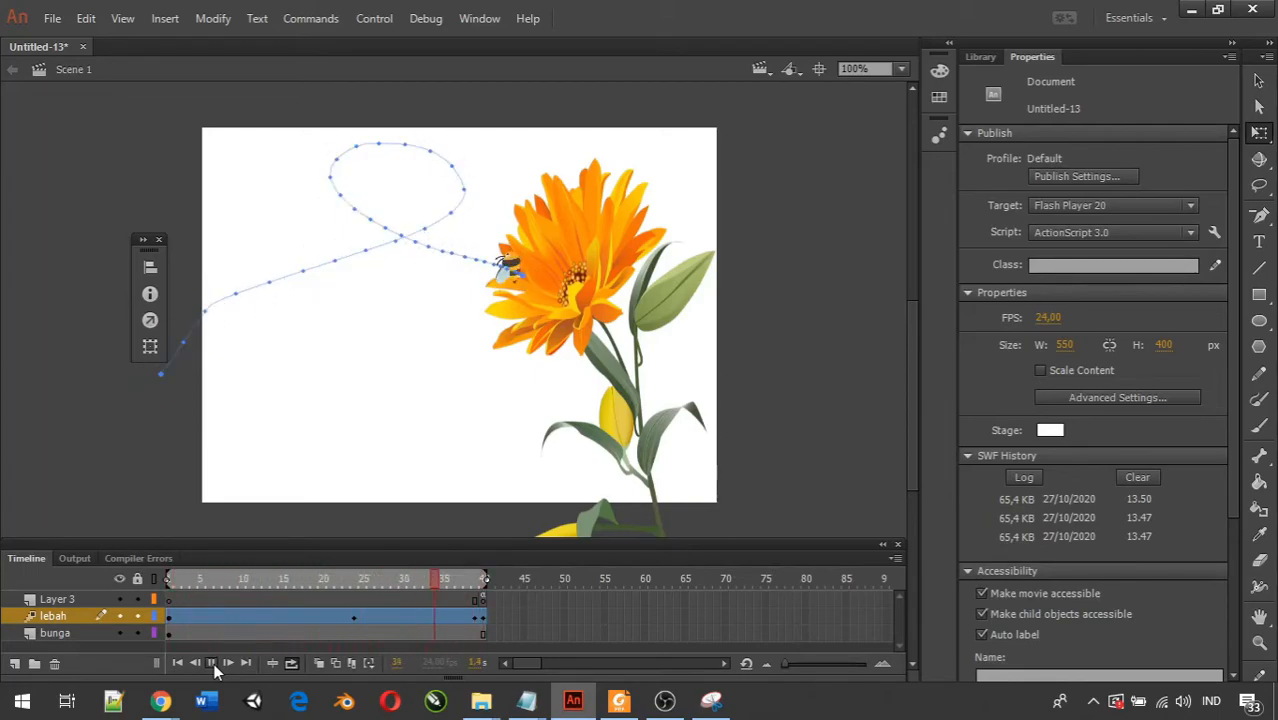
click(212, 663)
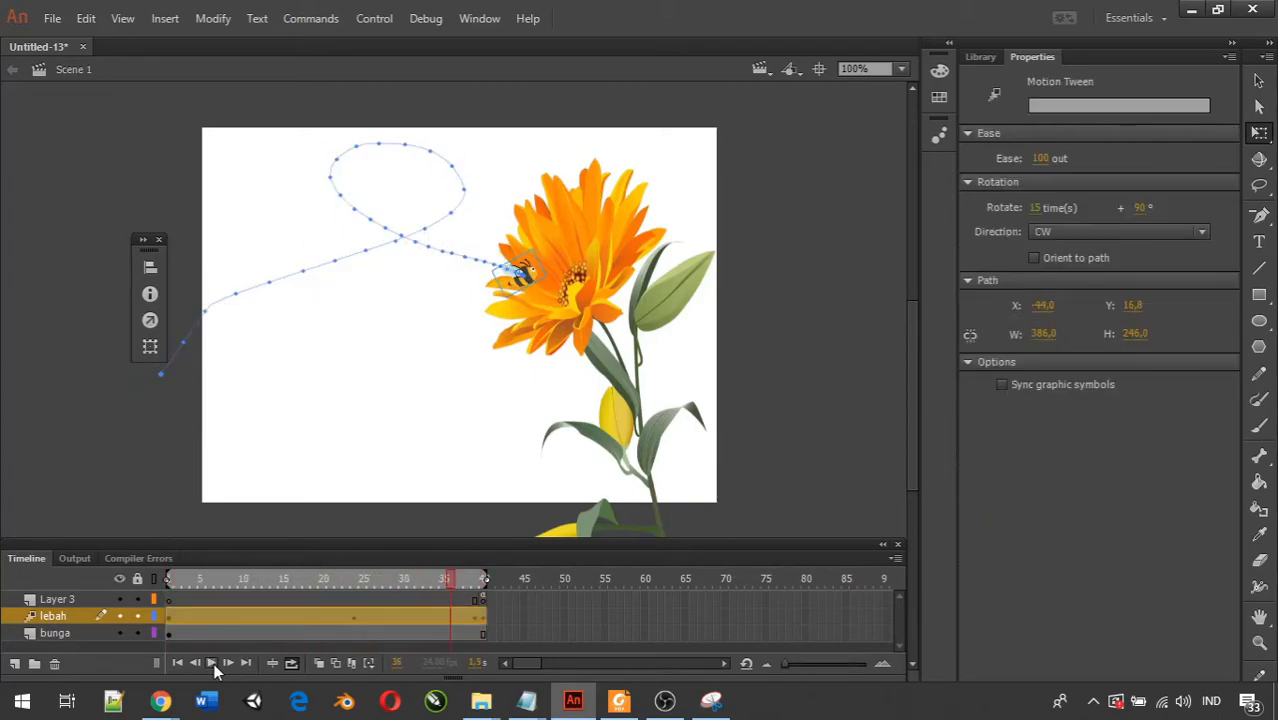
Raise the lebah tween's rotation count to 25 times and play the timeline to check the faster spin.
click(1040, 208)
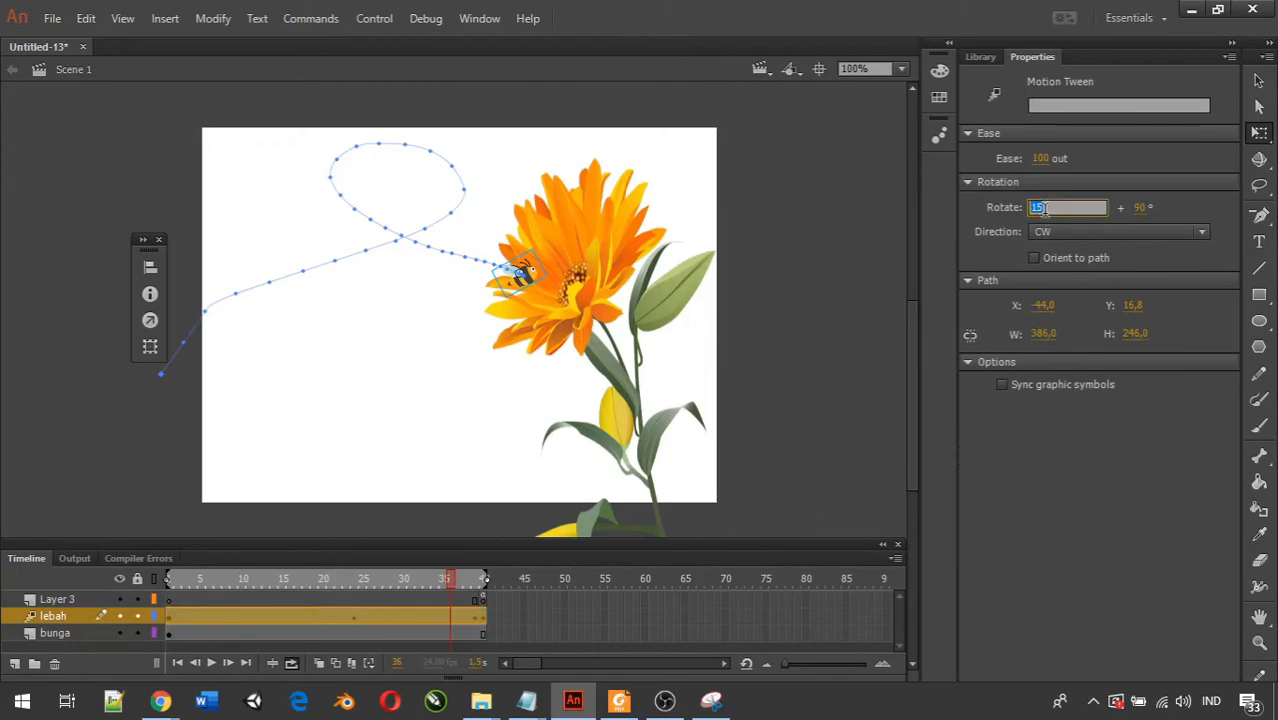
key(Return)
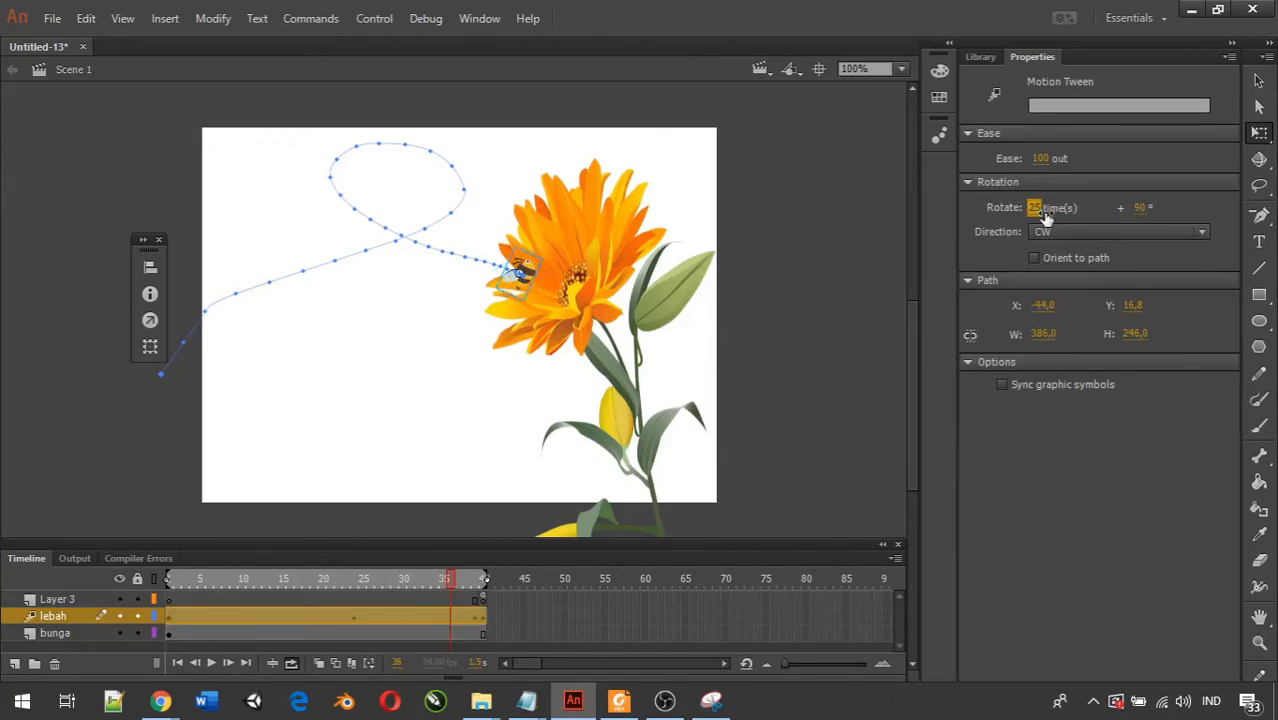
click(211, 663)
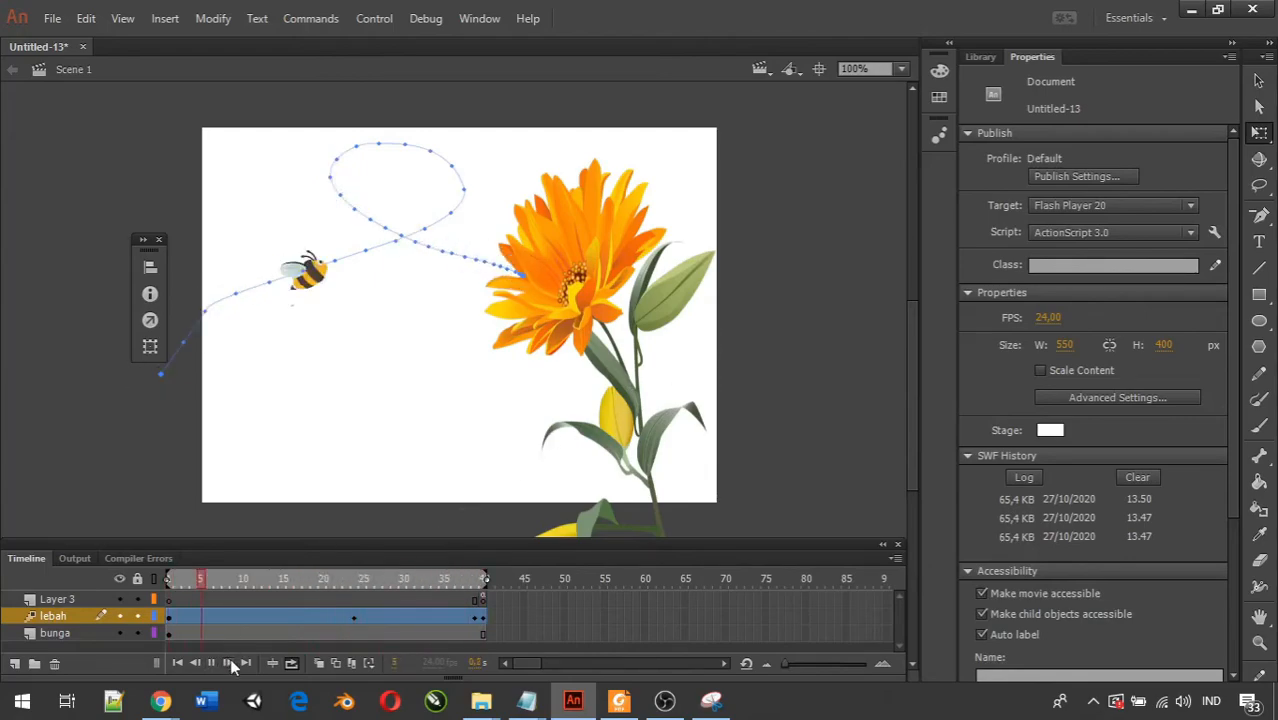
click(211, 663)
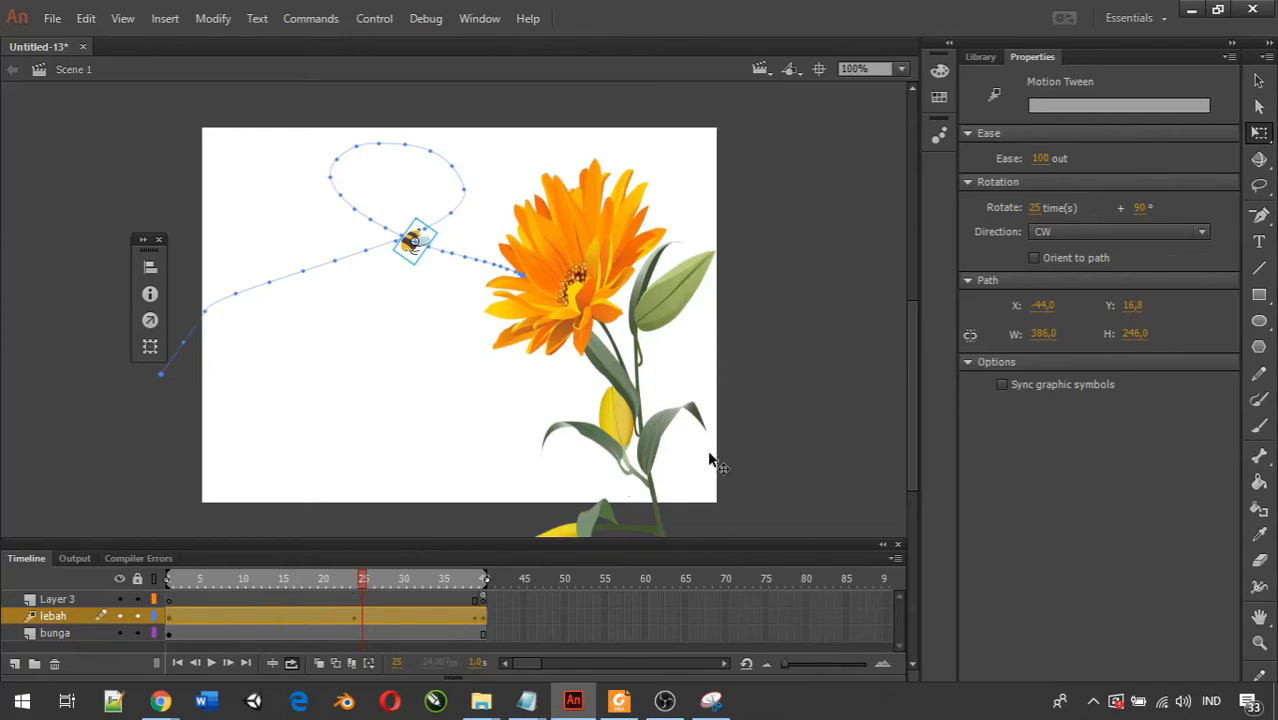
Turn Orient to path back on for the lebah motion tween in place of the custom rotation.
click(1035, 257)
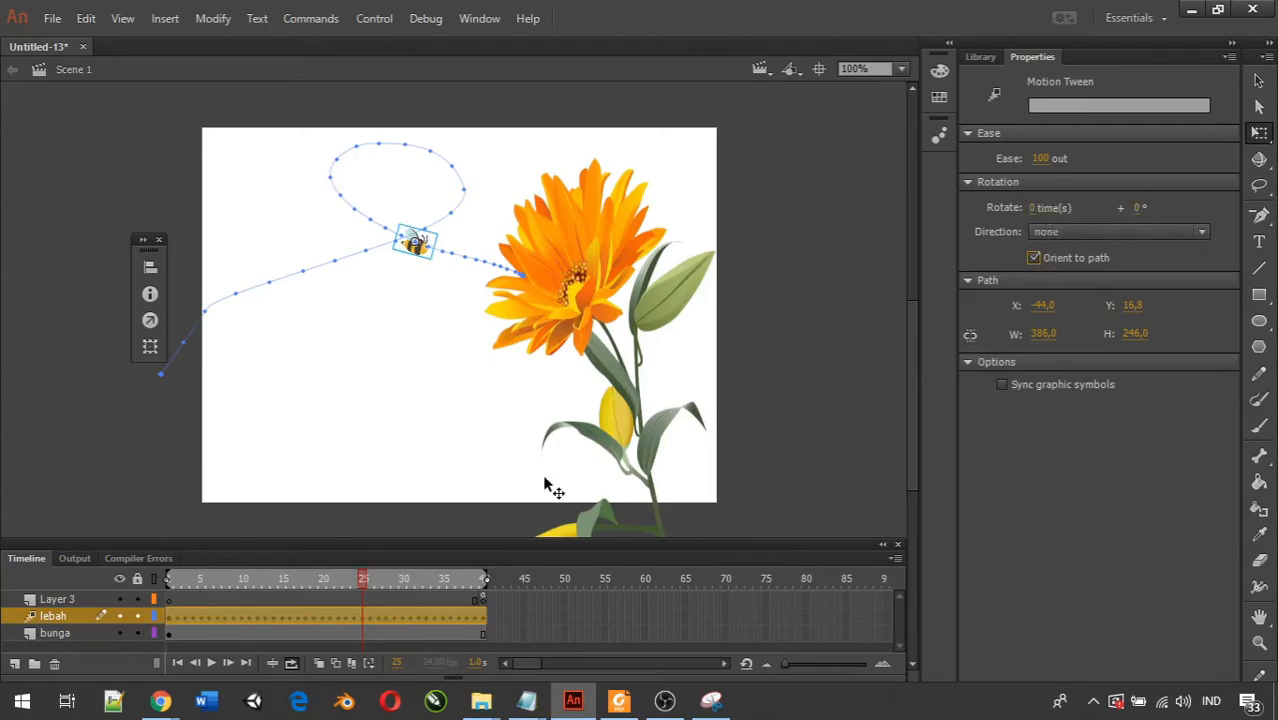
click(665, 701)
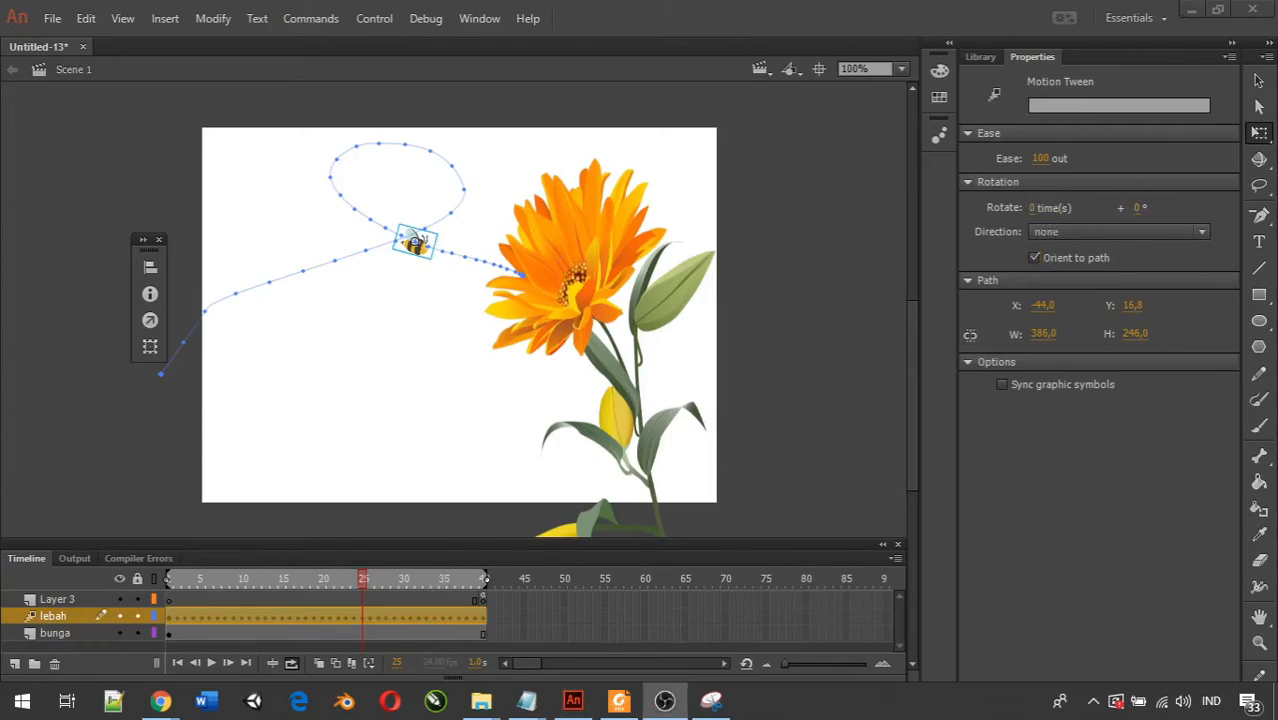
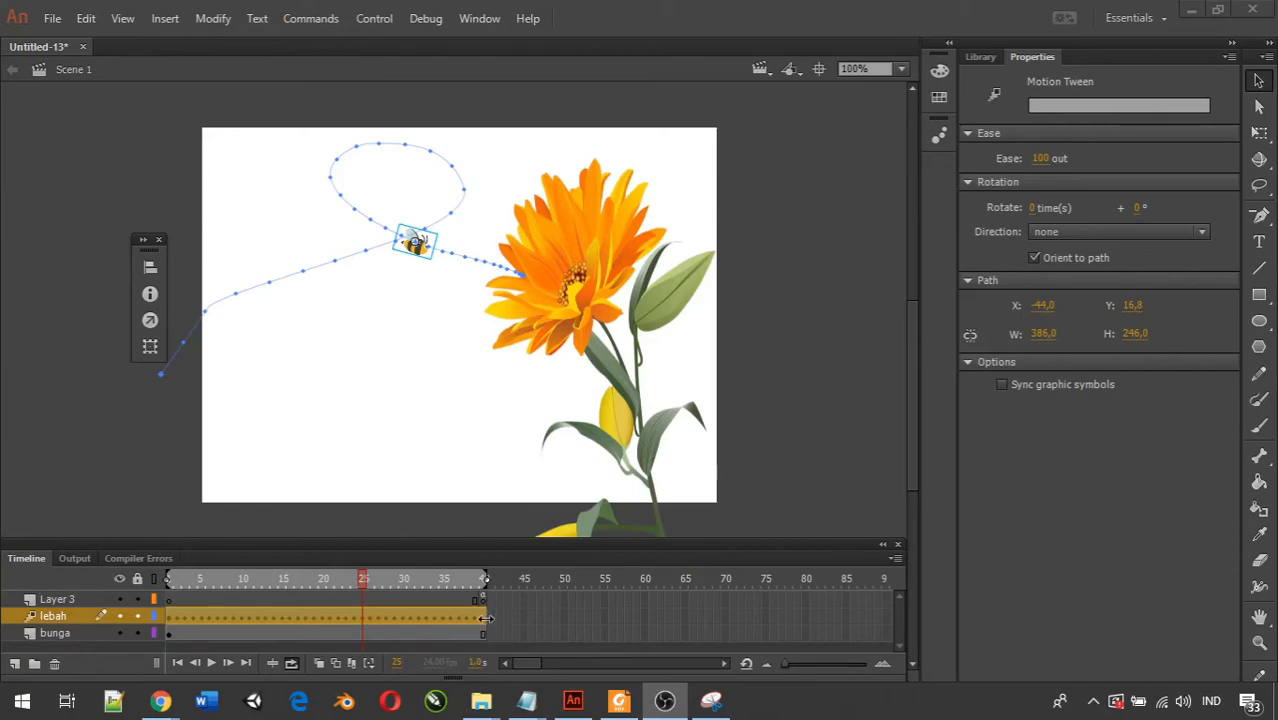
Extend the lebah tween, Layer 3's end keyframe, the bunga layer and the loop range to frame 60.
drag(487, 619, 645, 617)
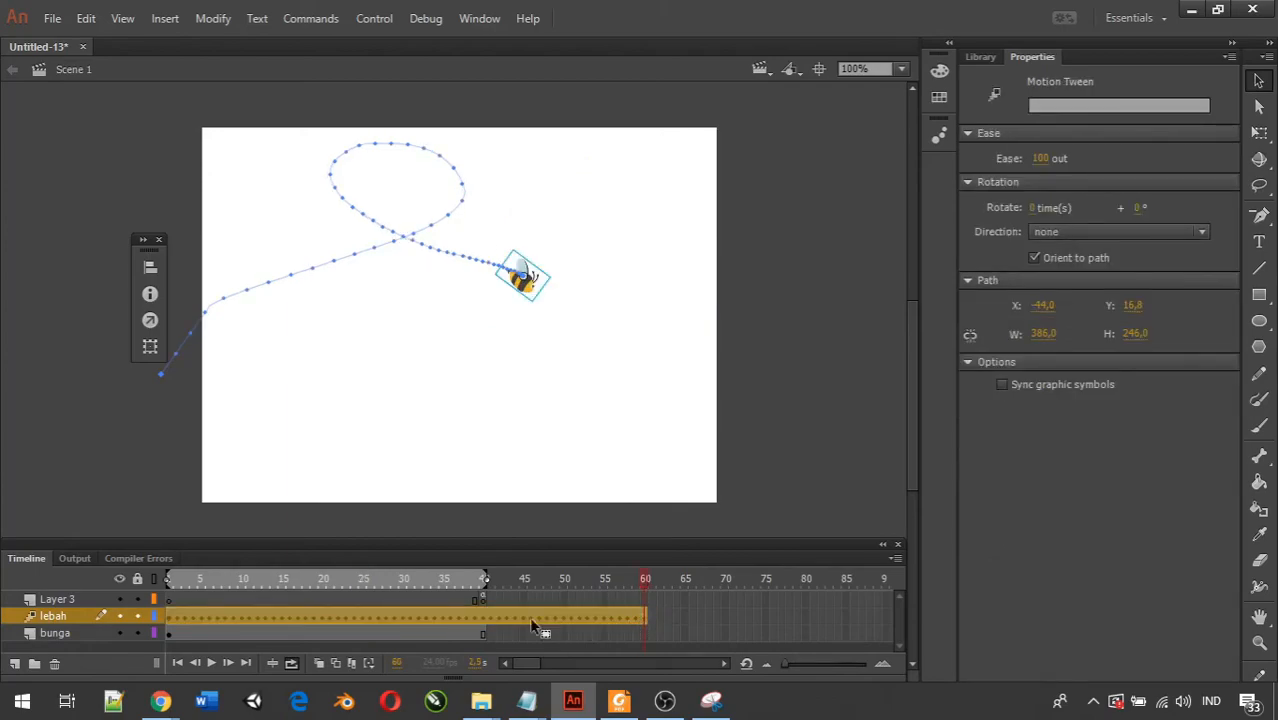
click(482, 600)
drag(482, 600, 645, 601)
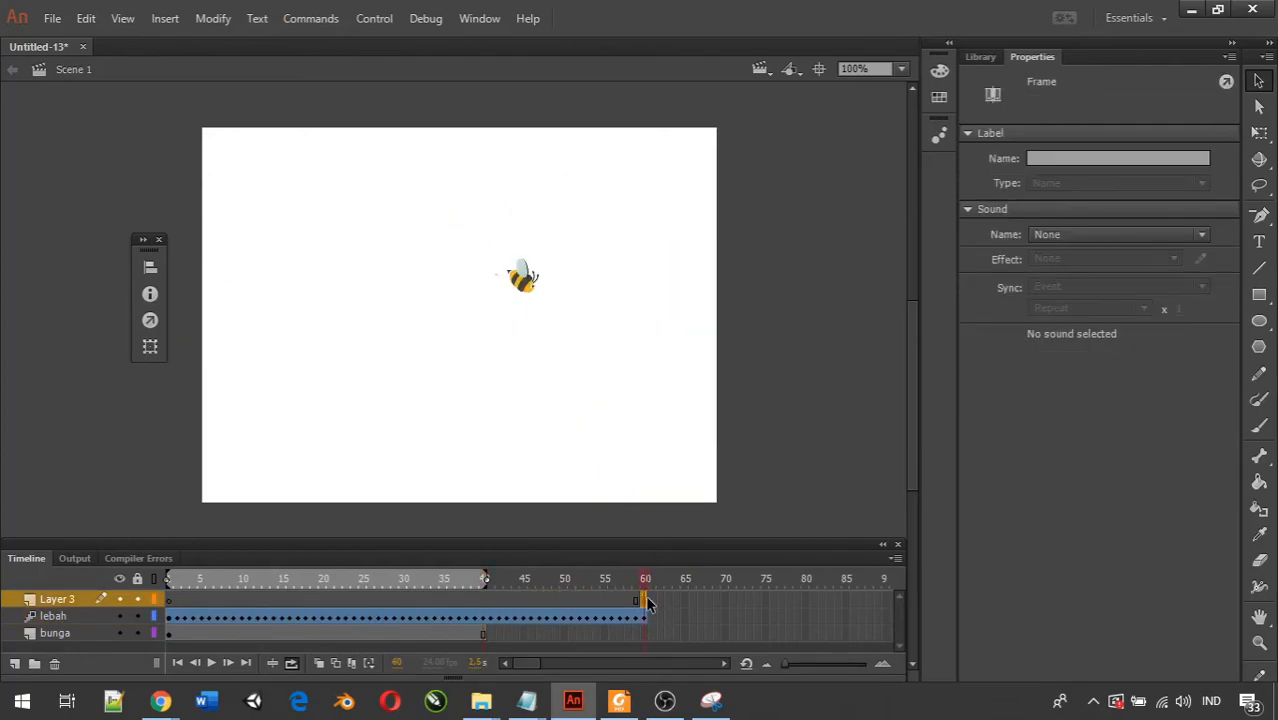
click(487, 632)
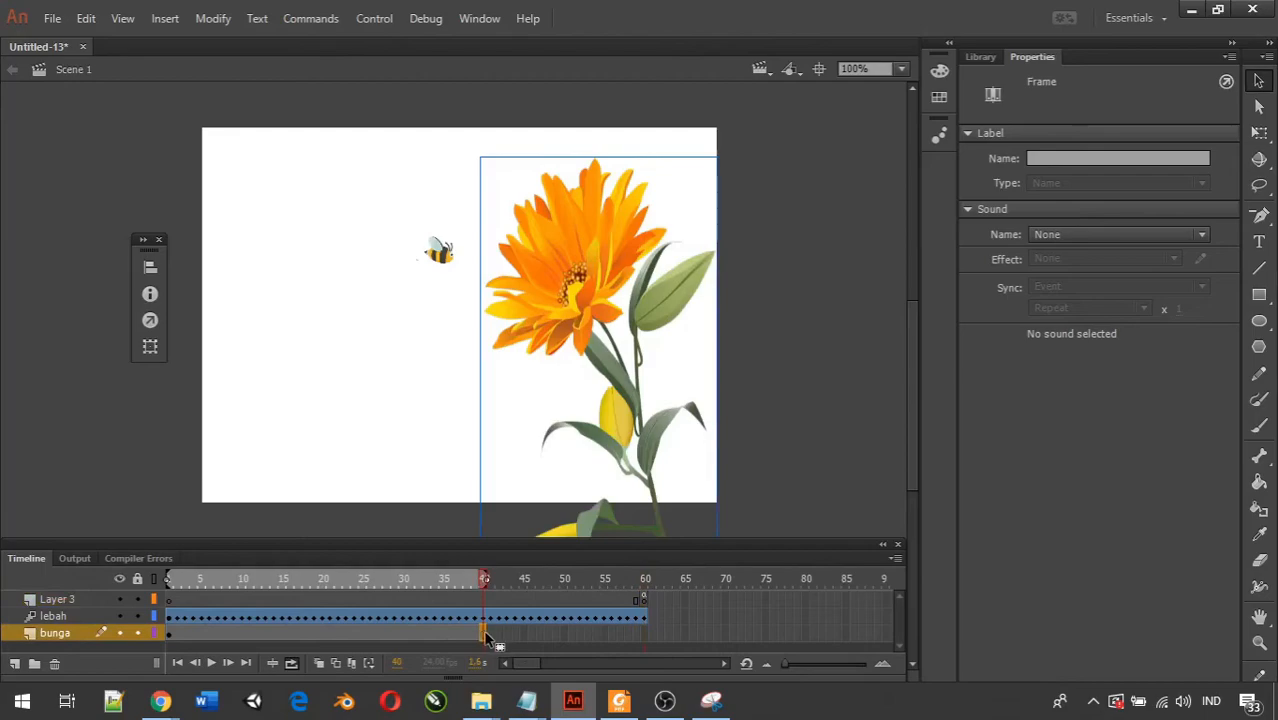
drag(487, 638, 645, 636)
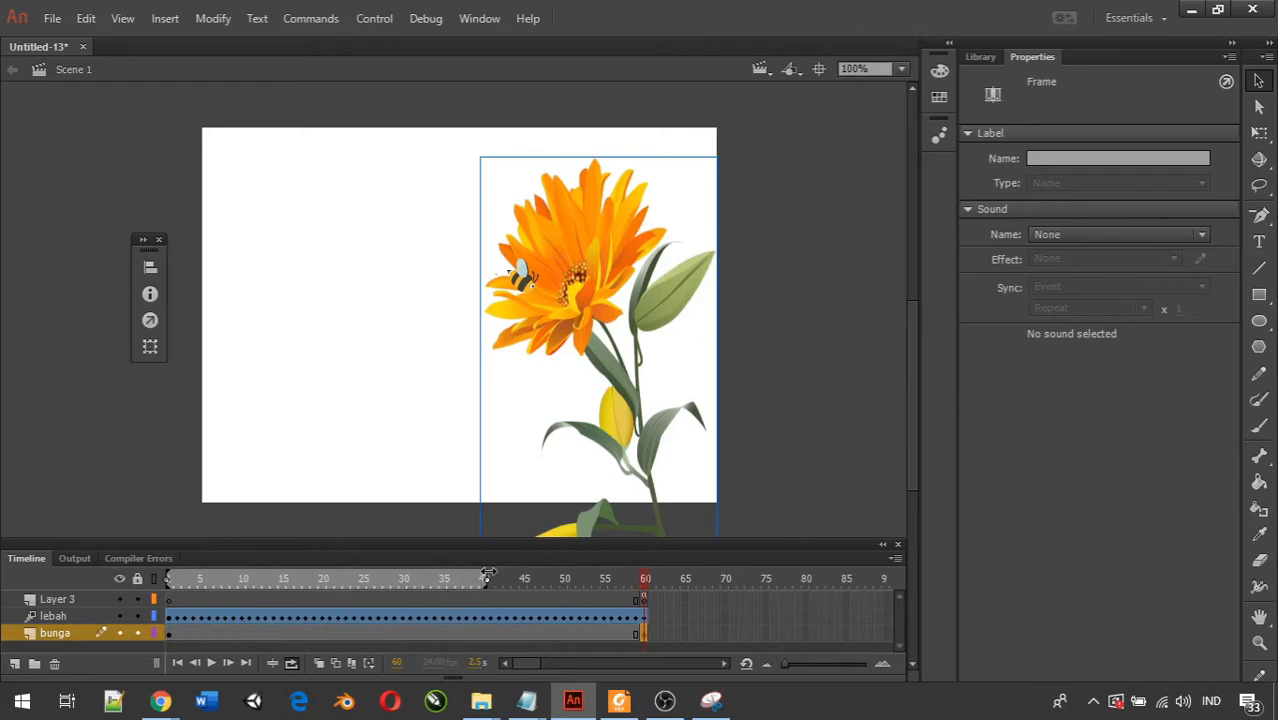
drag(490, 578, 645, 578)
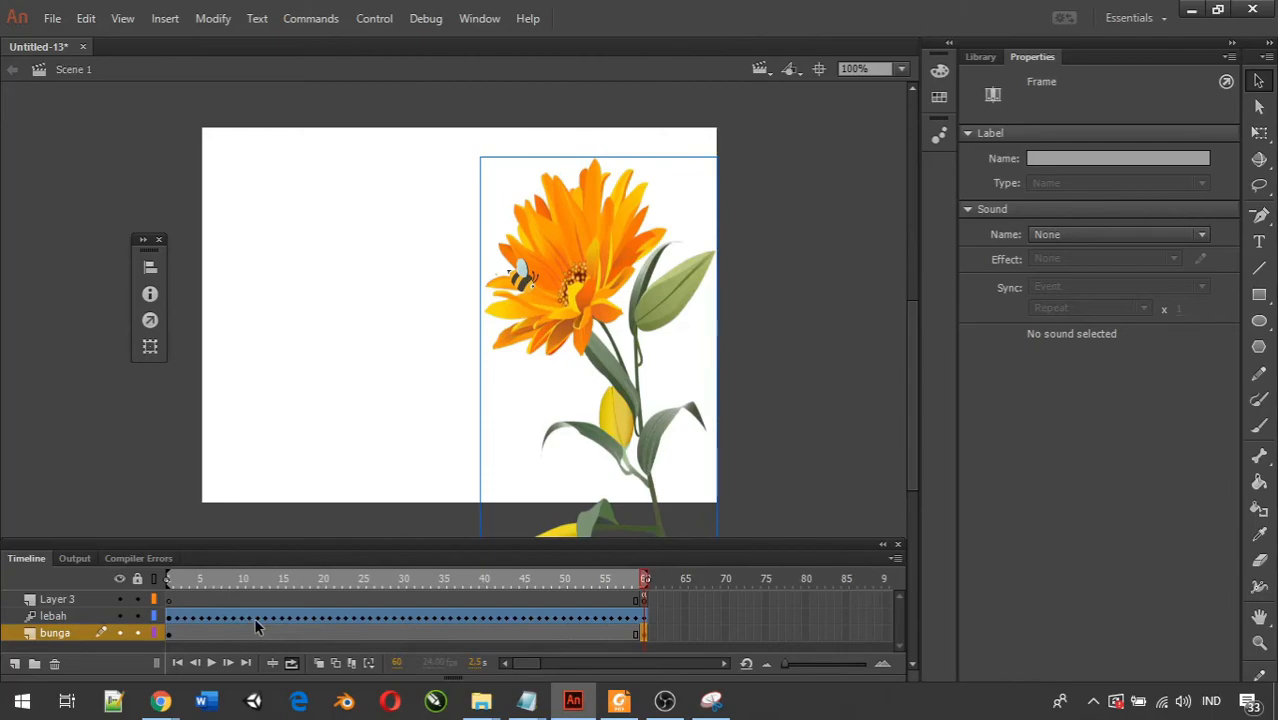
Play the 60-frame animation on the timeline, test the movie in a preview, and close the preview.
click(210, 663)
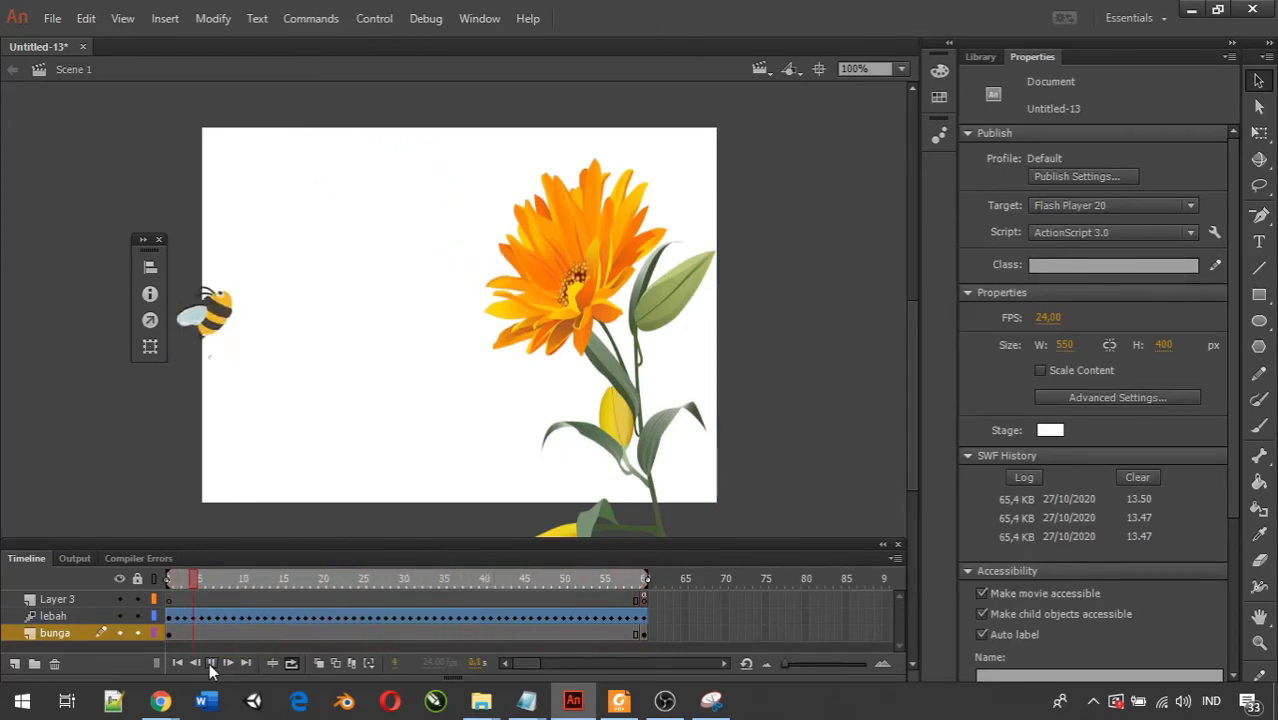
click(211, 664)
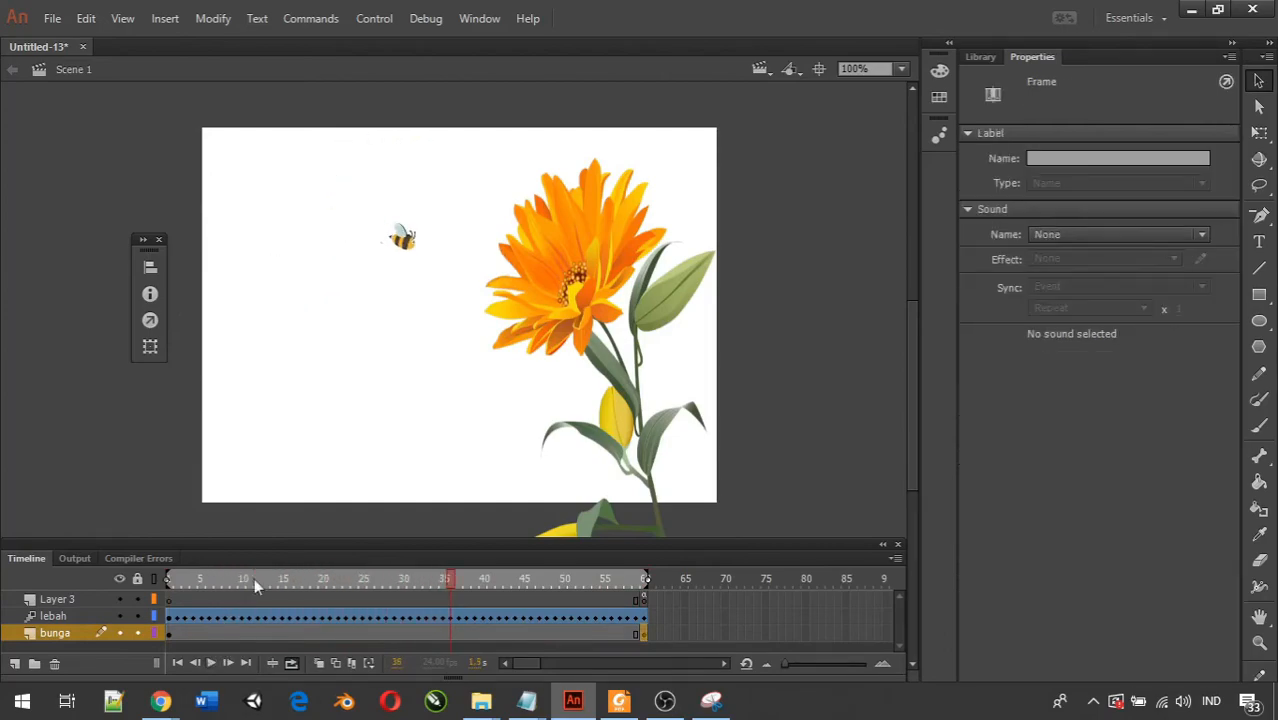
key(ctrl+Return)
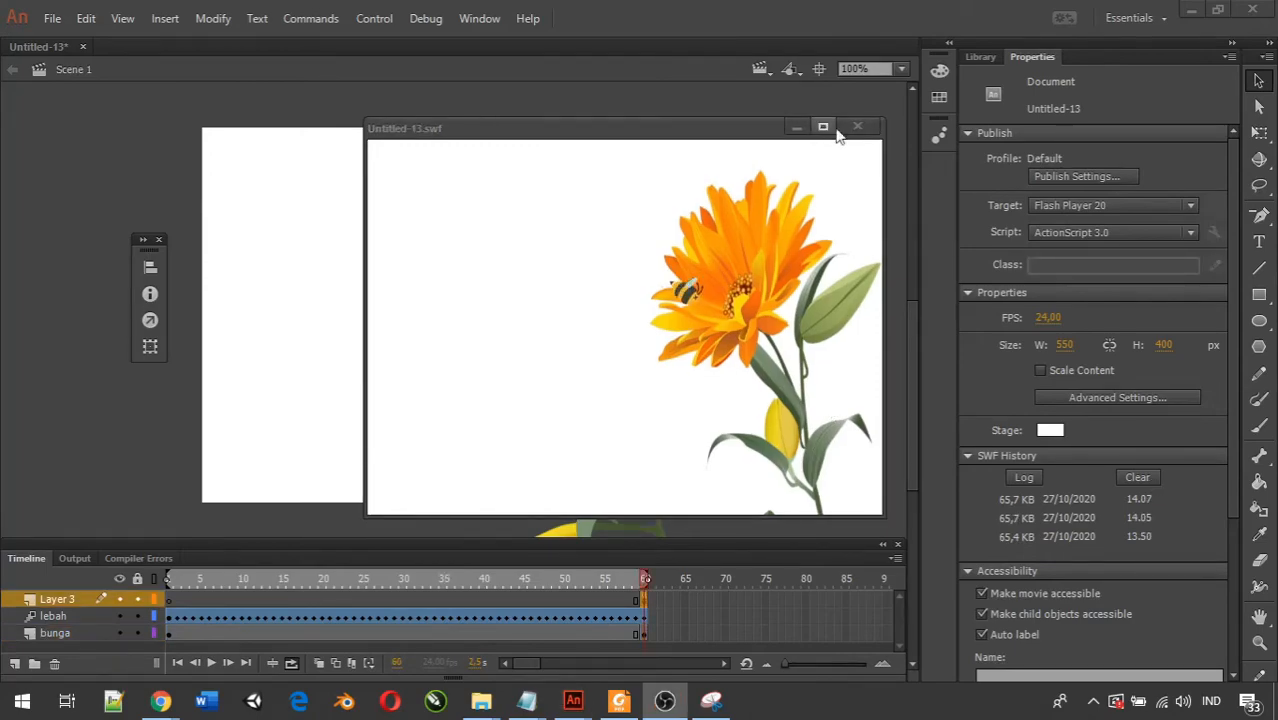
click(857, 127)
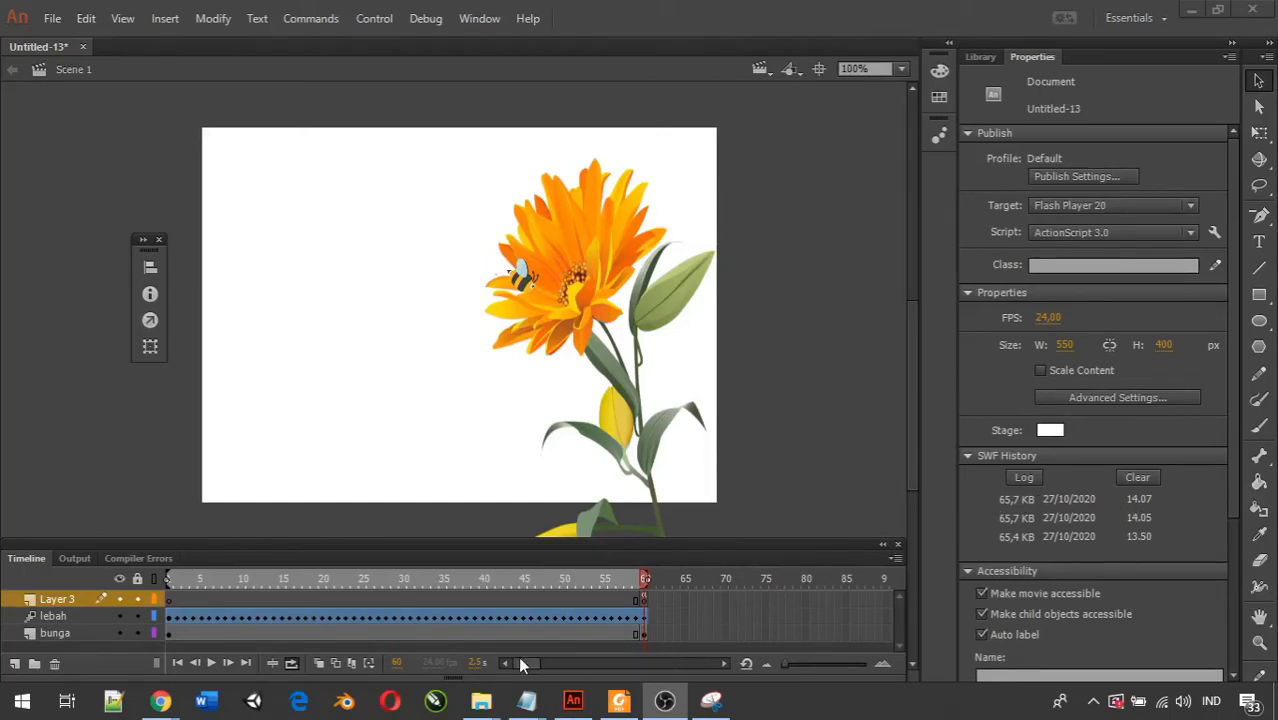
Shorten the lebah motion tween so that the bee's flight ends at frame 34.
click(322, 602)
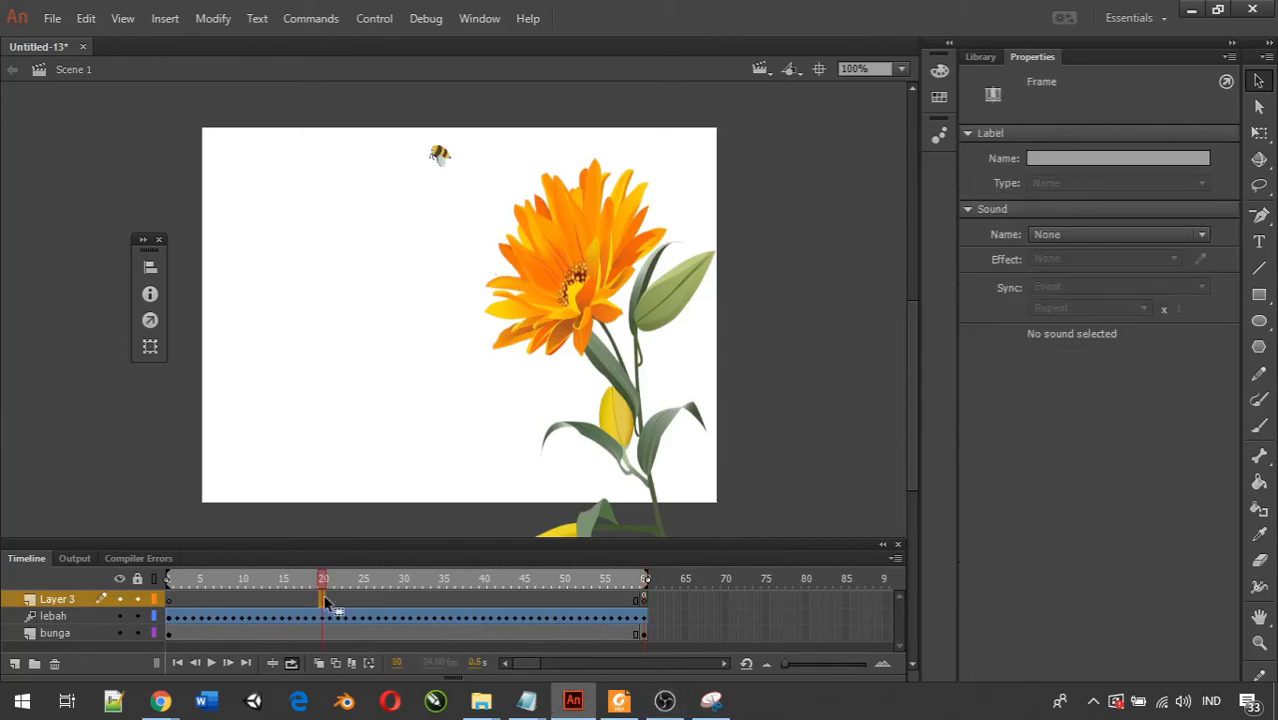
shift+click(360, 602)
shift+click(379, 602)
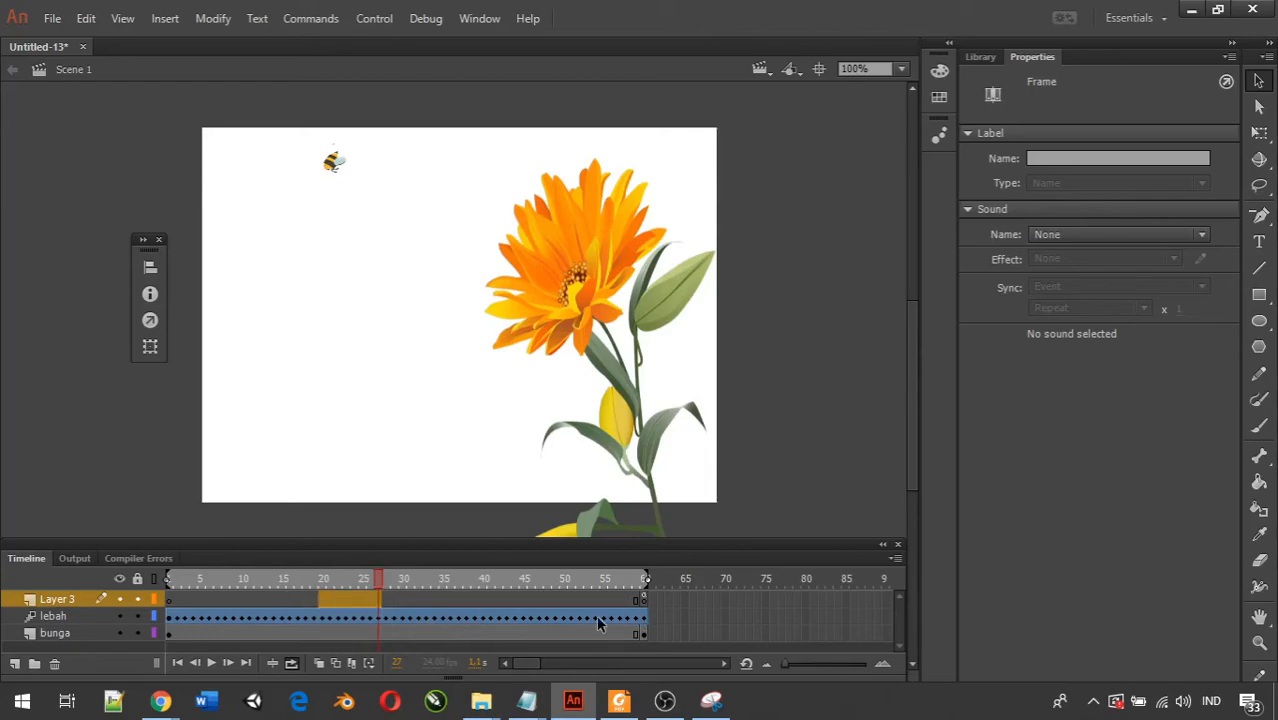
click(749, 598)
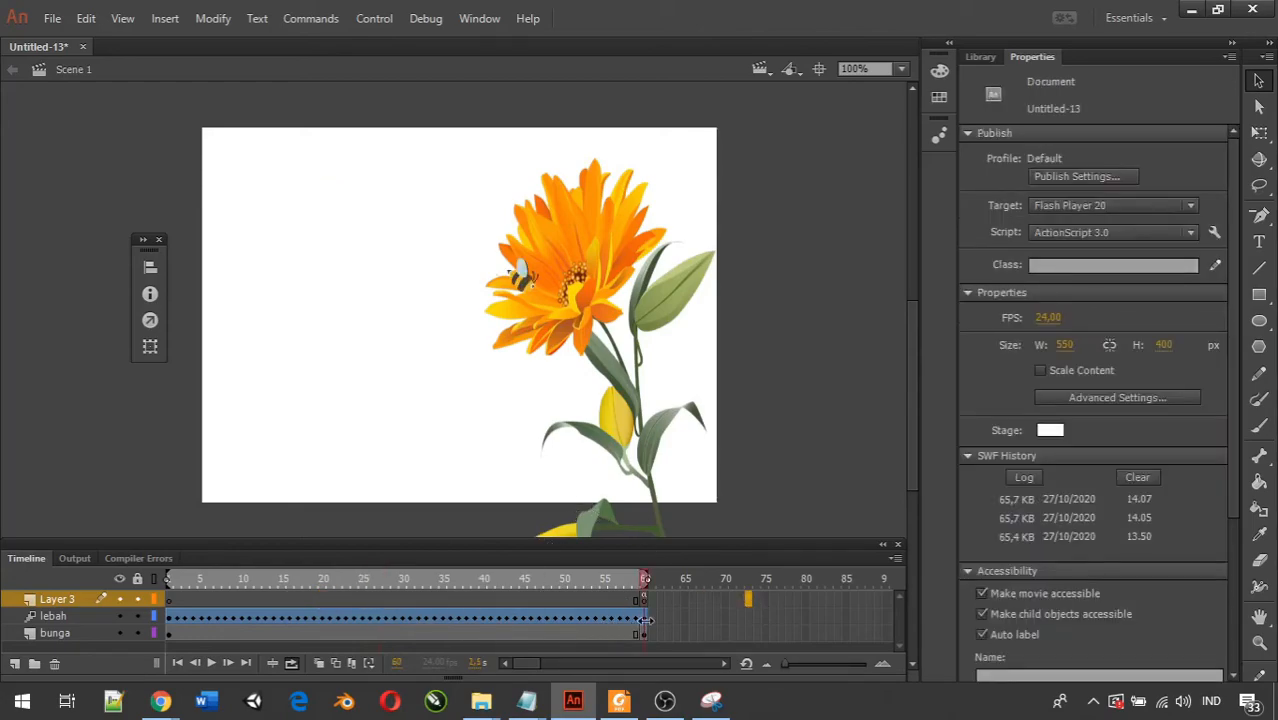
drag(645, 621, 438, 616)
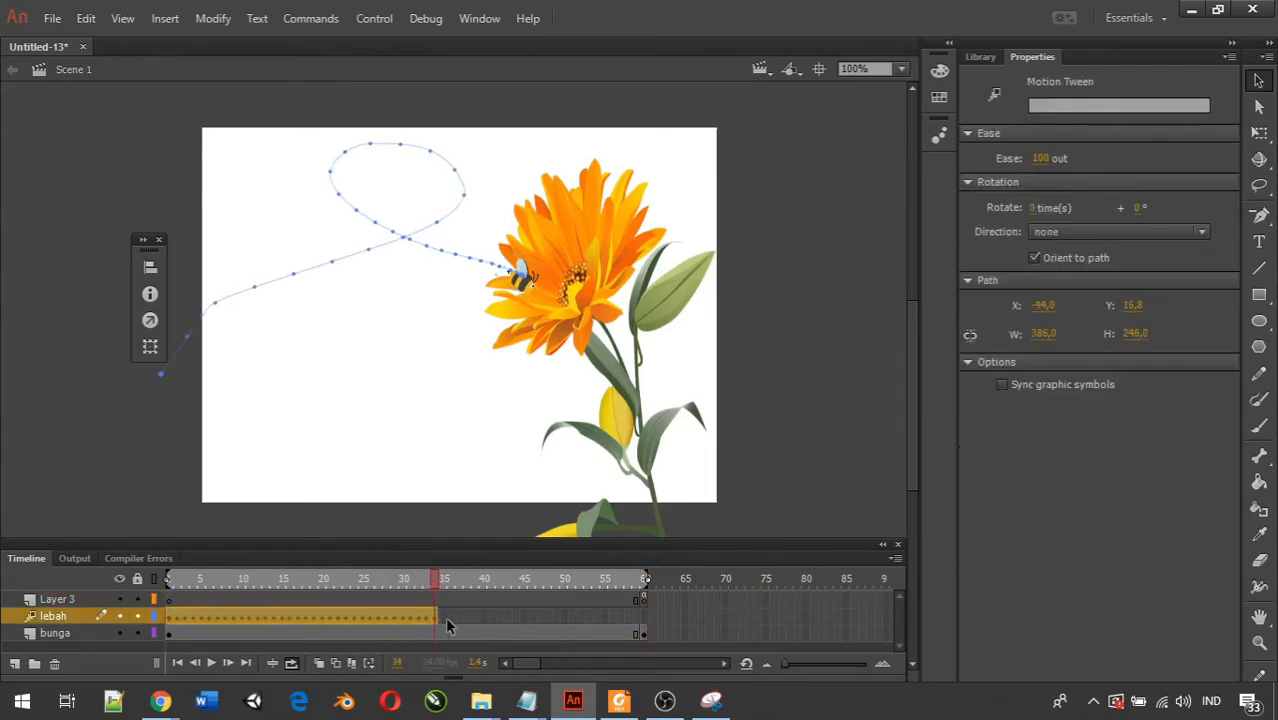
Remove the surplus frames from Layer 3 so its end keyframe sits at frame 34.
click(442, 598)
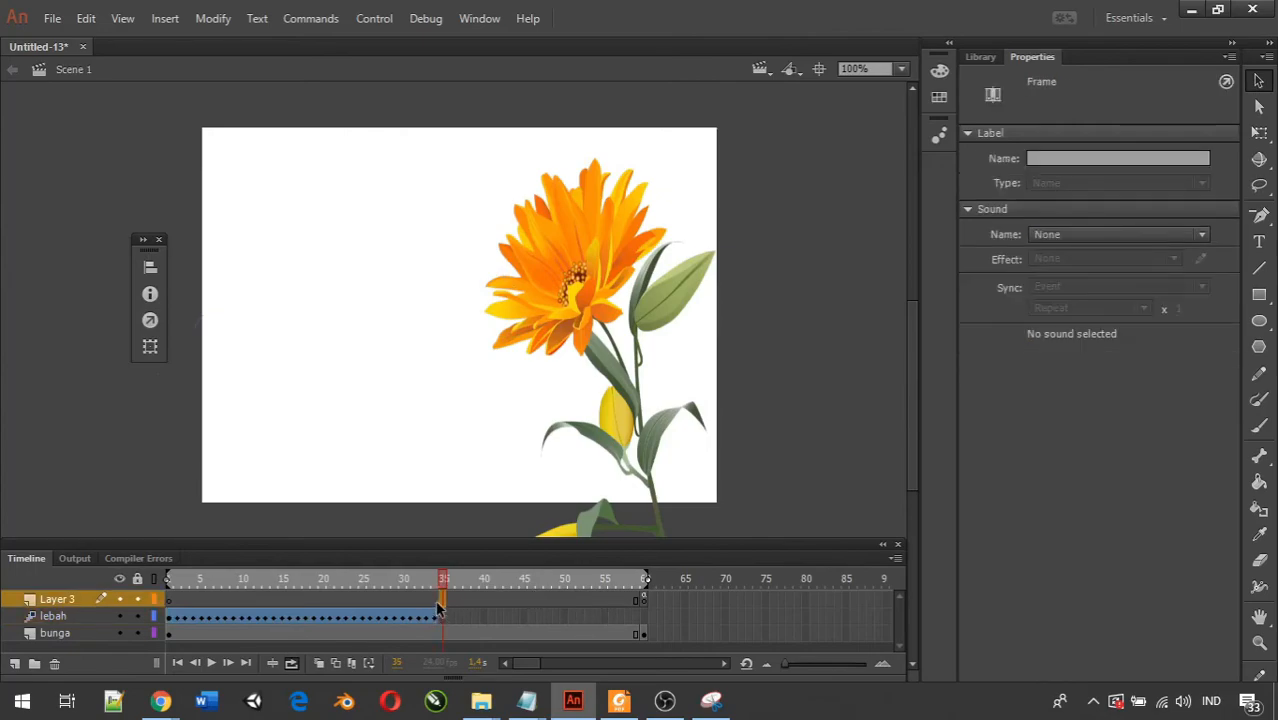
shift+click(624, 598)
right_click(622, 595)
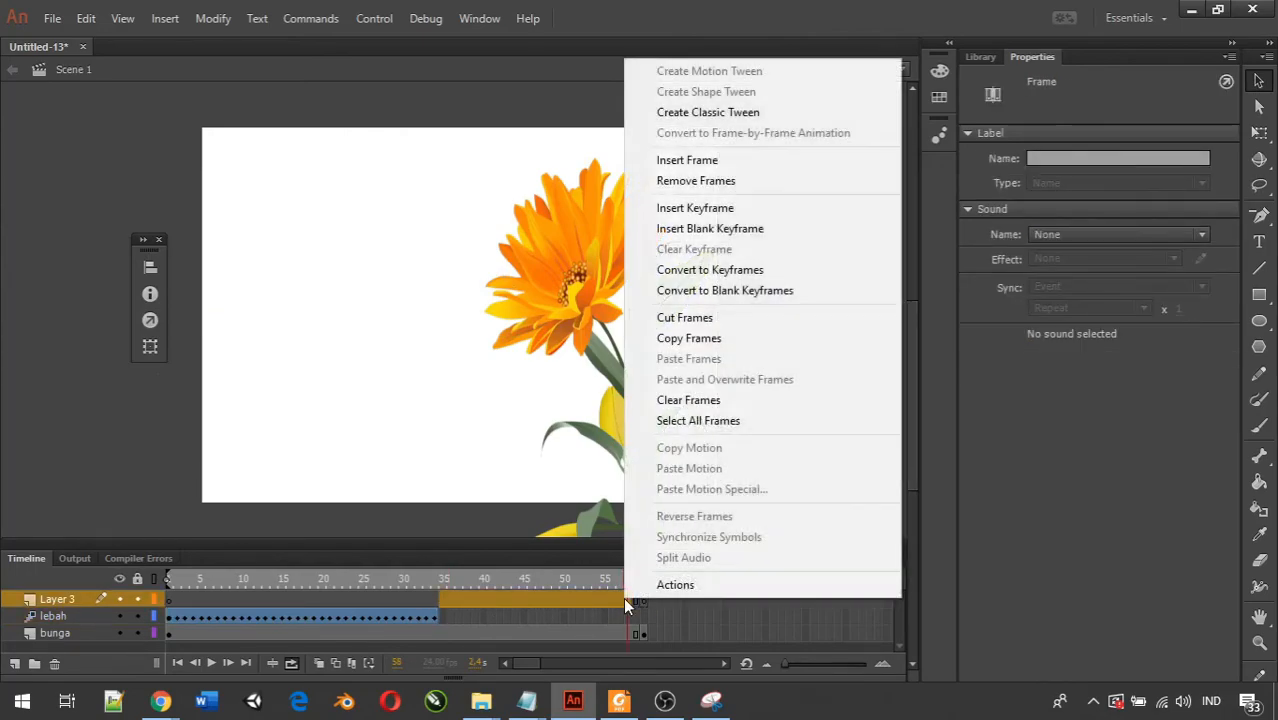
click(690, 189)
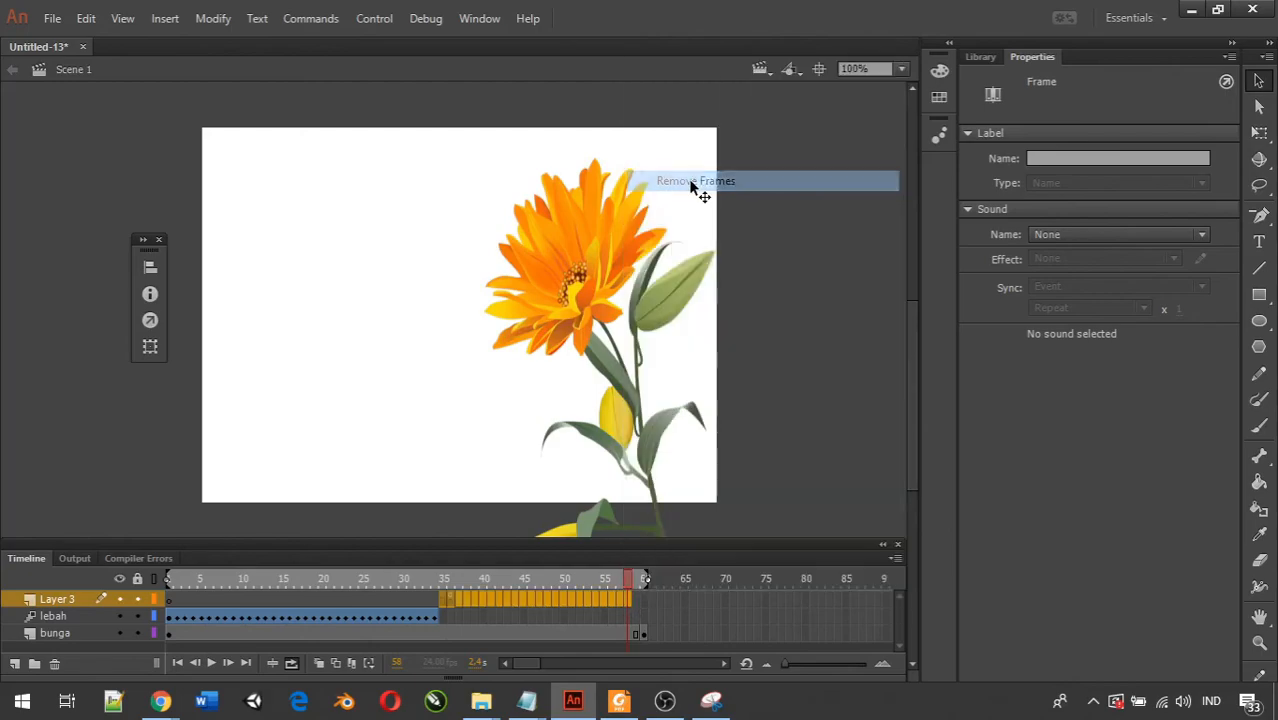
click(517, 598)
click(428, 604)
click(437, 603)
right_click(433, 604)
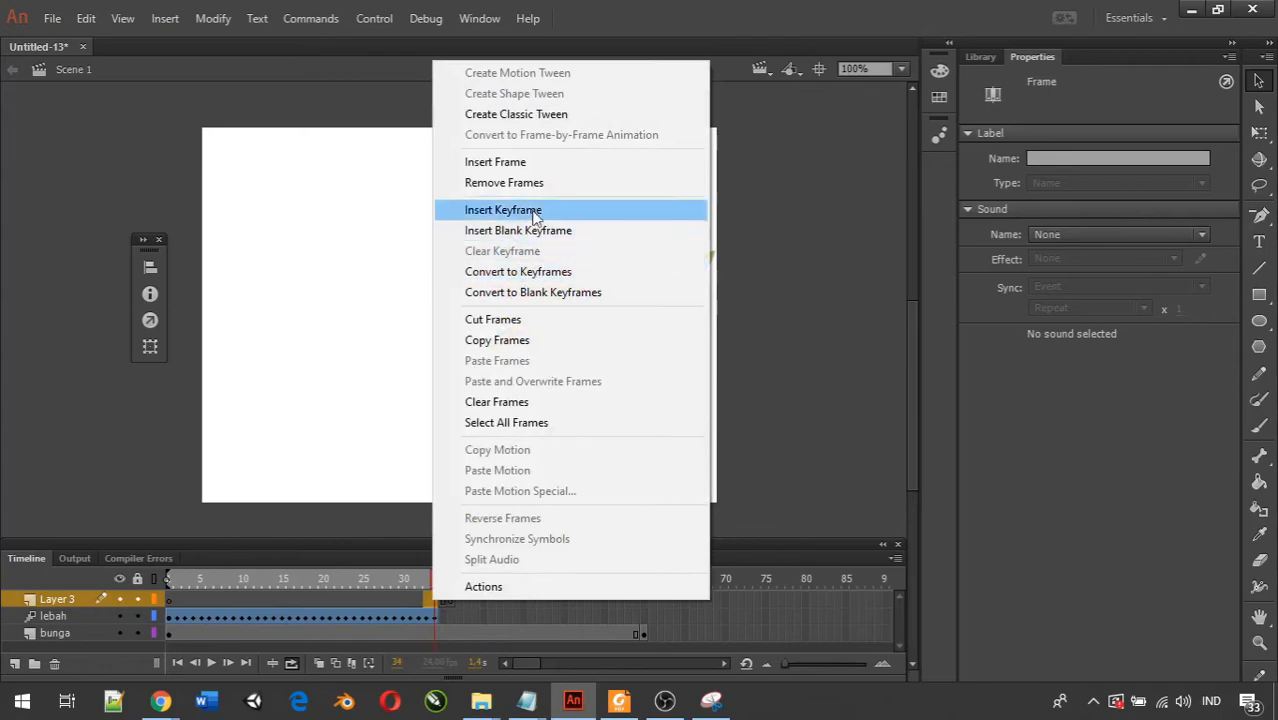
click(451, 178)
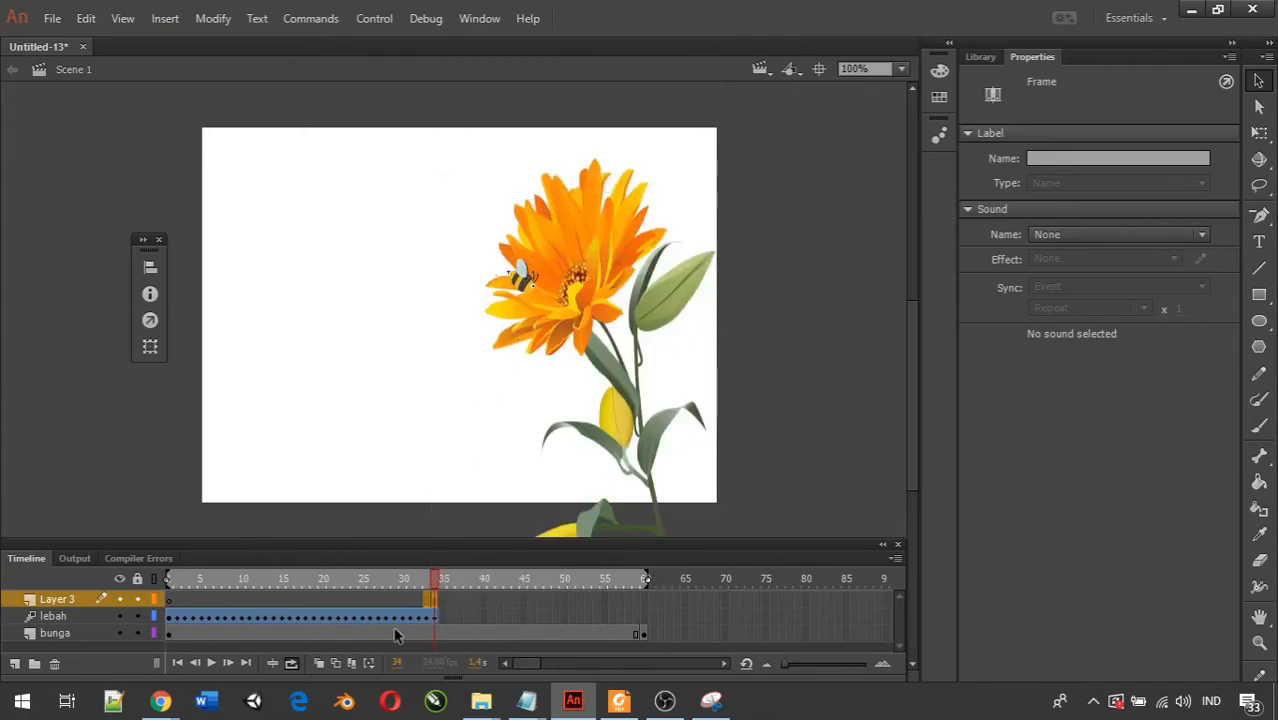
Remove the surplus bunga frames so the layer ends at frame 34, and select the lebah tween.
click(427, 633)
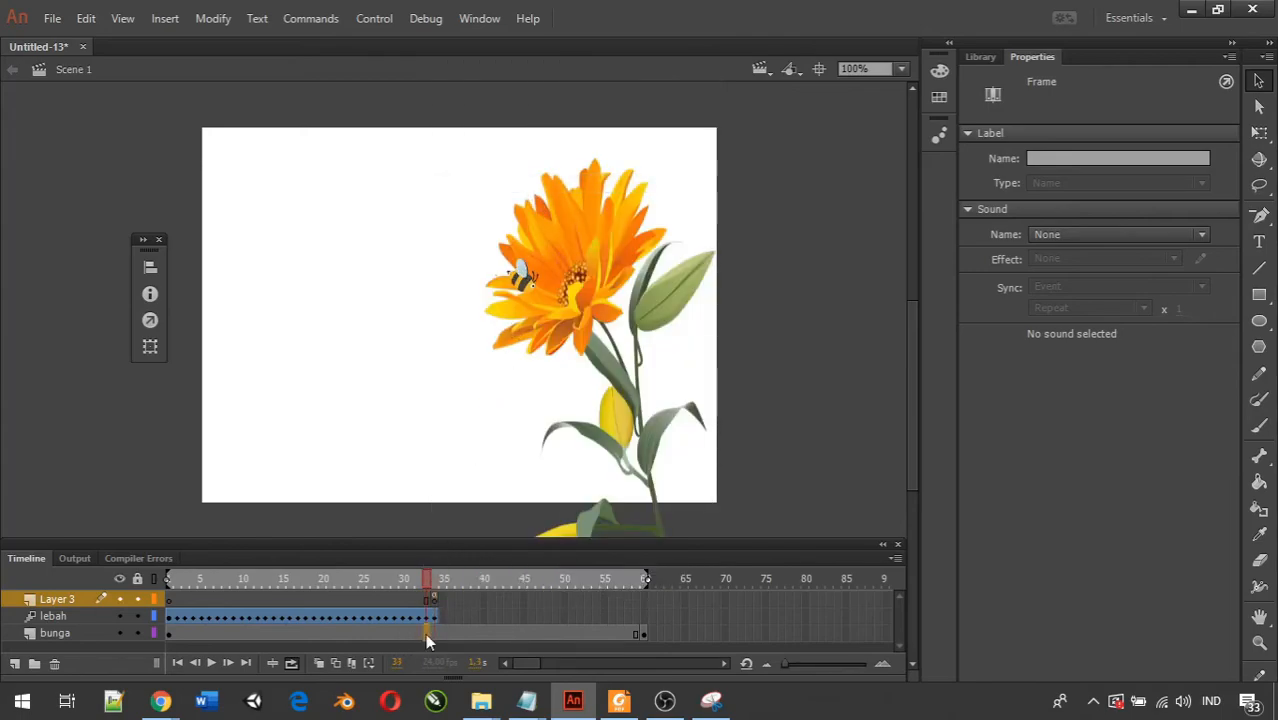
shift+click(624, 633)
right_click(624, 631)
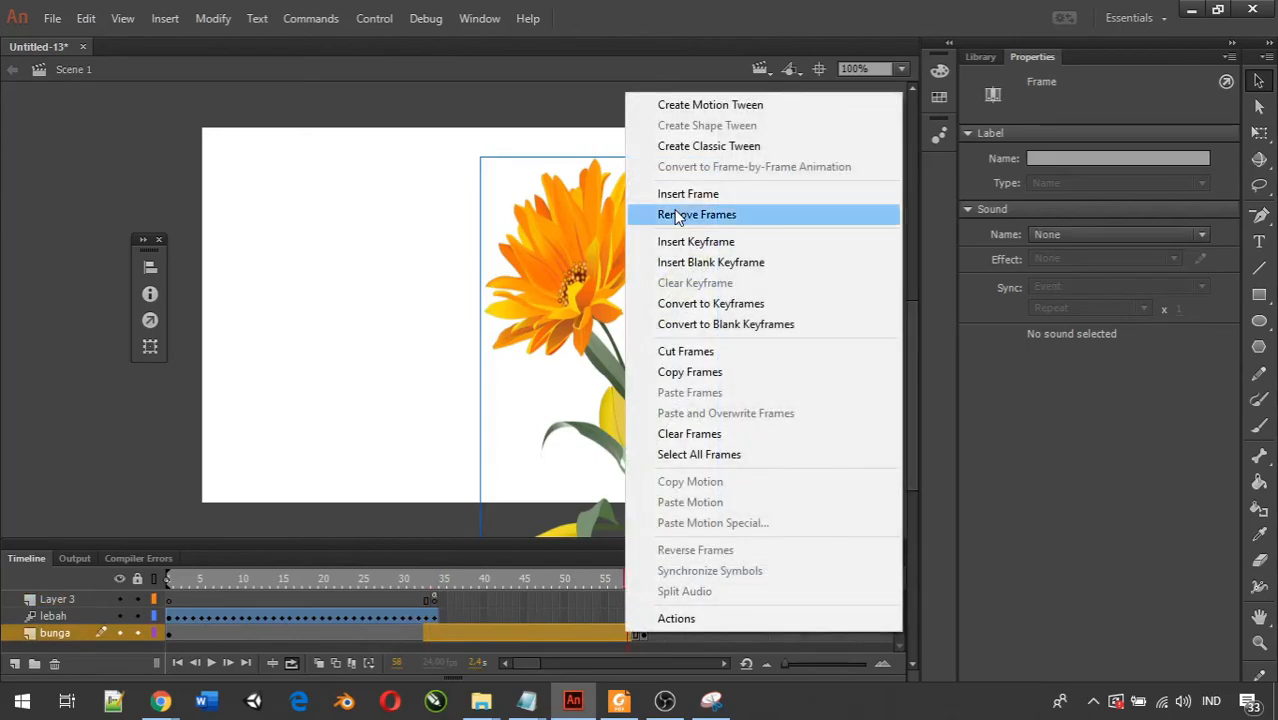
click(690, 214)
click(551, 603)
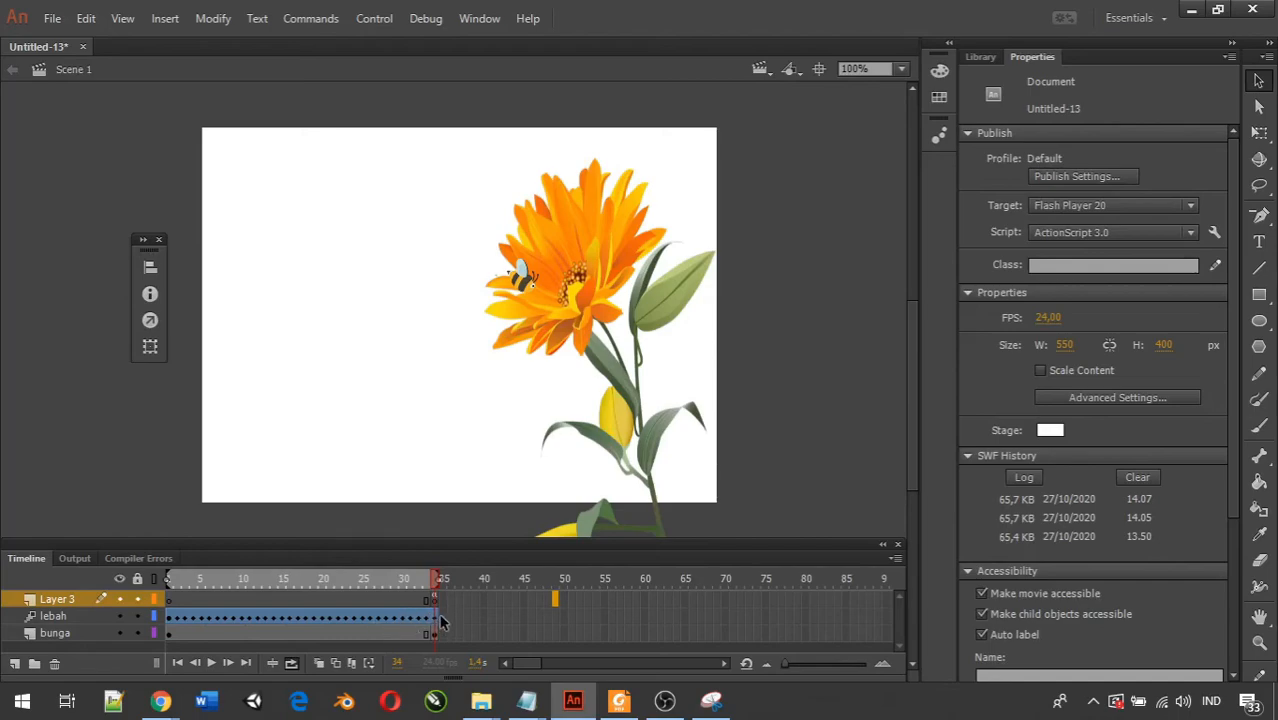
mouse_move(441, 622)
mouse_down()
mouse_move(702, 622)
mouse_move(424, 622)
mouse_move(468, 622)
mouse_move(440, 620)
mouse_up()
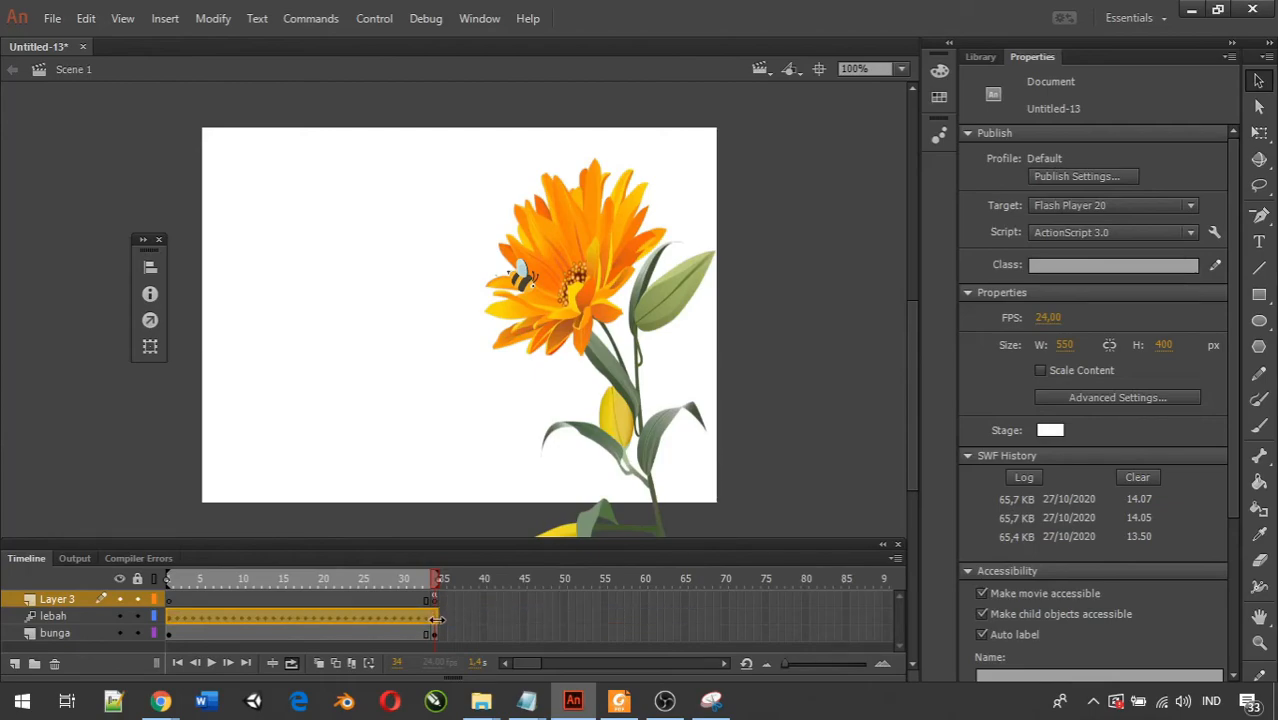
click(436, 620)
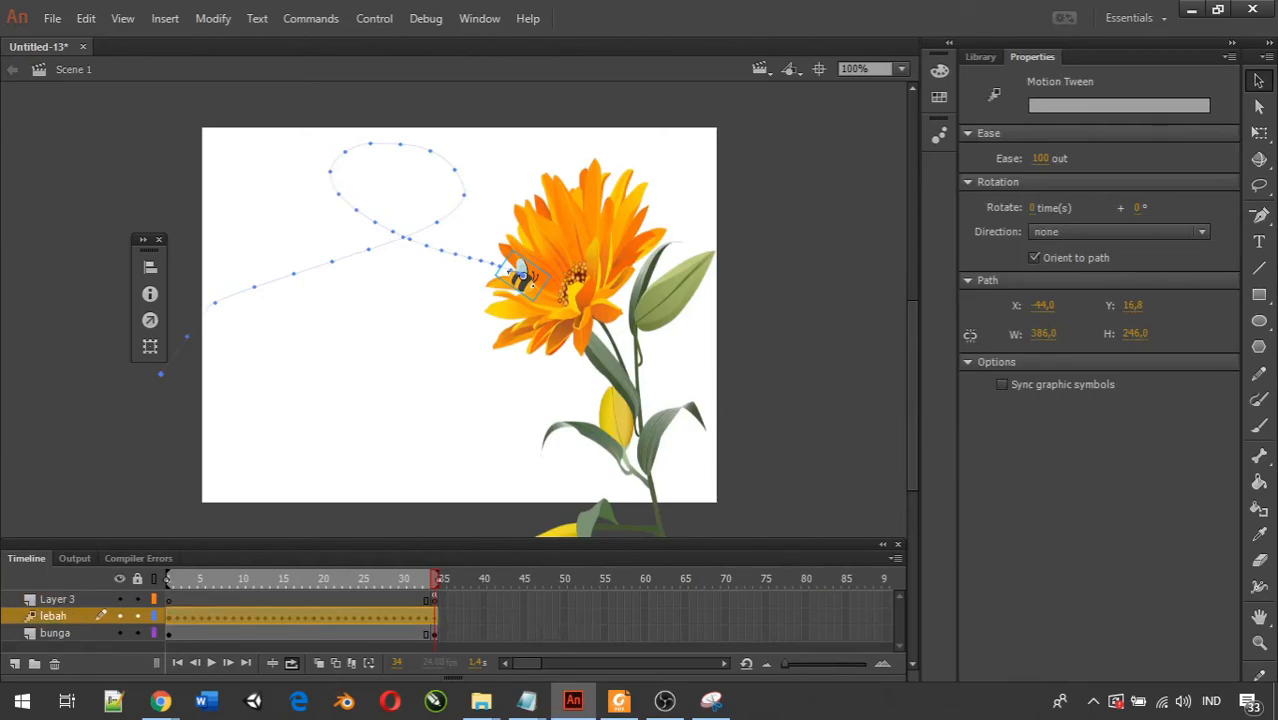
click(665, 701)
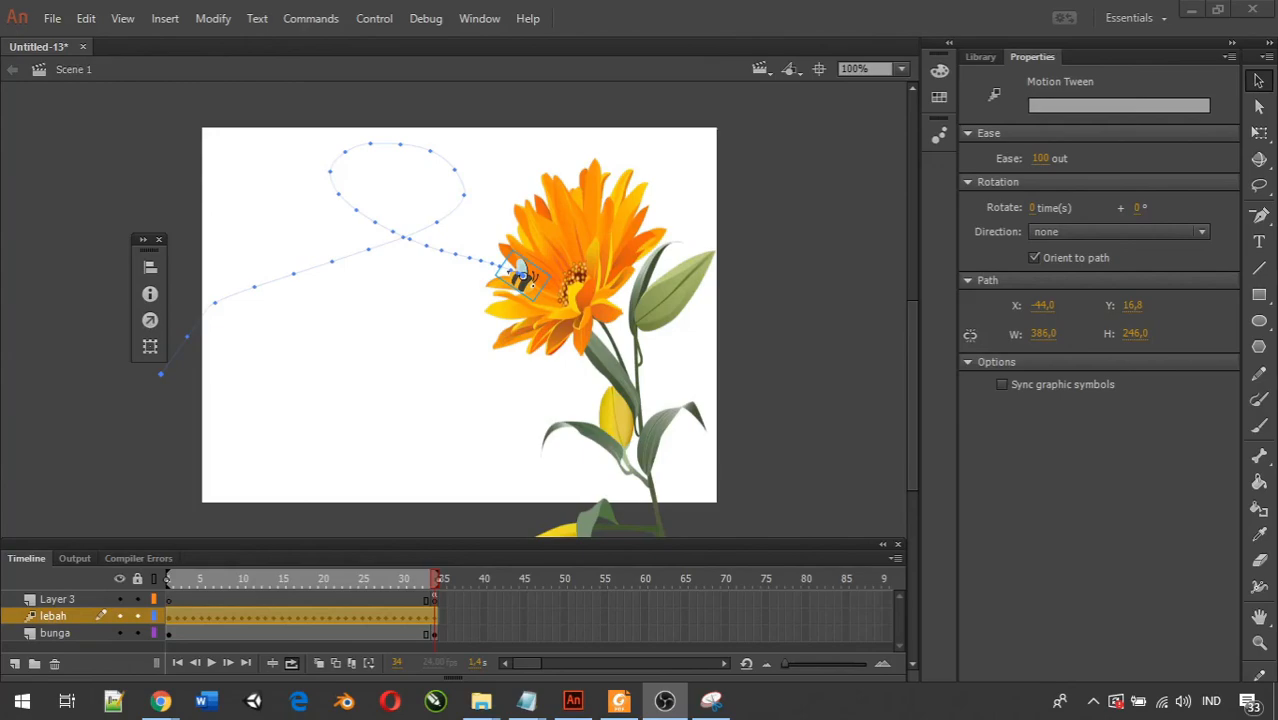
key(a)
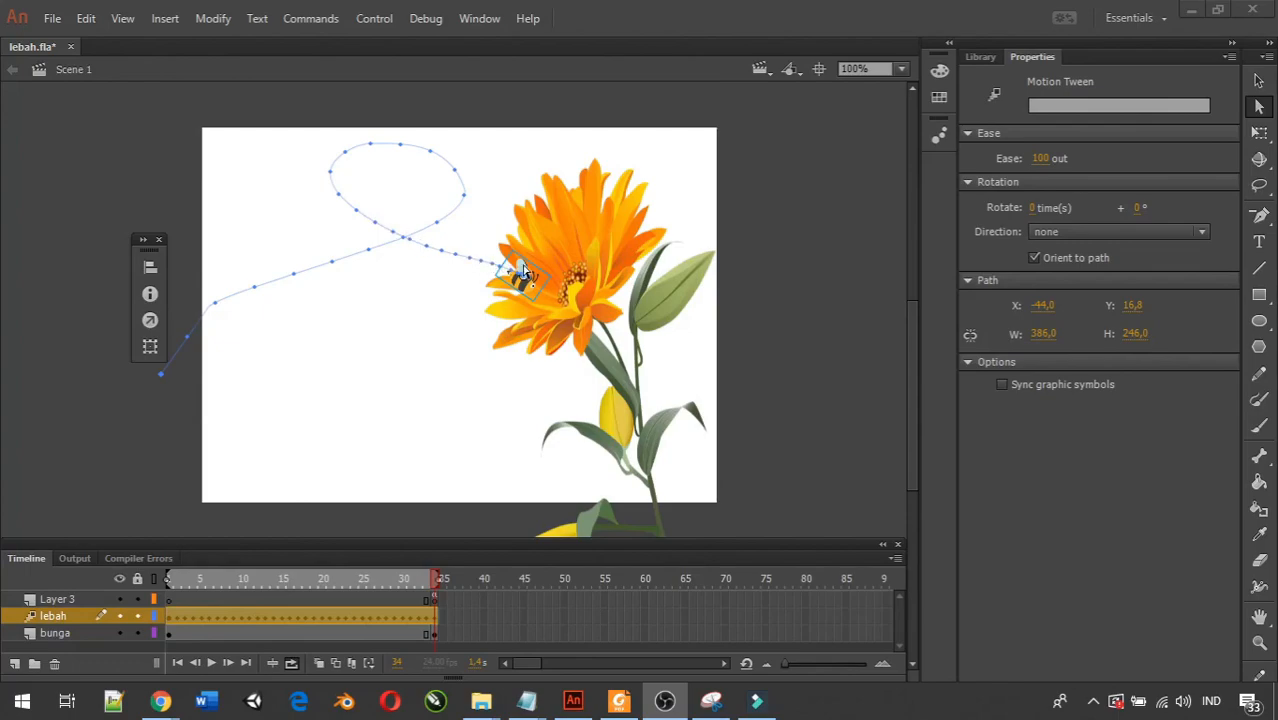
click(1259, 216)
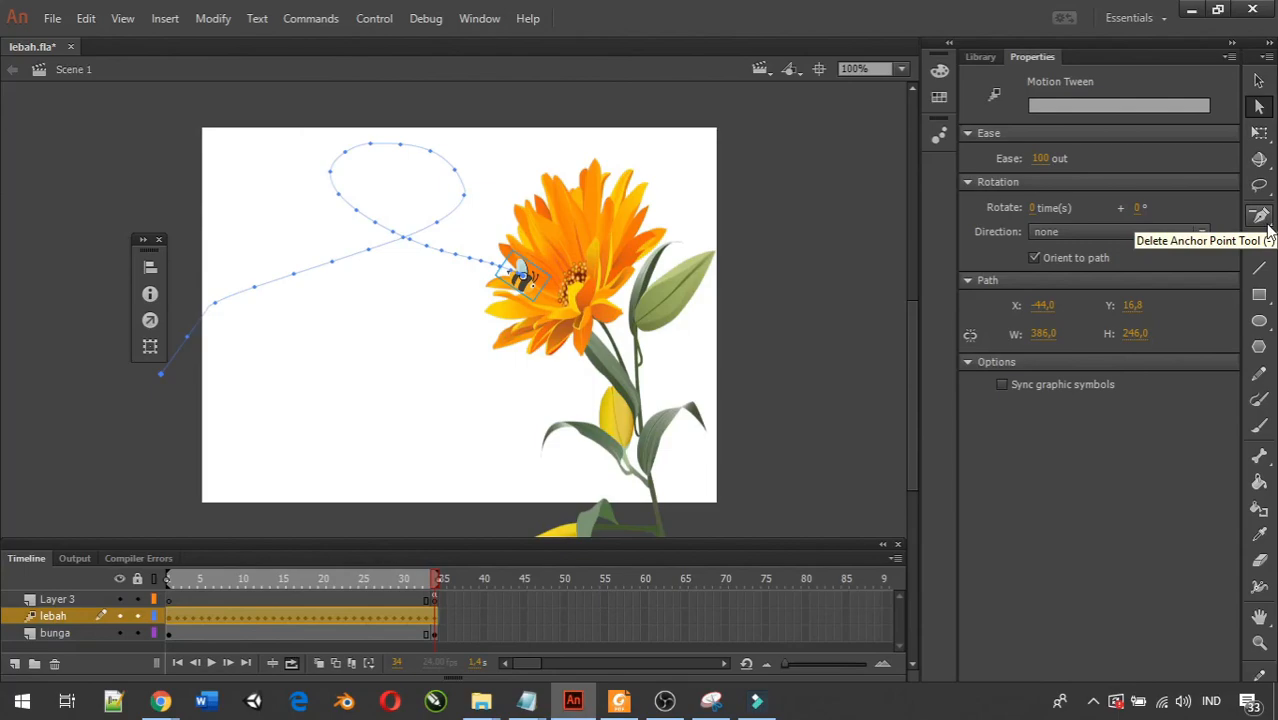
click(1265, 224)
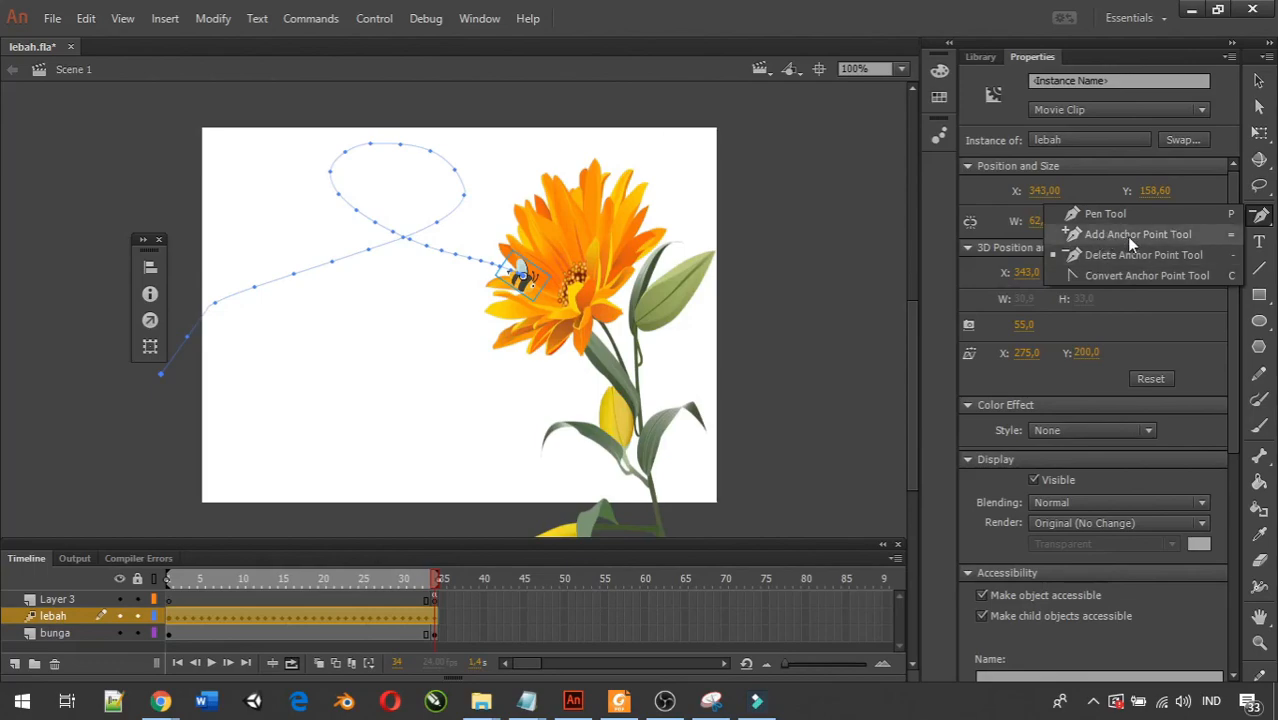
click(1200, 214)
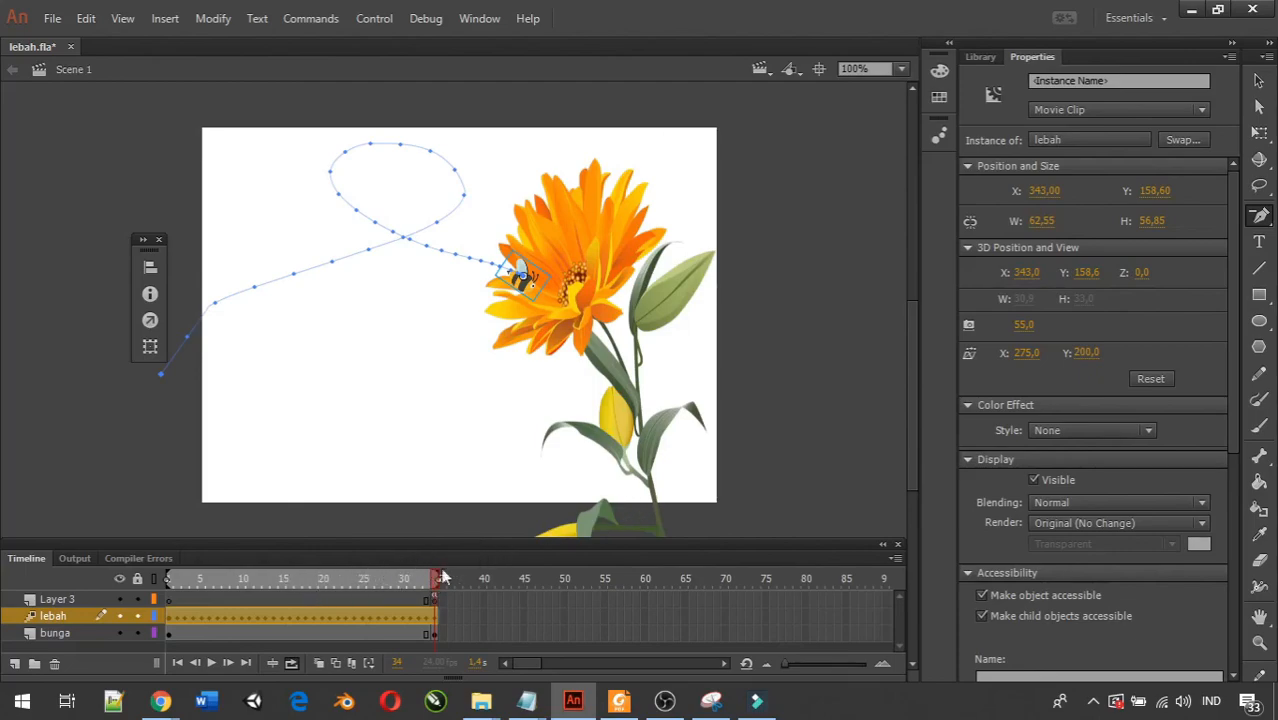
Select the lebah motion tween and set its ease to 0.
click(376, 625)
click(408, 617)
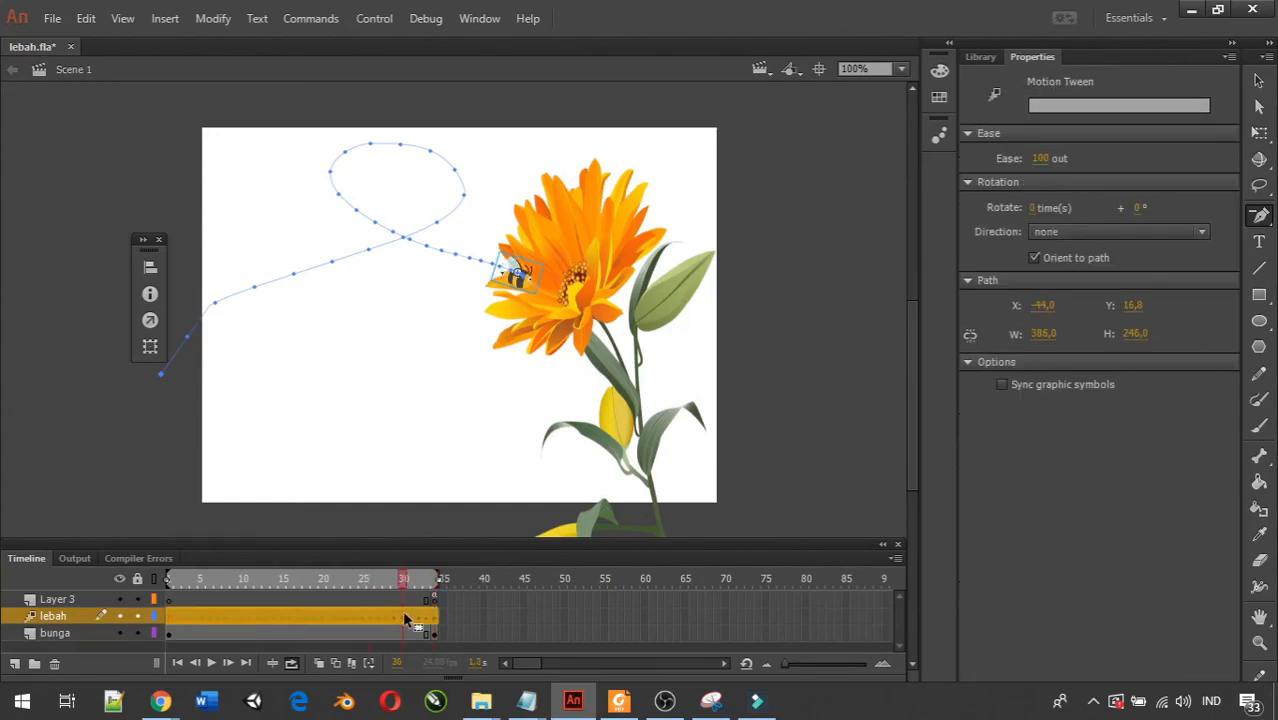
click(1045, 160)
text(0)
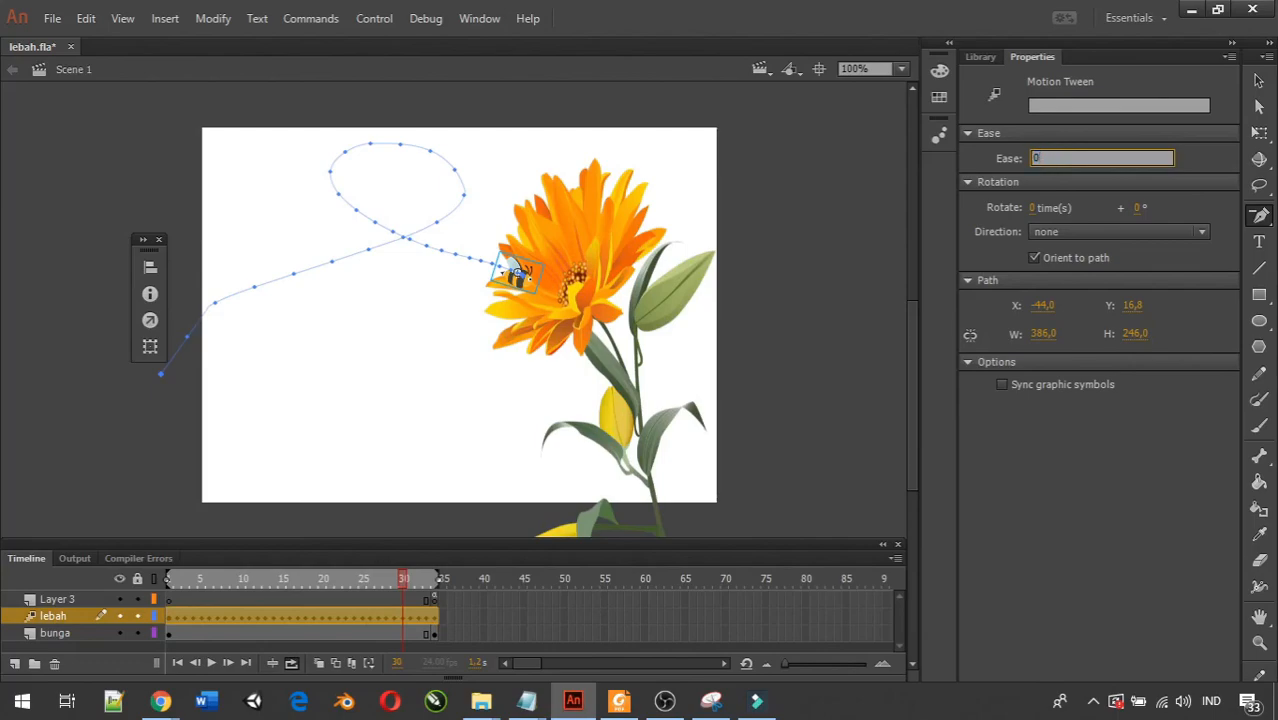
key(Return)
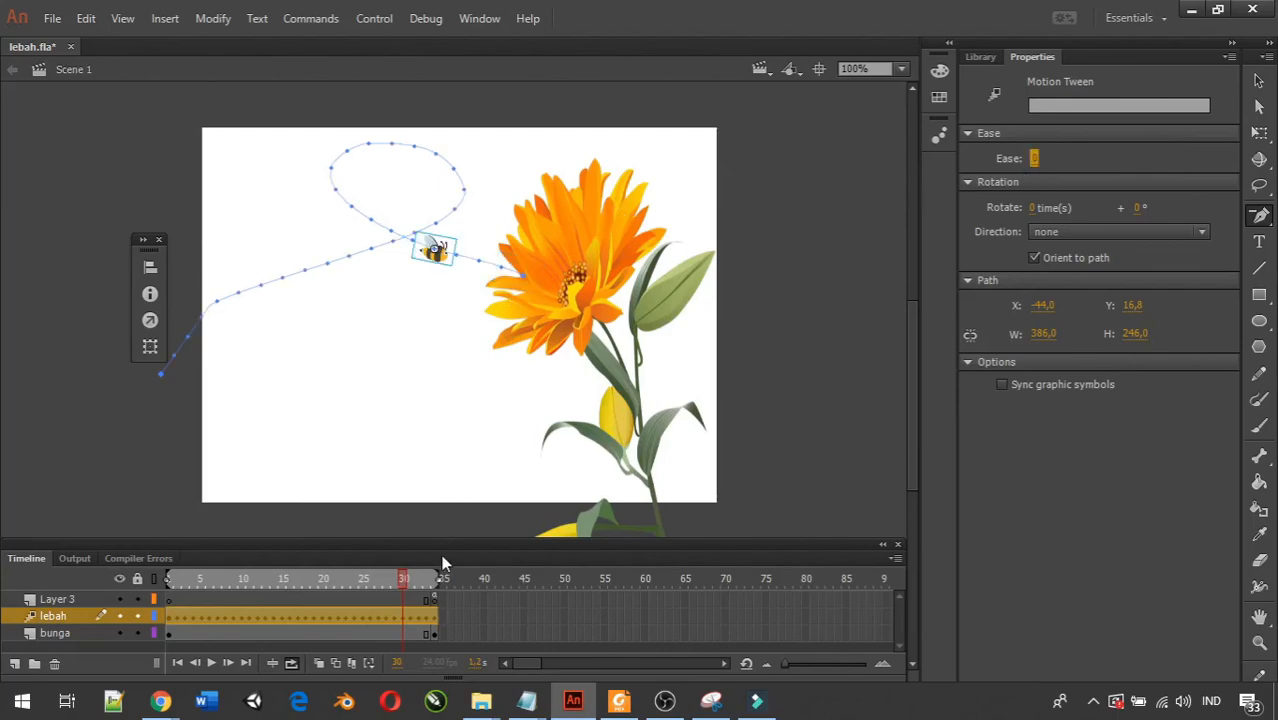
Move the bee at frame 15 to about X 348, Y 57, and play the timeline to check the path.
drag(401, 582, 284, 584)
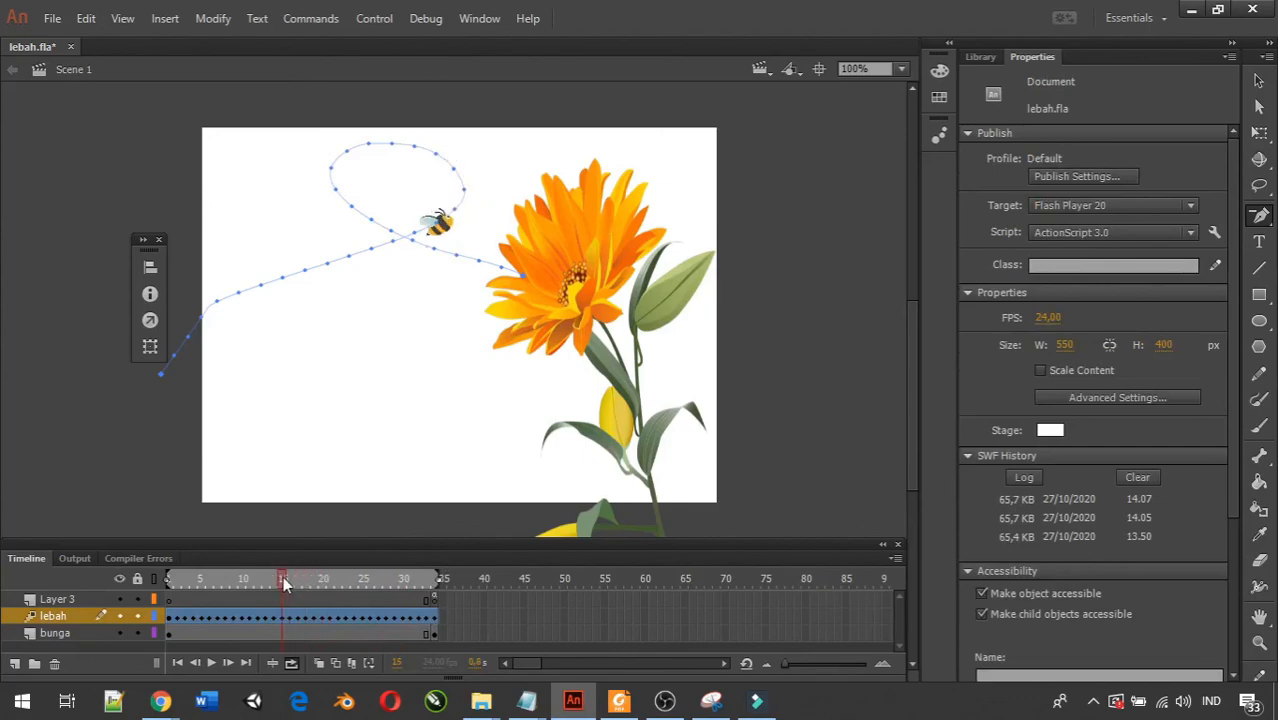
click(284, 584)
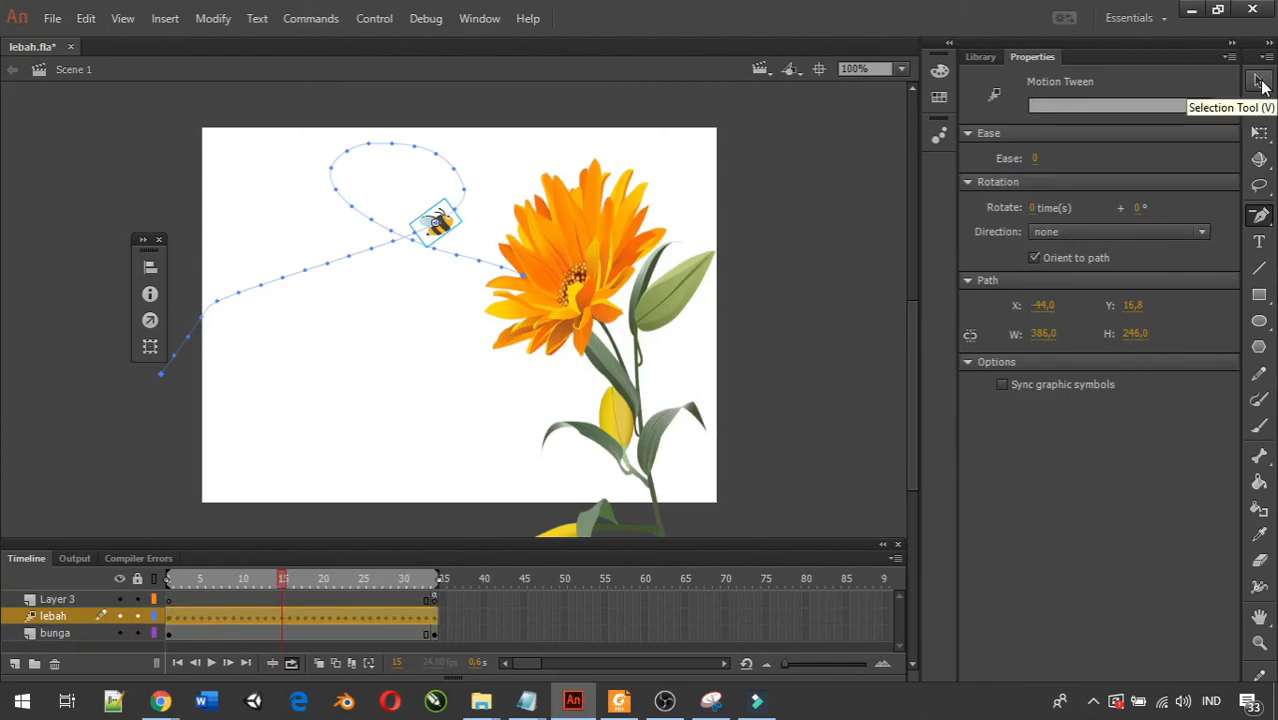
click(1261, 82)
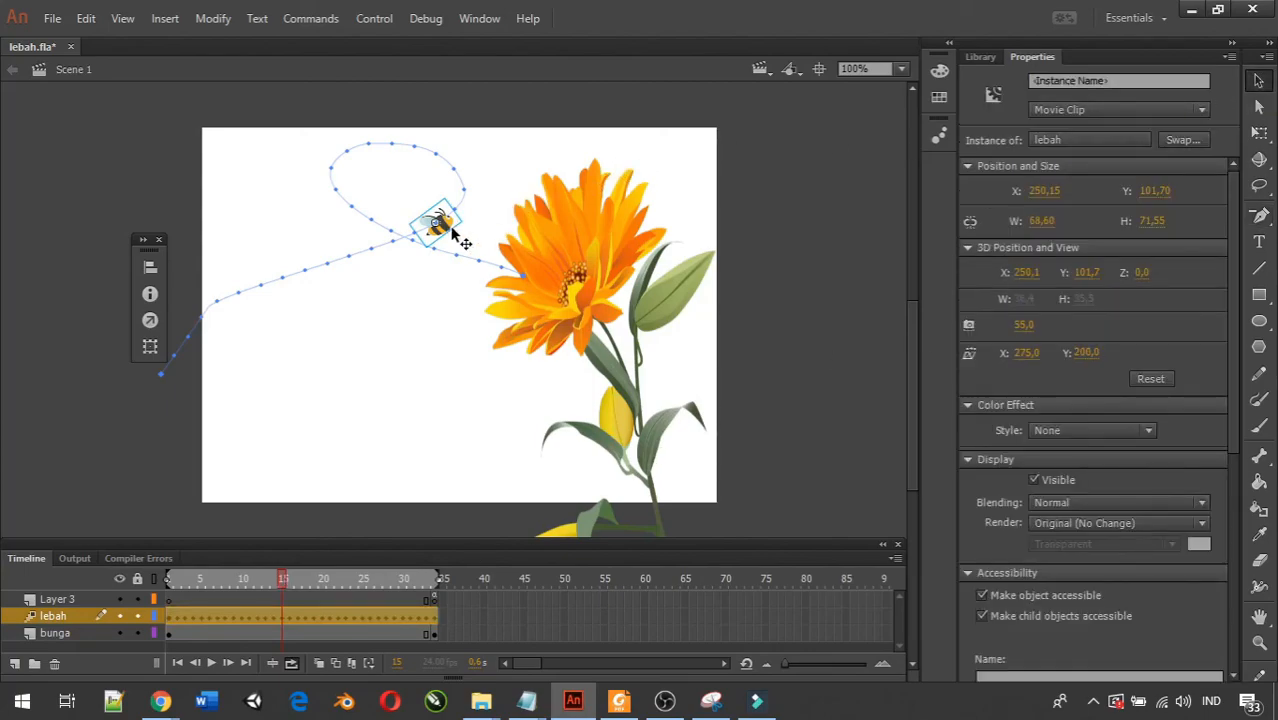
drag(452, 232, 544, 180)
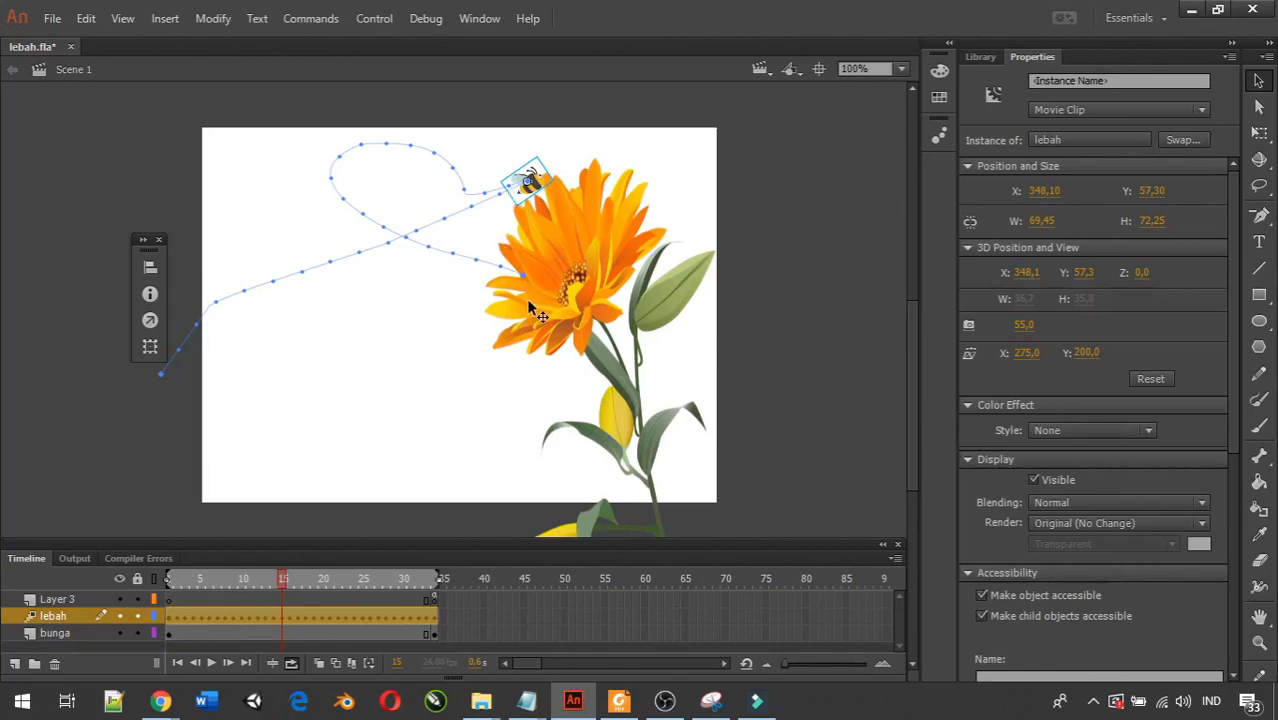
click(213, 663)
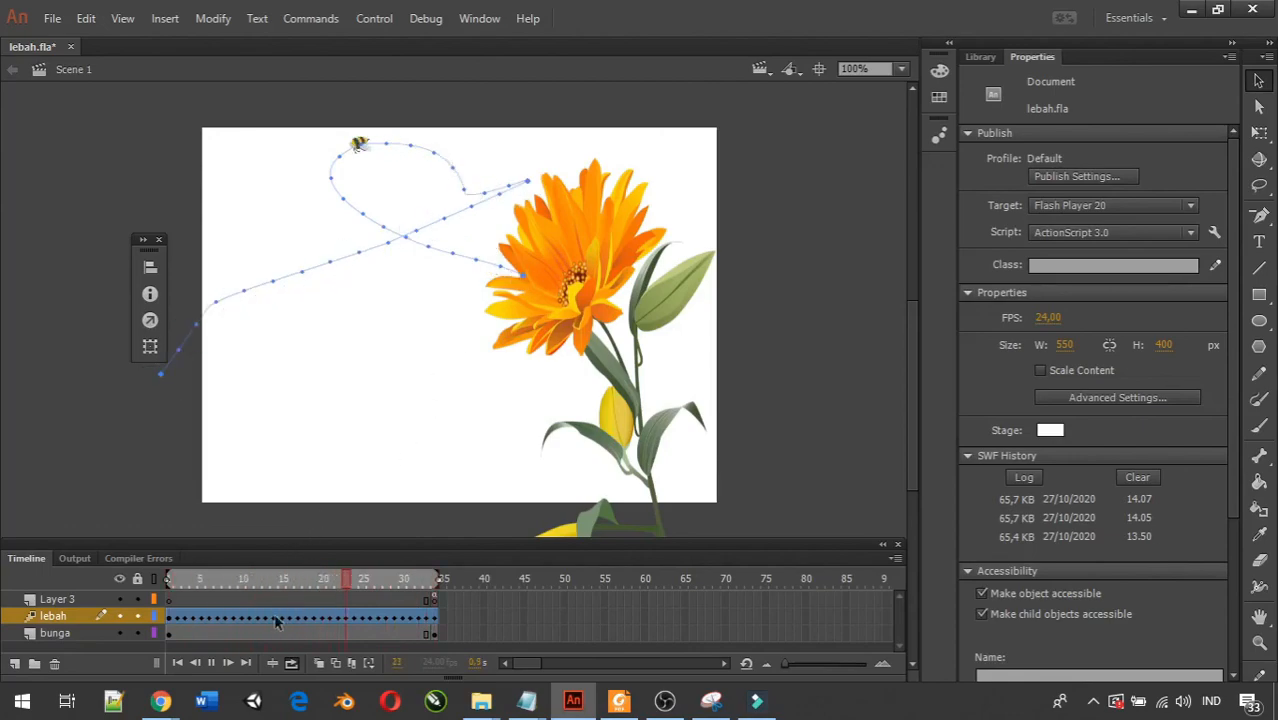
click(216, 661)
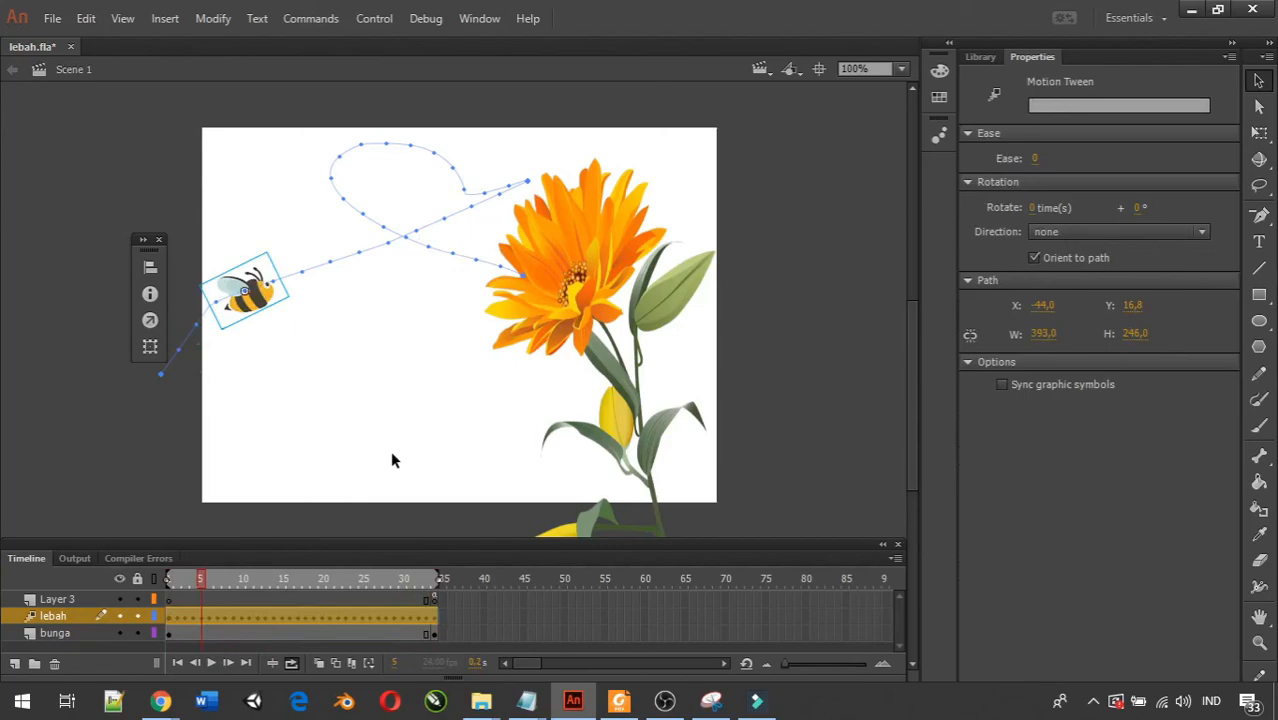
Undo the bee's move at frame 15 and the ease change, and return the playhead to frame 34.
key(Return)
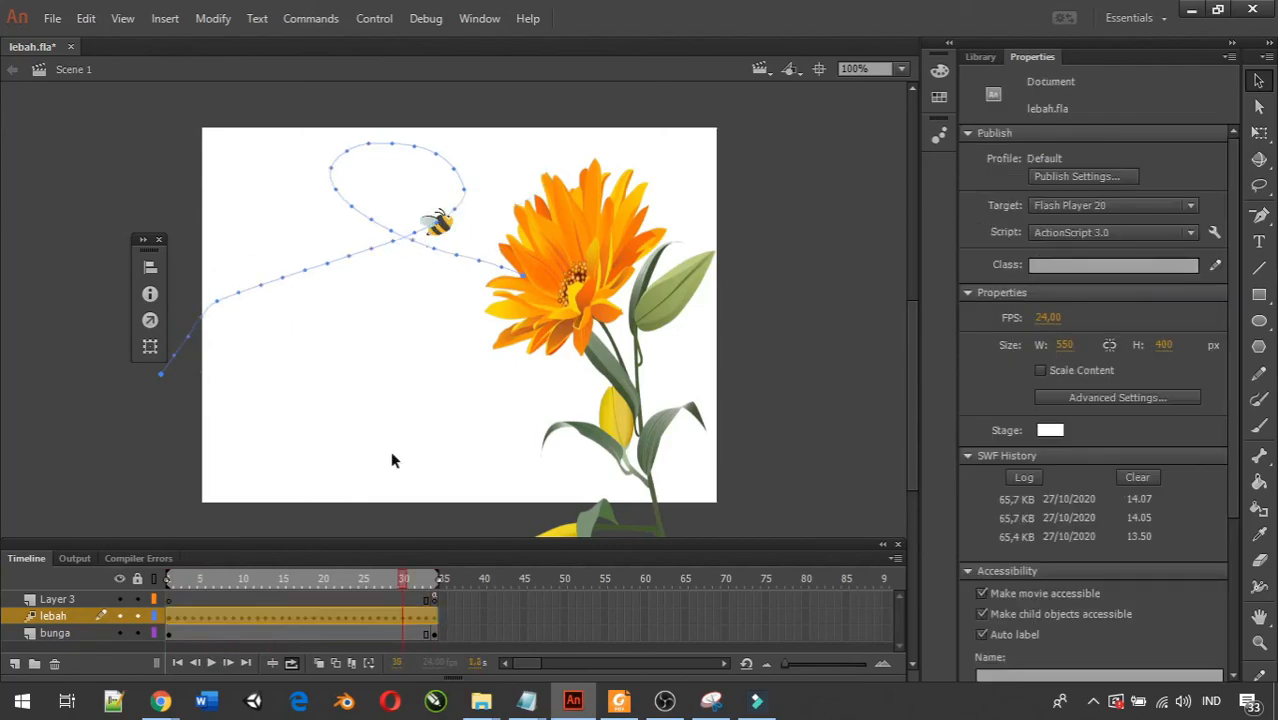
key(ctrl+y)
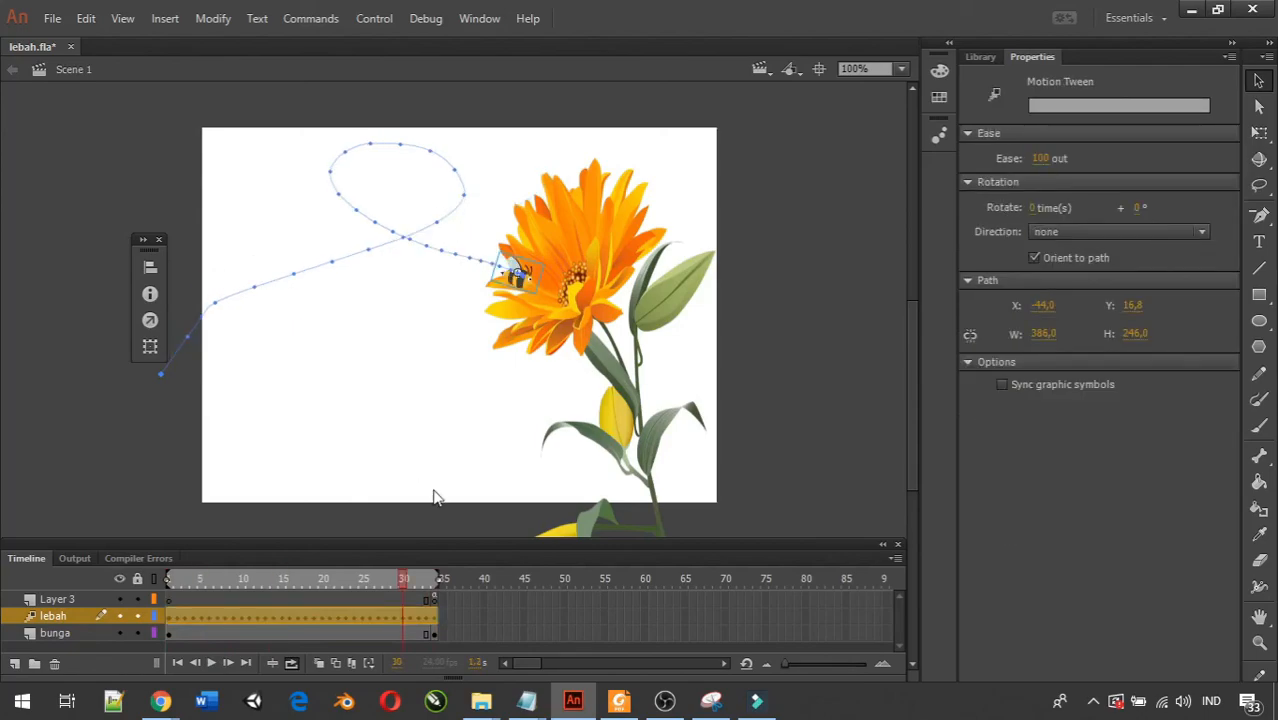
click(432, 581)
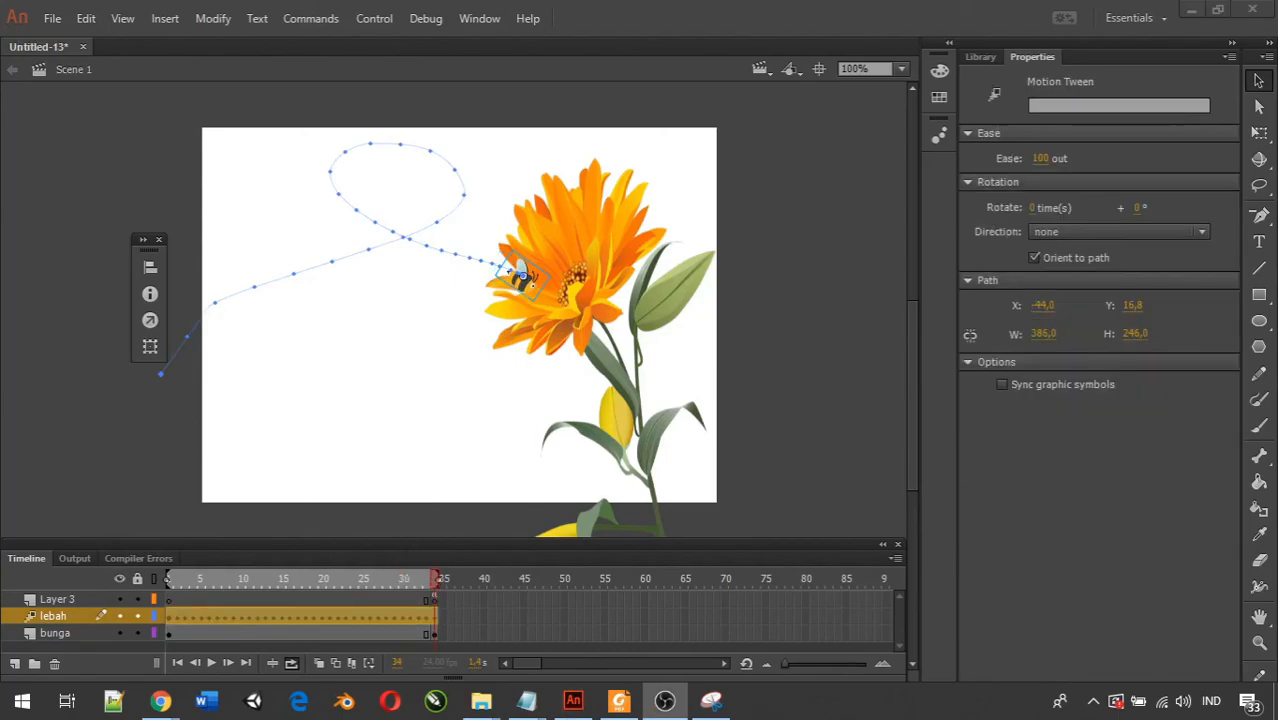